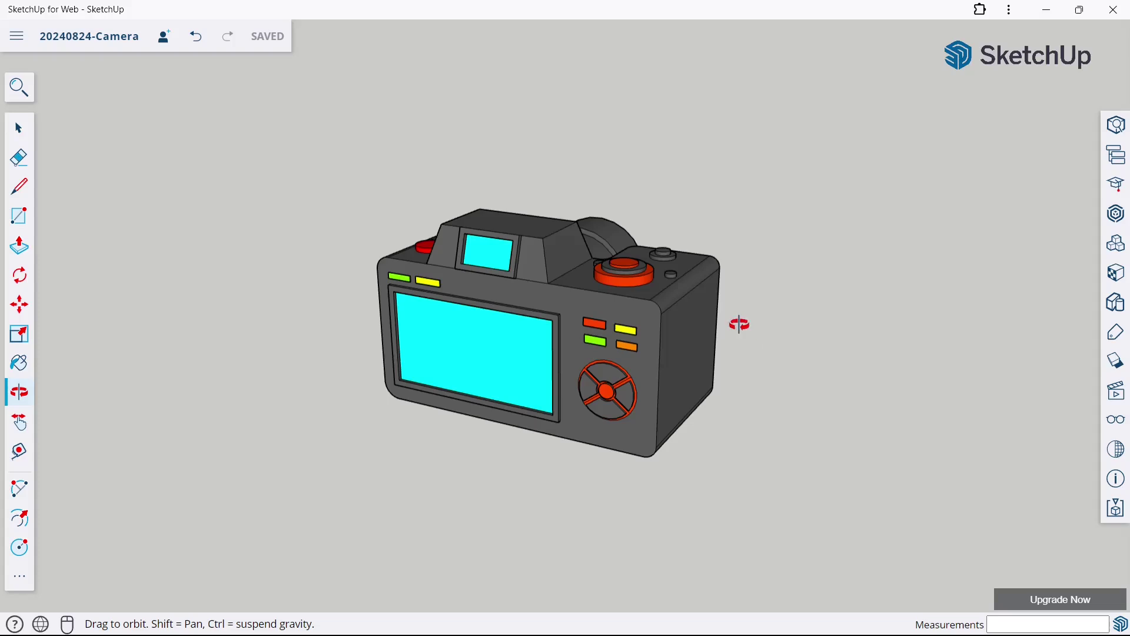
Step: Orbit the finished camera model preview to view its side
{"action": "mouse_move", "coordinate": [740, 325]}
{"action": "left_mouse_down"}
{"action": "mouse_move", "coordinate": [619, 334]}
{"action": "mouse_move", "coordinate": [732, 354]}
{"action": "mouse_move", "coordinate": [651, 356]}
{"action": "mouse_move", "coordinate": [743, 393]}
{"action": "mouse_move", "coordinate": [560, 398]}
{"action": "mouse_move", "coordinate": [774, 404]}
{"action": "mouse_move", "coordinate": [553, 396]}
{"action": "mouse_move", "coordinate": [645, 388]}
{"action": "mouse_move", "coordinate": [512, 364]}
{"action": "mouse_move", "coordinate": [530, 330]}
{"action": "mouse_move", "coordinate": [527, 179]}
{"action": "mouse_move", "coordinate": [582, 425]}
{"action": "mouse_move", "coordinate": [583, 331]}
{"action": "left_mouse_up"}
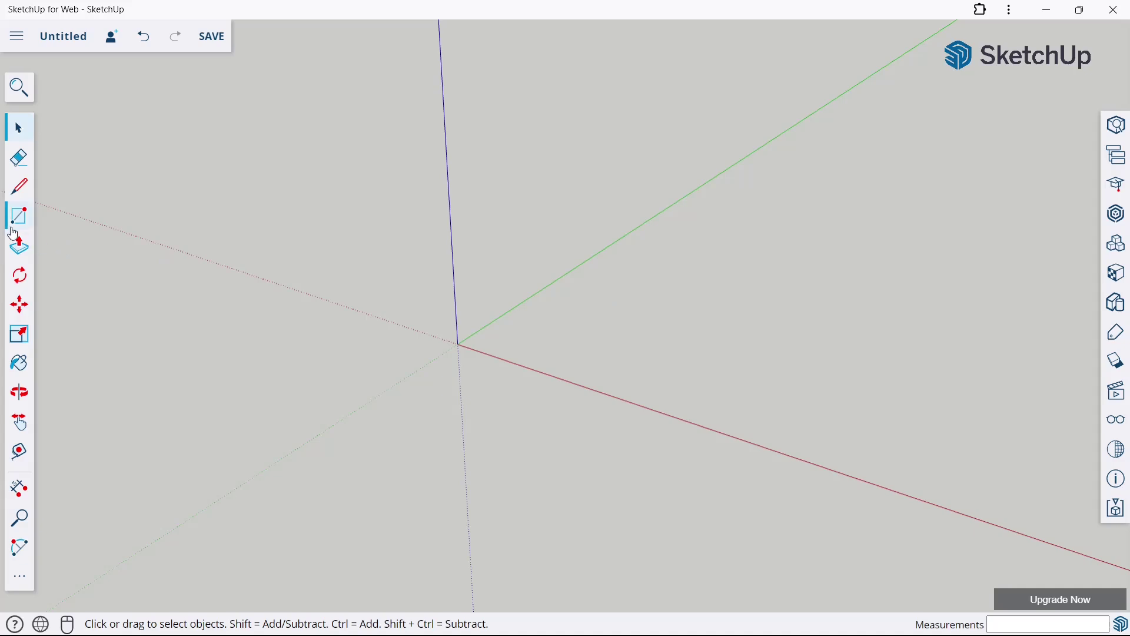
Step: Draw a 400 by 200 rectangle starting at the origin
{"action": "key", "text": "r"}
{"action": "left_click", "coordinate": [459, 344]}
{"action": "type", "text": "4"}
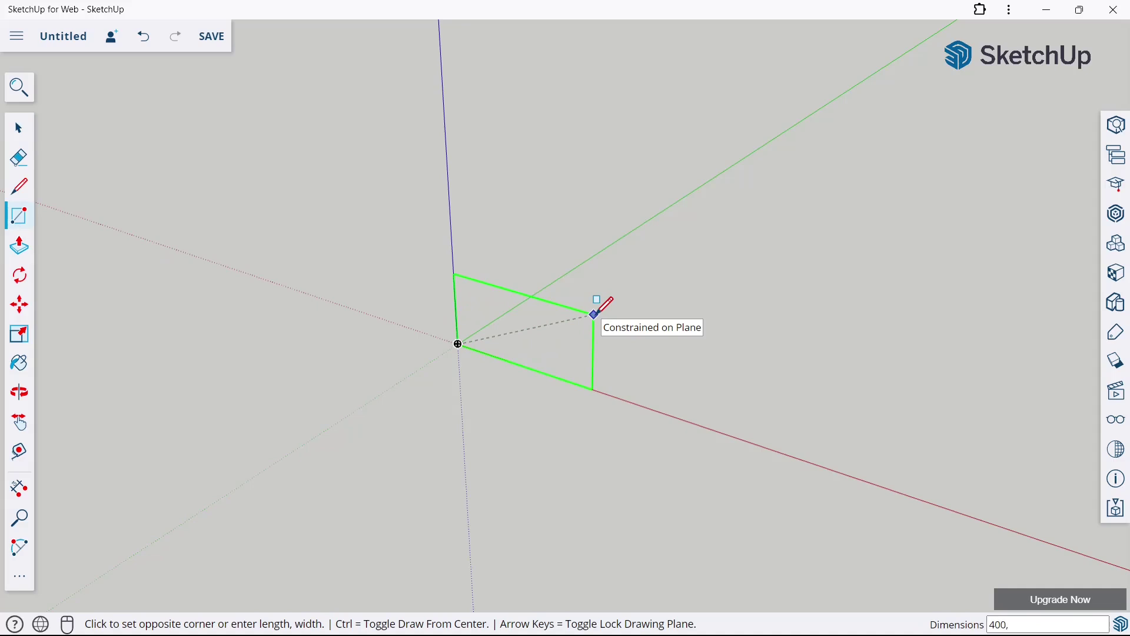
{"action": "type", "text": "00"}
{"action": "key", "text": "Return"}
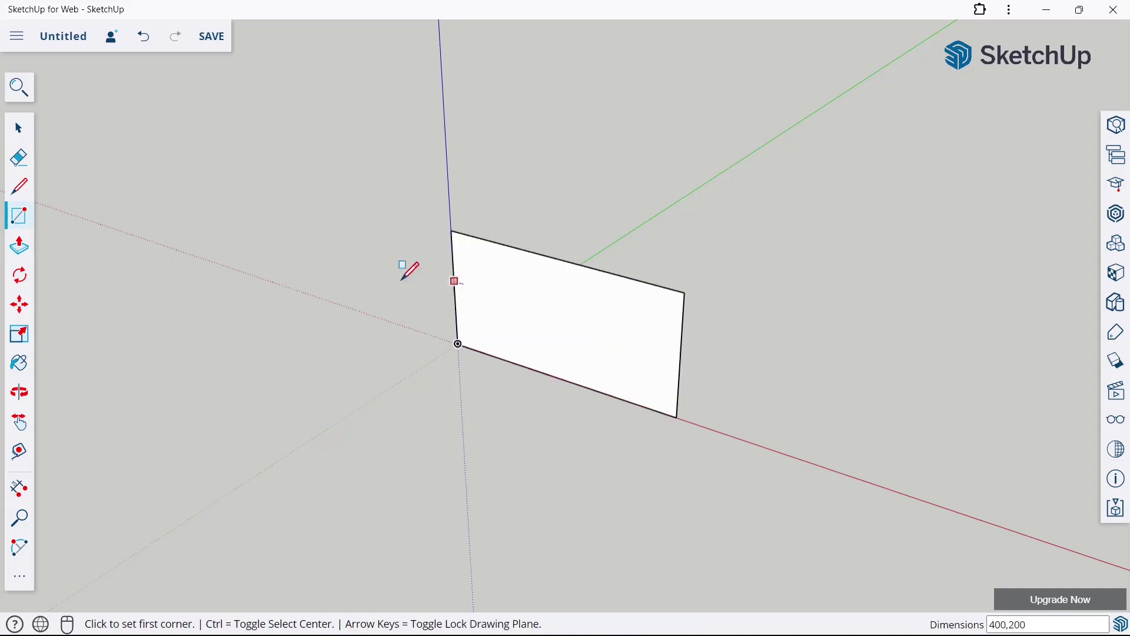
Step: Round the rectangle's top-left corner with a 2-point arc
{"action": "left_click", "coordinate": [19, 548]}
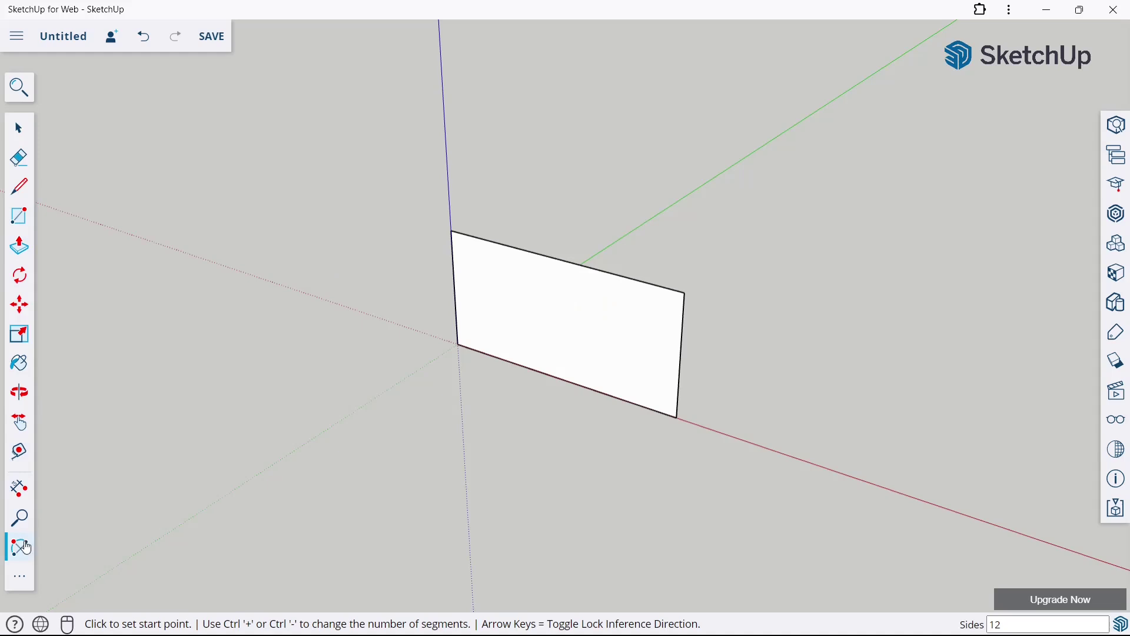
{"action": "middle_click_drag", "start_coordinate": [462, 341], "coordinate": [518, 222]}
{"action": "scroll", "coordinate": [334, 268], "scroll_direction": "up", "scroll_amount": 3}
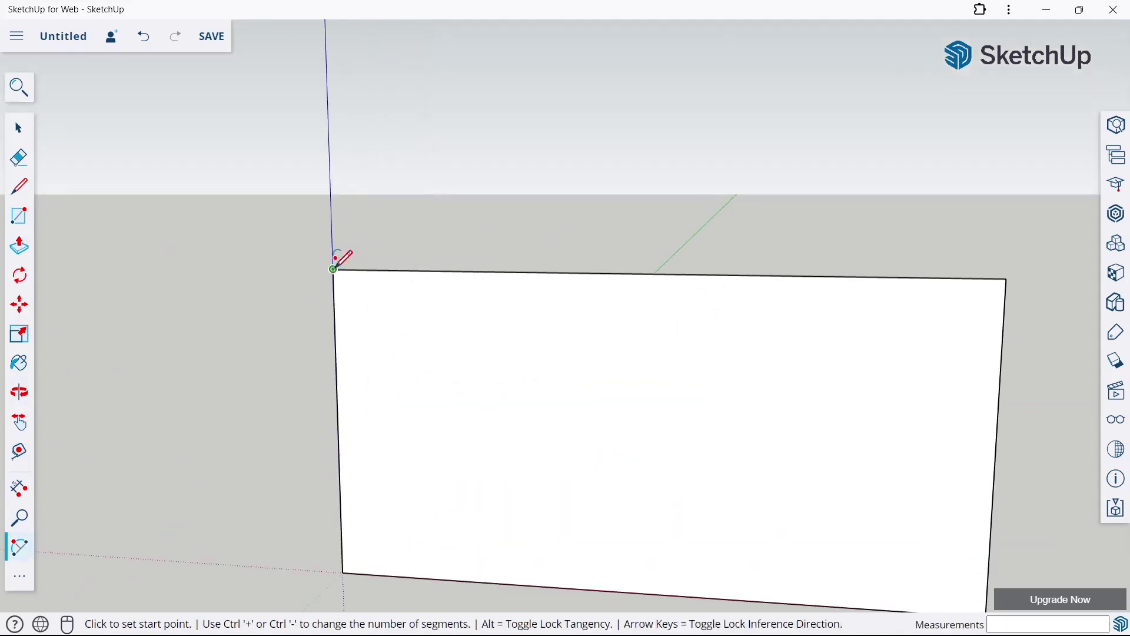
{"action": "left_click", "coordinate": [335, 301]}
{"action": "left_click", "coordinate": [361, 273]}
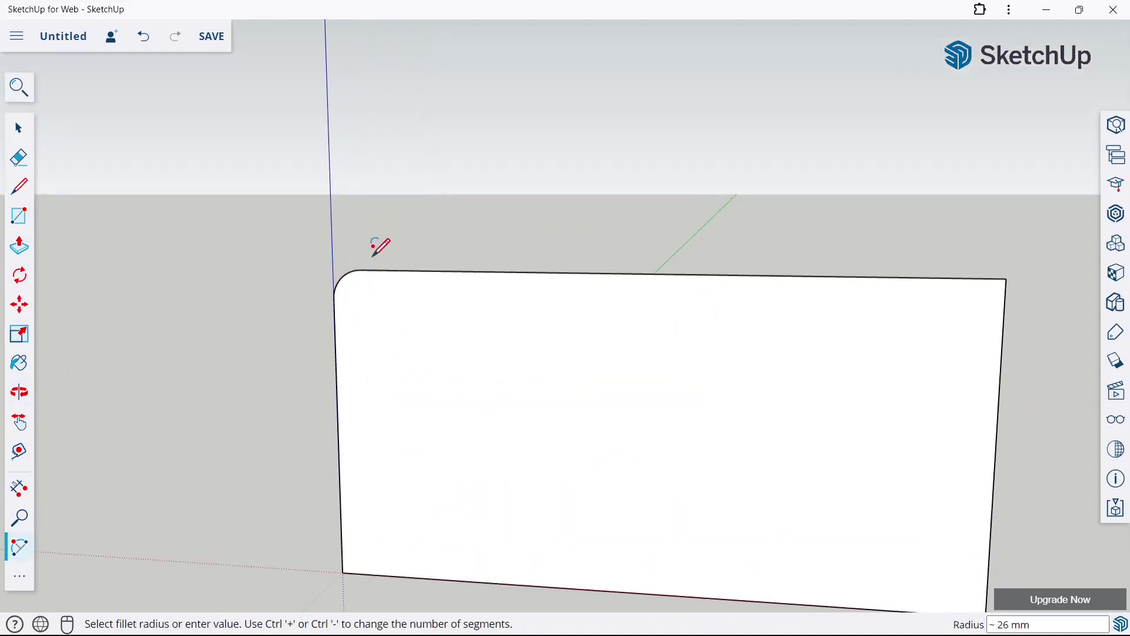
Step: Round the rectangle's bottom-left corner with a 2-point arc
{"action": "left_click", "coordinate": [335, 474]}
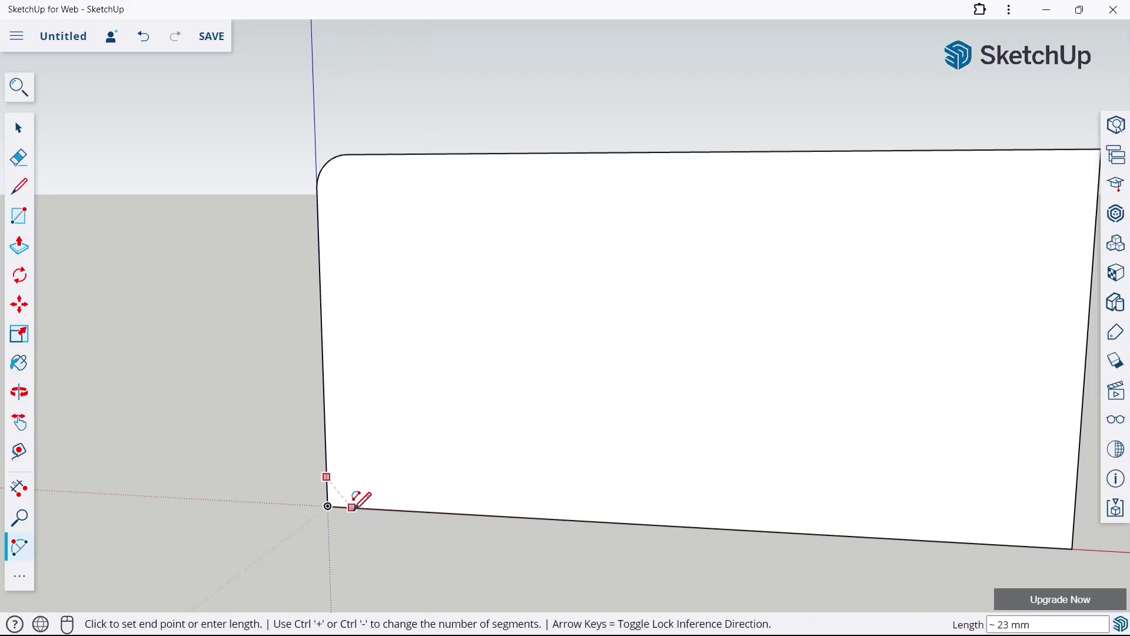
{"action": "key", "text": "Escape"}
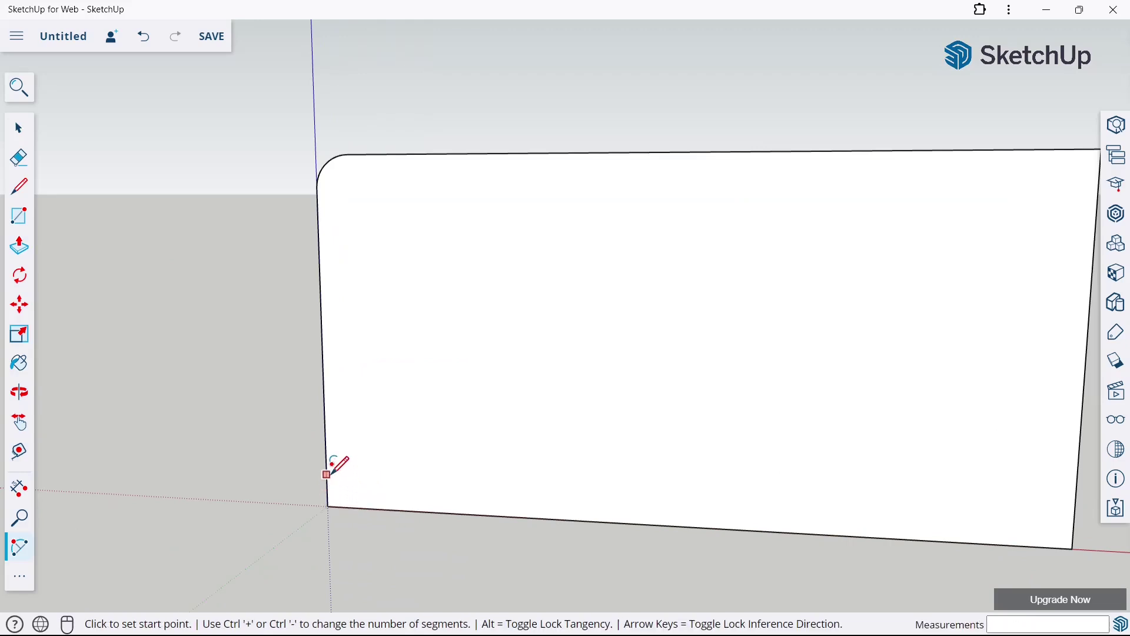
{"action": "left_click", "coordinate": [326, 469]}
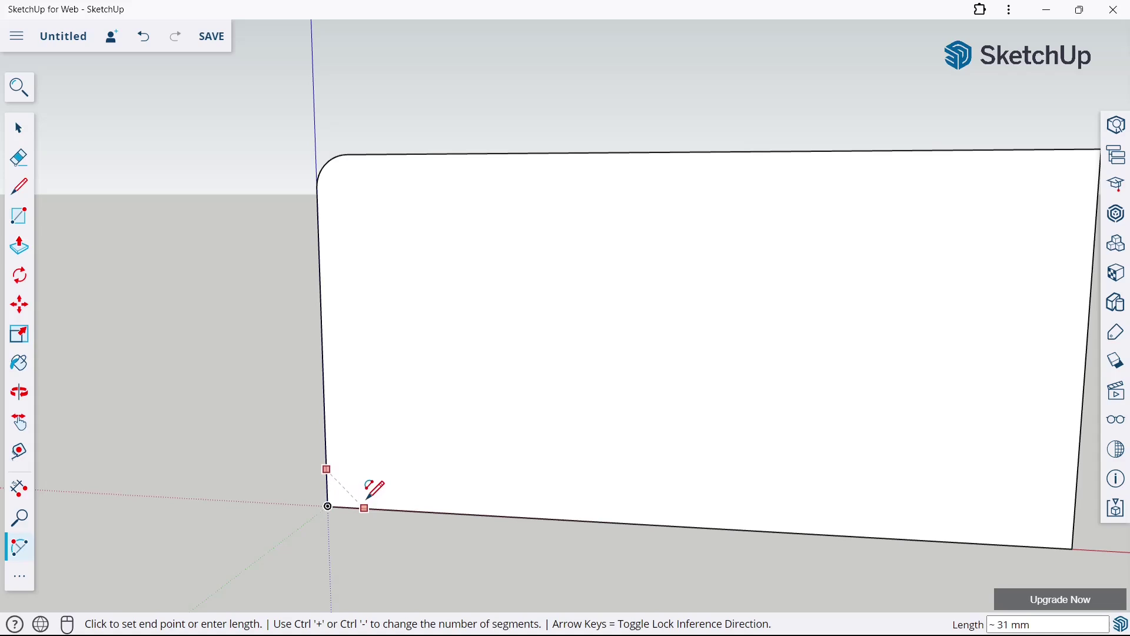
{"action": "key", "text": "Escape"}
{"action": "left_click", "coordinate": [366, 507]}
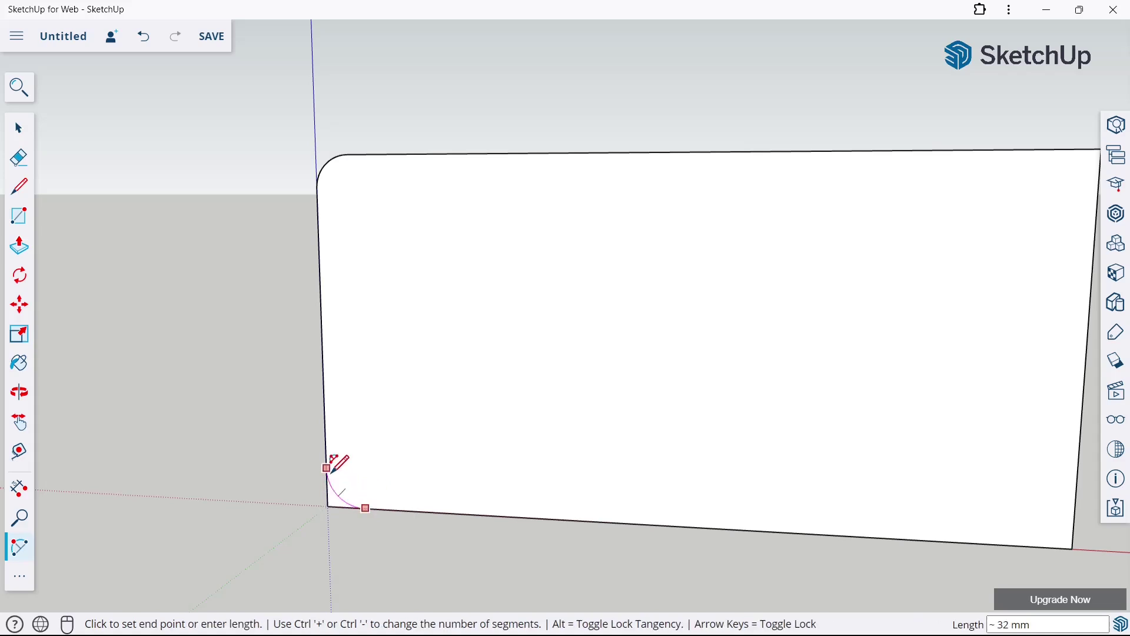
{"action": "left_click", "coordinate": [330, 470]}
{"action": "scroll", "coordinate": [336, 462], "scroll_direction": "down", "scroll_amount": 3}
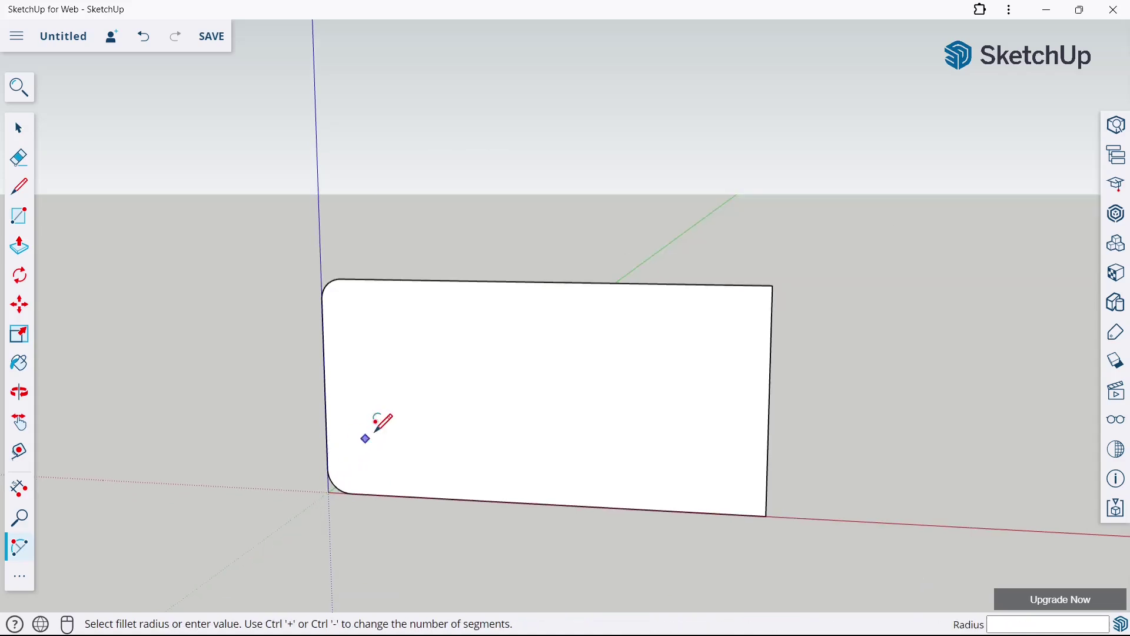
{"action": "left_click", "coordinate": [20, 248]}
{"action": "scroll", "coordinate": [589, 265], "scroll_direction": "down", "scroll_amount": 2}
Step: Push/Pull the rounded face 120 mm into a box
{"action": "middle_click_drag", "start_coordinate": [608, 270], "coordinate": [663, 397]}
{"action": "left_click", "coordinate": [645, 383]}
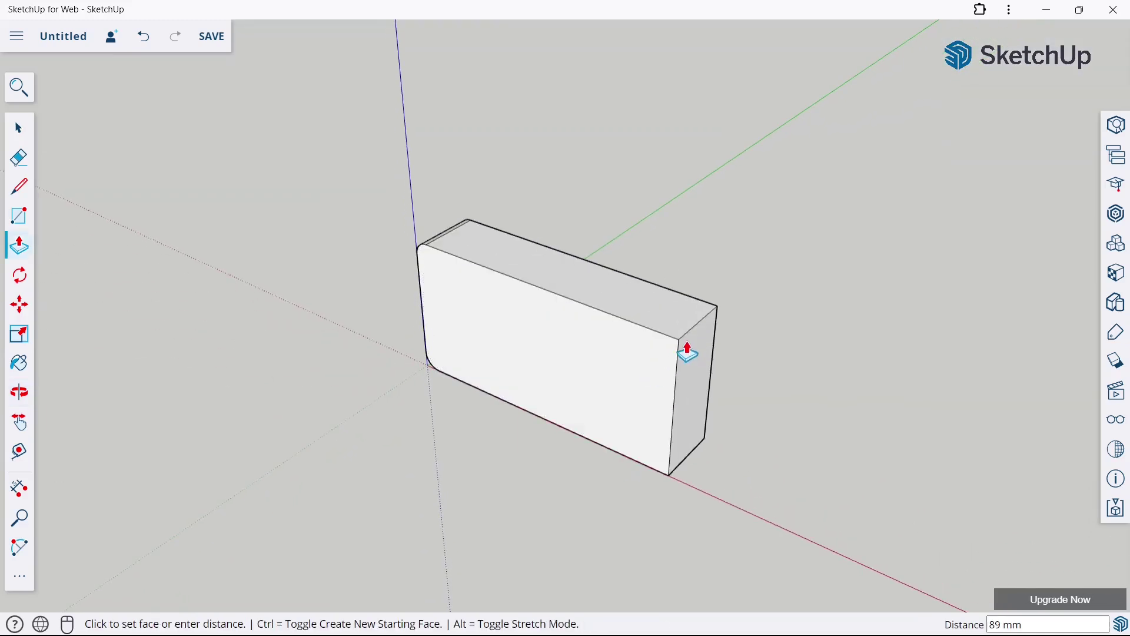
{"action": "type", "text": "120"}
{"action": "key", "text": "Return"}
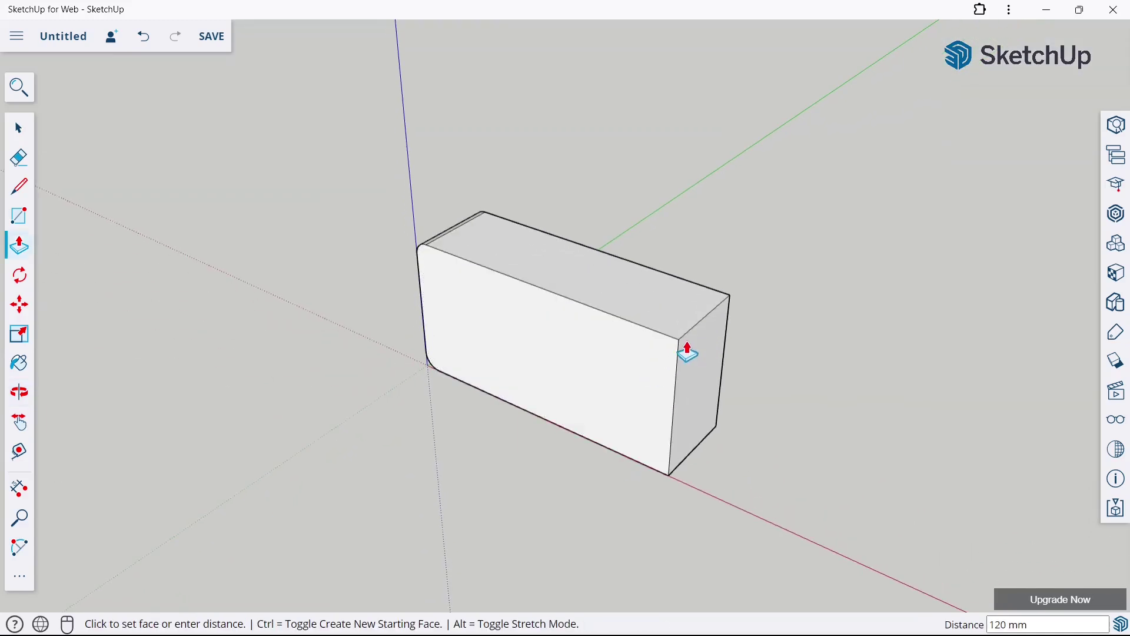
Step: Draw a 100 by 80 rectangle from the box's top rear corner
{"action": "left_click", "coordinate": [31, 219]}
{"action": "scroll", "coordinate": [790, 241], "scroll_direction": "up", "scroll_amount": 2}
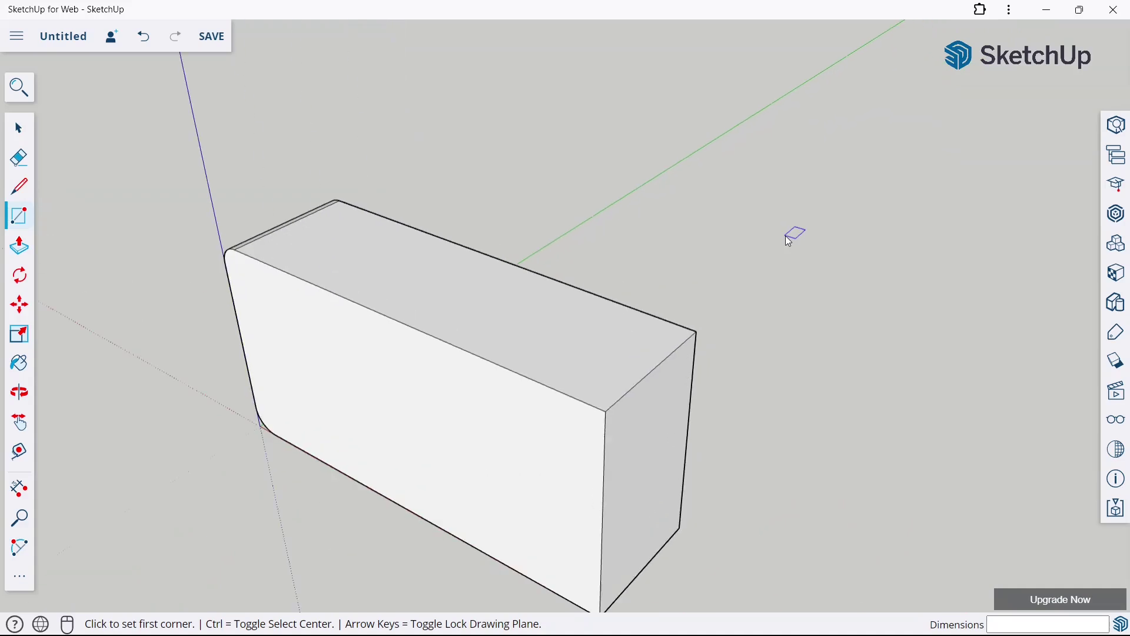
{"action": "left_click", "coordinate": [697, 330]}
{"action": "type", "text": "100,8"}
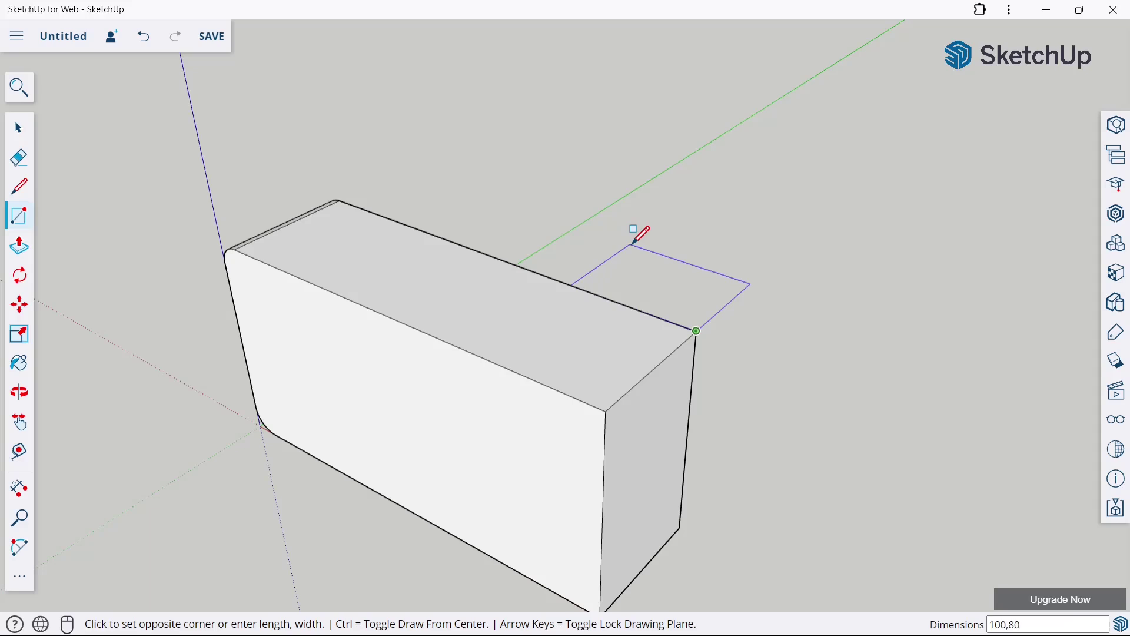
{"action": "key", "text": "Return"}
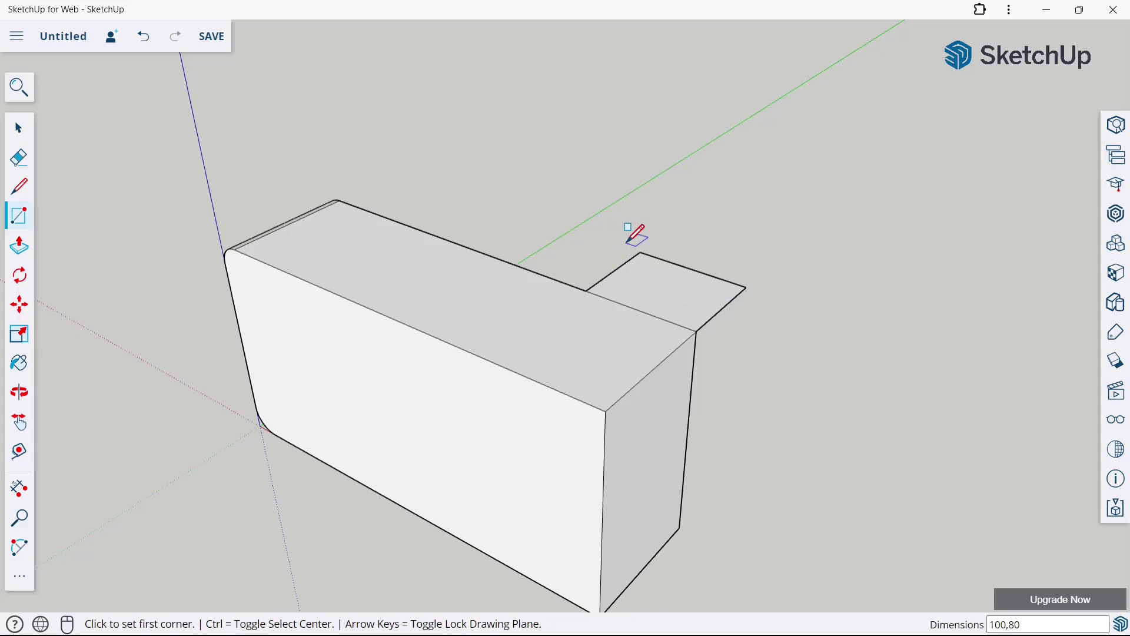
Step: Extrude the 100 by 80 rectangle into a block and push its inner face 25 mm
{"action": "left_click", "coordinate": [16, 257]}
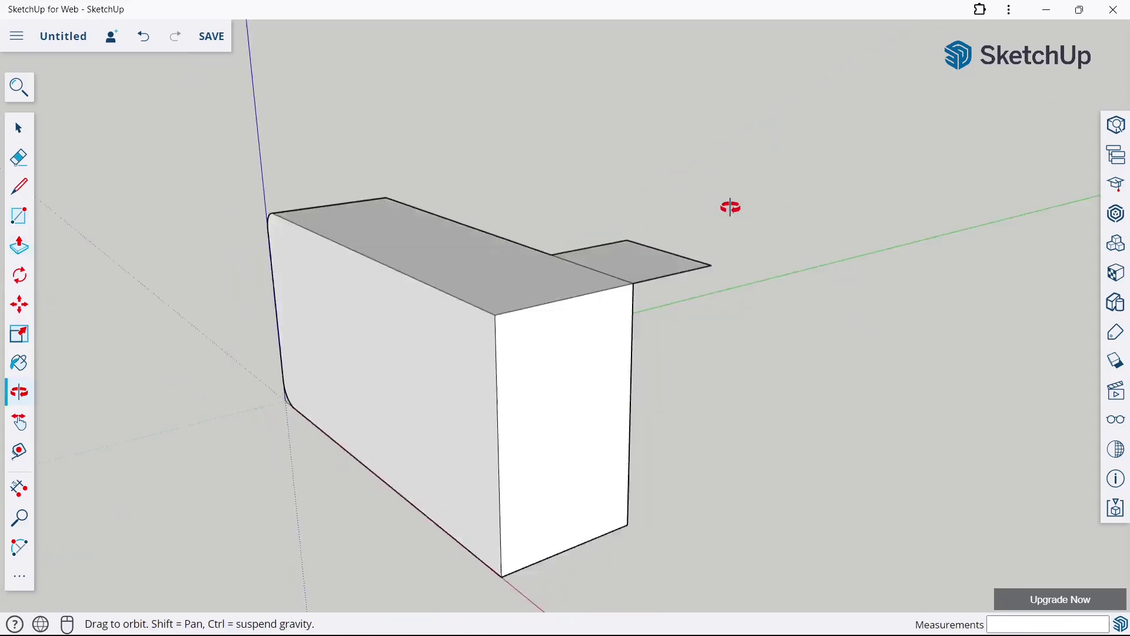
{"action": "middle_click_drag", "start_coordinate": [727, 202], "coordinate": [606, 262]}
{"action": "left_click", "coordinate": [606, 263]}
{"action": "left_click", "coordinate": [580, 521]}
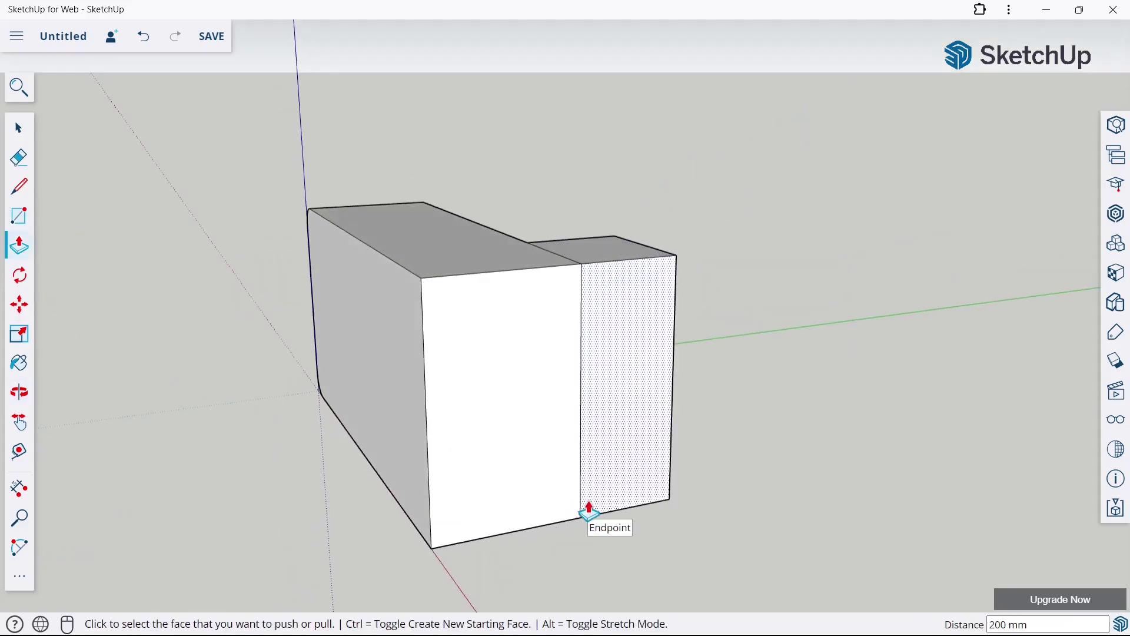
{"action": "mouse_move", "coordinate": [588, 510]}
{"action": "middle_mouse_down"}
{"action": "mouse_move", "coordinate": [740, 361]}
{"action": "mouse_move", "coordinate": [681, 330]}
{"action": "mouse_move", "coordinate": [951, 412]}
{"action": "mouse_move", "coordinate": [795, 328]}
{"action": "mouse_move", "coordinate": [606, 260]}
{"action": "middle_mouse_up"}
{"action": "left_click", "coordinate": [593, 257]}
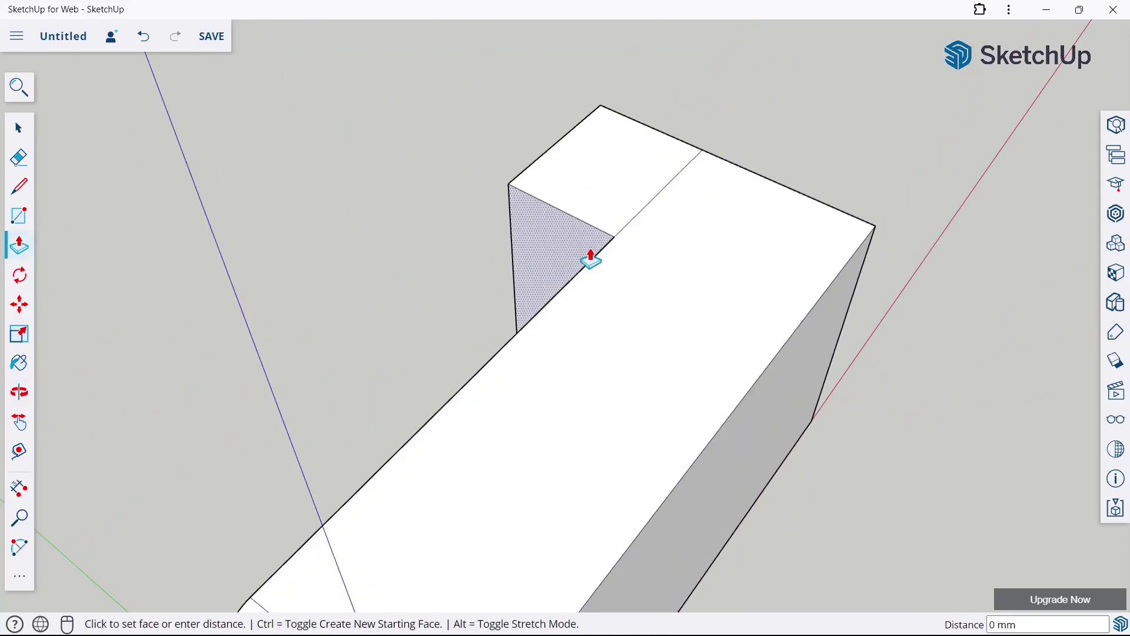
{"action": "left_click", "coordinate": [570, 282]}
Step: Erase the leftover side edges, orbiting around the box to check each side
{"action": "mouse_move", "coordinate": [570, 283]}
{"action": "middle_mouse_down"}
{"action": "mouse_move", "coordinate": [770, 328]}
{"action": "mouse_move", "coordinate": [719, 323]}
{"action": "mouse_move", "coordinate": [626, 273]}
{"action": "middle_mouse_up"}
{"action": "left_click", "coordinate": [36, 160]}
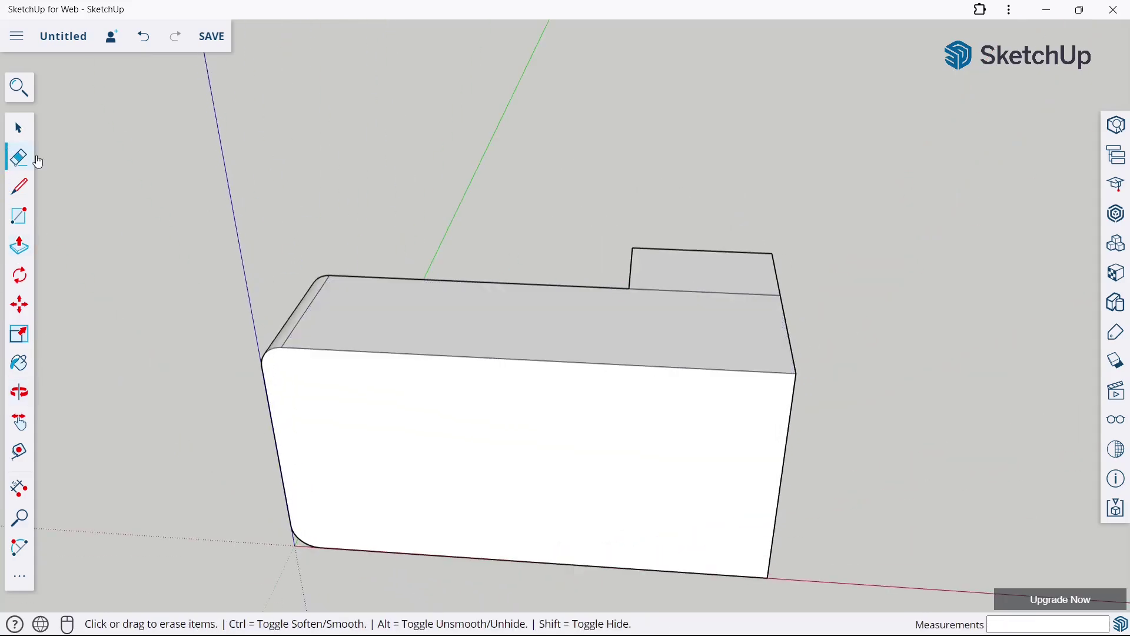
{"action": "middle_click_drag", "start_coordinate": [736, 291], "coordinate": [589, 252]}
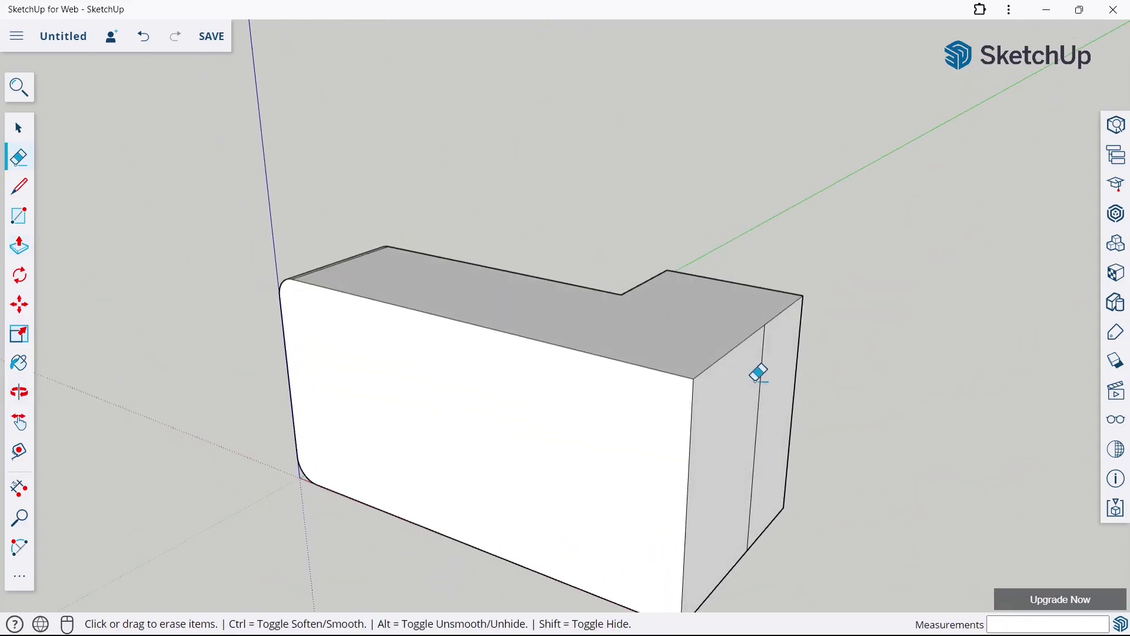
{"action": "mouse_move", "coordinate": [762, 372]}
{"action": "middle_mouse_down"}
{"action": "mouse_move", "coordinate": [707, 320]}
{"action": "mouse_move", "coordinate": [687, 227]}
{"action": "mouse_move", "coordinate": [707, 377]}
{"action": "middle_mouse_up"}
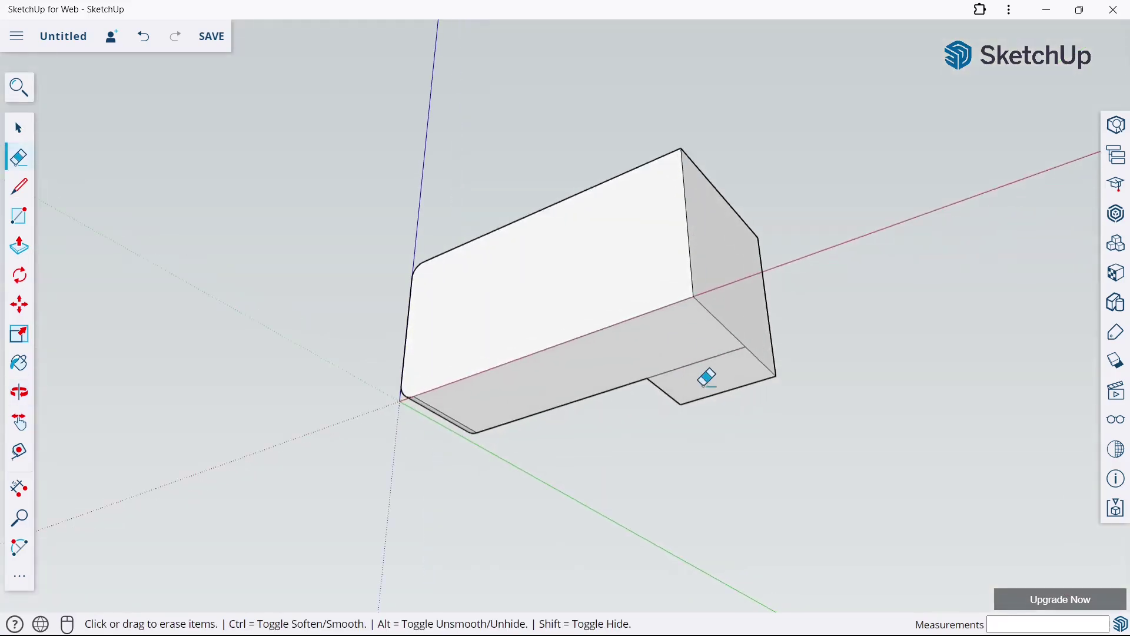
{"action": "mouse_move", "coordinate": [653, 271]}
{"action": "middle_mouse_down"}
{"action": "mouse_move", "coordinate": [701, 298]}
{"action": "mouse_move", "coordinate": [815, 457]}
{"action": "mouse_move", "coordinate": [613, 434]}
{"action": "middle_mouse_up"}
Step: Round the front face's top-right and bottom-right corners with arcs
{"action": "left_click", "coordinate": [31, 543]}
{"action": "scroll", "coordinate": [947, 305], "scroll_direction": "up", "scroll_amount": 2}
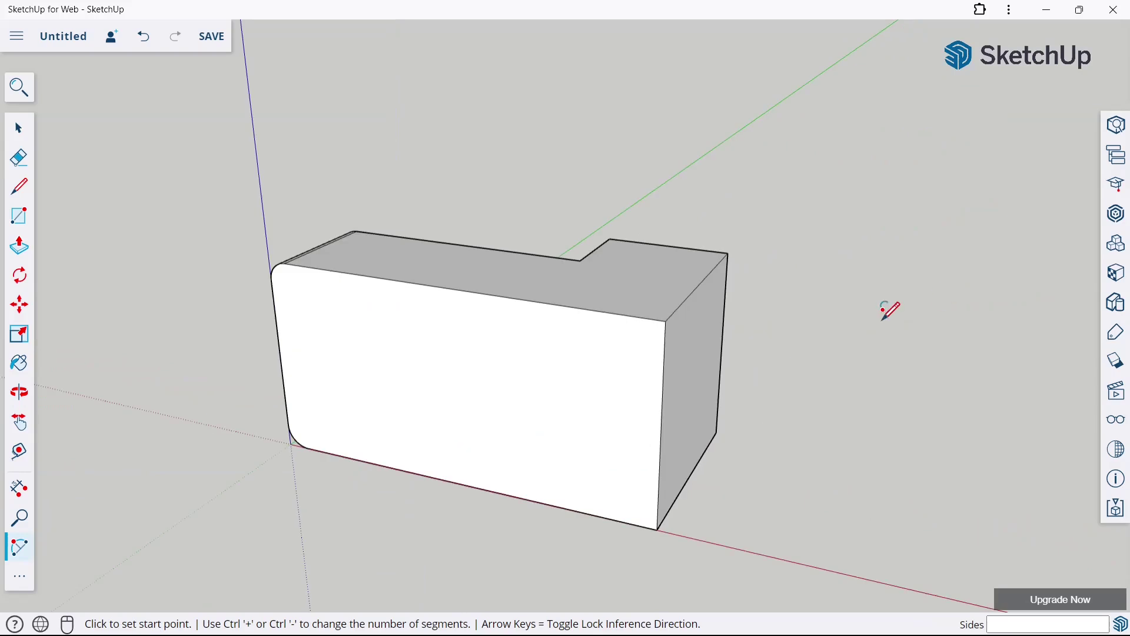
{"action": "left_click", "coordinate": [649, 319]}
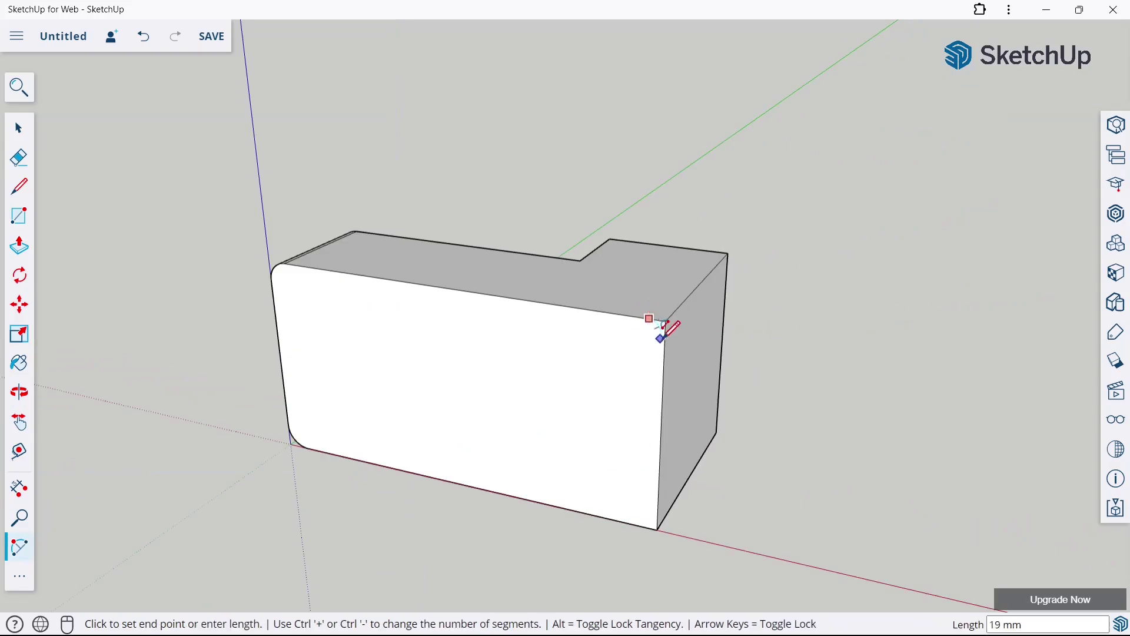
{"action": "left_click", "coordinate": [665, 337]}
{"action": "middle_click_drag", "start_coordinate": [665, 337], "coordinate": [664, 462]}
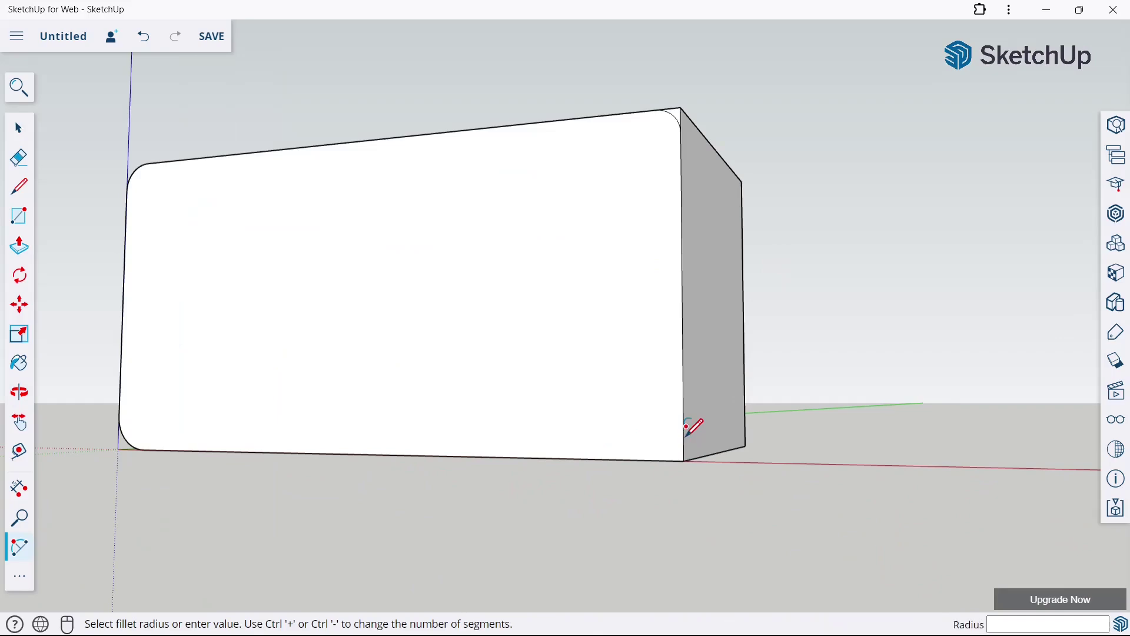
{"action": "left_click", "coordinate": [684, 433]}
{"action": "left_click", "coordinate": [664, 448]}
Step: Push both cut-off corner pieces through the block's full depth
{"action": "left_click", "coordinate": [26, 247]}
{"action": "left_click", "coordinate": [677, 463]}
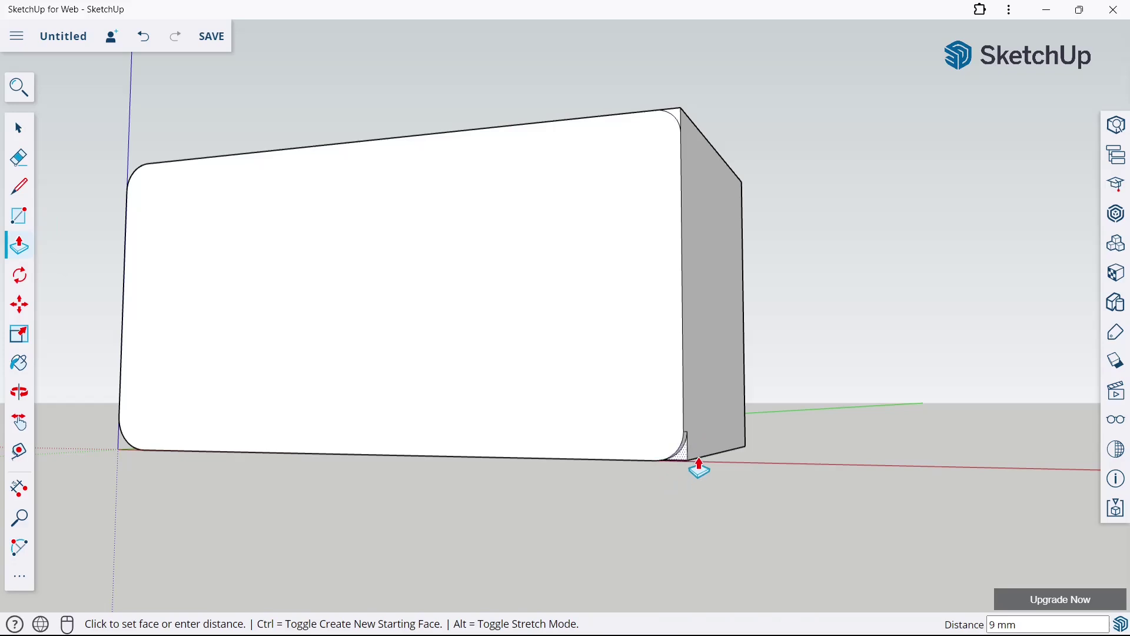
{"action": "left_click", "coordinate": [756, 463]}
{"action": "mouse_move", "coordinate": [760, 462]}
{"action": "middle_mouse_down"}
{"action": "mouse_move", "coordinate": [768, 409]}
{"action": "mouse_move", "coordinate": [677, 222]}
{"action": "middle_mouse_up"}
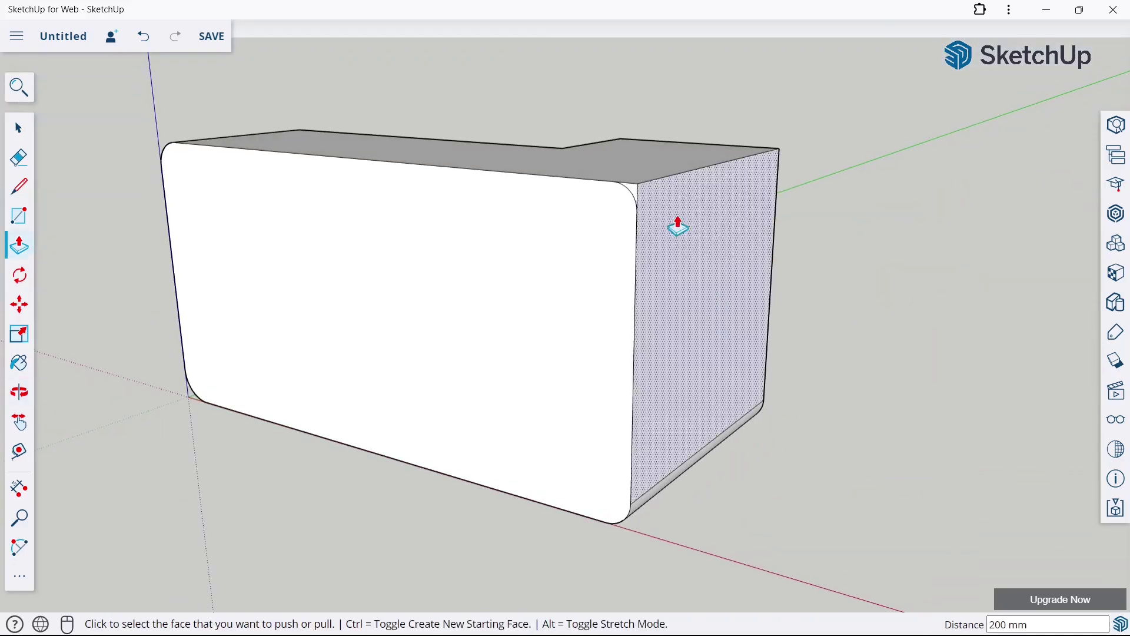
{"action": "scroll", "coordinate": [642, 179], "scroll_direction": "up", "scroll_amount": 3}
{"action": "left_click", "coordinate": [623, 204]}
{"action": "left_click", "coordinate": [824, 173]}
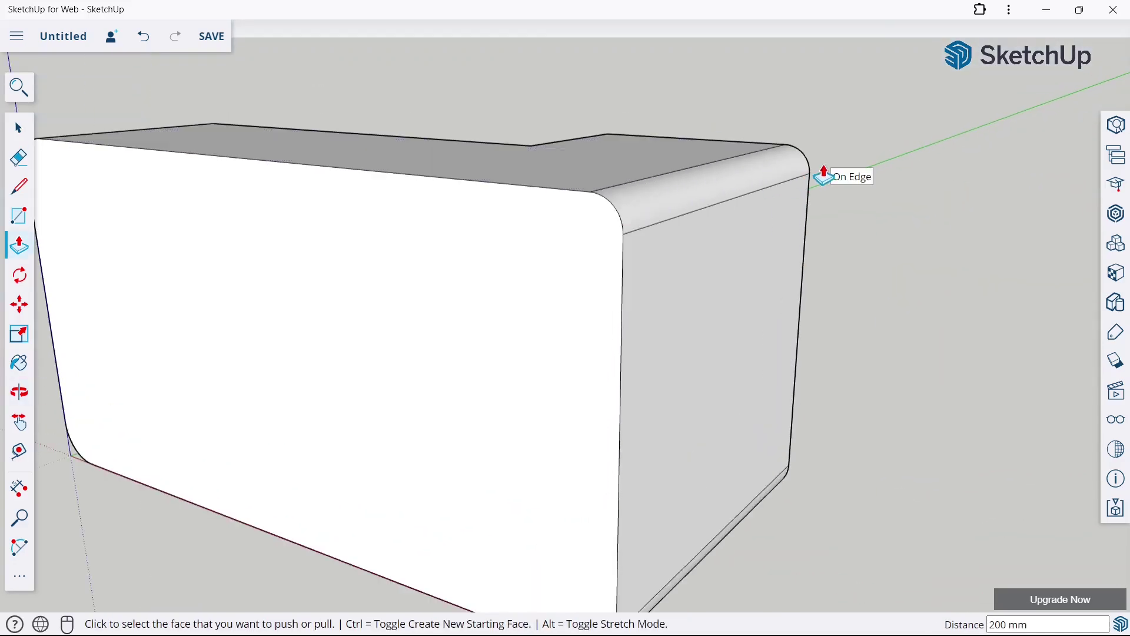
{"action": "scroll", "coordinate": [766, 210], "scroll_direction": "down", "scroll_amount": 3}
{"action": "middle_click_drag", "start_coordinate": [766, 210], "coordinate": [727, 295]}
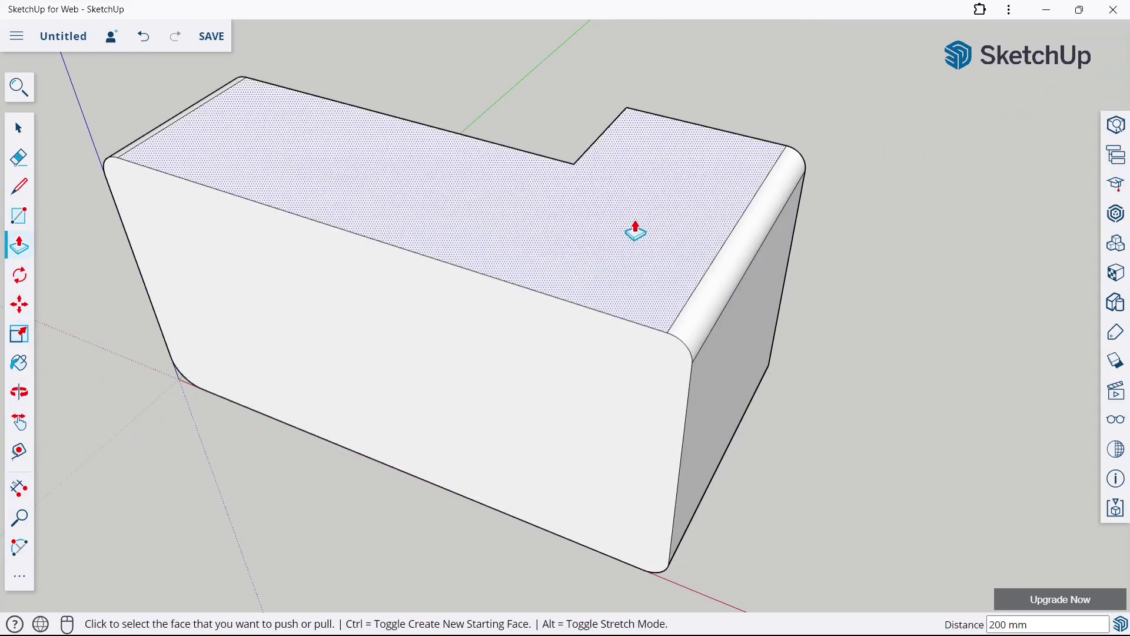
{"action": "mouse_move", "coordinate": [707, 229]}
{"action": "middle_mouse_down"}
{"action": "mouse_move", "coordinate": [666, 240]}
{"action": "mouse_move", "coordinate": [643, 143]}
{"action": "mouse_move", "coordinate": [624, 177]}
{"action": "middle_mouse_up"}
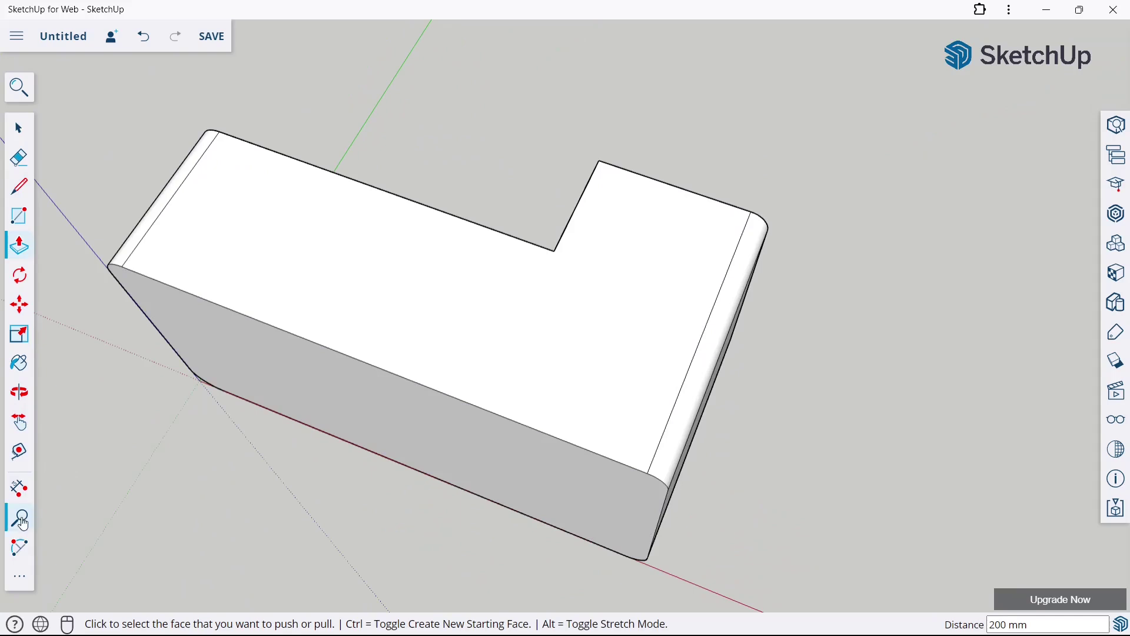
Step: Round the first notch corner with an arc and push the sliver through 200 mm
{"action": "left_click", "coordinate": [19, 547]}
{"action": "scroll", "coordinate": [619, 59], "scroll_direction": "up", "scroll_amount": 2}
{"action": "left_click", "coordinate": [580, 220]}
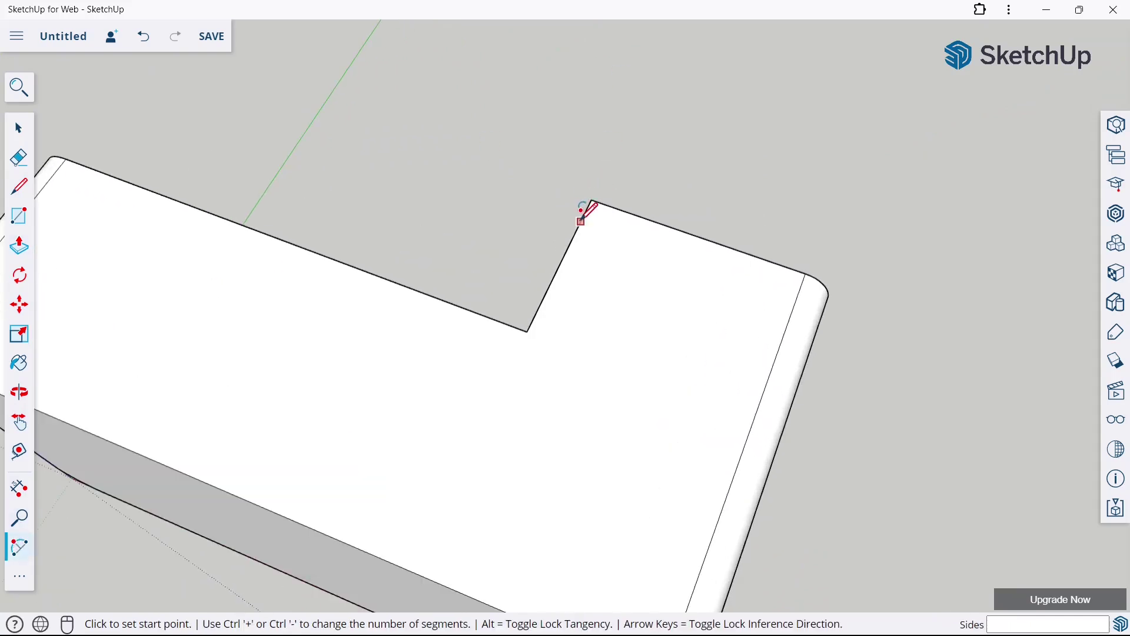
{"action": "left_click", "coordinate": [618, 209]}
{"action": "left_click", "coordinate": [18, 258]}
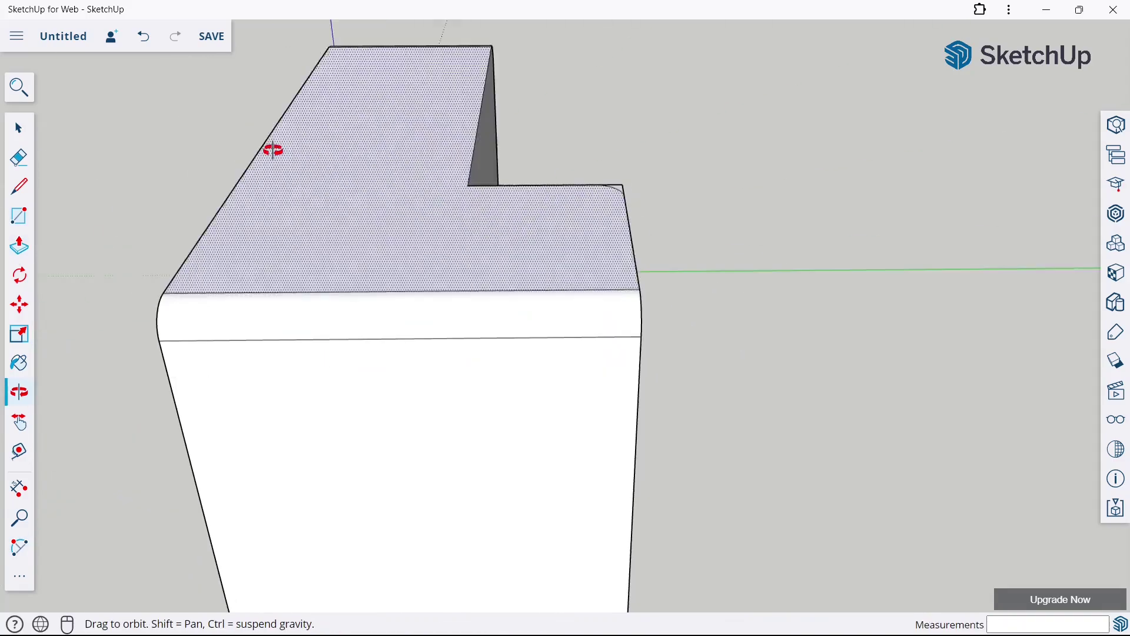
{"action": "mouse_move", "coordinate": [273, 149]}
{"action": "middle_mouse_down"}
{"action": "mouse_move", "coordinate": [312, 262]}
{"action": "mouse_move", "coordinate": [649, 217]}
{"action": "middle_mouse_up"}
{"action": "left_click", "coordinate": [625, 235]}
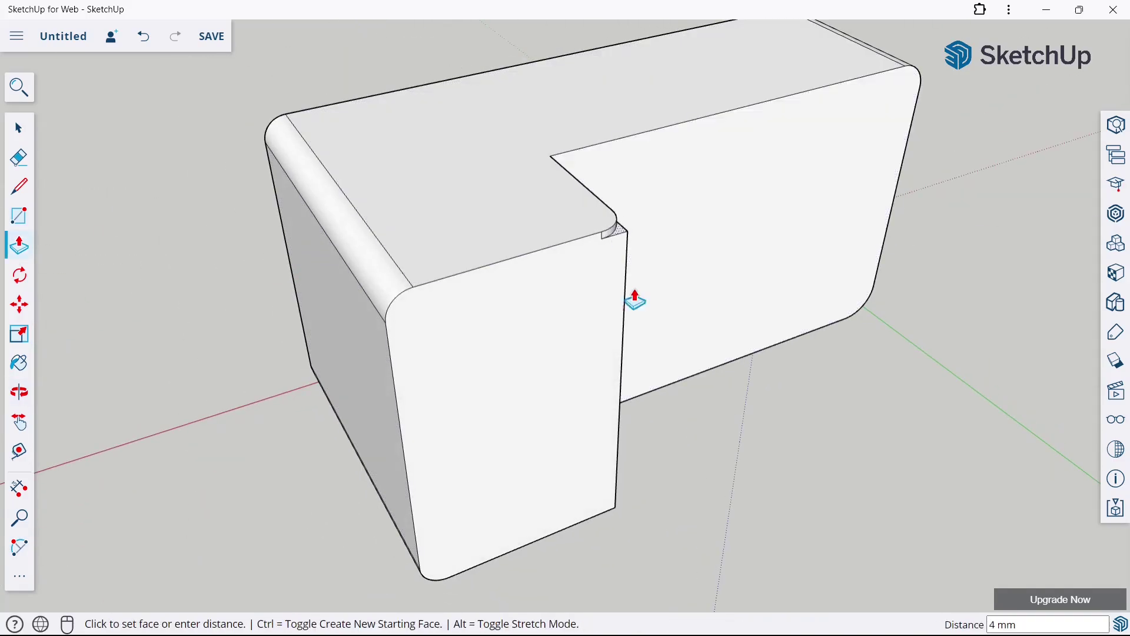
{"action": "type", "text": "200"}
{"action": "left_click", "coordinate": [632, 540]}
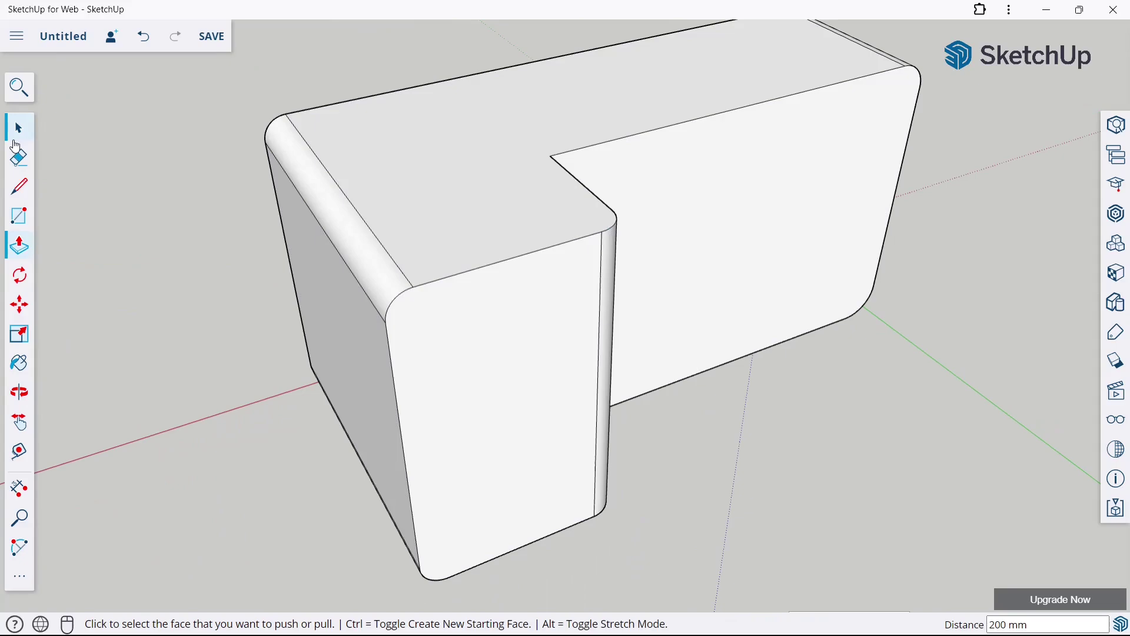
Step: Round the inner notch corner with an arc and push that sliver down 200 mm
{"action": "left_click", "coordinate": [17, 137]}
{"action": "mouse_move", "coordinate": [282, 273]}
{"action": "middle_mouse_down"}
{"action": "mouse_move", "coordinate": [530, 260]}
{"action": "mouse_move", "coordinate": [570, 341]}
{"action": "mouse_move", "coordinate": [517, 245]}
{"action": "mouse_move", "coordinate": [477, 311]}
{"action": "mouse_move", "coordinate": [336, 336]}
{"action": "mouse_move", "coordinate": [373, 333]}
{"action": "mouse_move", "coordinate": [176, 294]}
{"action": "middle_mouse_up"}
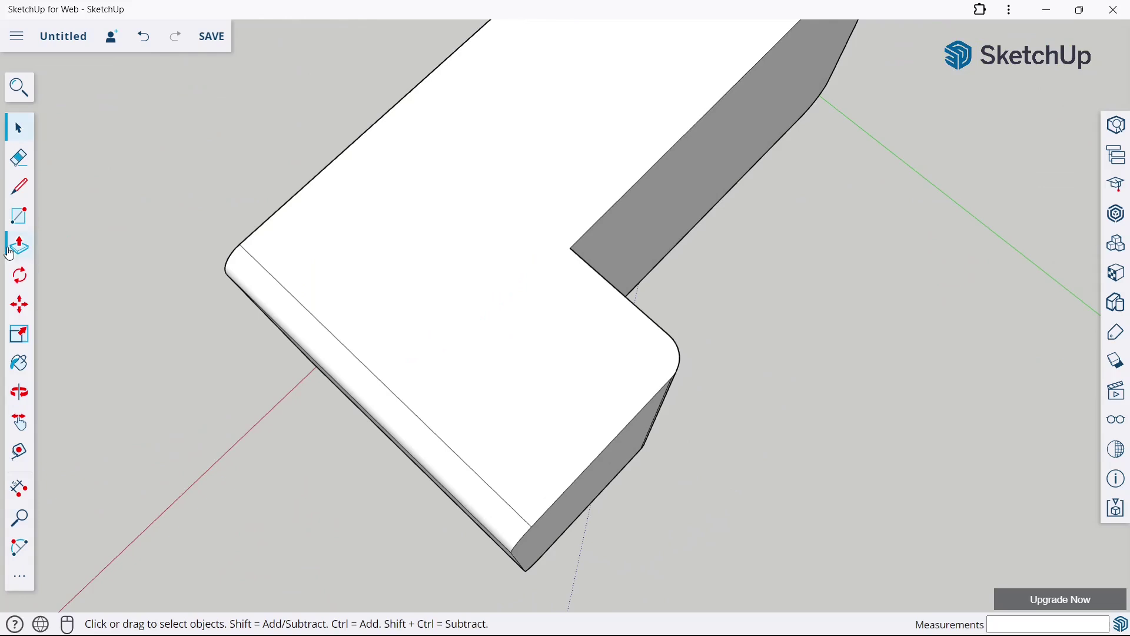
{"action": "scroll", "coordinate": [578, 231], "scroll_direction": "up", "scroll_amount": 2}
{"action": "left_click", "coordinate": [21, 548]}
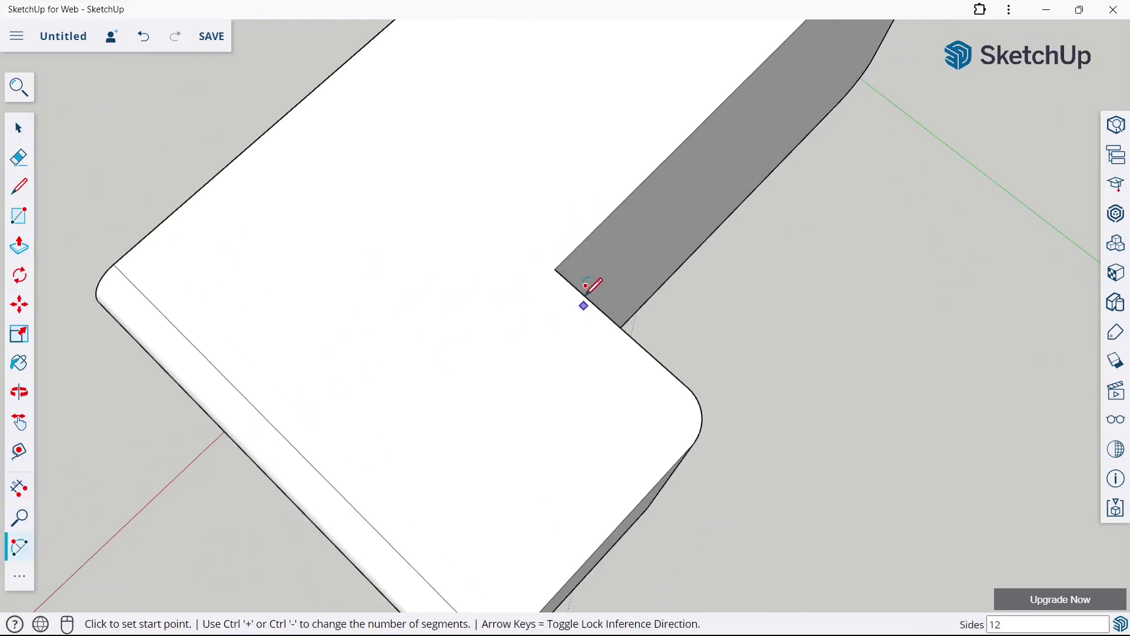
{"action": "left_click", "coordinate": [579, 247]}
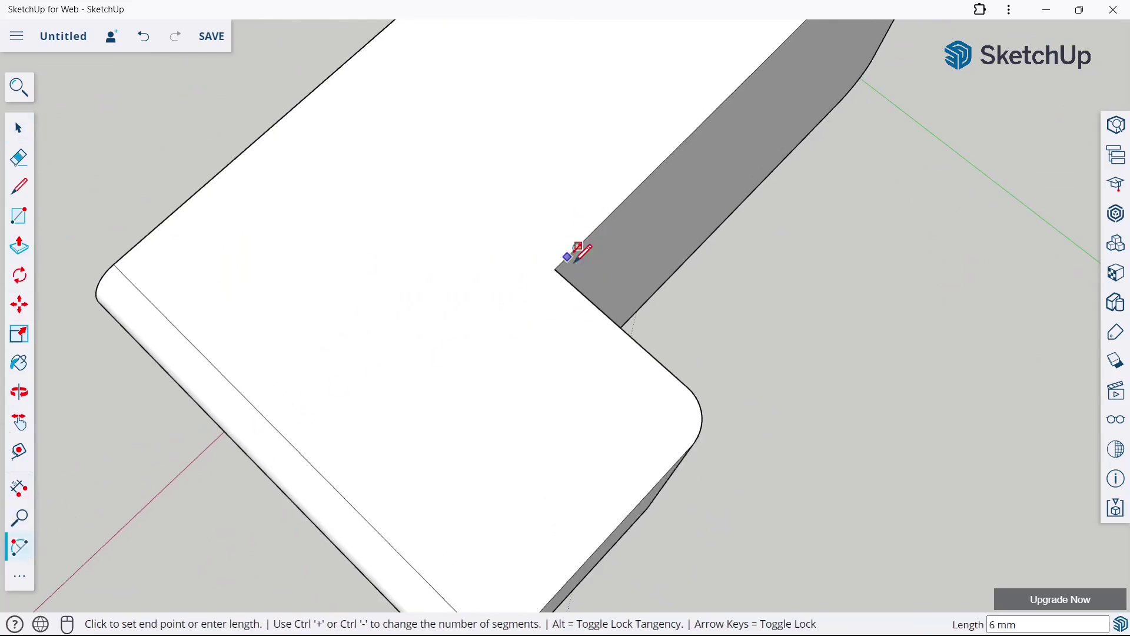
{"action": "left_click", "coordinate": [578, 291]}
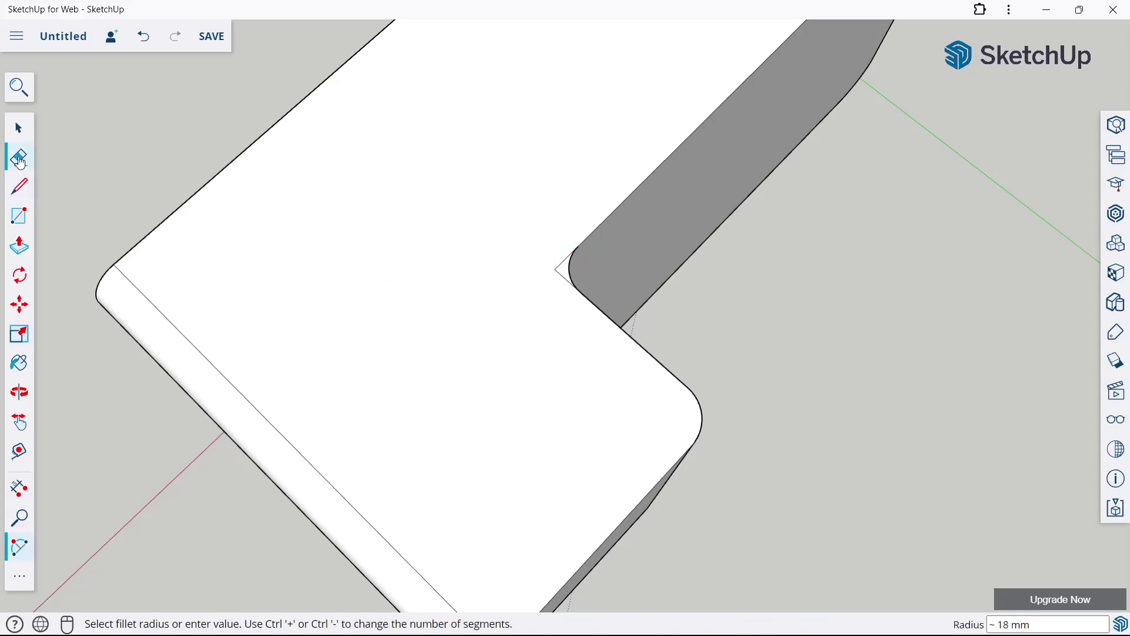
{"action": "middle_click_drag", "start_coordinate": [942, 342], "coordinate": [541, 109]}
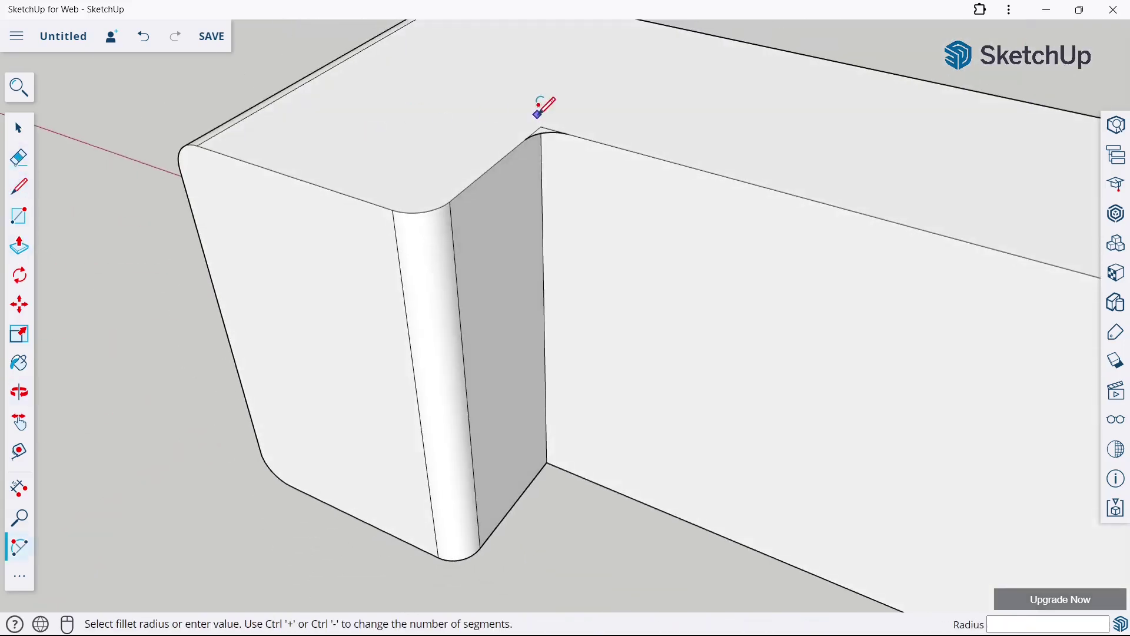
{"action": "left_click", "coordinate": [19, 245]}
{"action": "left_click", "coordinate": [543, 141]}
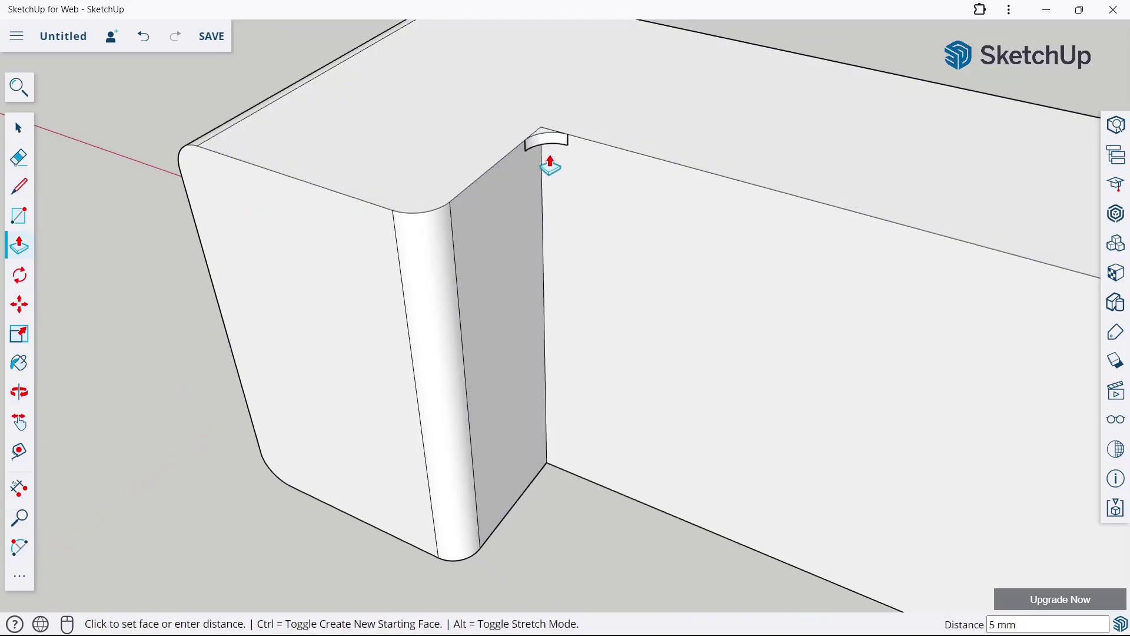
{"action": "left_click", "coordinate": [607, 493]}
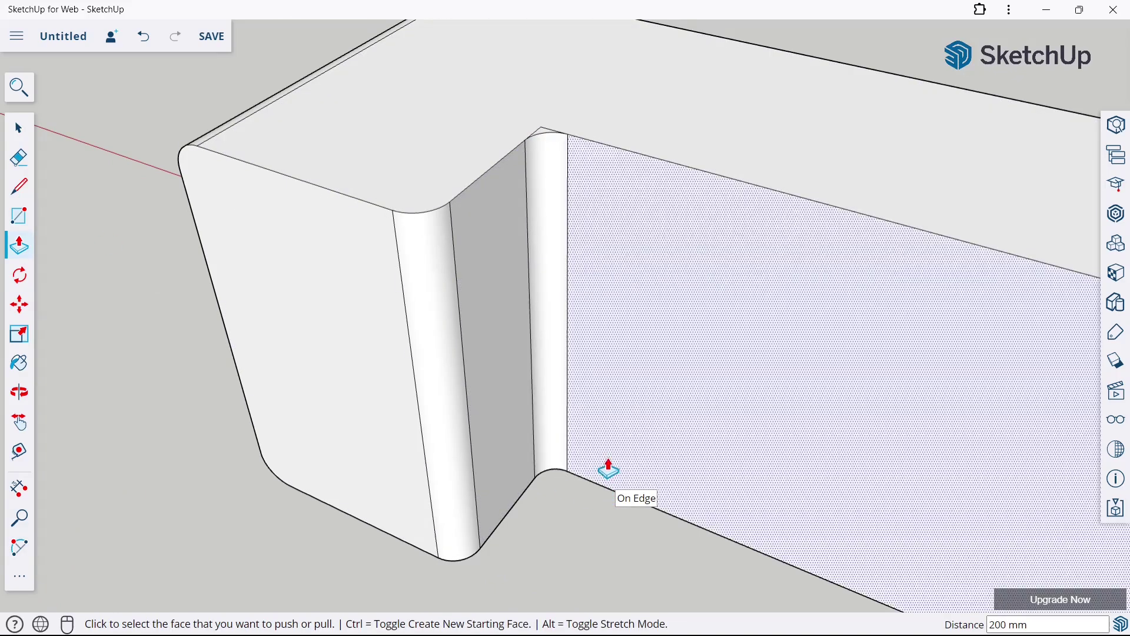
Step: Erase stray edges around the notch, checking the block from low angles
{"action": "left_click", "coordinate": [20, 157]}
{"action": "scroll", "coordinate": [589, 173], "scroll_direction": "up", "scroll_amount": 5}
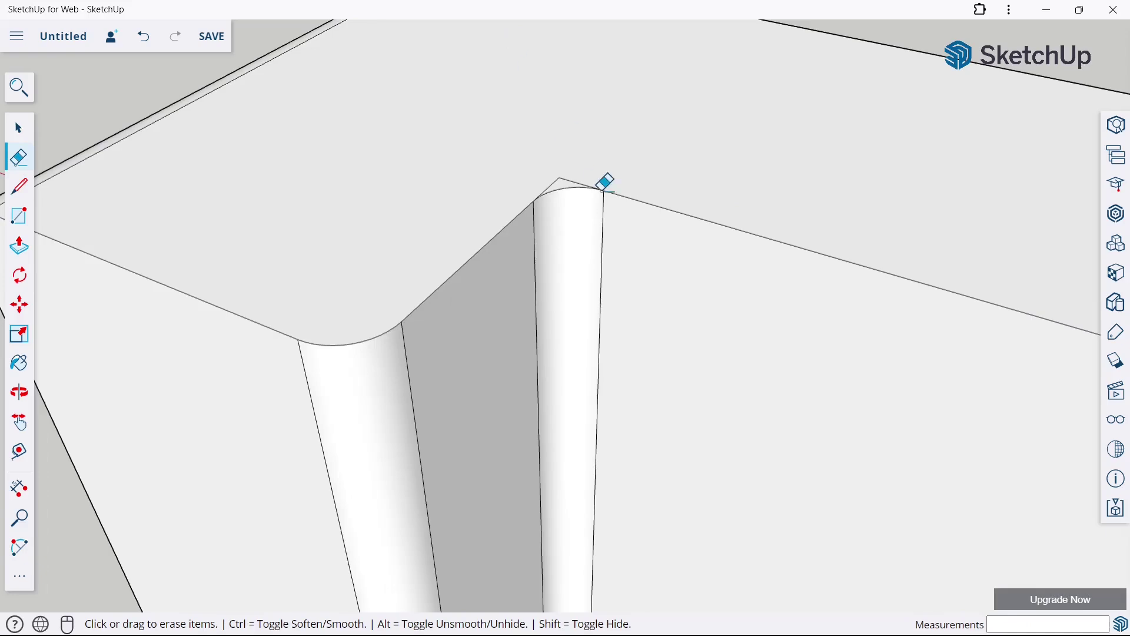
{"action": "scroll", "coordinate": [568, 172], "scroll_direction": "down", "scroll_amount": 3}
{"action": "scroll", "coordinate": [647, 353], "scroll_direction": "down", "scroll_amount": 5}
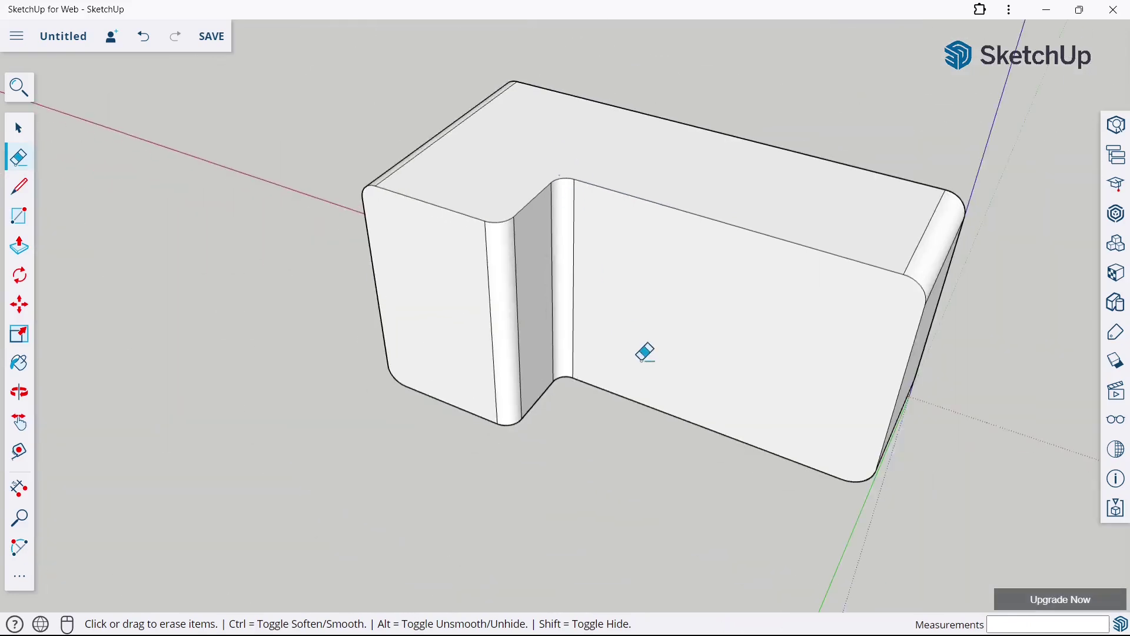
{"action": "mouse_move", "coordinate": [646, 353]}
{"action": "middle_mouse_down"}
{"action": "mouse_move", "coordinate": [651, 404]}
{"action": "mouse_move", "coordinate": [577, 424]}
{"action": "mouse_move", "coordinate": [586, 396]}
{"action": "middle_mouse_up"}
{"action": "scroll", "coordinate": [528, 355], "scroll_direction": "up", "scroll_amount": 5}
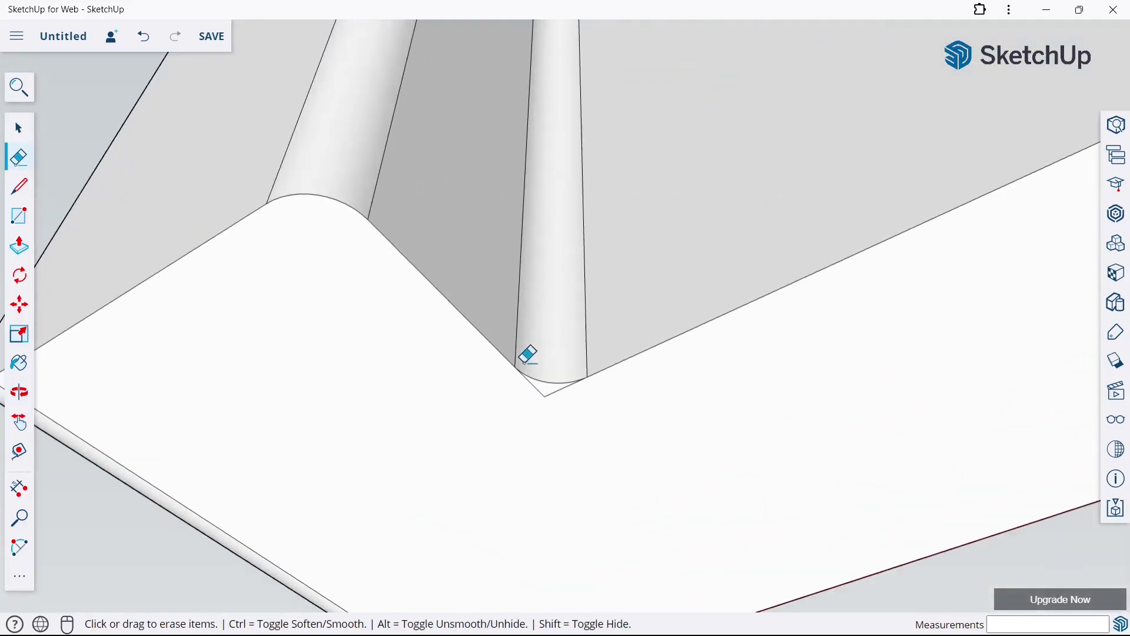
{"action": "scroll", "coordinate": [557, 380], "scroll_direction": "down", "scroll_amount": 3}
{"action": "scroll", "coordinate": [548, 366], "scroll_direction": "down", "scroll_amount": 3}
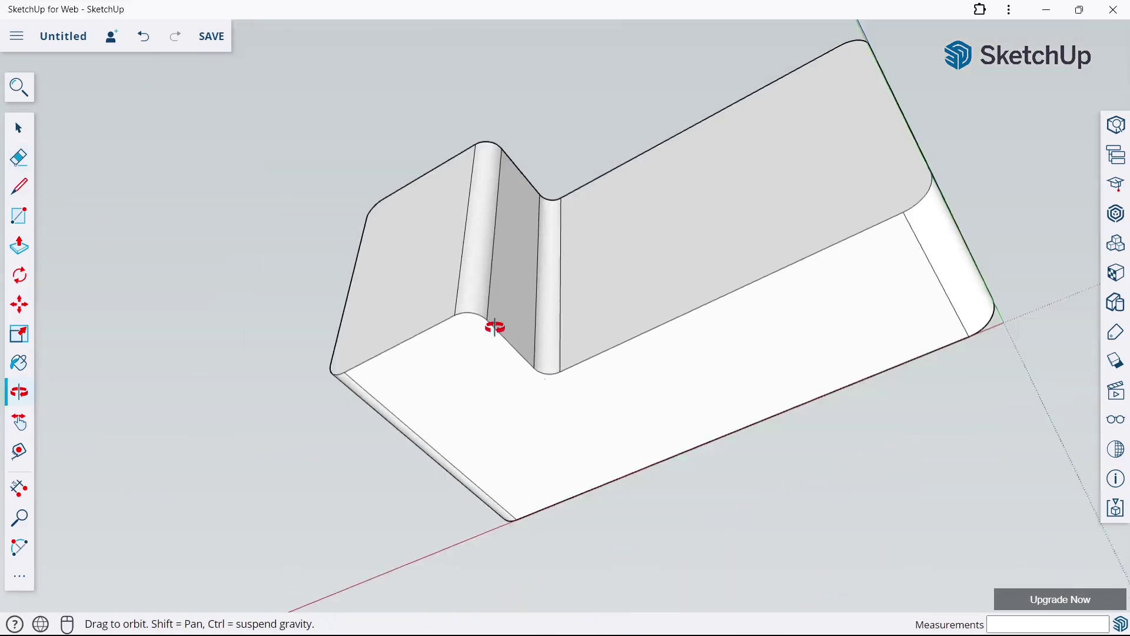
{"action": "mouse_move", "coordinate": [495, 326]}
{"action": "middle_mouse_down"}
{"action": "mouse_move", "coordinate": [483, 317]}
{"action": "mouse_move", "coordinate": [512, 300]}
{"action": "mouse_move", "coordinate": [512, 320]}
{"action": "mouse_move", "coordinate": [642, 348]}
{"action": "mouse_move", "coordinate": [613, 469]}
{"action": "mouse_move", "coordinate": [734, 396]}
{"action": "middle_mouse_up"}
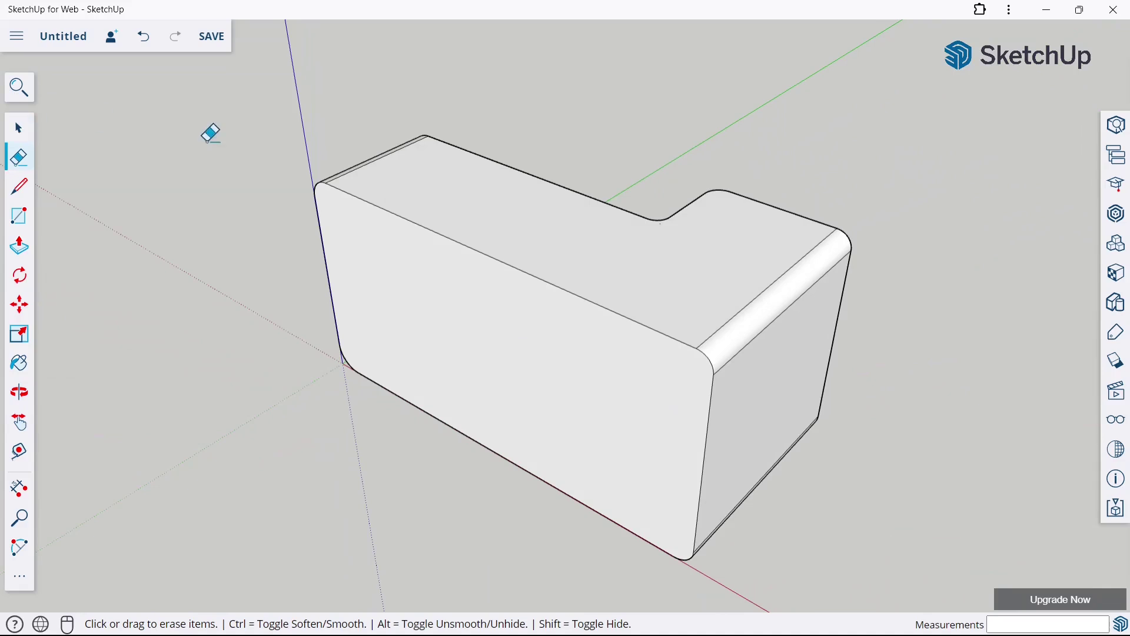
{"action": "scroll", "coordinate": [498, 255], "scroll_direction": "down", "scroll_amount": 2}
{"action": "key", "text": "space"}
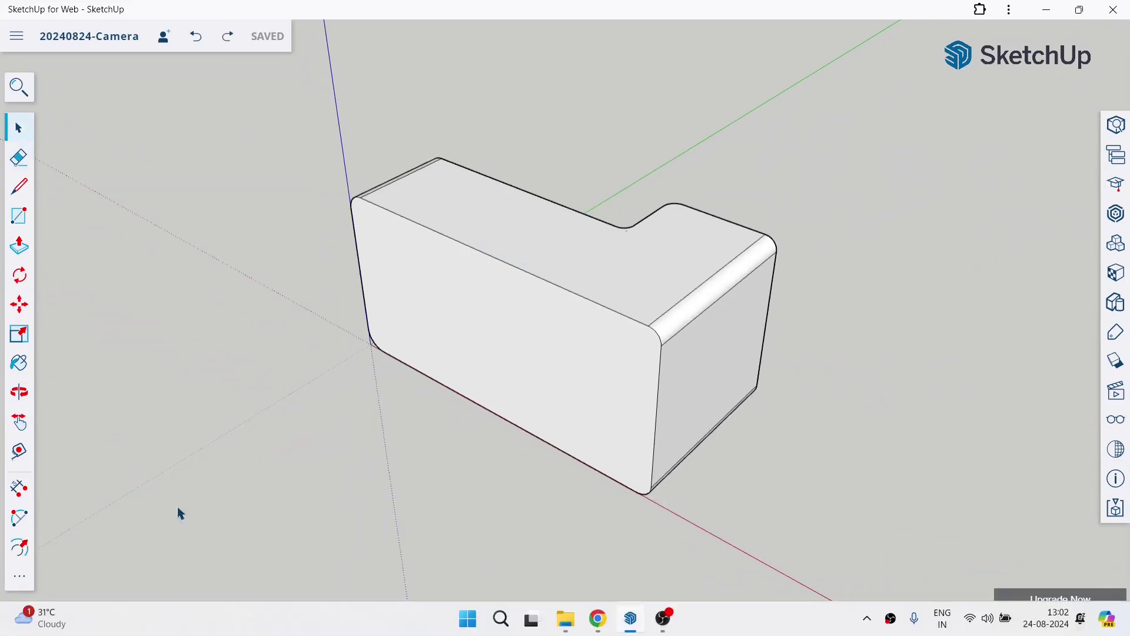
Step: Draw a rectangle across the middle of the camera body's top face
{"action": "key", "text": "o"}
{"action": "mouse_move", "coordinate": [376, 230]}
{"action": "left_mouse_down"}
{"action": "mouse_move", "coordinate": [796, 446]}
{"action": "mouse_move", "coordinate": [542, 340]}
{"action": "left_mouse_up"}
{"action": "key", "text": "r"}
{"action": "left_click", "coordinate": [416, 270]}
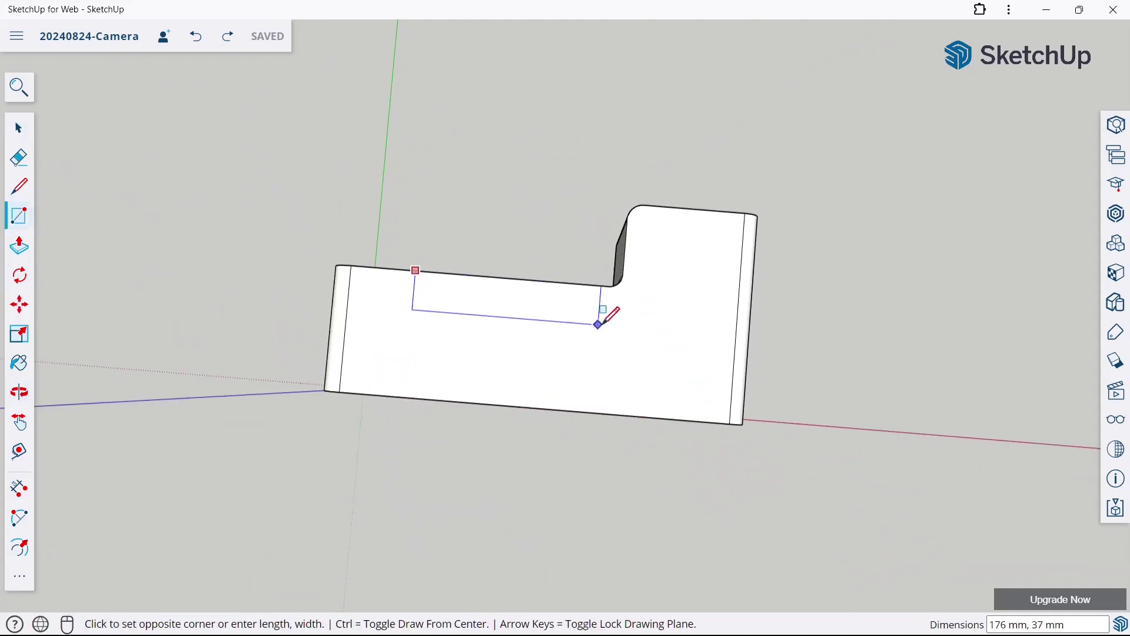
{"action": "left_click", "coordinate": [593, 412]}
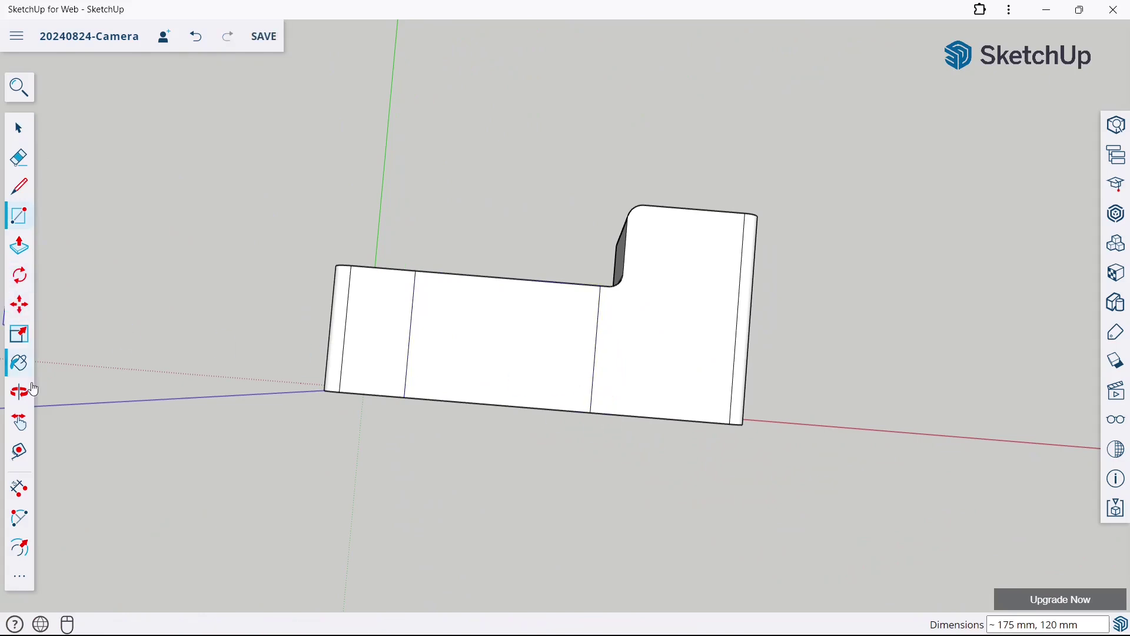
Step: Offset the top rectangle inward to create an inner rectangle
{"action": "left_click", "coordinate": [19, 548]}
{"action": "left_click", "coordinate": [409, 343]}
{"action": "type", "text": "15"}
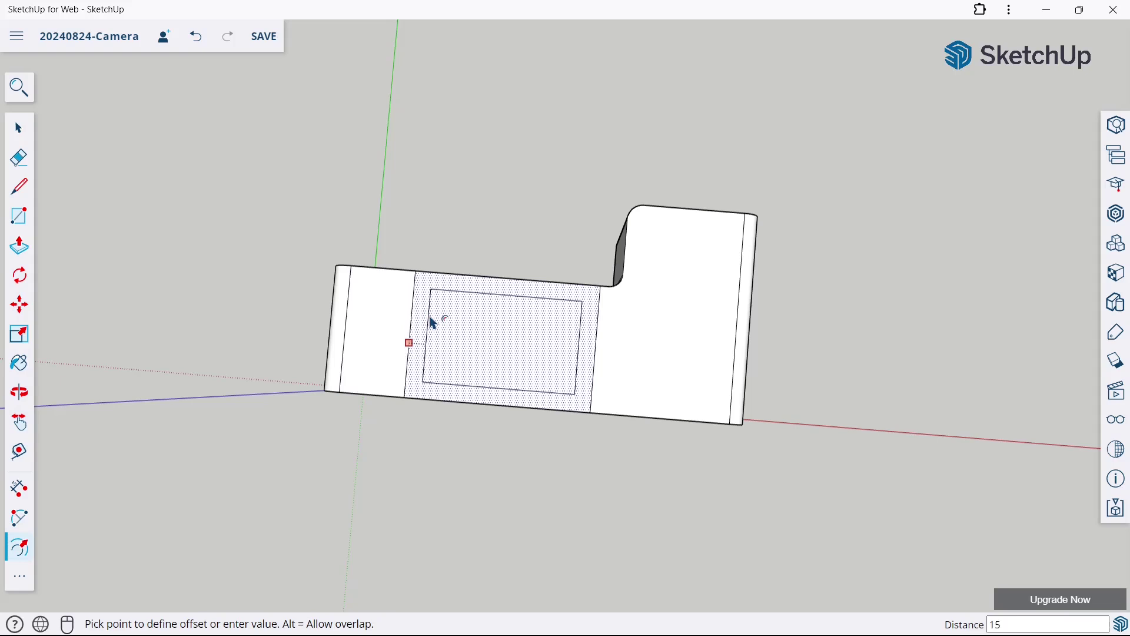
{"action": "left_click", "coordinate": [433, 323]}
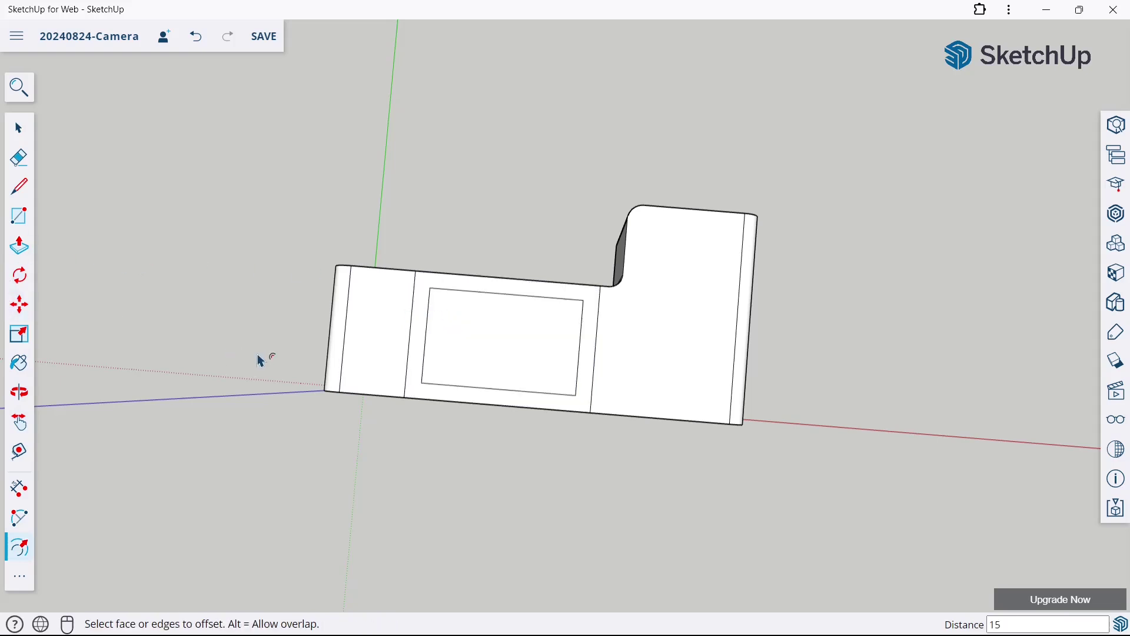
{"action": "mouse_move", "coordinate": [261, 360]}
{"action": "middle_mouse_down"}
{"action": "mouse_move", "coordinate": [500, 202]}
{"action": "mouse_move", "coordinate": [495, 280]}
{"action": "mouse_move", "coordinate": [412, 306]}
{"action": "middle_mouse_up"}
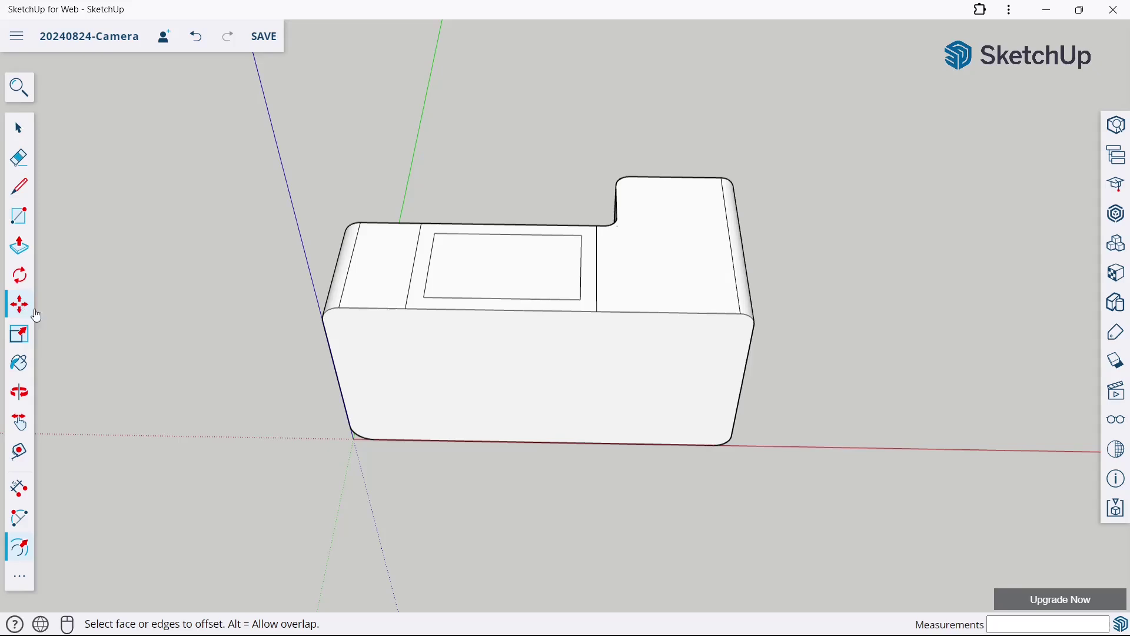
{"action": "left_click", "coordinate": [512, 273]}
{"action": "left_click", "coordinate": [505, 298]}
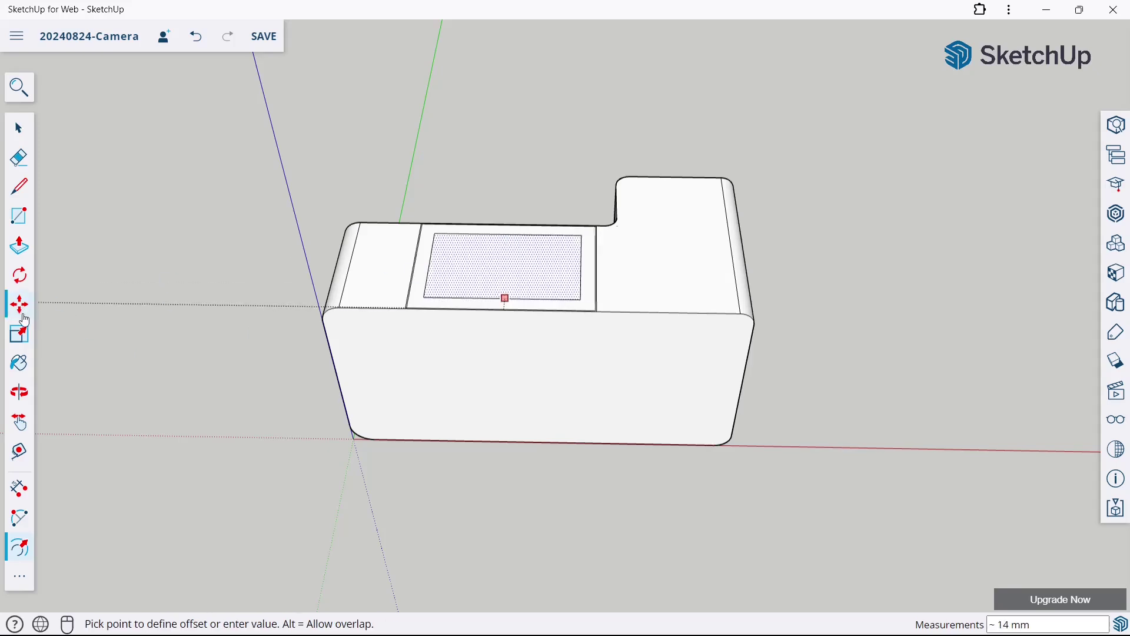
{"action": "key", "text": "Return"}
Step: Move the inner rectangle face 50 mm up to form a tapered hump
{"action": "key", "text": "m"}
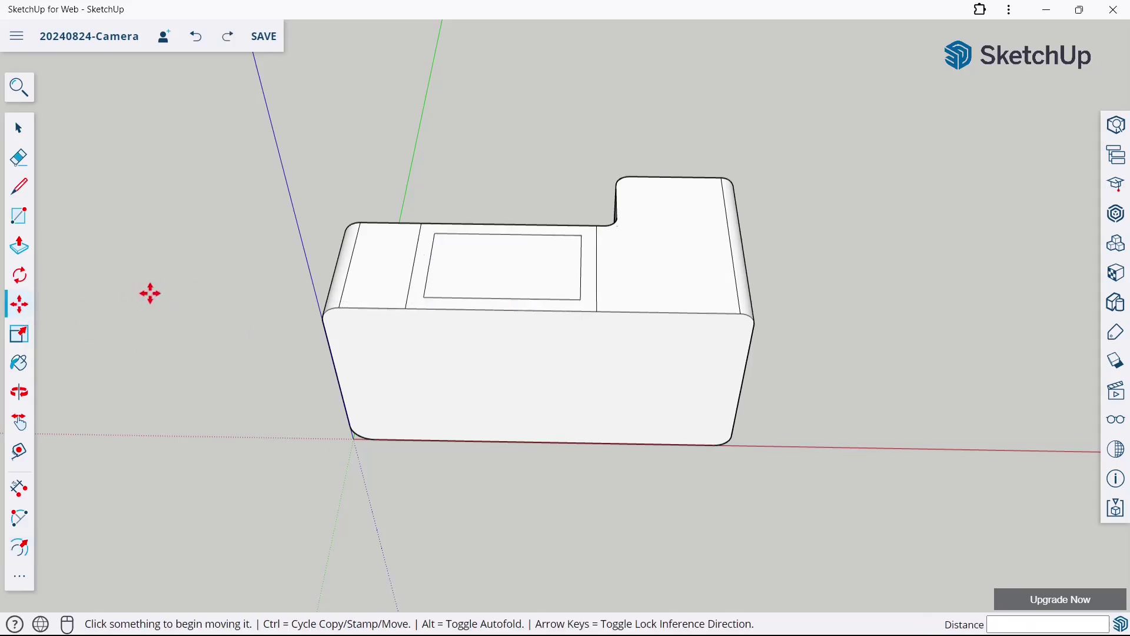
{"action": "left_click", "coordinate": [472, 282]}
{"action": "middle_click_drag", "start_coordinate": [472, 262], "coordinate": [483, 154]}
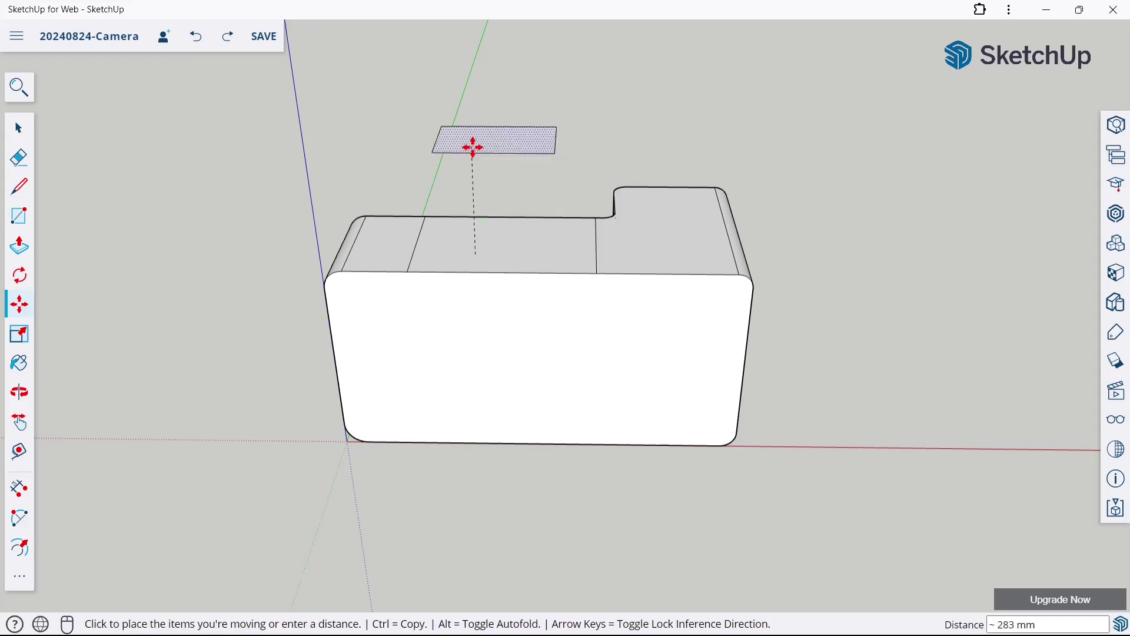
{"action": "middle_click_drag", "start_coordinate": [476, 174], "coordinate": [481, 131]}
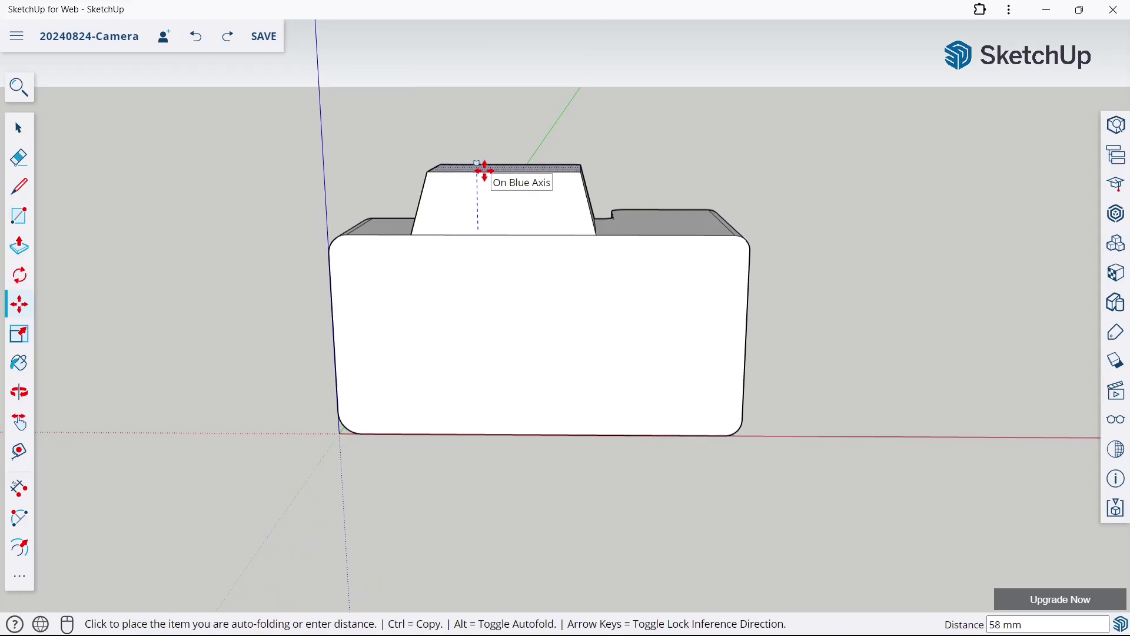
{"action": "type", "text": "50"}
{"action": "key", "text": "Return"}
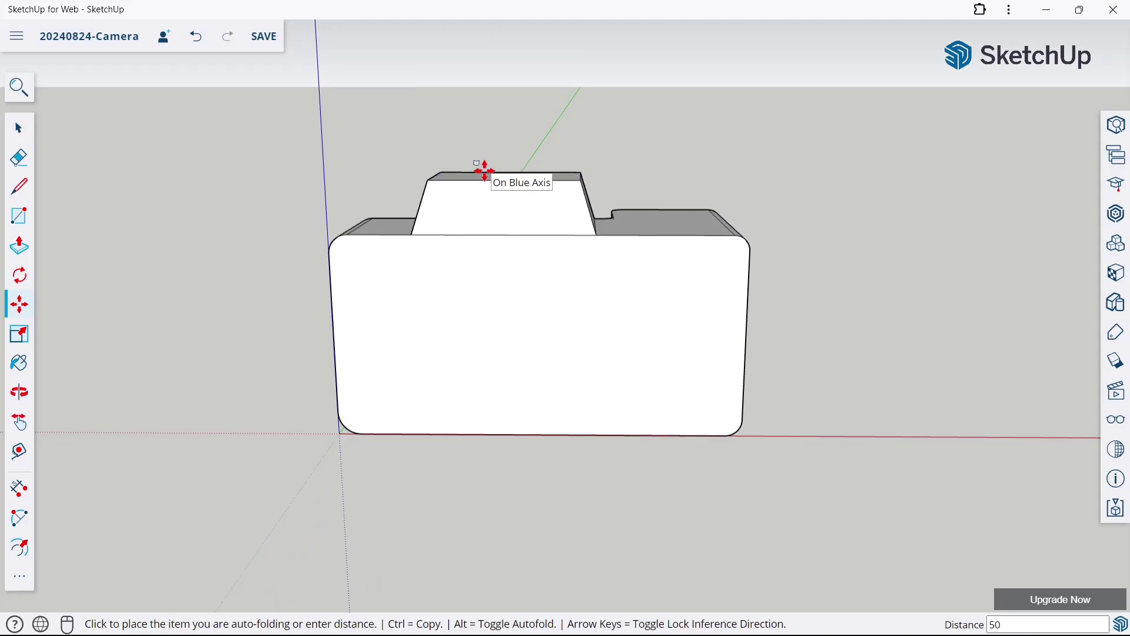
{"action": "left_click", "coordinate": [22, 135]}
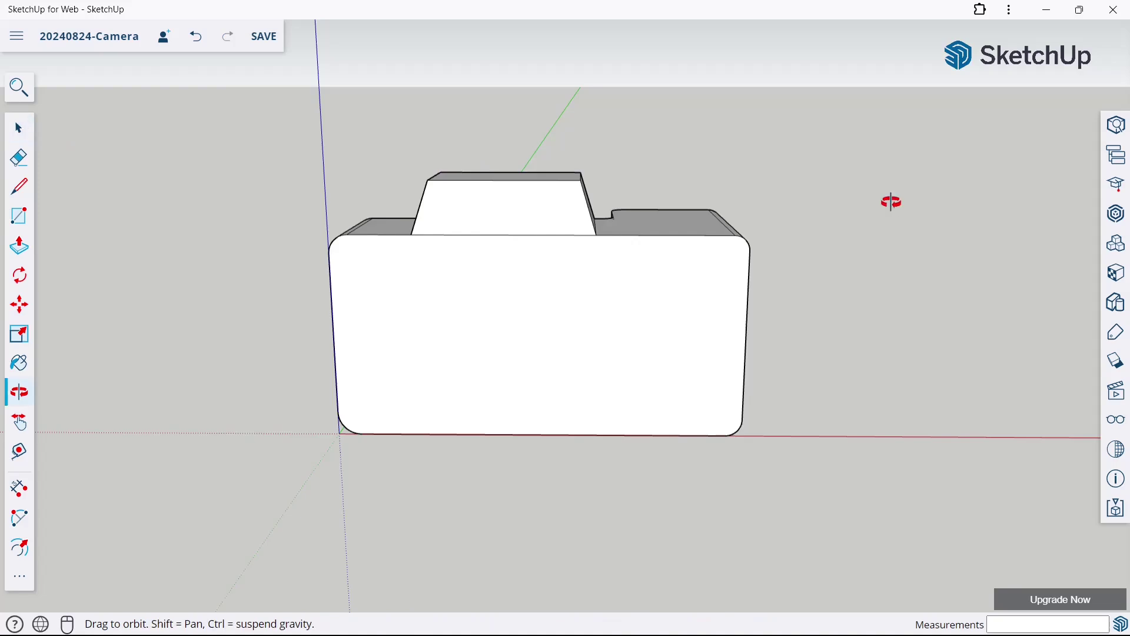
{"action": "mouse_move", "coordinate": [888, 202]}
{"action": "middle_mouse_down"}
{"action": "mouse_move", "coordinate": [624, 287]}
{"action": "mouse_move", "coordinate": [512, 398]}
{"action": "mouse_move", "coordinate": [634, 265]}
{"action": "mouse_move", "coordinate": [741, 216]}
{"action": "middle_mouse_up"}
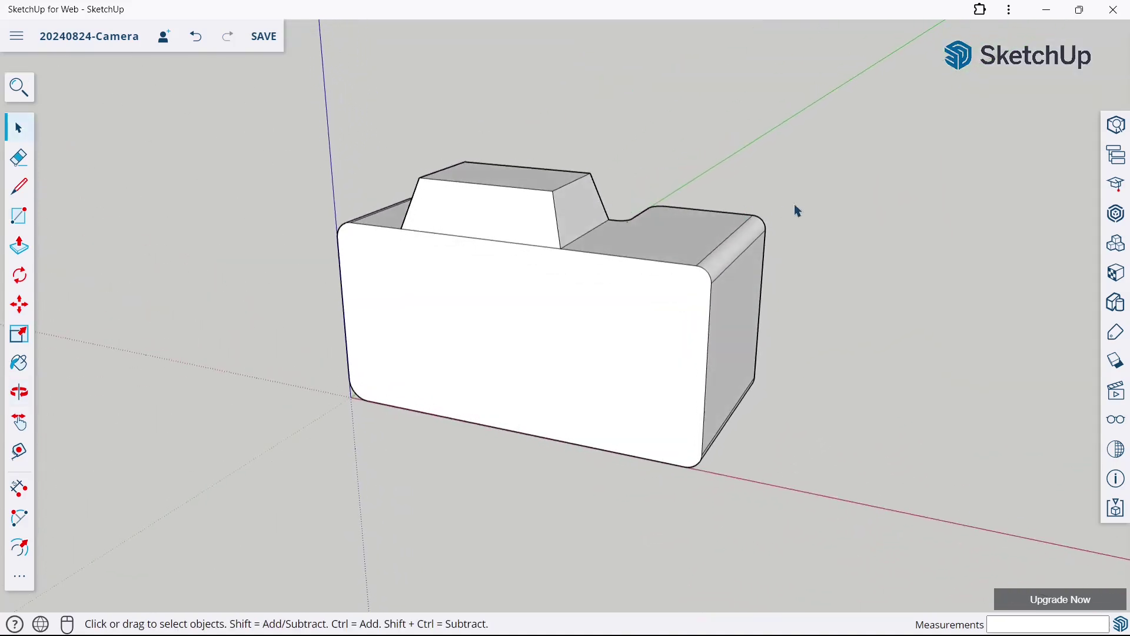
Step: Save the model and draw a rectangle across the hump's front face
{"action": "key", "text": "ctrl+s"}
{"action": "left_click", "coordinate": [19, 216]}
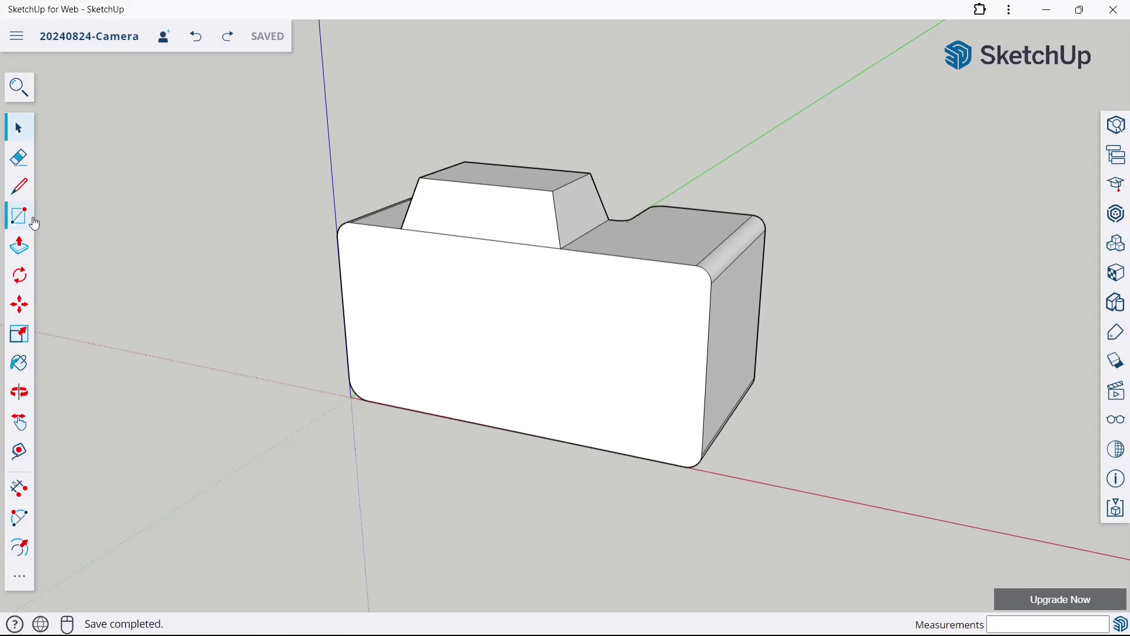
{"action": "mouse_move", "coordinate": [521, 208]}
{"action": "middle_mouse_down"}
{"action": "mouse_move", "coordinate": [537, 242]}
{"action": "mouse_move", "coordinate": [473, 207]}
{"action": "middle_mouse_up"}
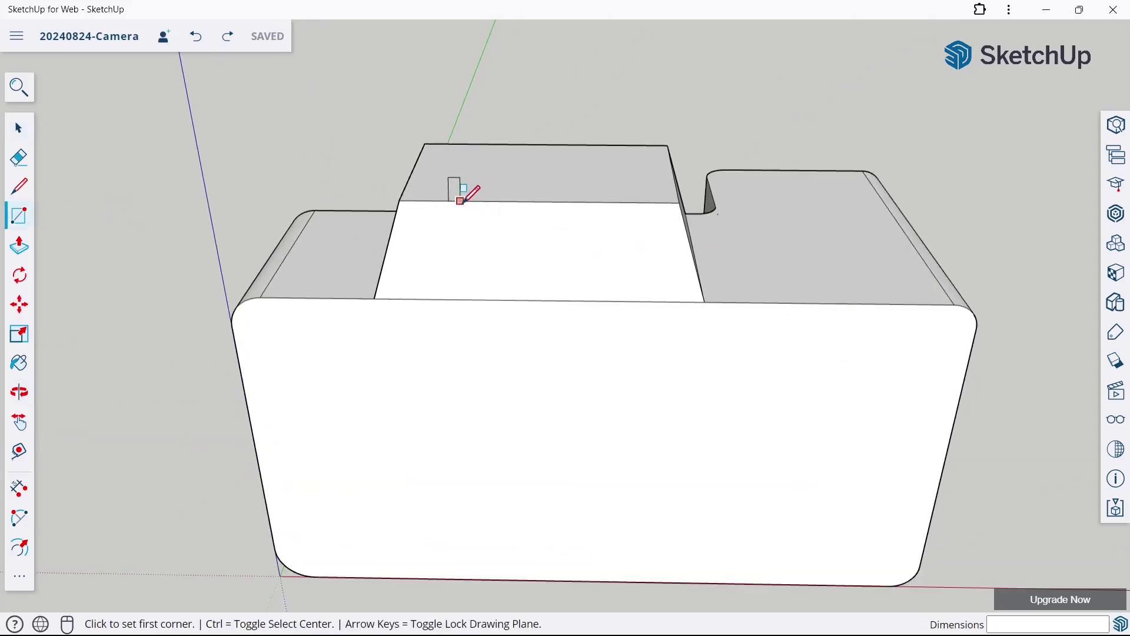
{"action": "left_click", "coordinate": [460, 201]}
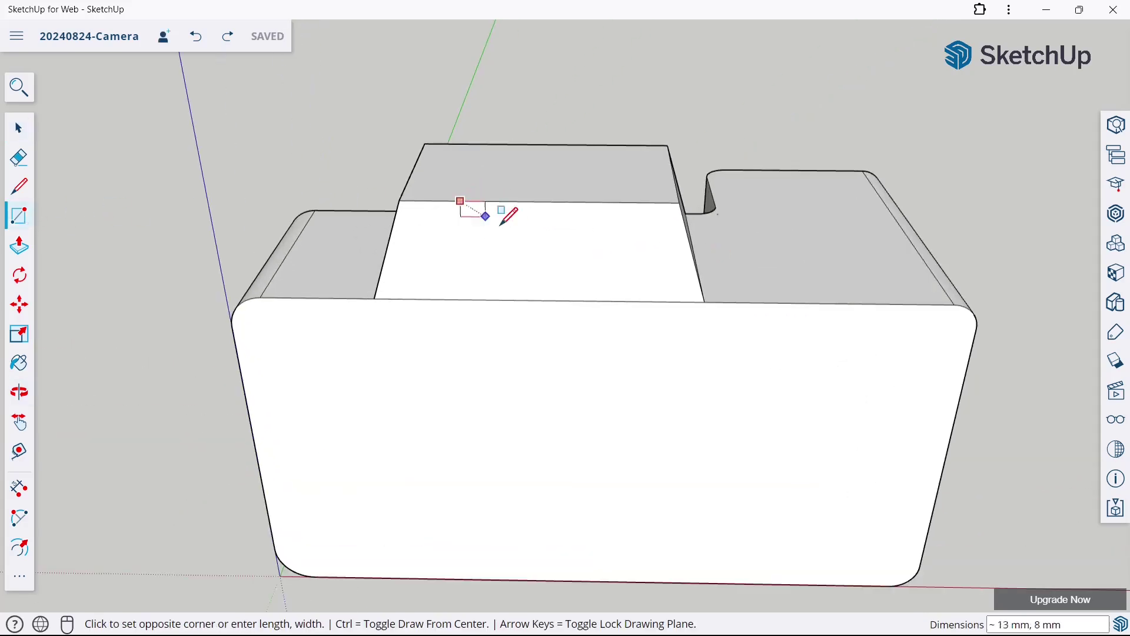
{"action": "left_click", "coordinate": [621, 301]}
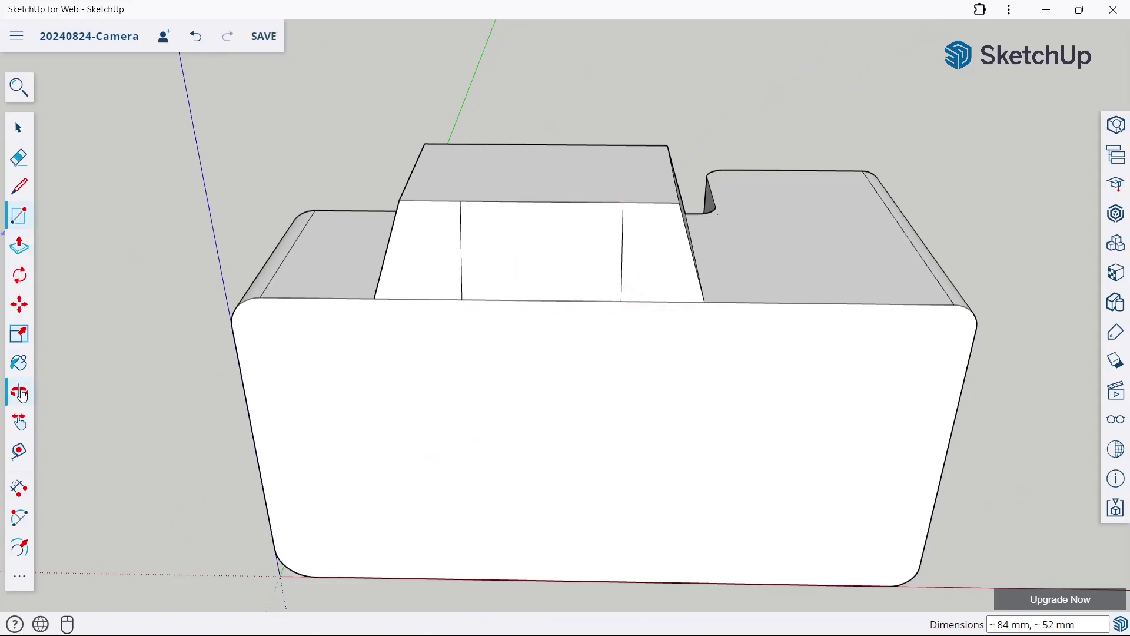
Step: Offset the hump rectangle inward to form an inner screen panel
{"action": "left_click", "coordinate": [19, 547]}
{"action": "left_click", "coordinate": [507, 295]}
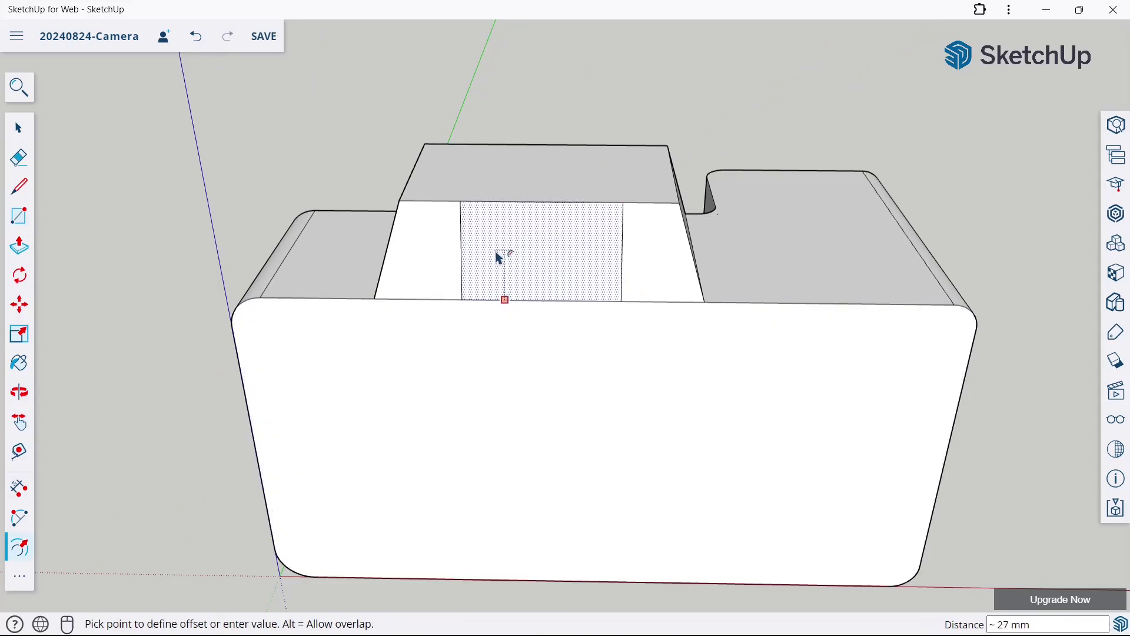
{"action": "left_click", "coordinate": [503, 295]}
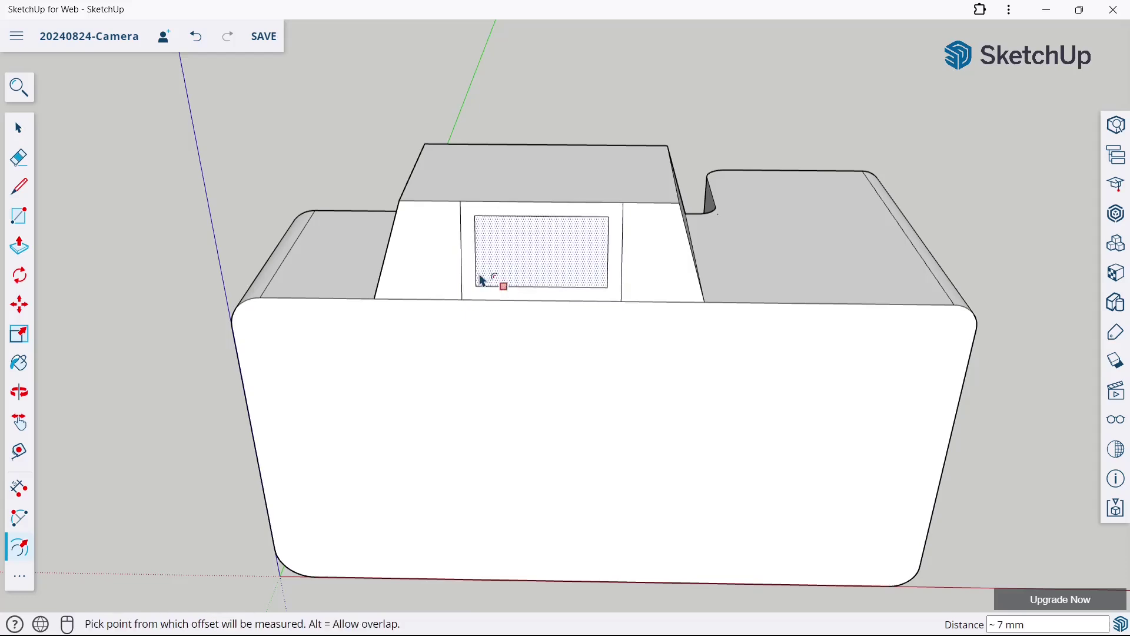
Step: Push/Pull the outer frame ring out 6 mm
{"action": "left_click", "coordinate": [20, 244]}
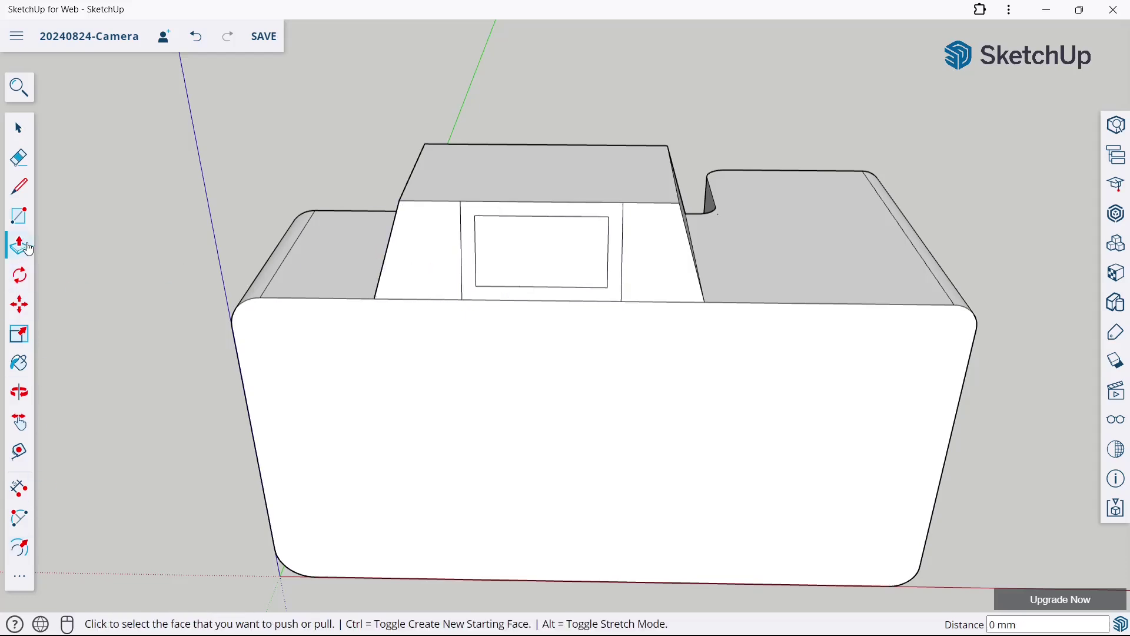
{"action": "middle_click_drag", "start_coordinate": [542, 253], "coordinate": [432, 220]}
{"action": "left_click", "coordinate": [458, 211]}
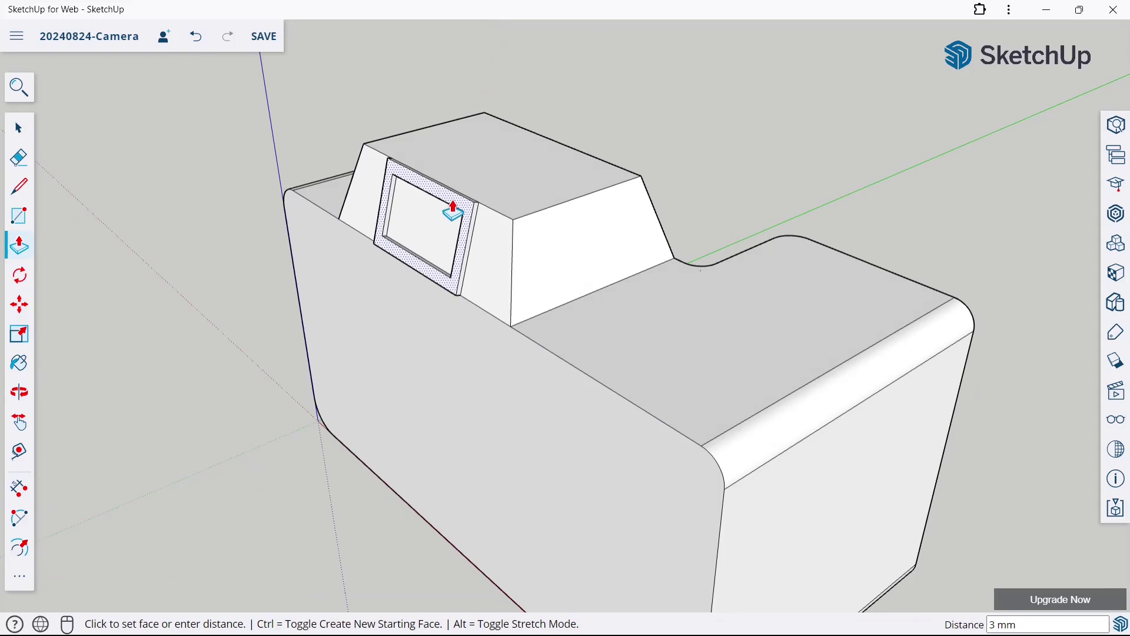
{"action": "key", "text": "Return"}
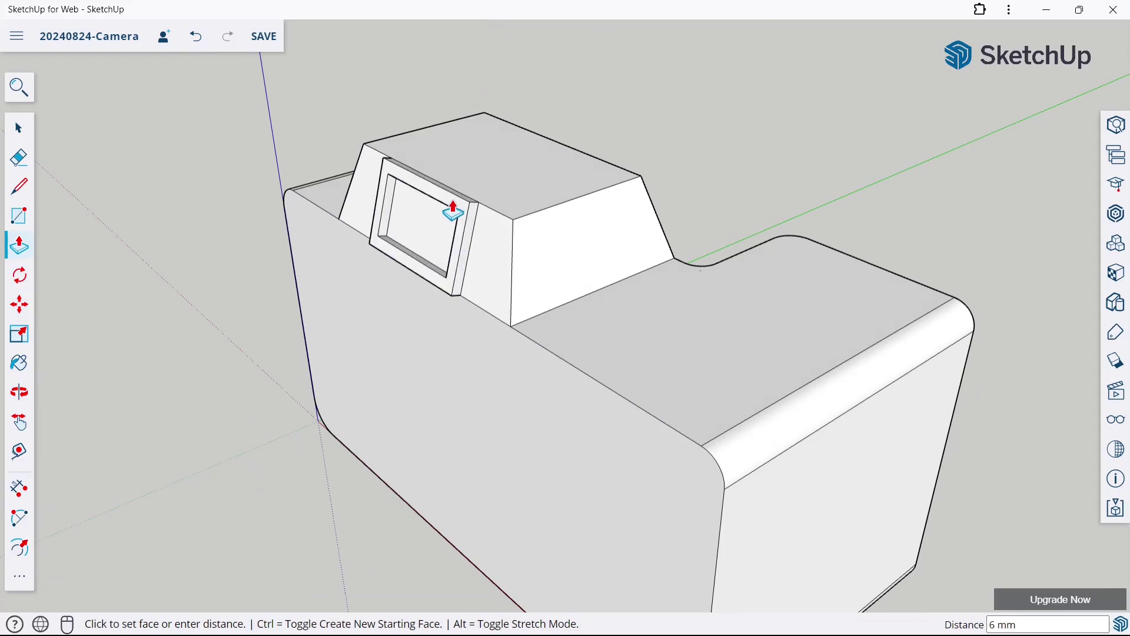
{"action": "middle_click_drag", "start_coordinate": [407, 218], "coordinate": [659, 151]}
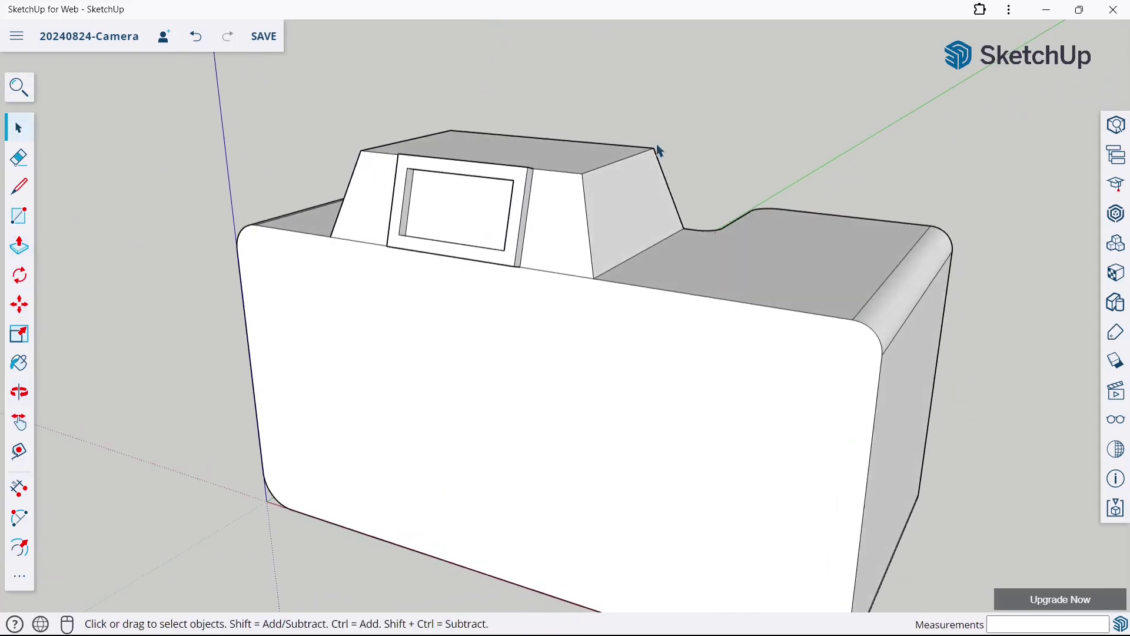
{"action": "scroll", "coordinate": [559, 229], "scroll_direction": "down", "scroll_amount": 2}
{"action": "scroll", "coordinate": [542, 219], "scroll_direction": "down", "scroll_amount": 3}
{"action": "mouse_move", "coordinate": [542, 219]}
{"action": "middle_mouse_down"}
{"action": "mouse_move", "coordinate": [646, 221]}
{"action": "mouse_move", "coordinate": [683, 186]}
{"action": "middle_mouse_up"}
Step: Save, then draw a large screen rectangle on the camera's front face
{"action": "key", "text": "ctrl+s"}
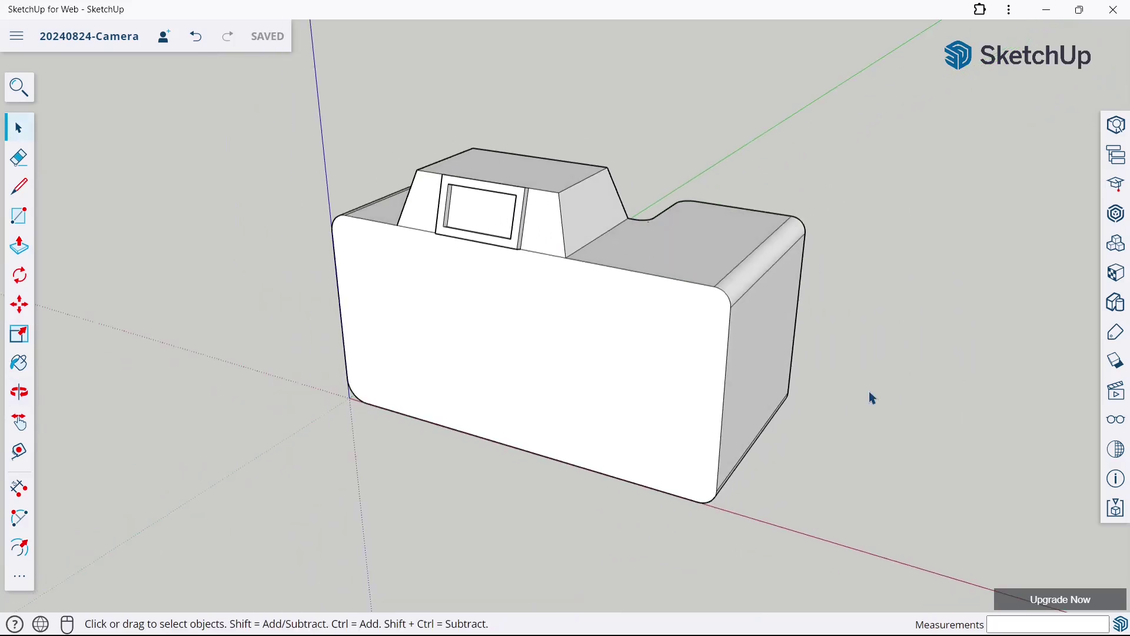
{"action": "left_click", "coordinate": [18, 215]}
{"action": "middle_click_drag", "start_coordinate": [101, 235], "coordinate": [396, 340]}
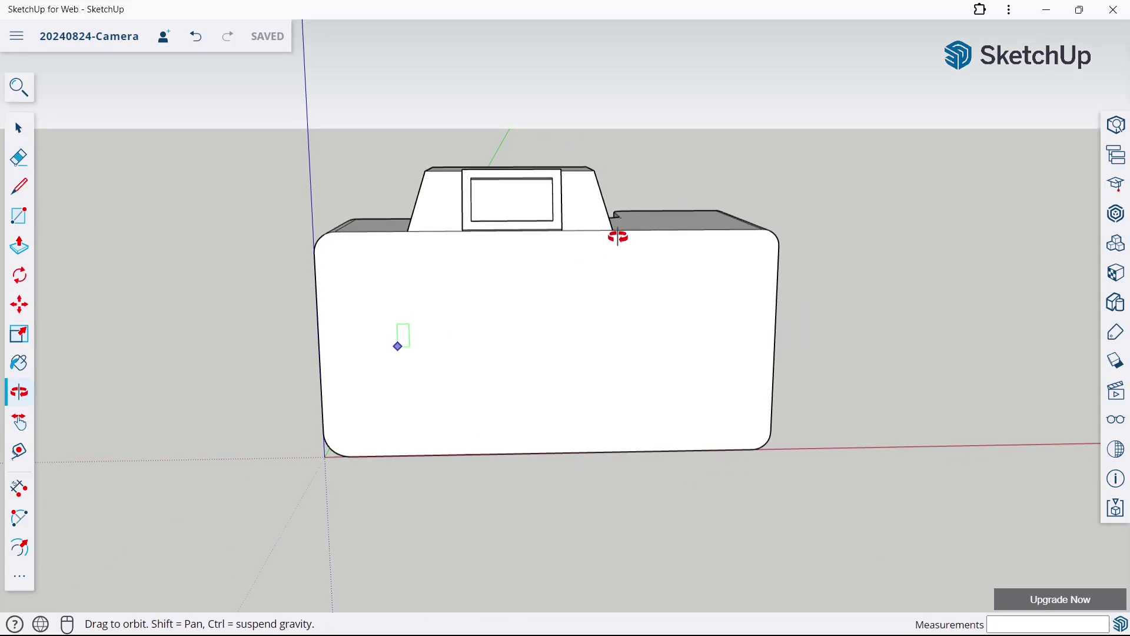
{"action": "left_click", "coordinate": [346, 433]}
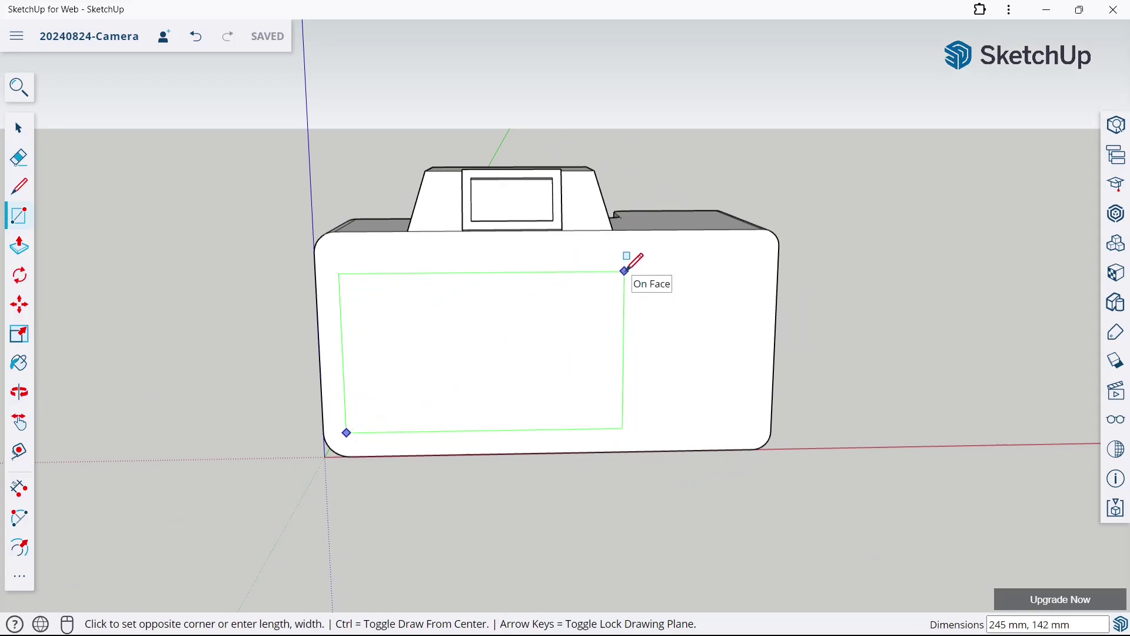
{"action": "left_click", "coordinate": [631, 271]}
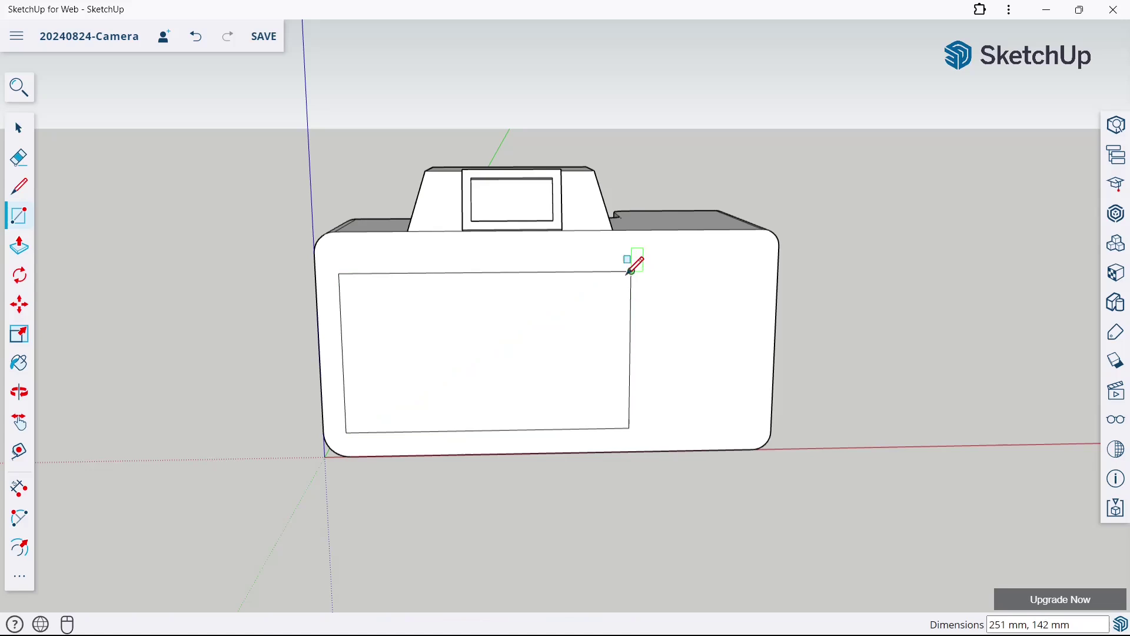
Step: Offset the screen rectangle 8 mm inward
{"action": "left_click", "coordinate": [20, 548]}
{"action": "left_click", "coordinate": [453, 272]}
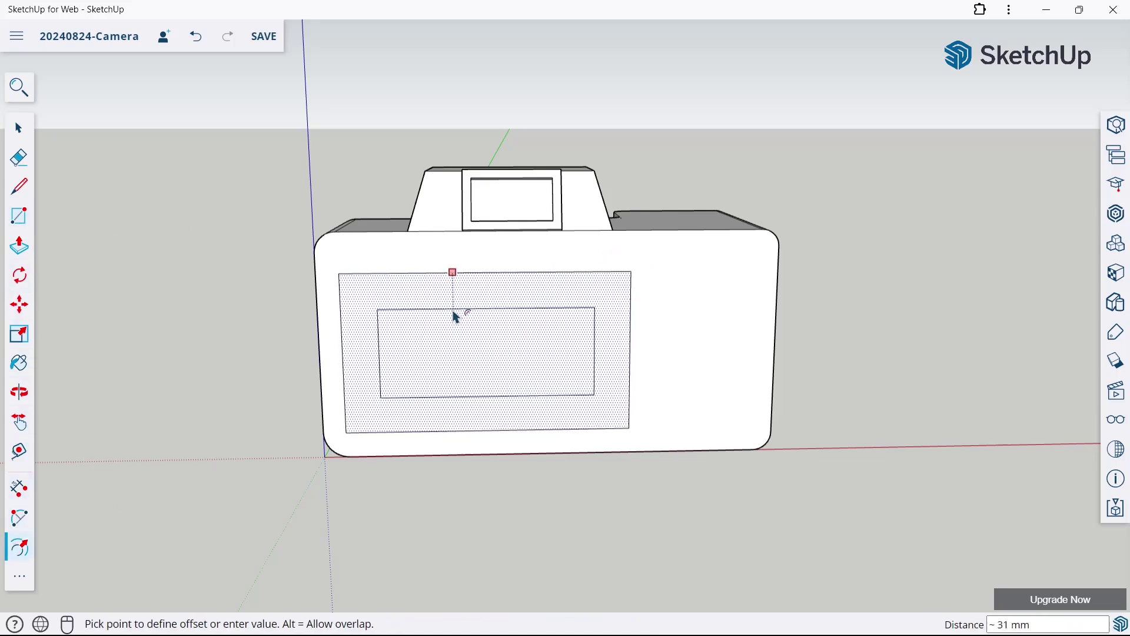
{"action": "left_click", "coordinate": [387, 289]}
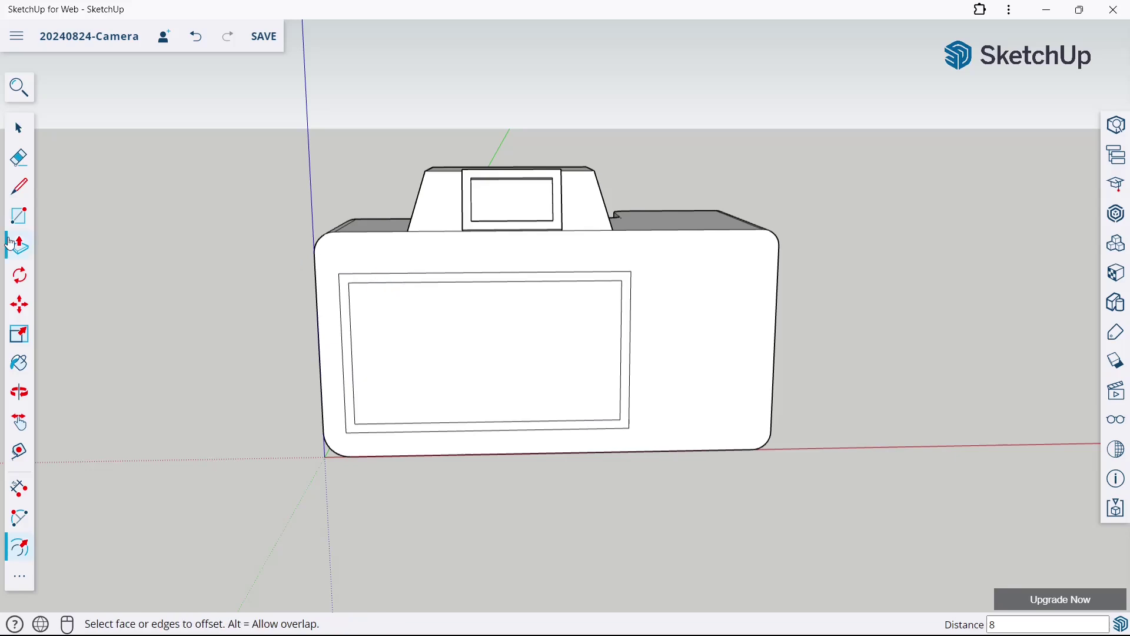
Step: Raise the 8 mm frame ring 5 mm and save the model
{"action": "left_click", "coordinate": [20, 245]}
{"action": "left_click", "coordinate": [409, 289]}
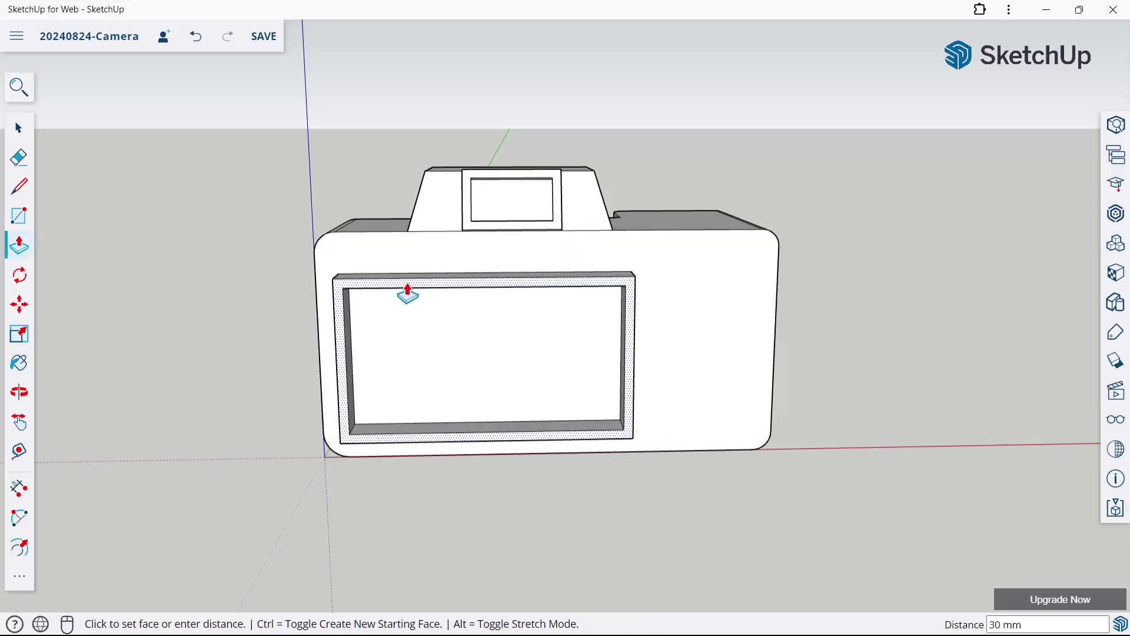
{"action": "type", "text": "5"}
{"action": "key", "text": "Return"}
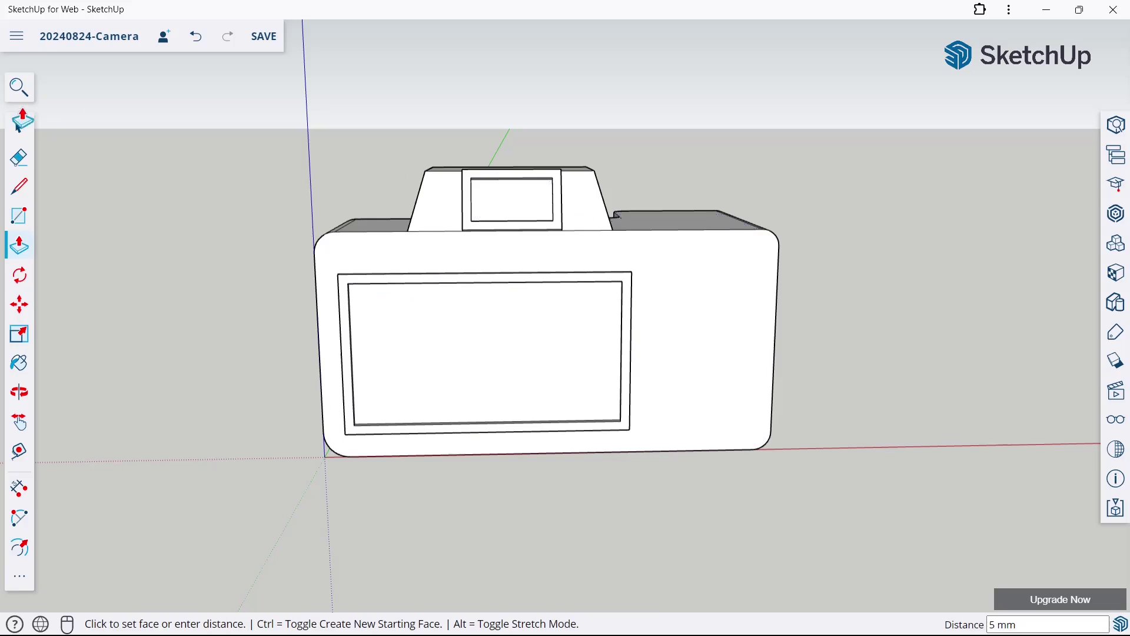
{"action": "left_click", "coordinate": [16, 131]}
{"action": "mouse_move", "coordinate": [527, 230]}
{"action": "middle_mouse_down"}
{"action": "mouse_move", "coordinate": [785, 244]}
{"action": "mouse_move", "coordinate": [581, 348]}
{"action": "mouse_move", "coordinate": [859, 287]}
{"action": "middle_mouse_up"}
{"action": "key", "text": "ctrl+s"}
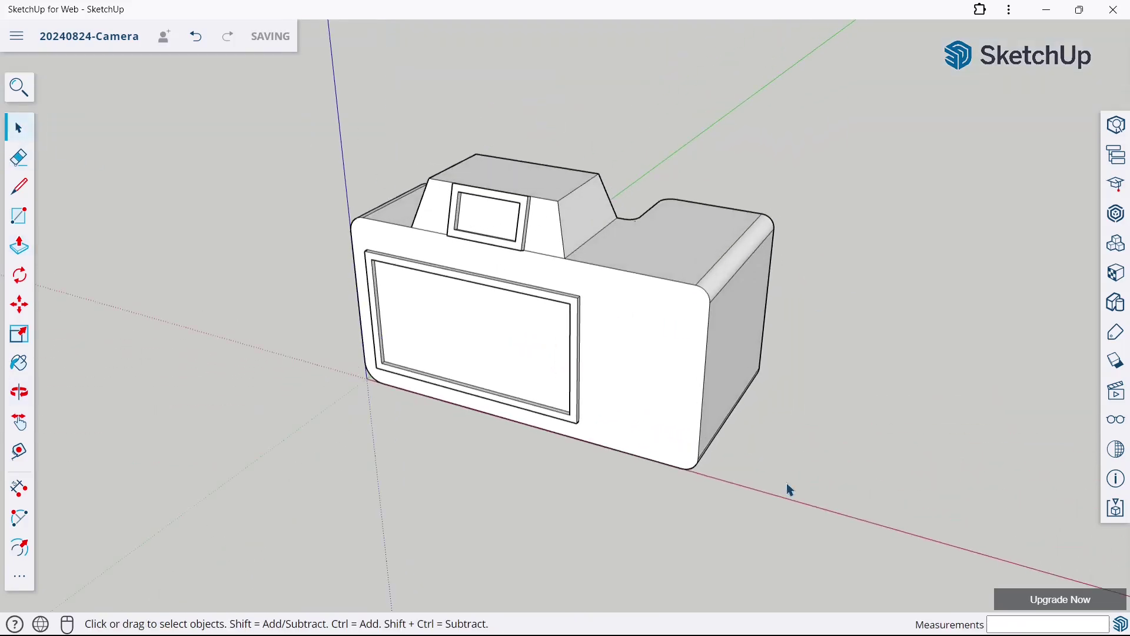
Step: Draw a 39 mm circle right of the screen with a 10 mm circle at its centre
{"action": "left_click", "coordinate": [16, 574]}
{"action": "left_click", "coordinate": [91, 223]}
{"action": "middle_click_drag", "start_coordinate": [495, 321], "coordinate": [651, 253]}
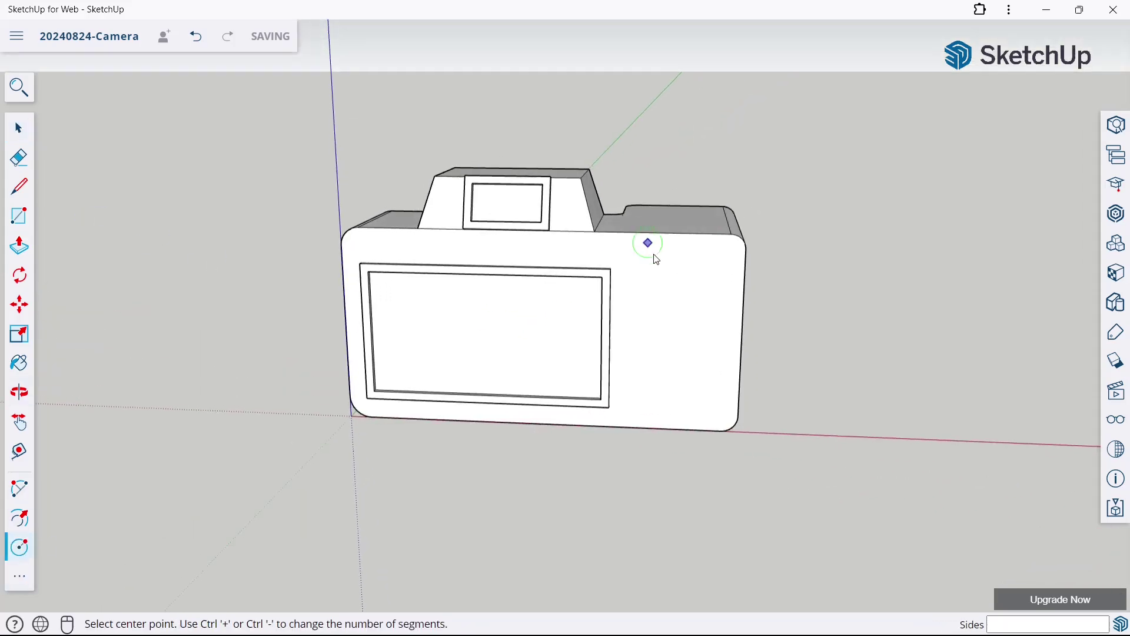
{"action": "scroll", "coordinate": [662, 384], "scroll_direction": "up", "scroll_amount": 3}
{"action": "scroll", "coordinate": [666, 296], "scroll_direction": "up", "scroll_amount": 2}
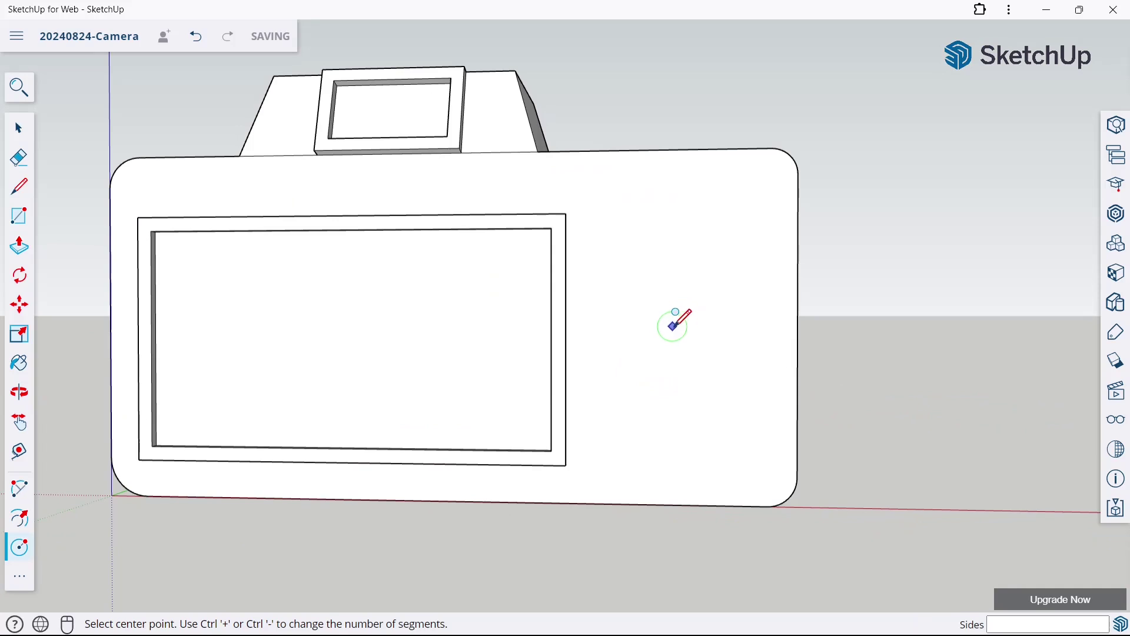
{"action": "left_click", "coordinate": [678, 368]}
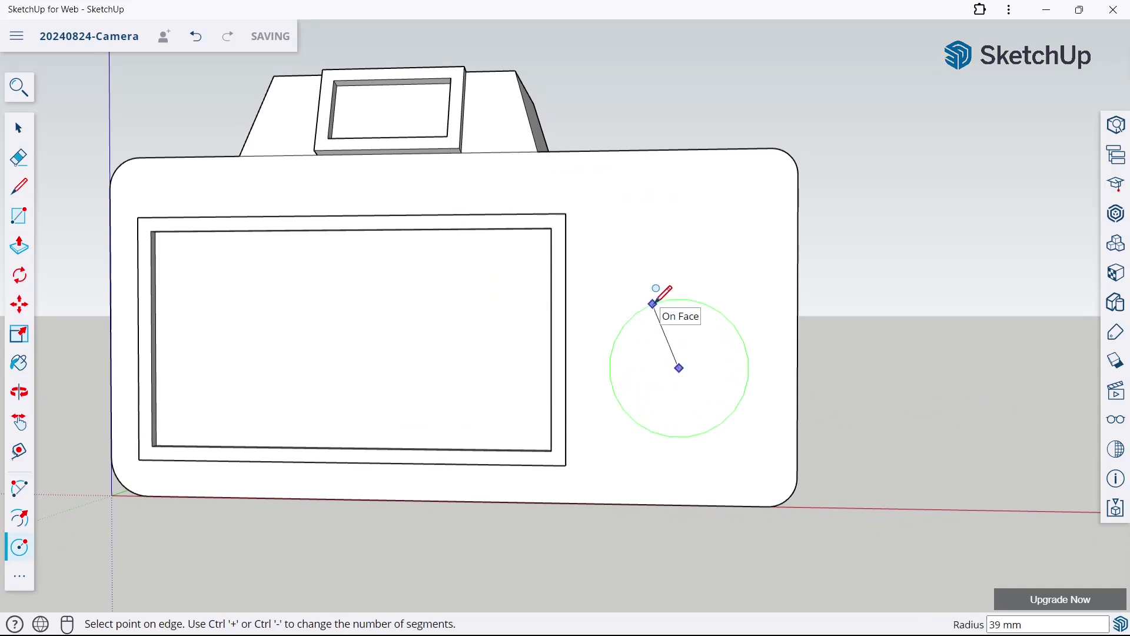
{"action": "left_click", "coordinate": [653, 302]}
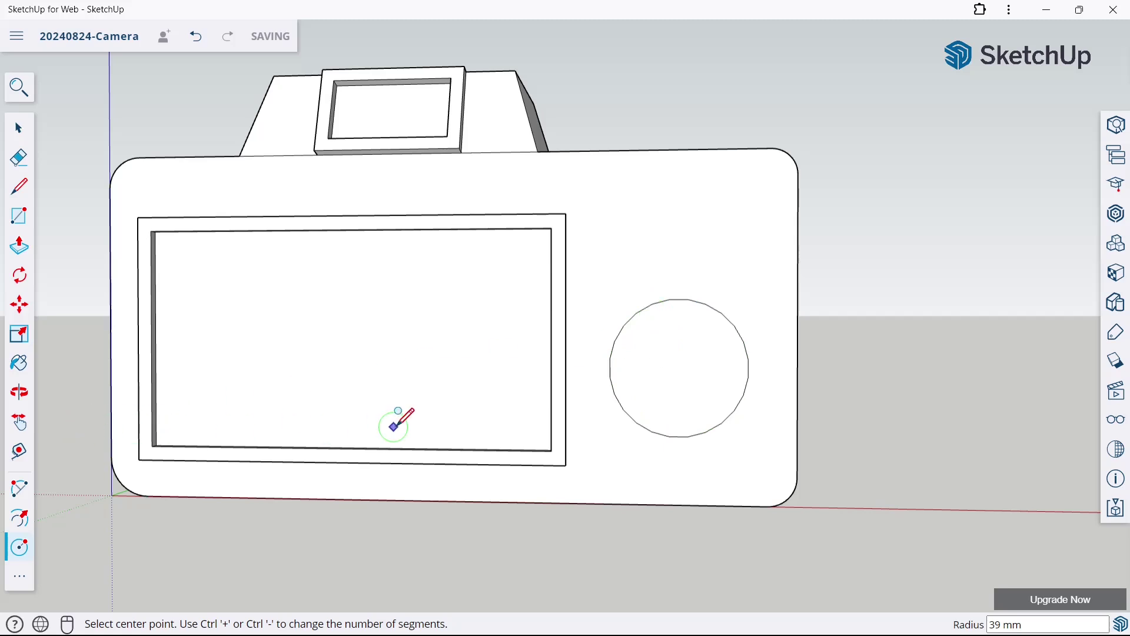
{"action": "left_click", "coordinate": [680, 368]}
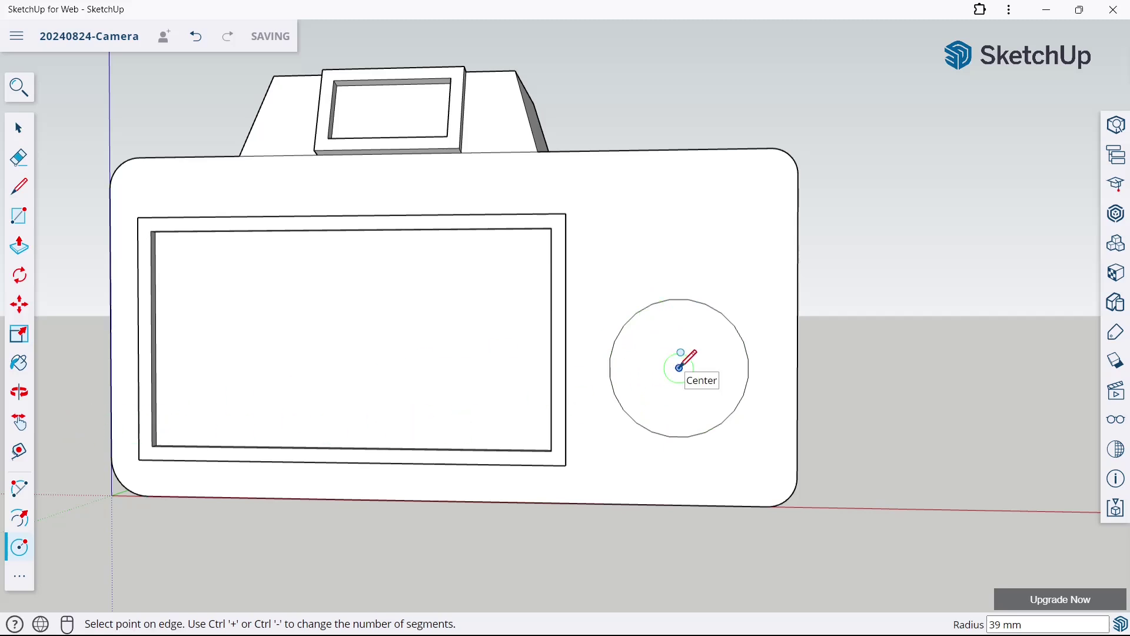
{"action": "type", "text": "10"}
{"action": "key", "text": "Return"}
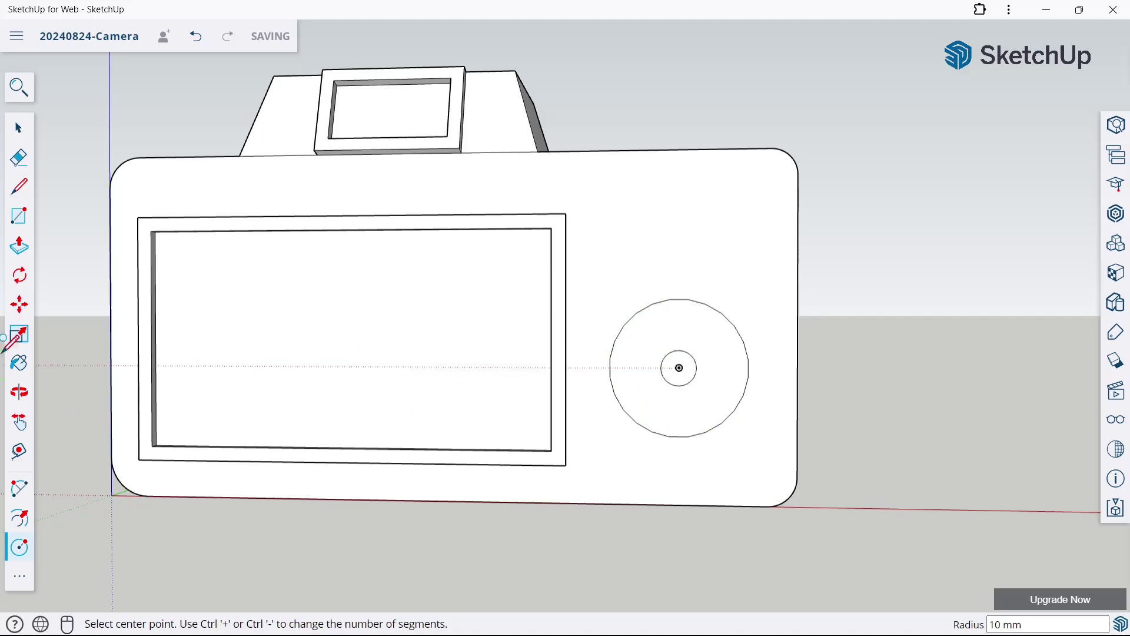
Step: Draw two diagonal lines across the 39 mm circle, crossing as an X
{"action": "left_click", "coordinate": [20, 199]}
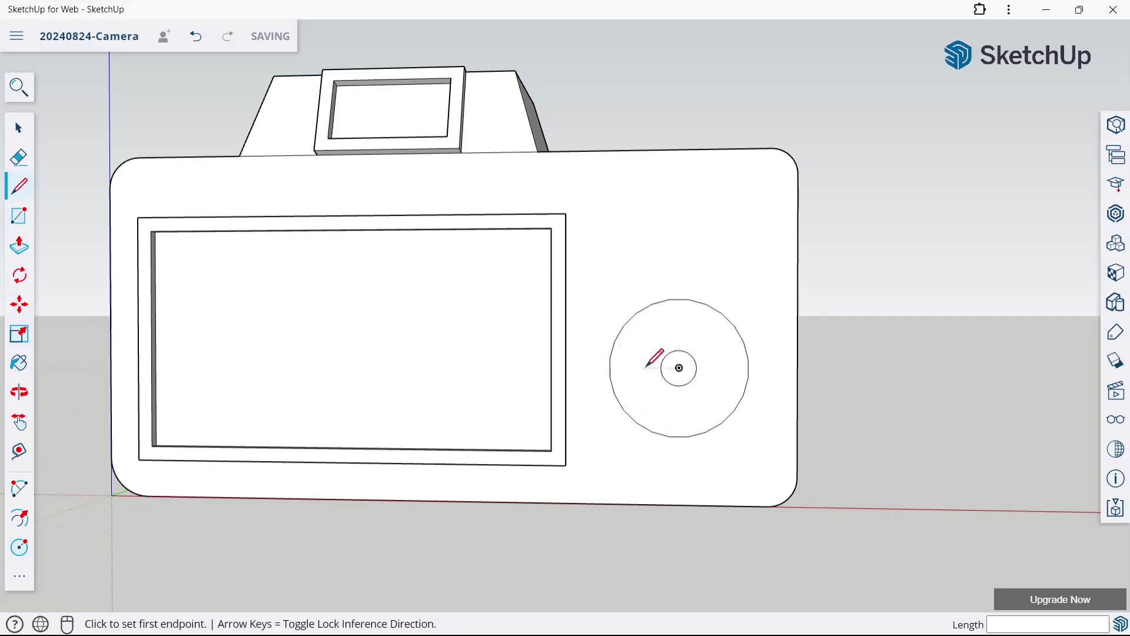
{"action": "left_click", "coordinate": [624, 325]}
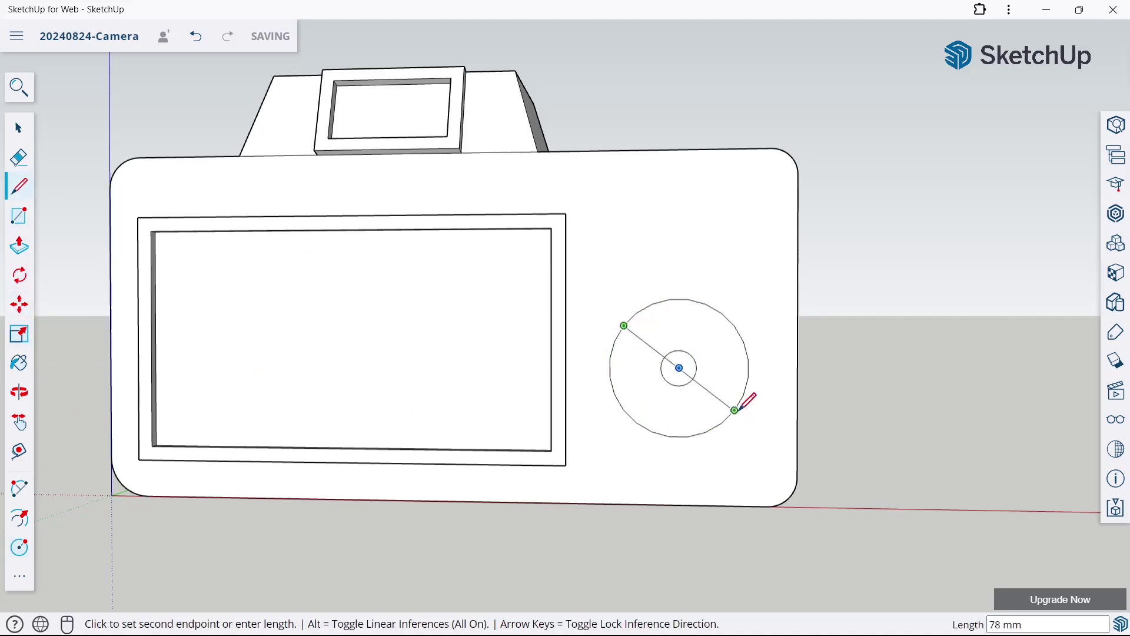
{"action": "left_click", "coordinate": [735, 410]}
{"action": "left_click", "coordinate": [736, 325]}
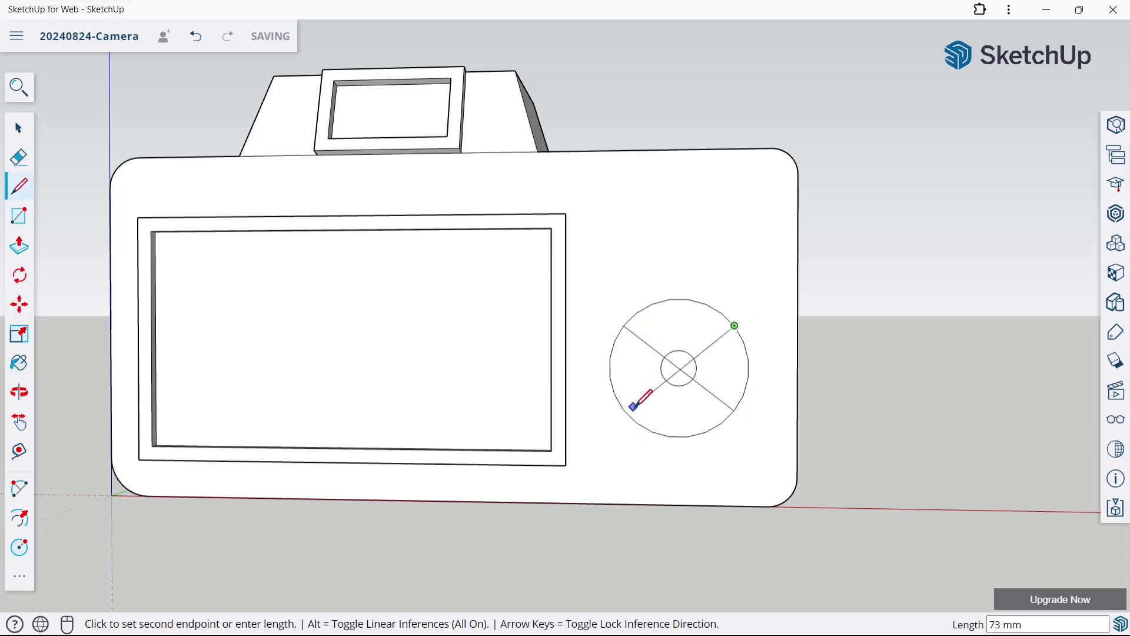
{"action": "left_click", "coordinate": [632, 413]}
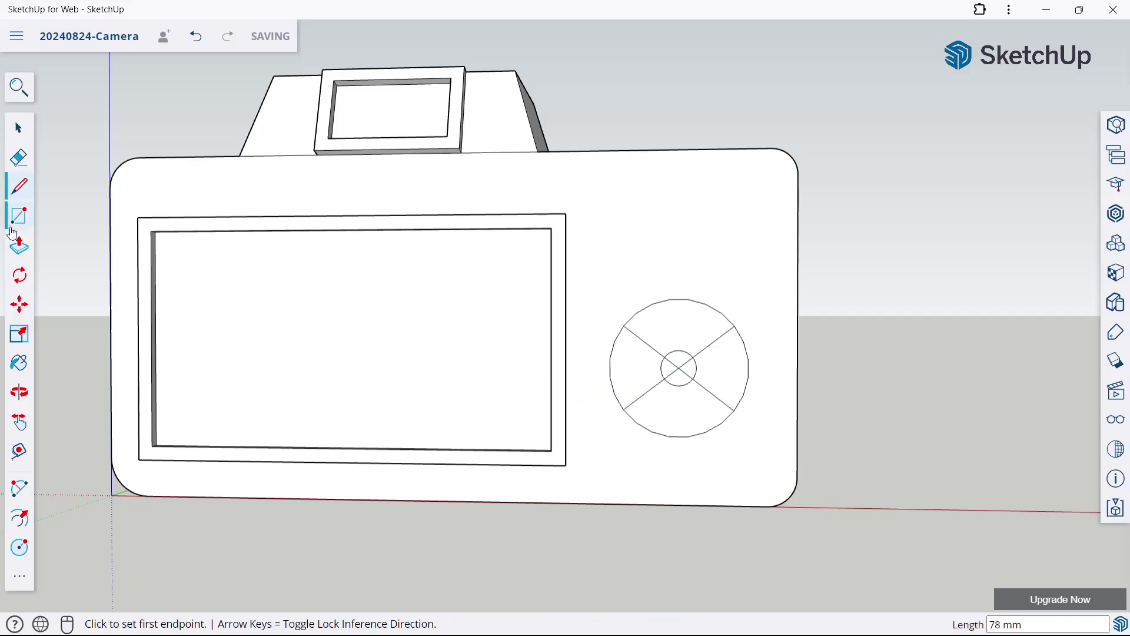
Step: Erase the crossing diagonal lines inside the 10 mm centre circle
{"action": "left_click", "coordinate": [19, 158]}
{"action": "scroll", "coordinate": [709, 361], "scroll_direction": "up", "scroll_amount": 5}
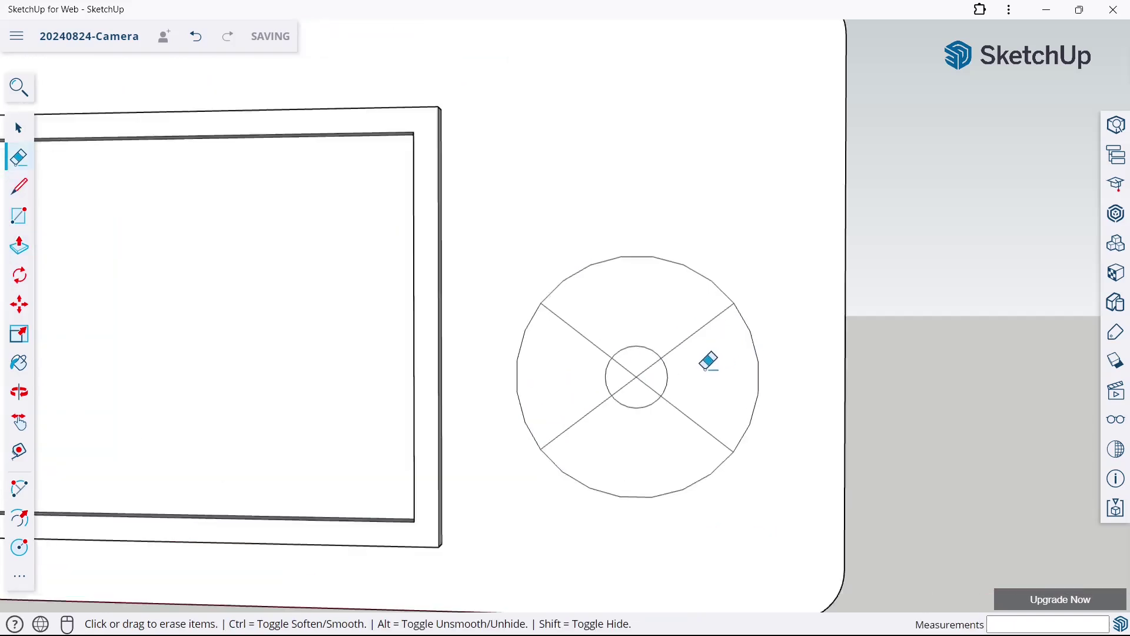
{"action": "scroll", "coordinate": [628, 365], "scroll_direction": "up", "scroll_amount": 3}
{"action": "mouse_move", "coordinate": [628, 365]}
{"action": "left_mouse_down"}
{"action": "mouse_move", "coordinate": [592, 377]}
{"action": "mouse_move", "coordinate": [606, 360]}
{"action": "left_mouse_up"}
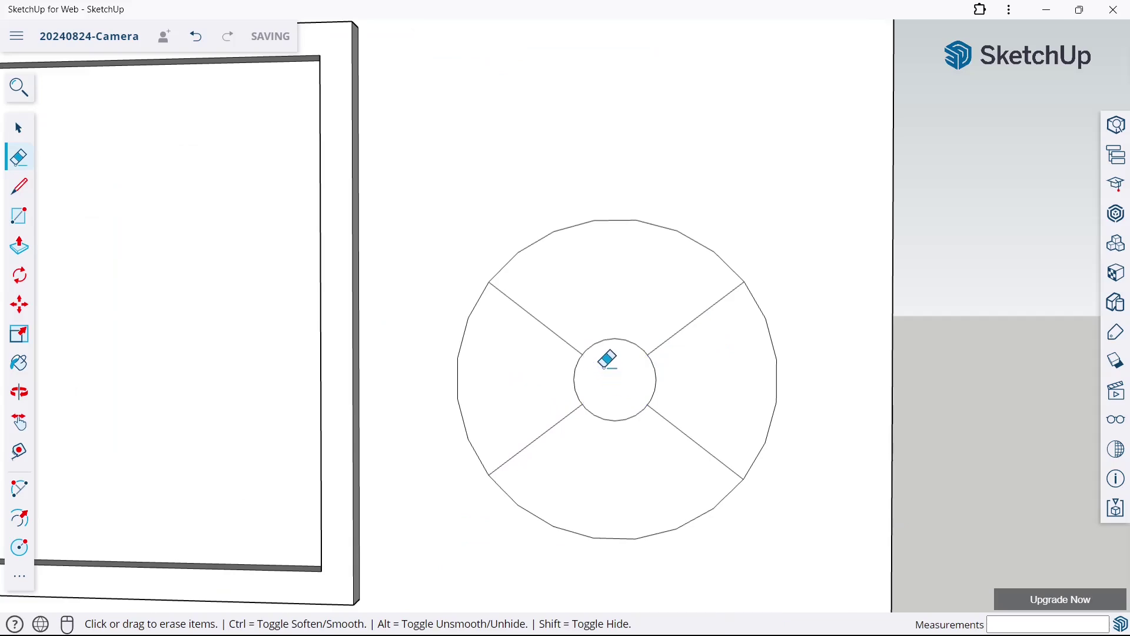
{"action": "scroll", "coordinate": [605, 358], "scroll_direction": "down", "scroll_amount": 3}
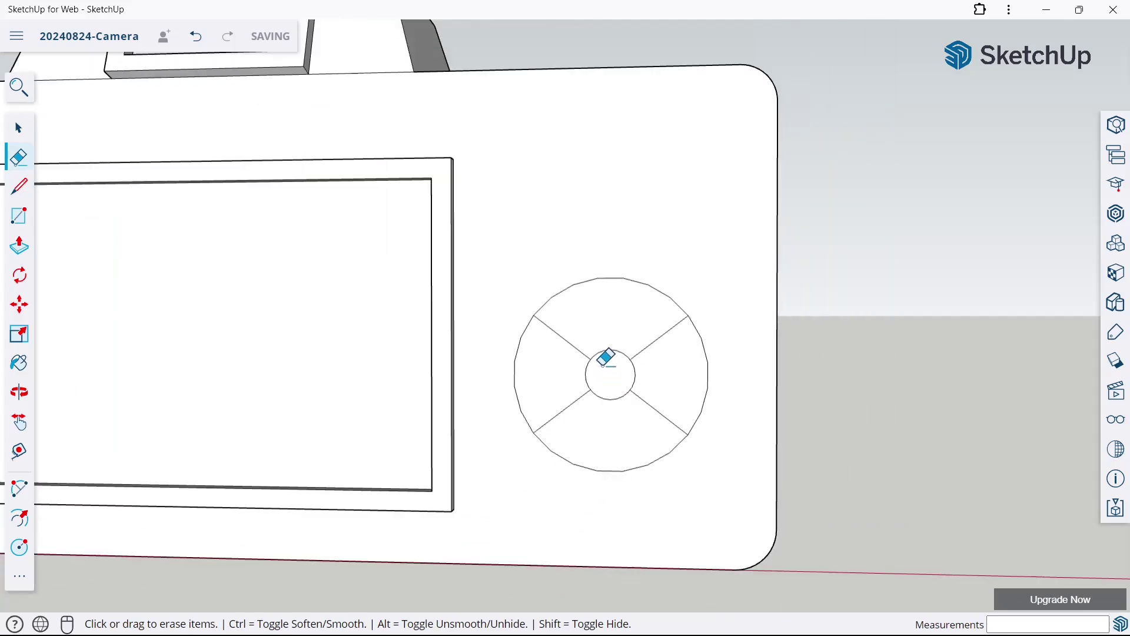
Step: Offset the top, left, bottom and right dial segments inward by 3 mm
{"action": "left_click", "coordinate": [26, 528]}
{"action": "scroll", "coordinate": [590, 346], "scroll_direction": "up", "scroll_amount": 3}
{"action": "left_click", "coordinate": [600, 323]}
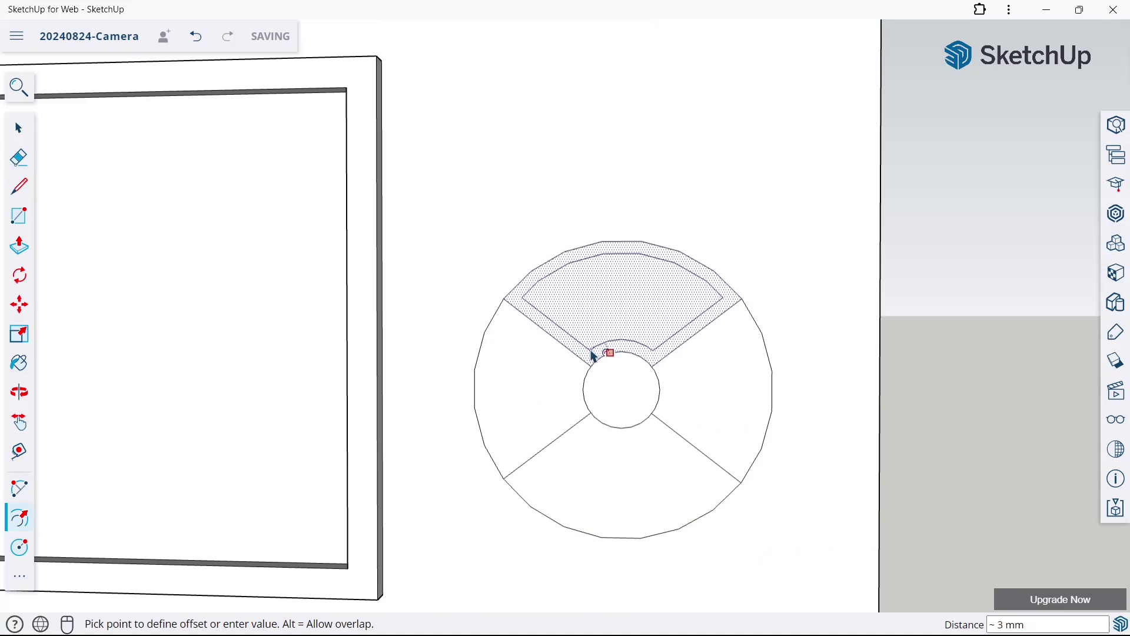
{"action": "type", "text": "3"}
{"action": "key", "text": "Return"}
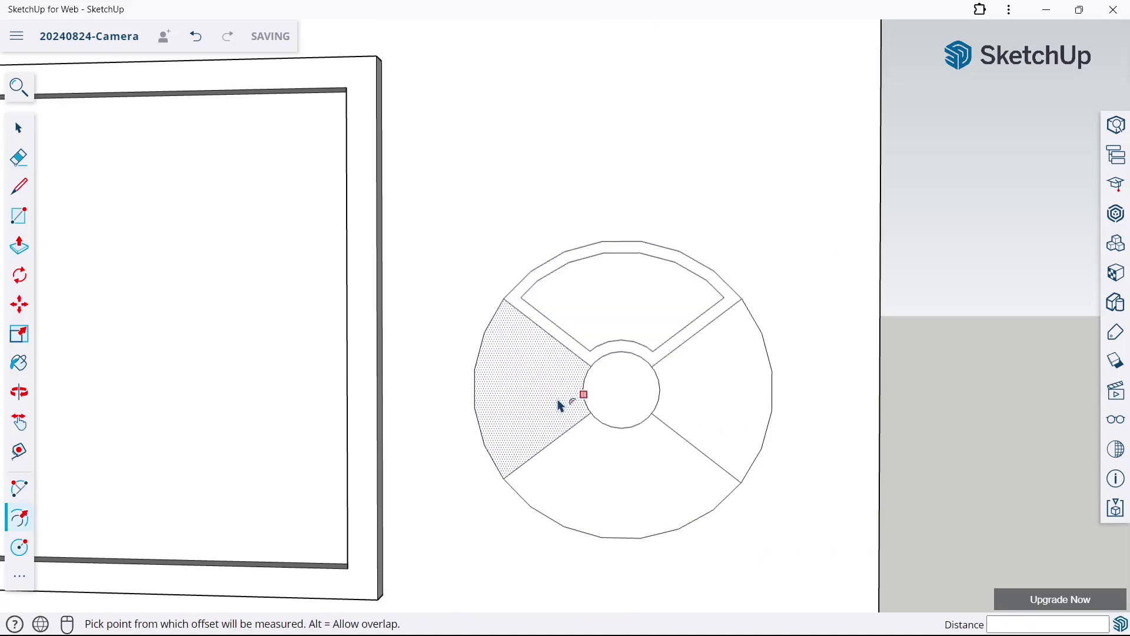
{"action": "left_click", "coordinate": [563, 398]}
{"action": "key", "text": "Return"}
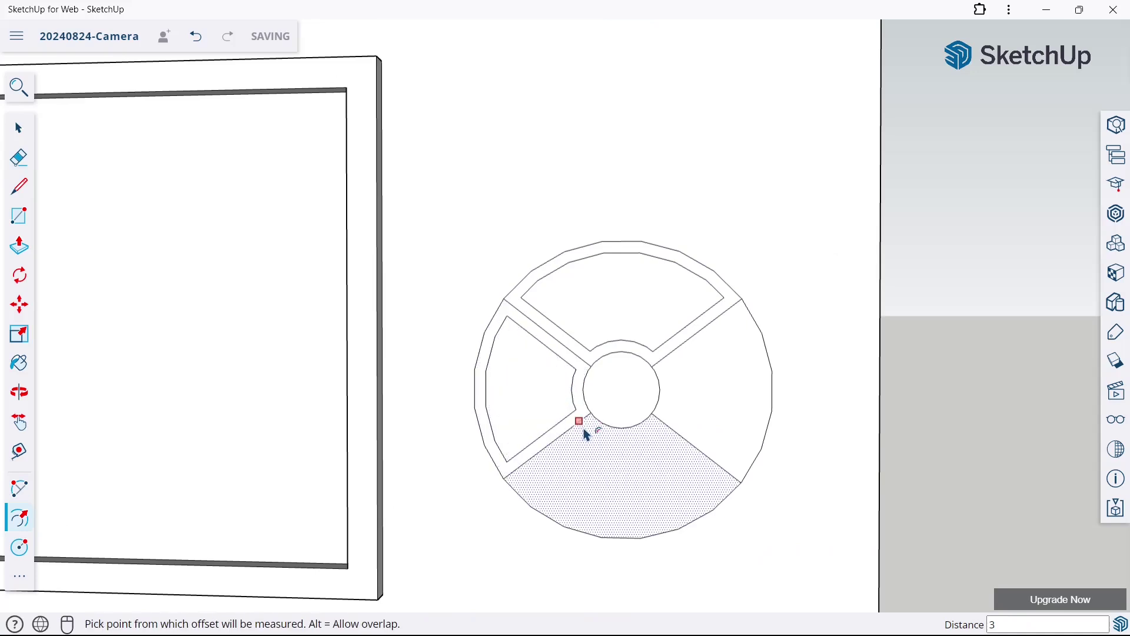
{"action": "left_click", "coordinate": [589, 433]}
{"action": "key", "text": "Return"}
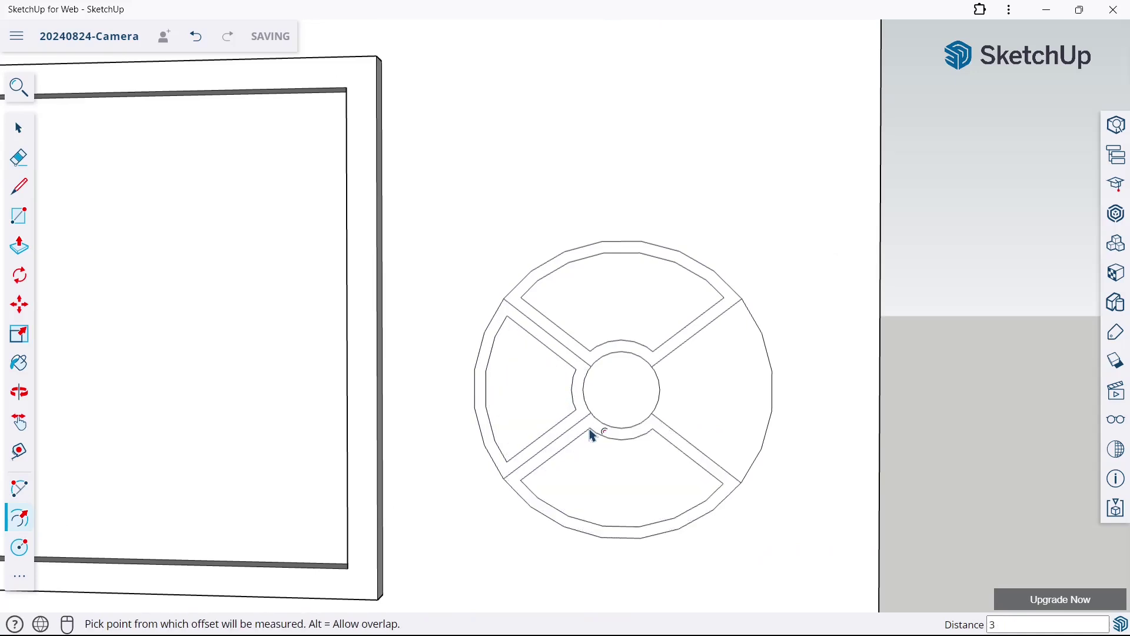
{"action": "left_click", "coordinate": [691, 360]}
{"action": "key", "text": "Return"}
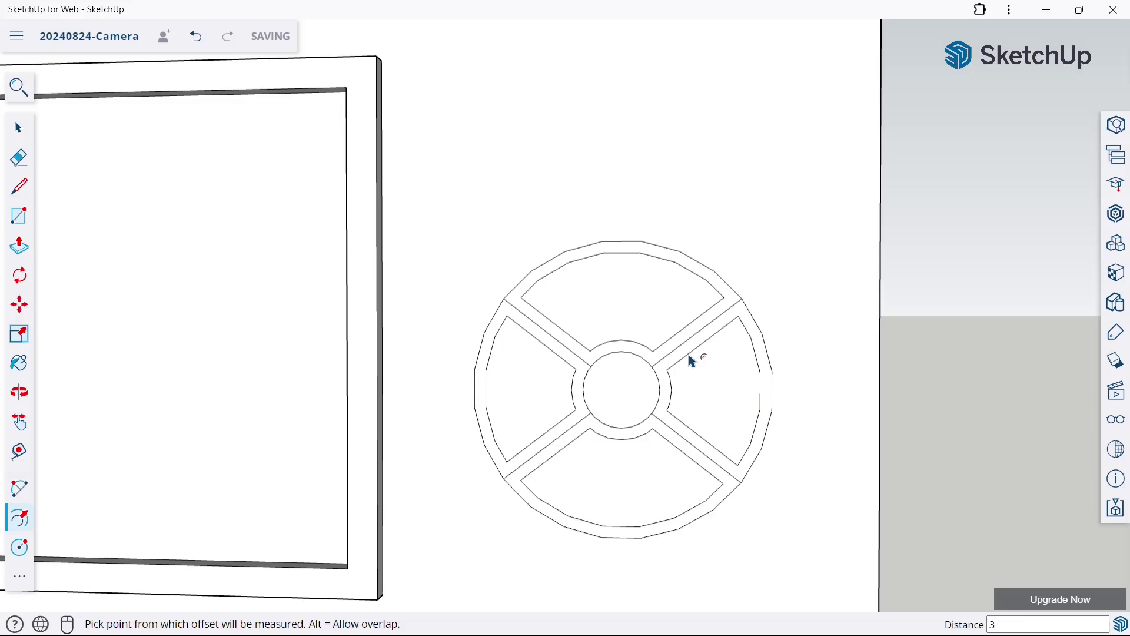
Step: Push/pull the dial's centre circle out 3 mm
{"action": "left_click", "coordinate": [19, 245]}
{"action": "mouse_move", "coordinate": [630, 310]}
{"action": "middle_mouse_down"}
{"action": "mouse_move", "coordinate": [803, 305]}
{"action": "mouse_move", "coordinate": [585, 434]}
{"action": "middle_mouse_up"}
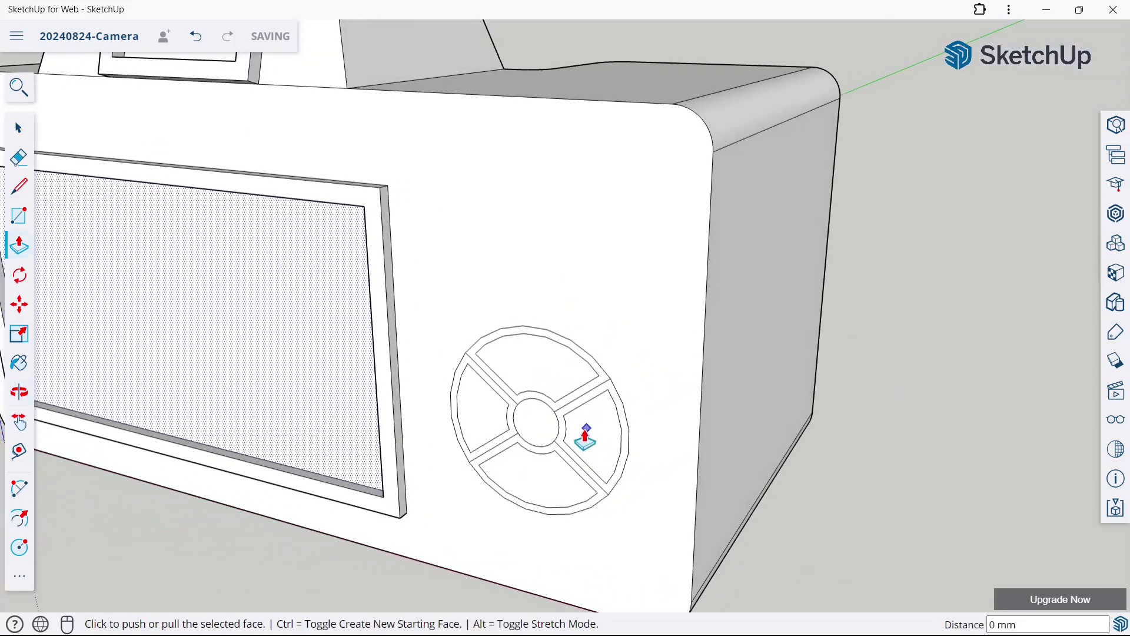
{"action": "scroll", "coordinate": [540, 333], "scroll_direction": "up", "scroll_amount": 3}
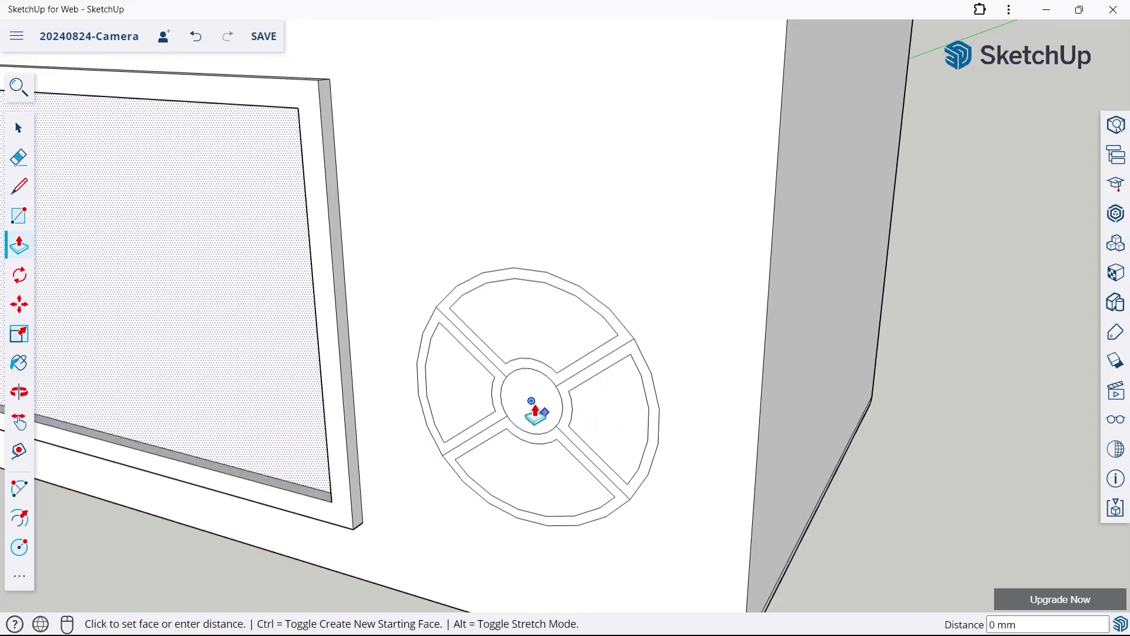
{"action": "left_click", "coordinate": [535, 410]}
{"action": "type", "text": "3"}
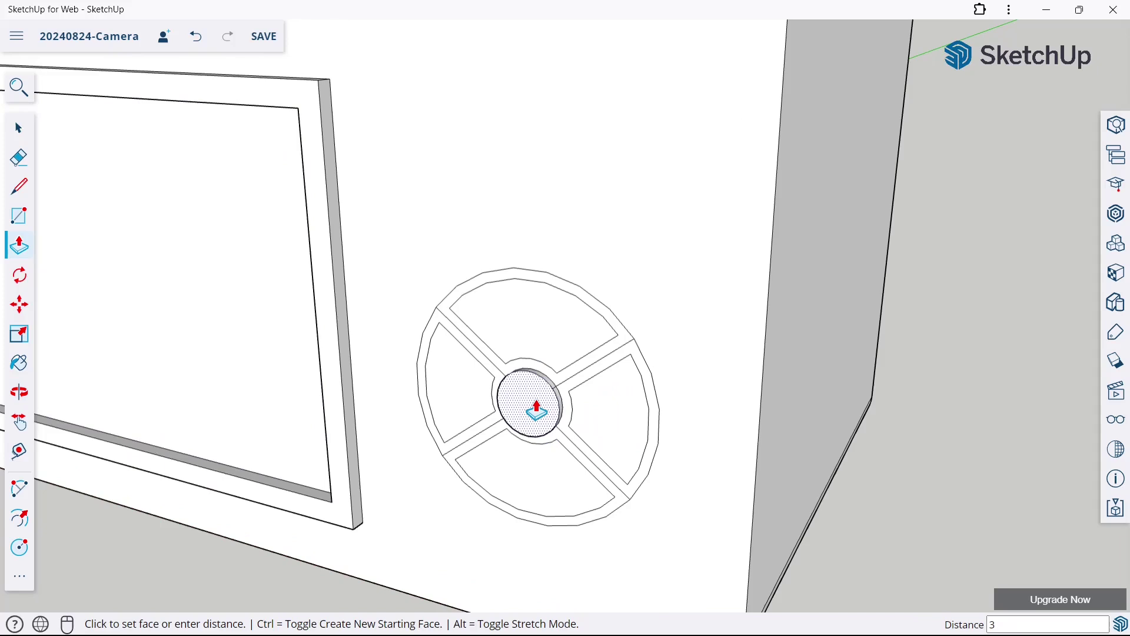
{"action": "key", "text": "Return"}
Step: Push the top, right and bottom wedges 6 mm and the left wedge 3 mm
{"action": "left_click", "coordinate": [544, 371]}
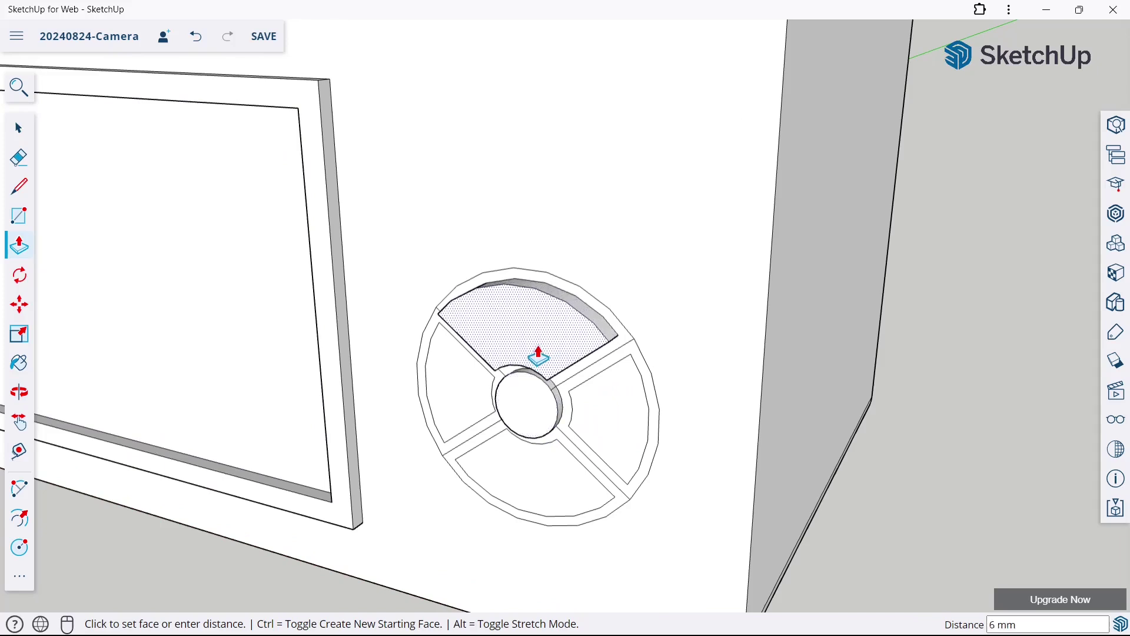
{"action": "type", "text": "6"}
{"action": "key", "text": "Return"}
{"action": "left_click", "coordinate": [577, 421]}
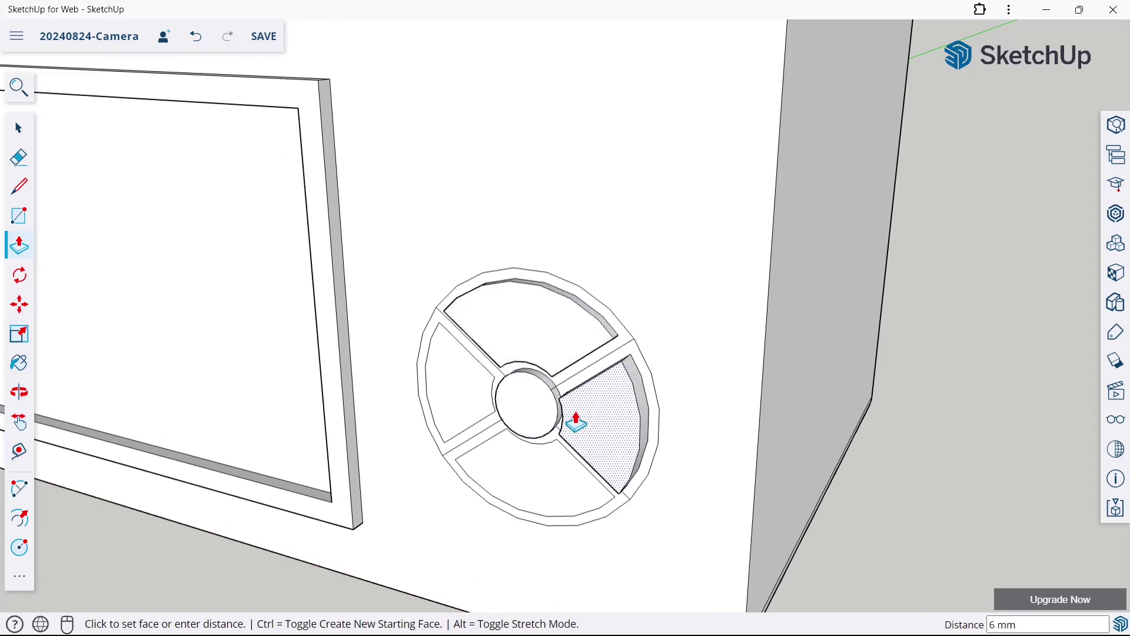
{"action": "type", "text": "6"}
{"action": "key", "text": "Return"}
{"action": "left_click", "coordinate": [527, 517]}
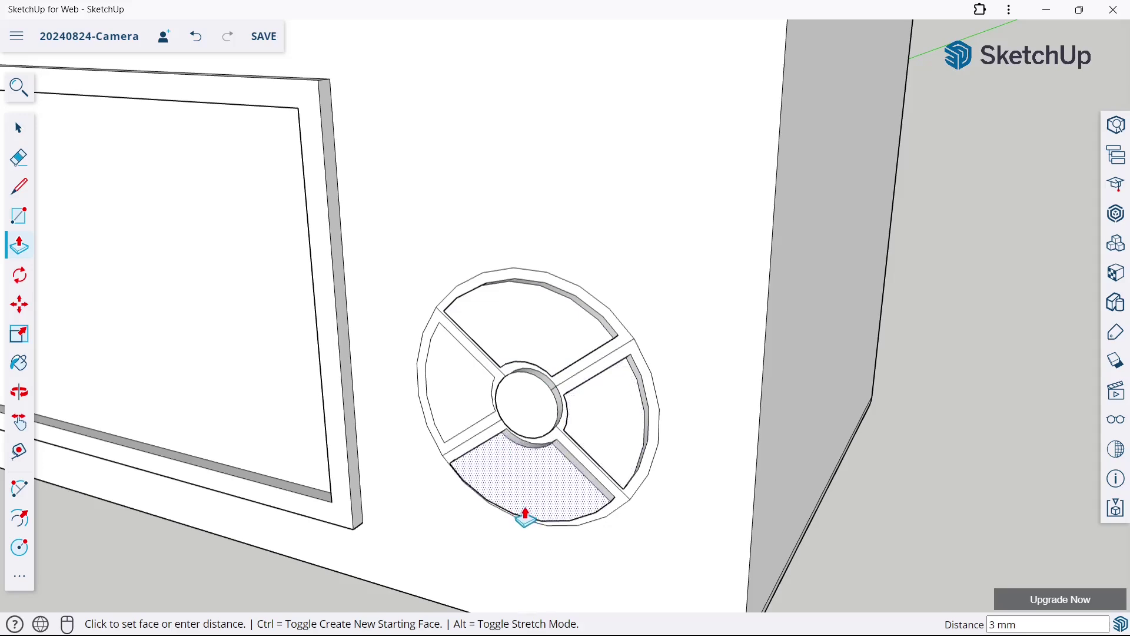
{"action": "type", "text": "6"}
{"action": "key", "text": "Return"}
{"action": "left_click", "coordinate": [457, 419]}
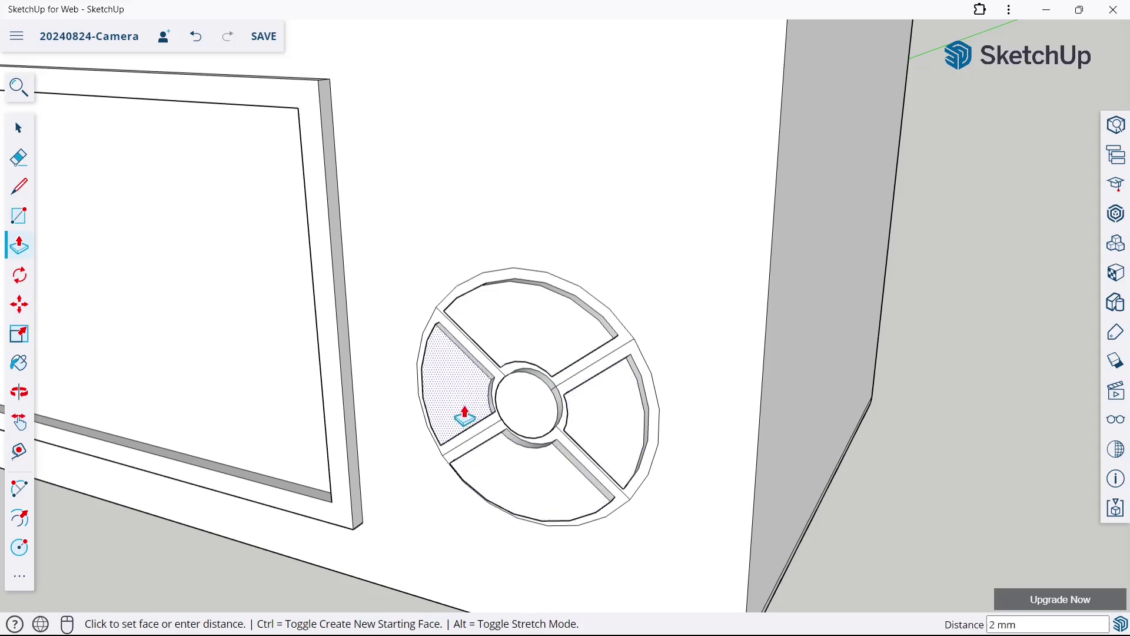
{"action": "type", "text": "3"}
{"action": "key", "text": "Return"}
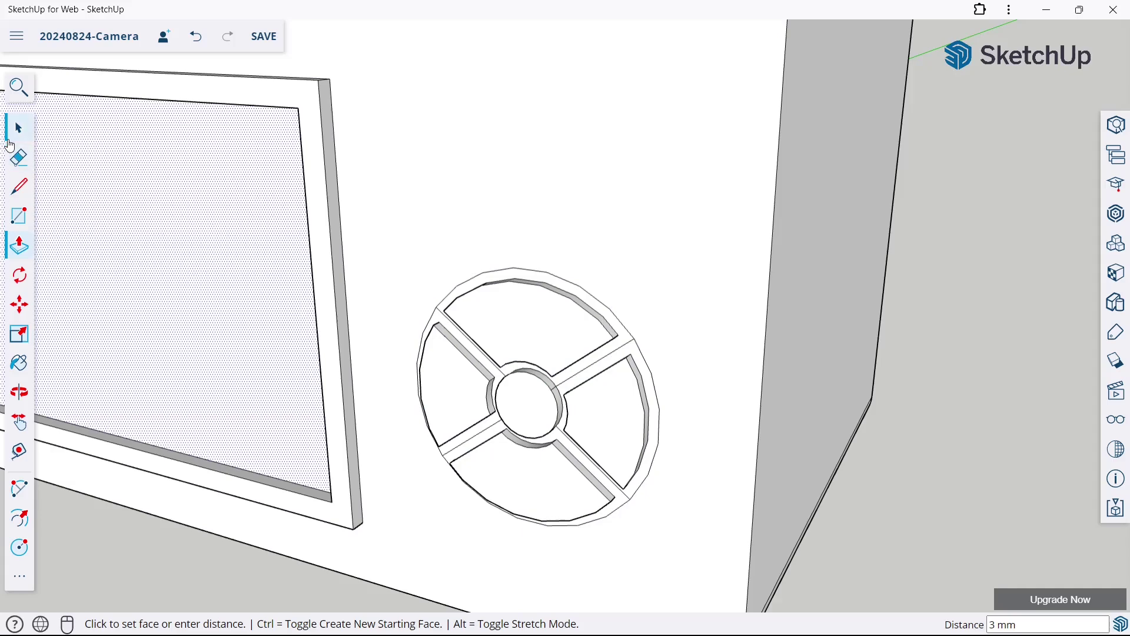
{"action": "left_click", "coordinate": [9, 141]}
{"action": "scroll", "coordinate": [505, 359], "scroll_direction": "down", "scroll_amount": 3}
Step: Draw two small rectangles side by side above the dial
{"action": "middle_click_drag", "start_coordinate": [772, 393], "coordinate": [846, 396]}
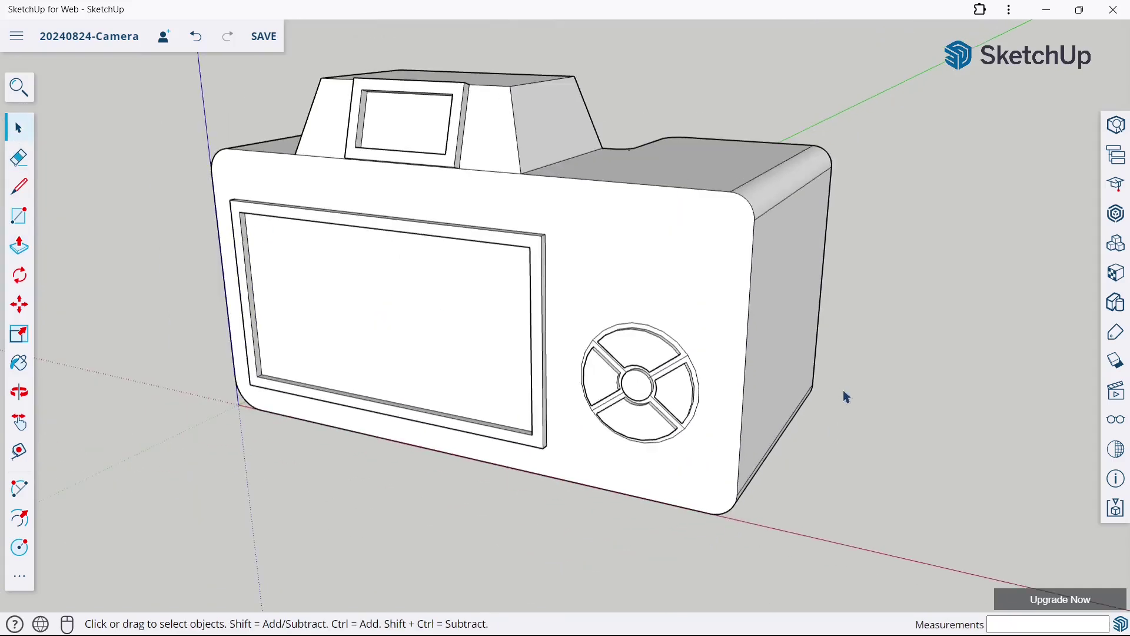
{"action": "scroll", "coordinate": [744, 391], "scroll_direction": "down", "scroll_amount": 2}
{"action": "scroll", "coordinate": [522, 384], "scroll_direction": "down", "scroll_amount": 2}
{"action": "scroll", "coordinate": [522, 385], "scroll_direction": "down", "scroll_amount": 1}
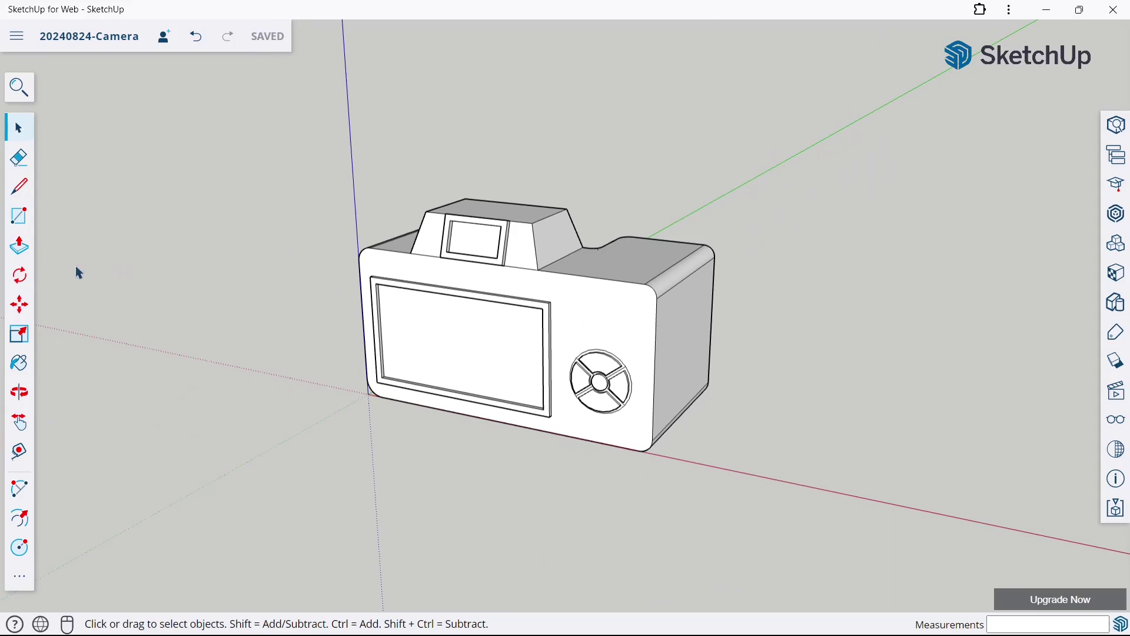
{"action": "left_click", "coordinate": [20, 218]}
{"action": "middle_click_drag", "start_coordinate": [578, 356], "coordinate": [618, 346]}
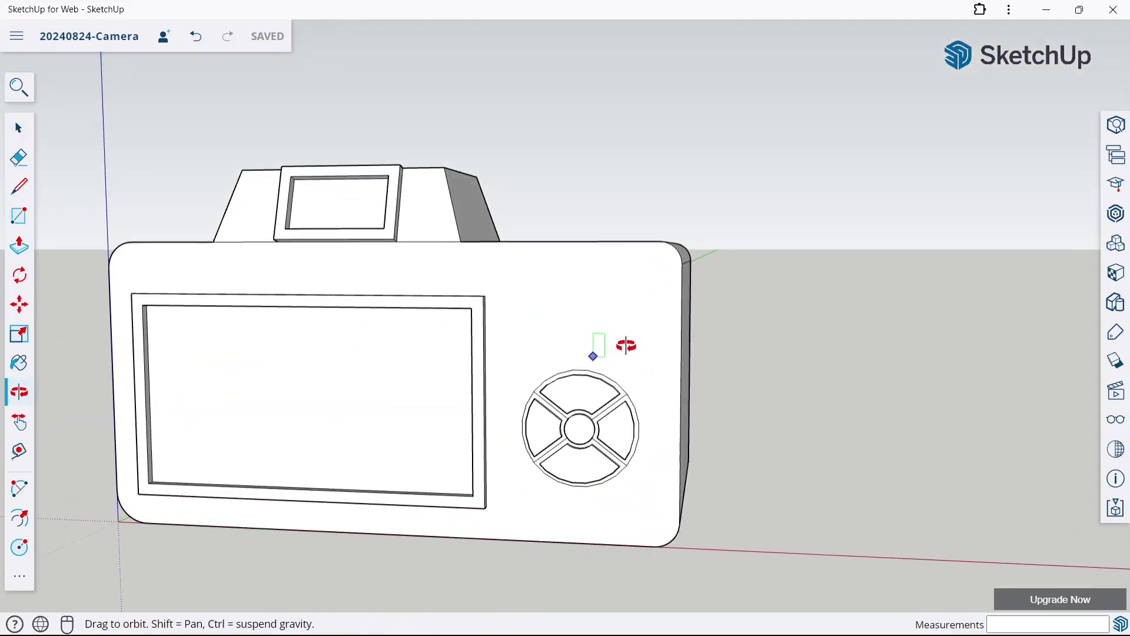
{"action": "scroll", "coordinate": [658, 346], "scroll_direction": "up", "scroll_amount": 2}
{"action": "scroll", "coordinate": [658, 345], "scroll_direction": "up", "scroll_amount": 2}
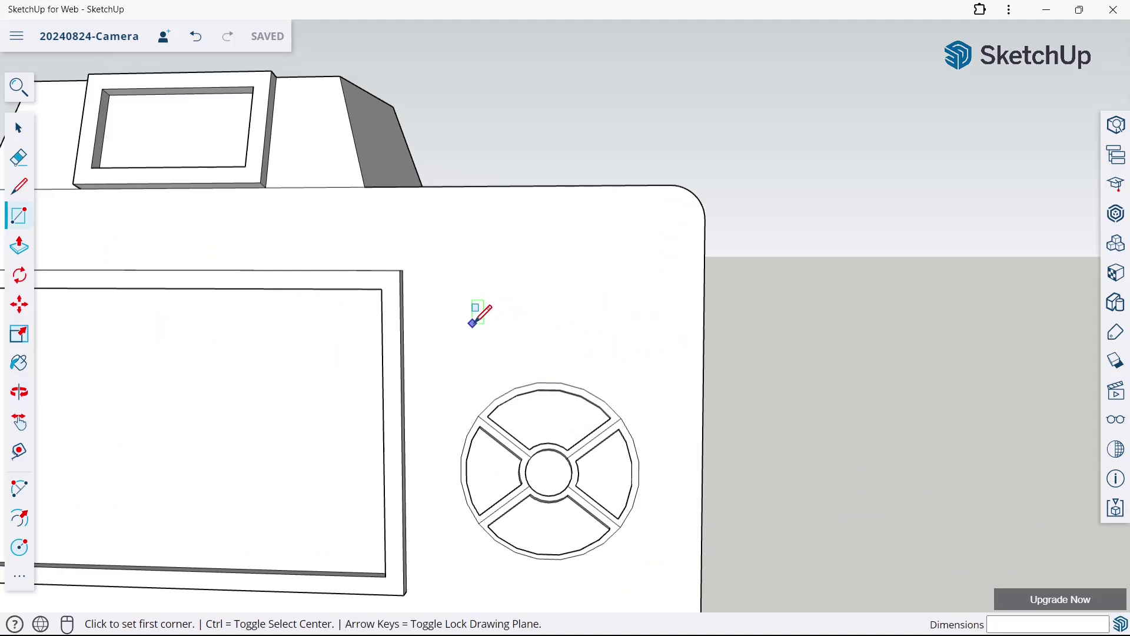
{"action": "left_click", "coordinate": [476, 268]}
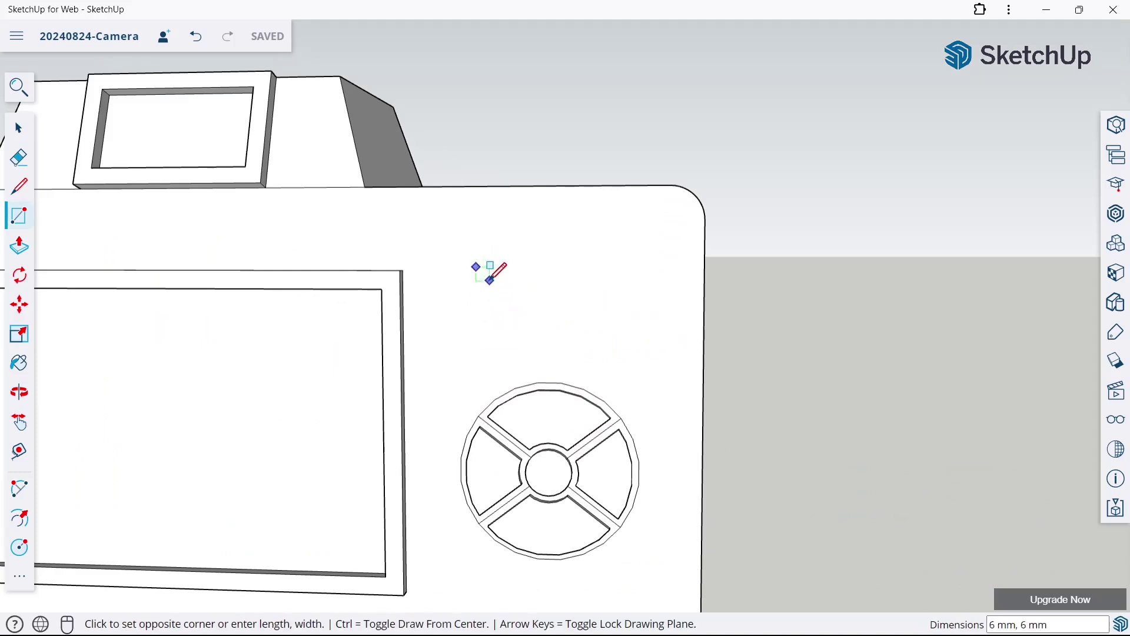
{"action": "left_click", "coordinate": [543, 290]}
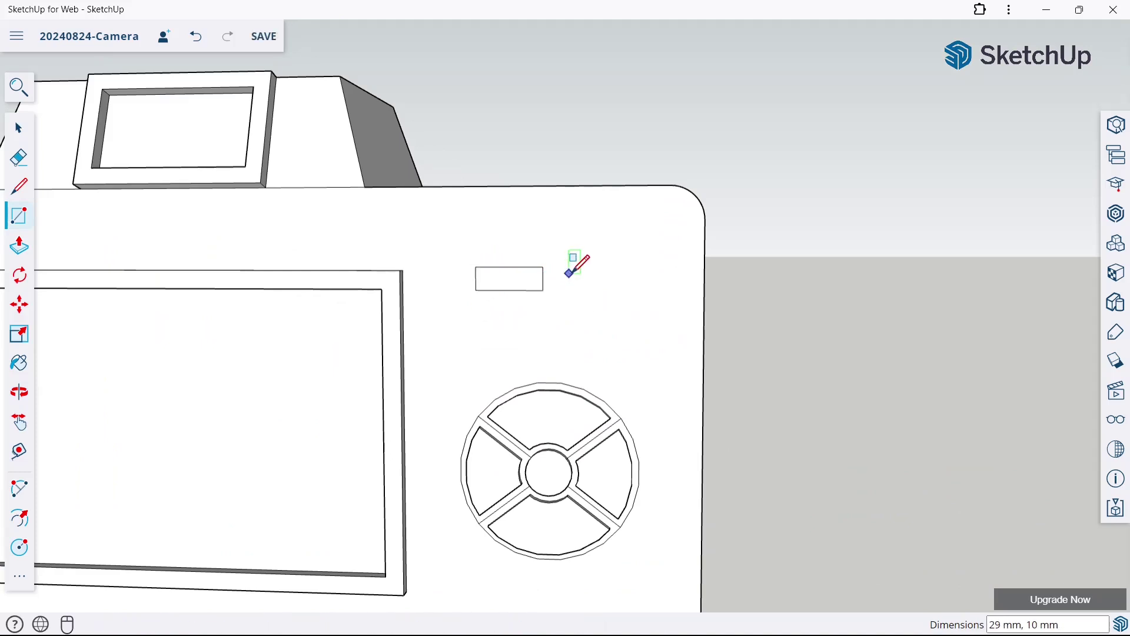
{"action": "left_click", "coordinate": [570, 270]}
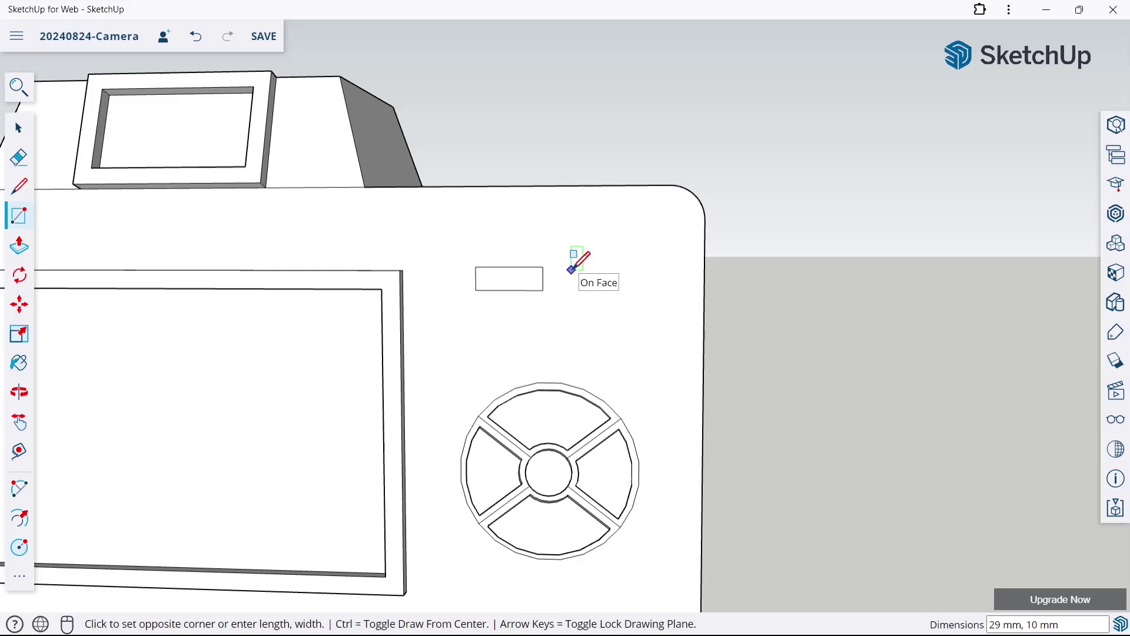
{"action": "left_click", "coordinate": [635, 291]}
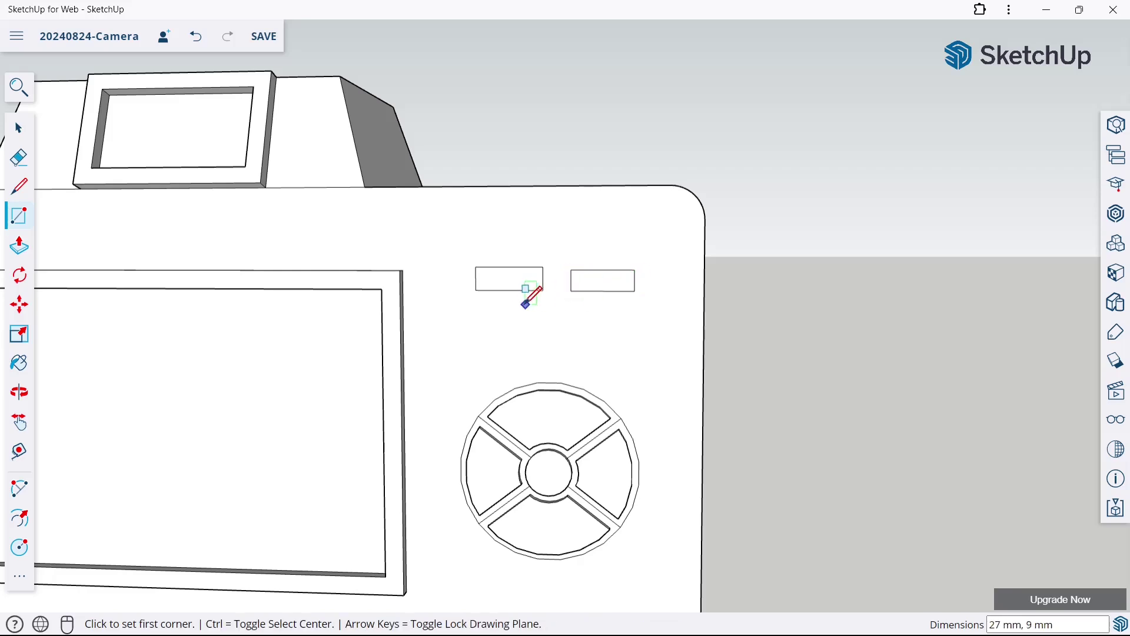
Step: Draw a second row of two small rectangles beneath the first pair
{"action": "left_click", "coordinate": [480, 316]}
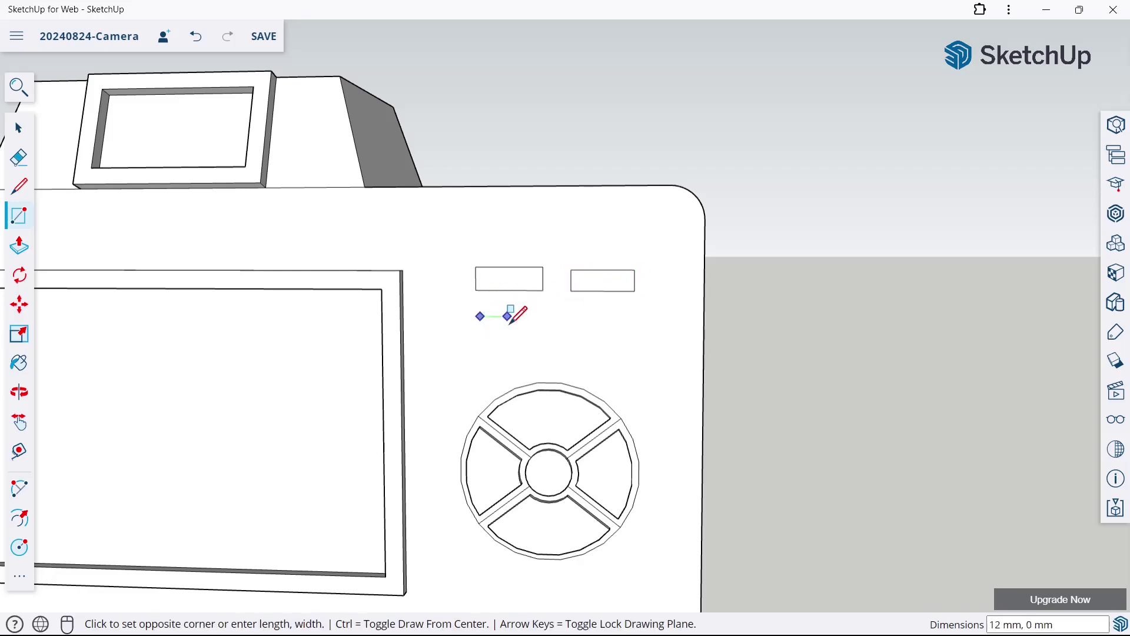
{"action": "left_click", "coordinate": [545, 340]}
{"action": "left_click", "coordinate": [577, 317]}
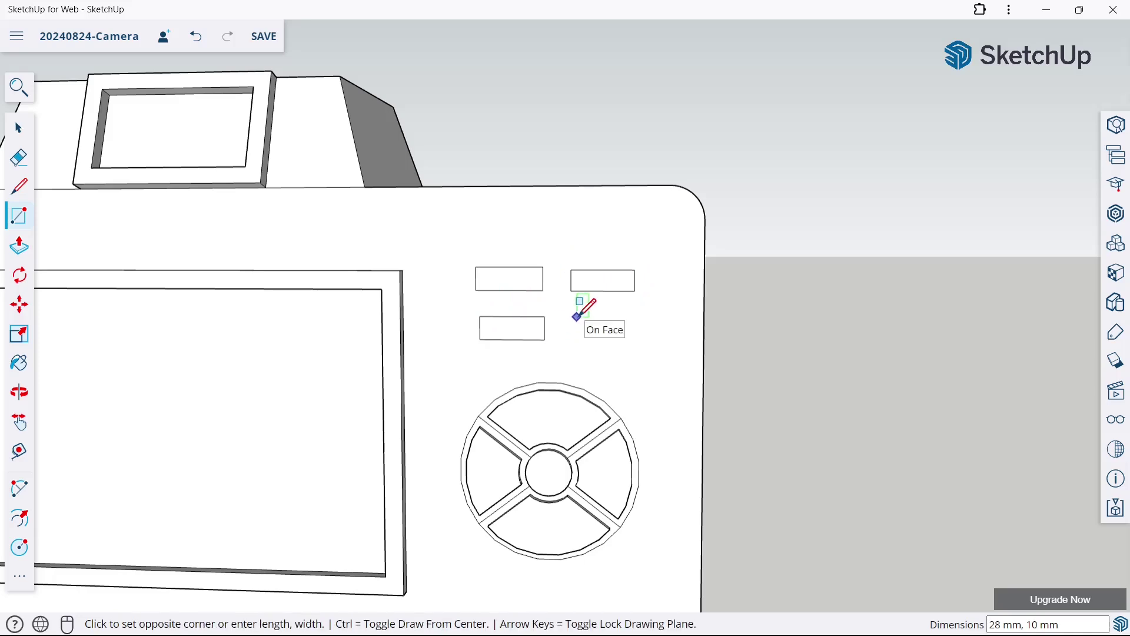
{"action": "left_click", "coordinate": [639, 339]}
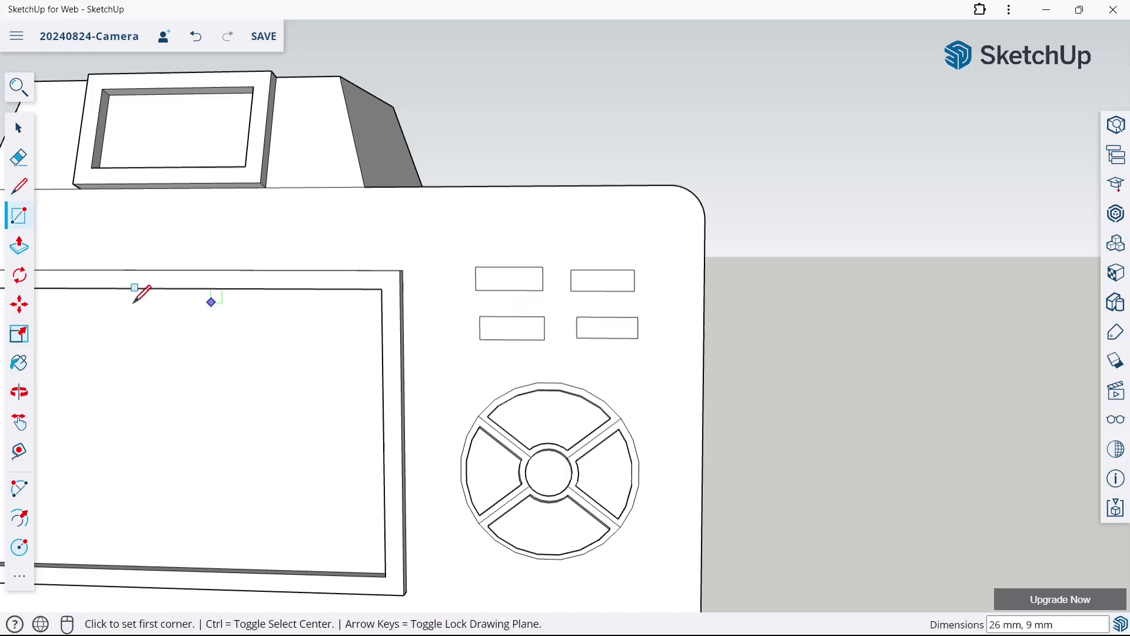
{"action": "left_click", "coordinate": [24, 261]}
Step: Pull the upper-left and upper-right rectangles out 2 mm as buttons
{"action": "scroll", "coordinate": [434, 273], "scroll_direction": "down", "scroll_amount": 5}
{"action": "middle_click_drag", "start_coordinate": [767, 341], "coordinate": [525, 348]}
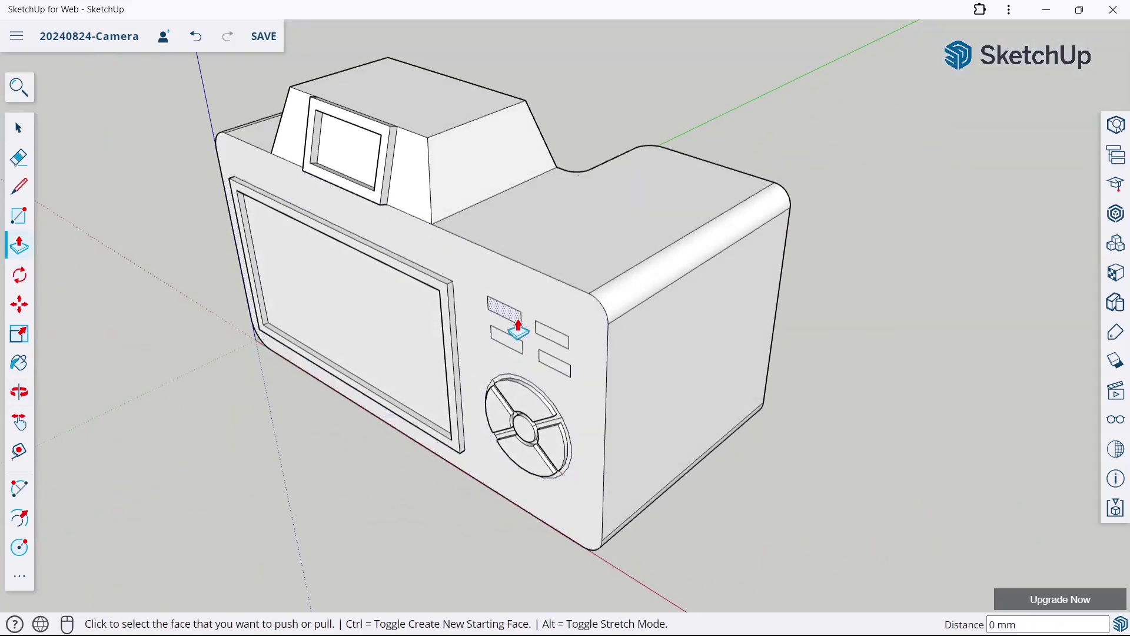
{"action": "left_click", "coordinate": [518, 322]}
{"action": "left_click", "coordinate": [505, 325]}
{"action": "scroll", "coordinate": [506, 325], "scroll_direction": "up", "scroll_amount": 3}
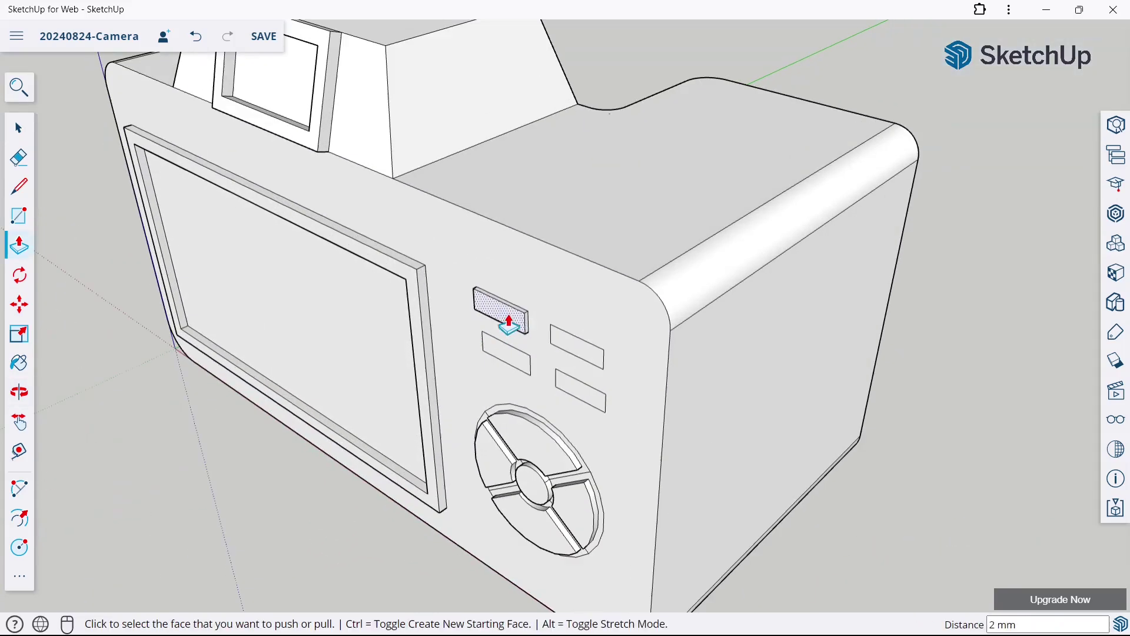
{"action": "left_click", "coordinate": [564, 346]}
{"action": "type", "text": "2"}
{"action": "key", "text": "Return"}
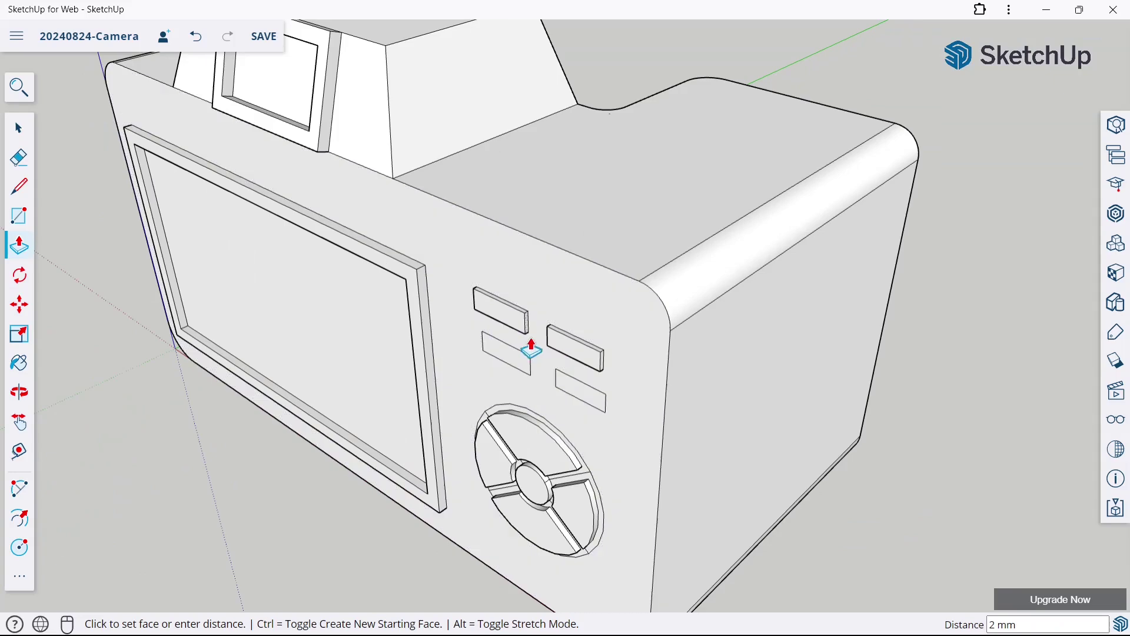
Step: Pull the lower-right and lower-left rectangles out 2 mm as buttons
{"action": "left_click", "coordinate": [569, 391]}
{"action": "type", "text": "2"}
{"action": "key", "text": "Return"}
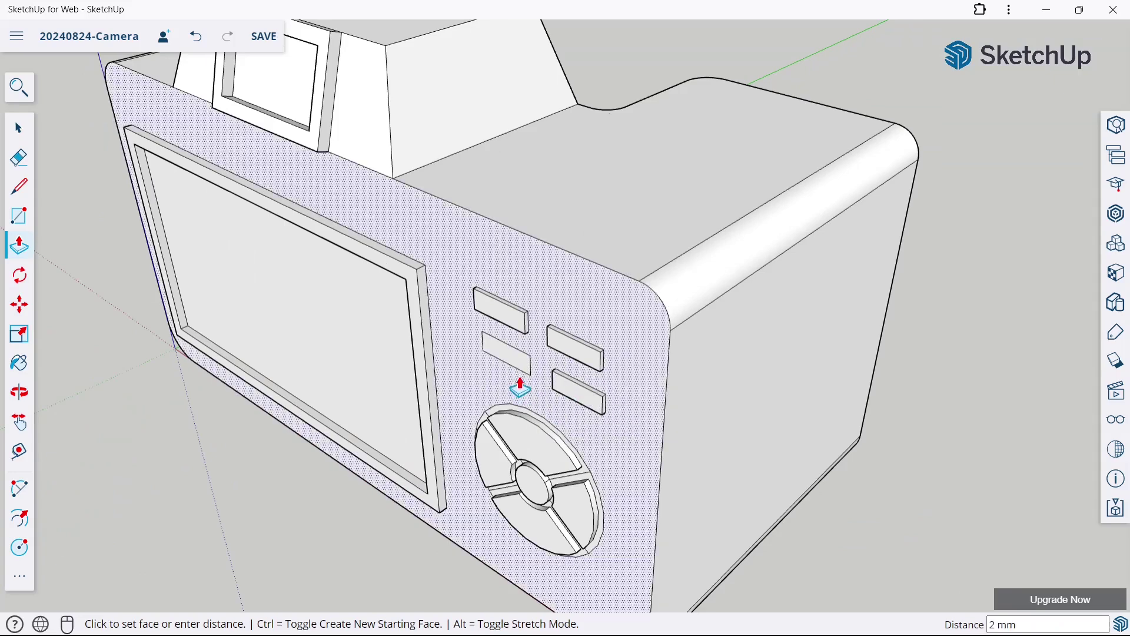
{"action": "left_click", "coordinate": [517, 366]}
{"action": "key", "text": "Return"}
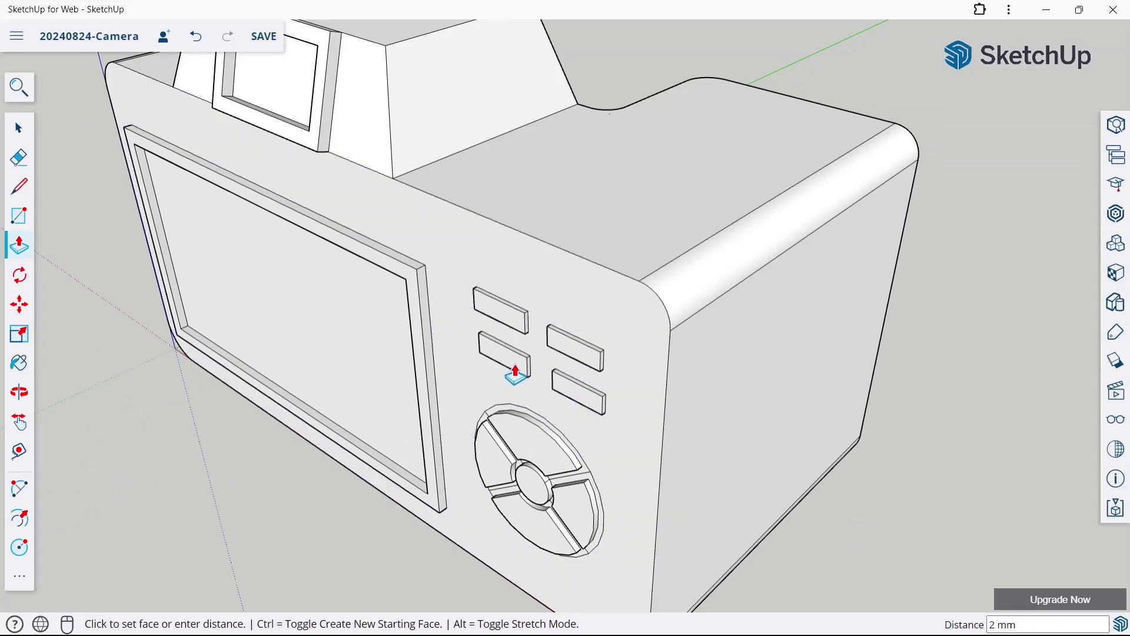
{"action": "left_click", "coordinate": [32, 137]}
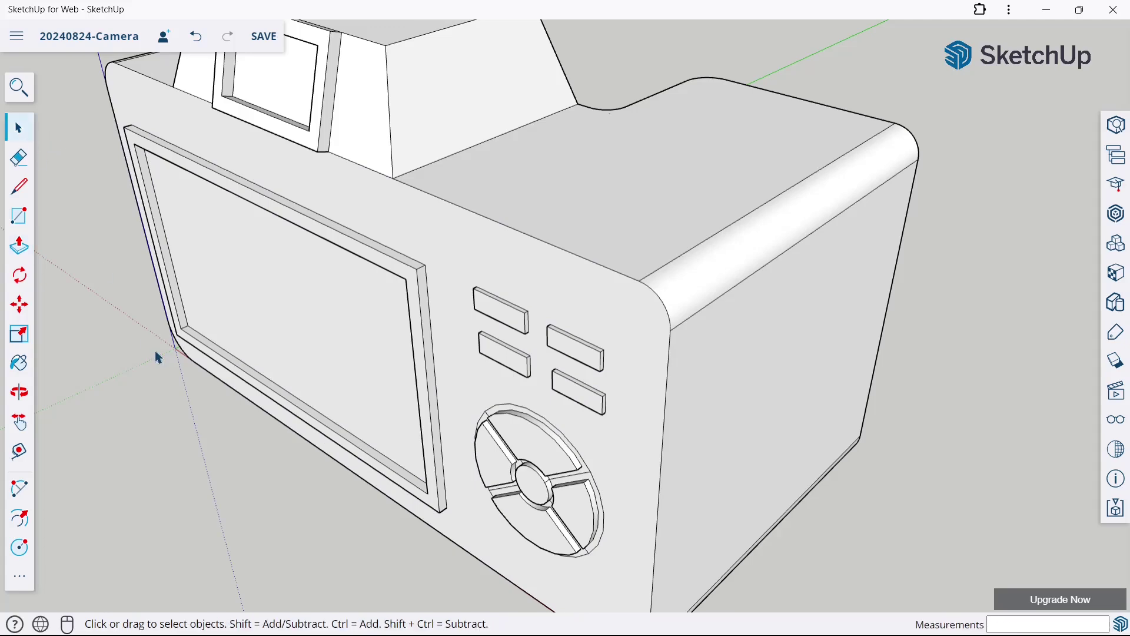
Step: From the front view, draw two small rectangles above the screen's top-left corner
{"action": "key", "text": "1"}
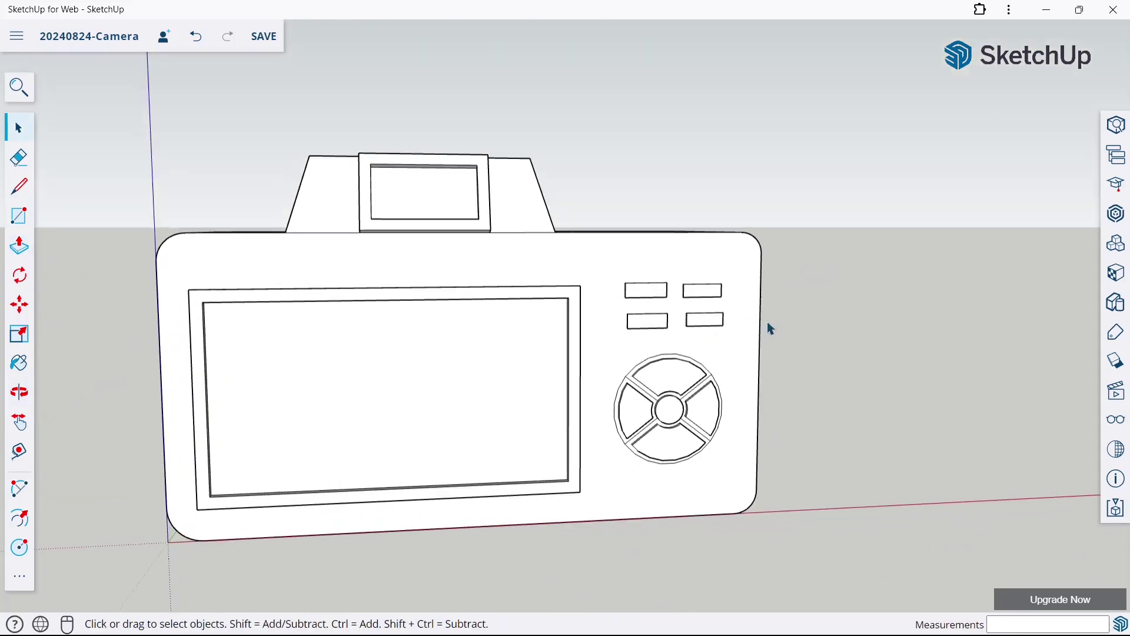
{"action": "middle_click_drag", "start_coordinate": [767, 321], "coordinate": [394, 260]}
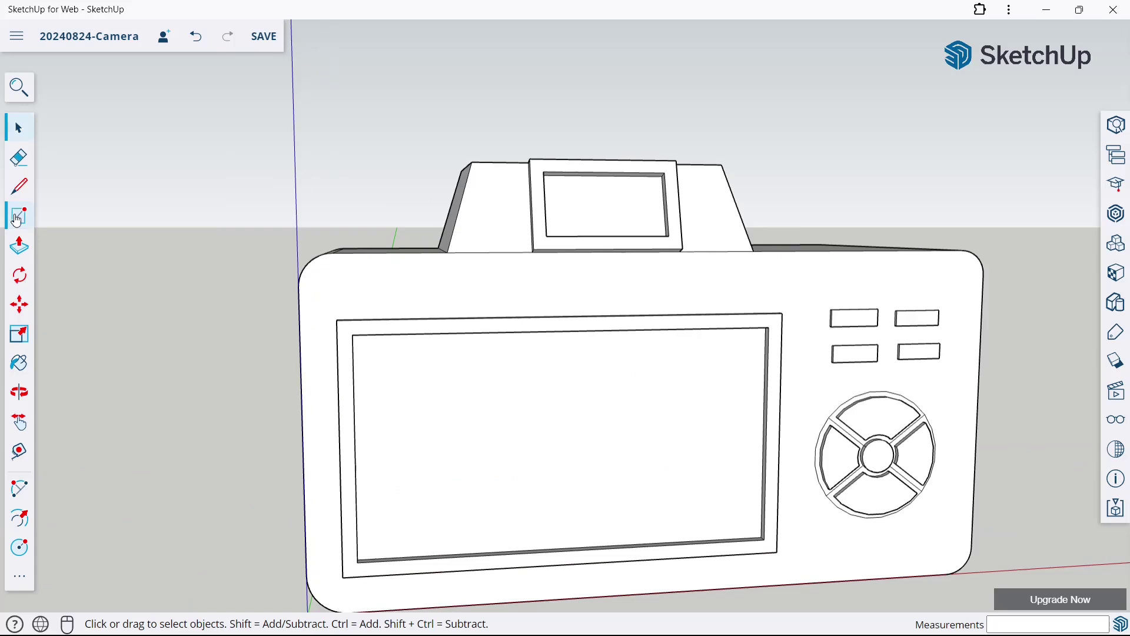
{"action": "left_click", "coordinate": [18, 216]}
{"action": "middle_click_drag", "start_coordinate": [333, 195], "coordinate": [384, 222]}
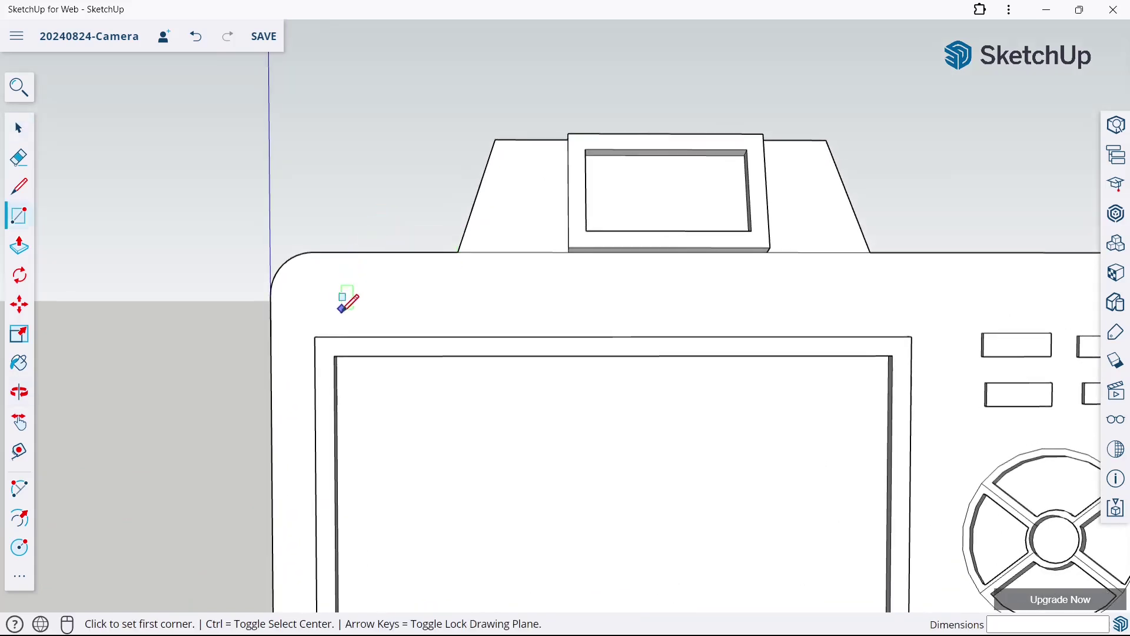
{"action": "left_click", "coordinate": [316, 318]}
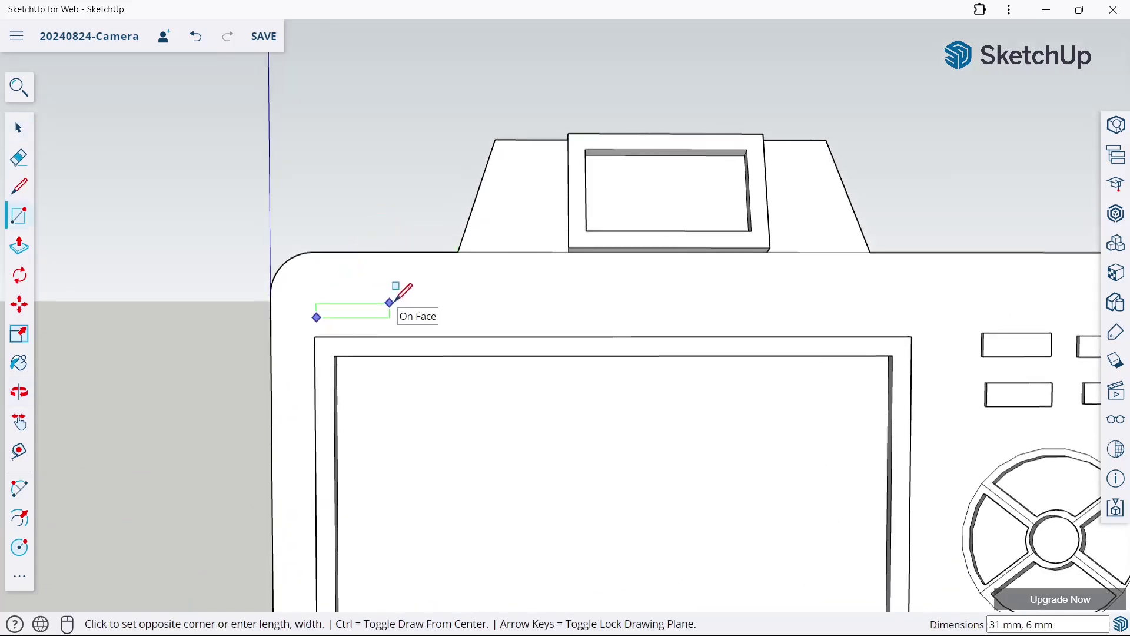
{"action": "left_click", "coordinate": [397, 299]}
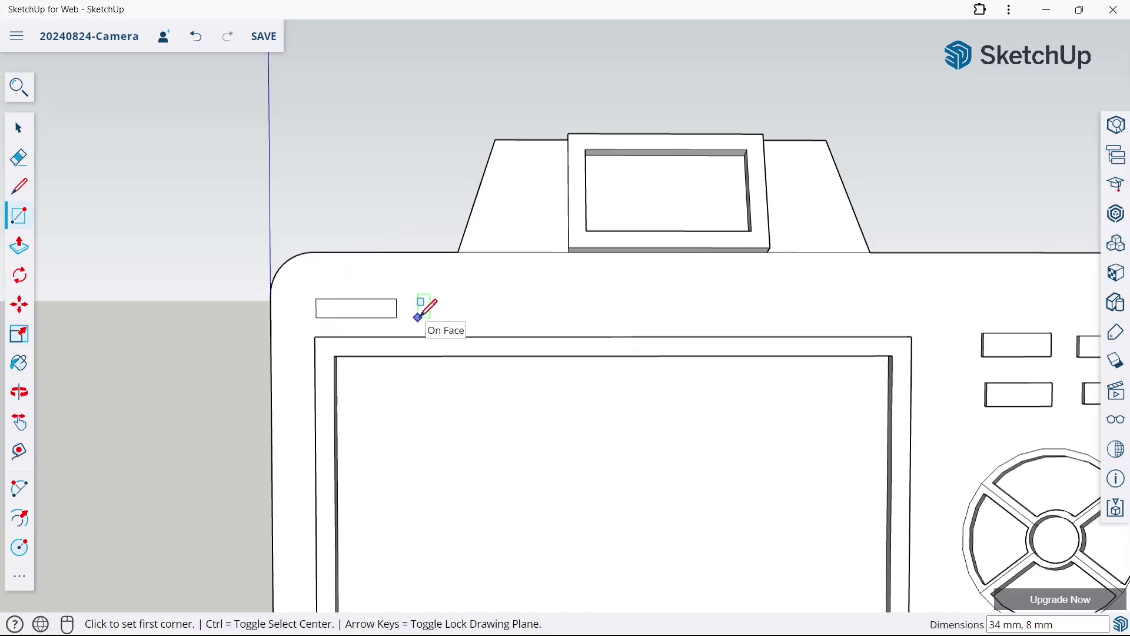
{"action": "left_click", "coordinate": [418, 318]}
{"action": "left_click", "coordinate": [505, 298]}
Step: Push/pull both small rectangles out 2 mm into buttons
{"action": "key", "text": "p"}
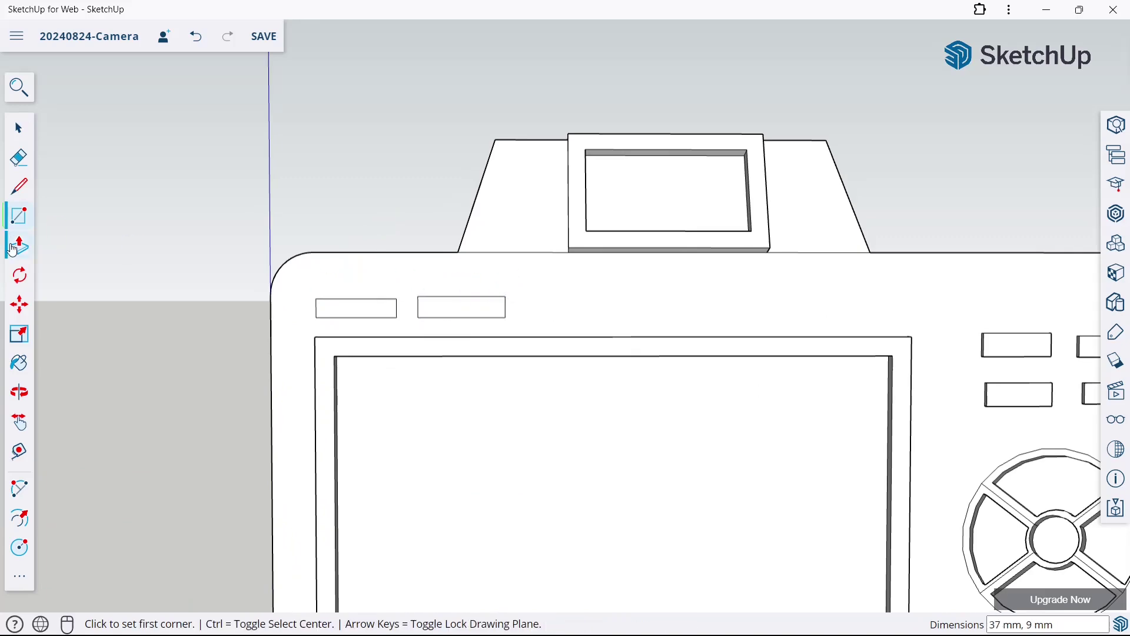
{"action": "middle_click_drag", "start_coordinate": [746, 235], "coordinate": [336, 307]}
{"action": "left_click", "coordinate": [335, 306]}
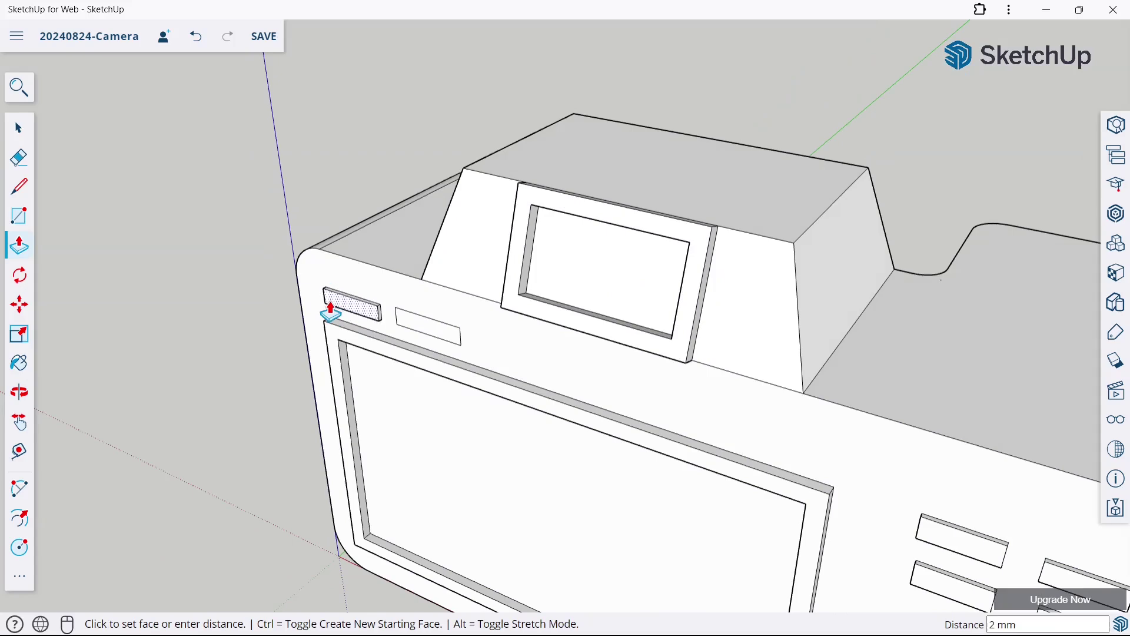
{"action": "key", "text": "Return"}
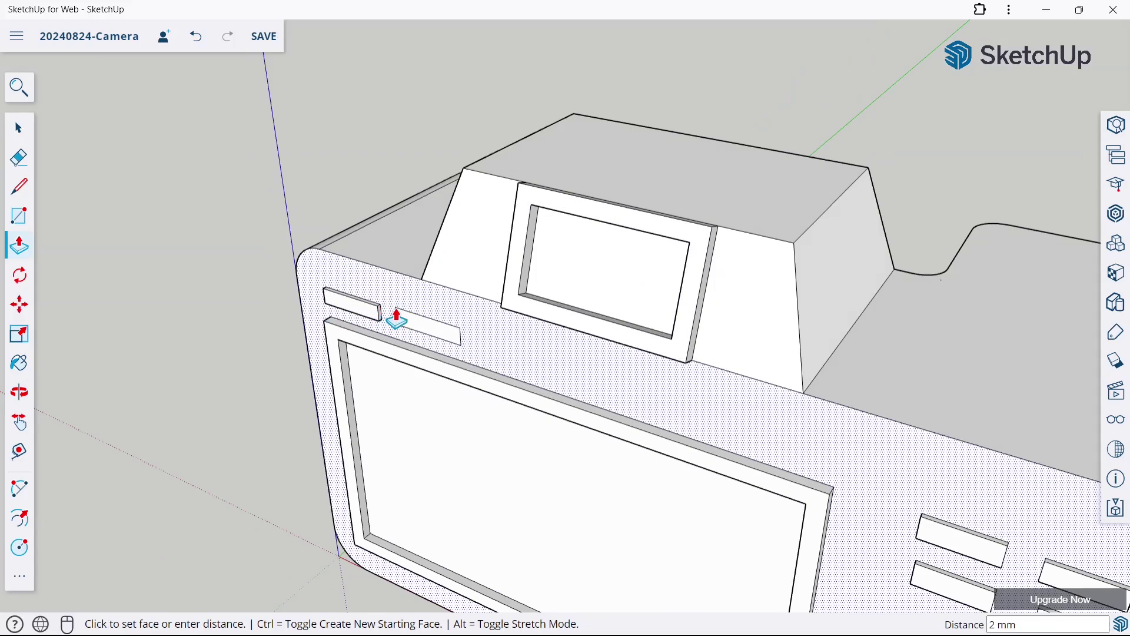
{"action": "left_click", "coordinate": [395, 332]}
{"action": "key", "text": "Return"}
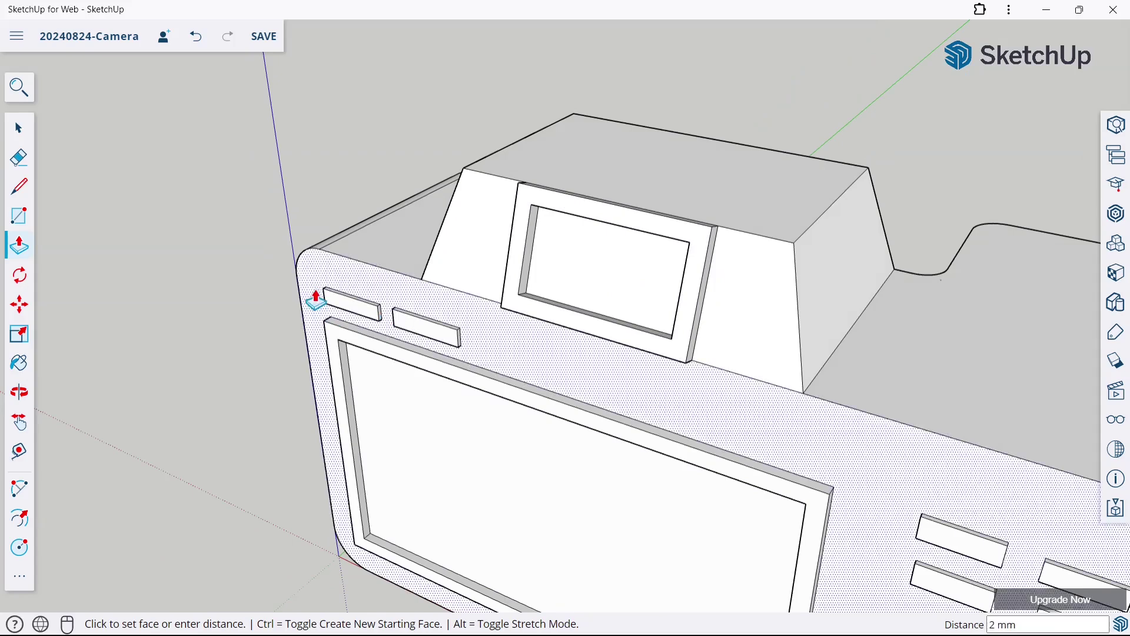
{"action": "key", "text": "space"}
Step: Save the camera model with Ctrl+S
{"action": "scroll", "coordinate": [293, 194], "scroll_direction": "down", "scroll_amount": 5}
{"action": "scroll", "coordinate": [537, 250], "scroll_direction": "down", "scroll_amount": 3}
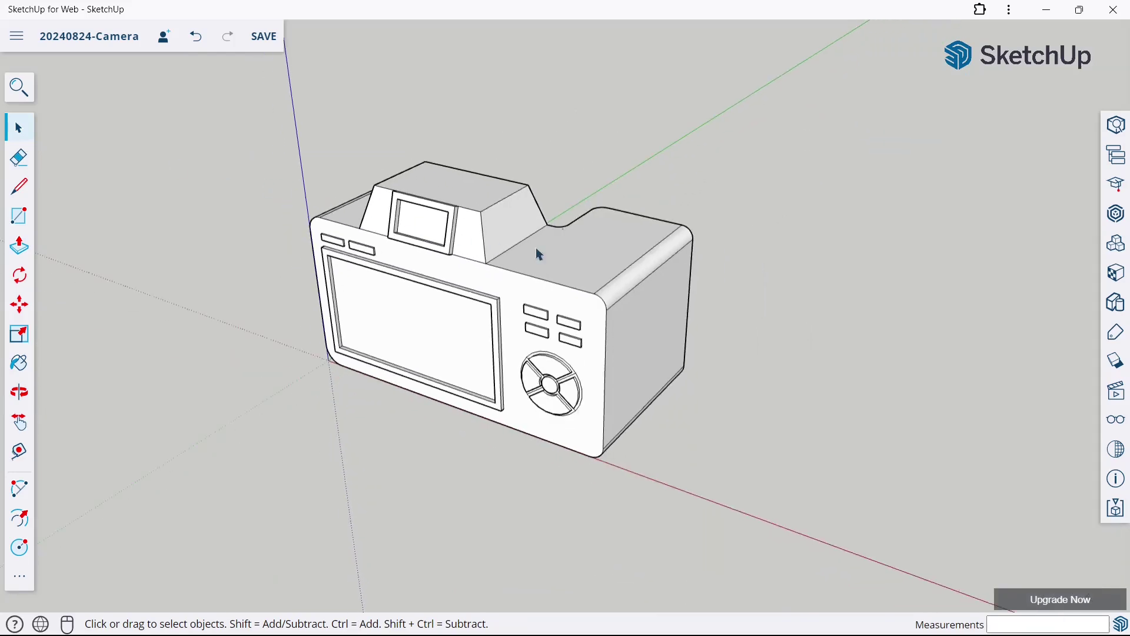
{"action": "mouse_move", "coordinate": [538, 250]}
{"action": "middle_mouse_down"}
{"action": "mouse_move", "coordinate": [404, 321]}
{"action": "mouse_move", "coordinate": [219, 227]}
{"action": "mouse_move", "coordinate": [209, 255]}
{"action": "mouse_move", "coordinate": [507, 255]}
{"action": "mouse_move", "coordinate": [790, 283]}
{"action": "mouse_move", "coordinate": [735, 289]}
{"action": "middle_mouse_up"}
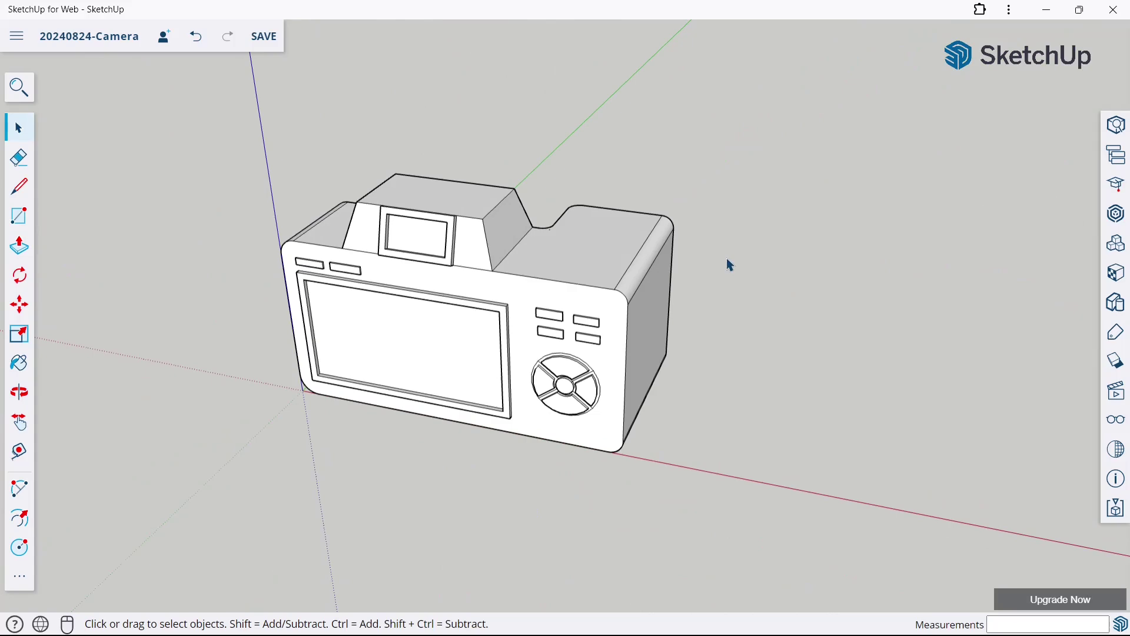
{"action": "key", "text": "ctrl+s"}
Step: Draw concentric 36 mm and 27 mm radius circles on the camera's front face
{"action": "left_click", "coordinate": [18, 547]}
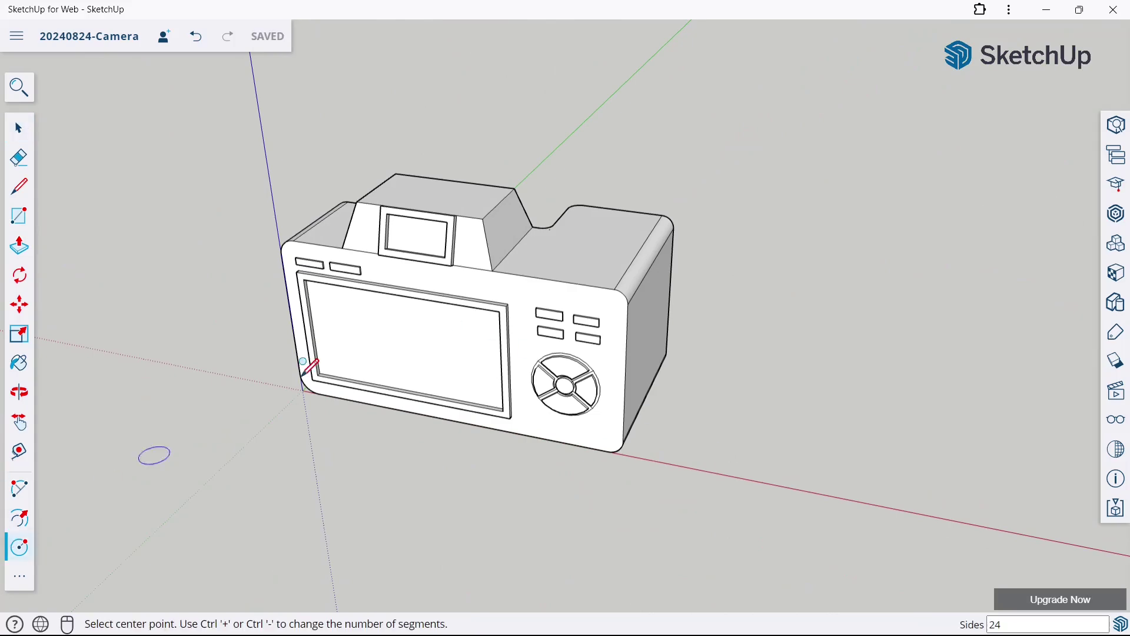
{"action": "mouse_move", "coordinate": [512, 283]}
{"action": "middle_mouse_down"}
{"action": "mouse_move", "coordinate": [575, 416]}
{"action": "mouse_move", "coordinate": [503, 345]}
{"action": "mouse_move", "coordinate": [535, 415]}
{"action": "middle_mouse_up"}
{"action": "scroll", "coordinate": [529, 306], "scroll_direction": "up", "scroll_amount": 3}
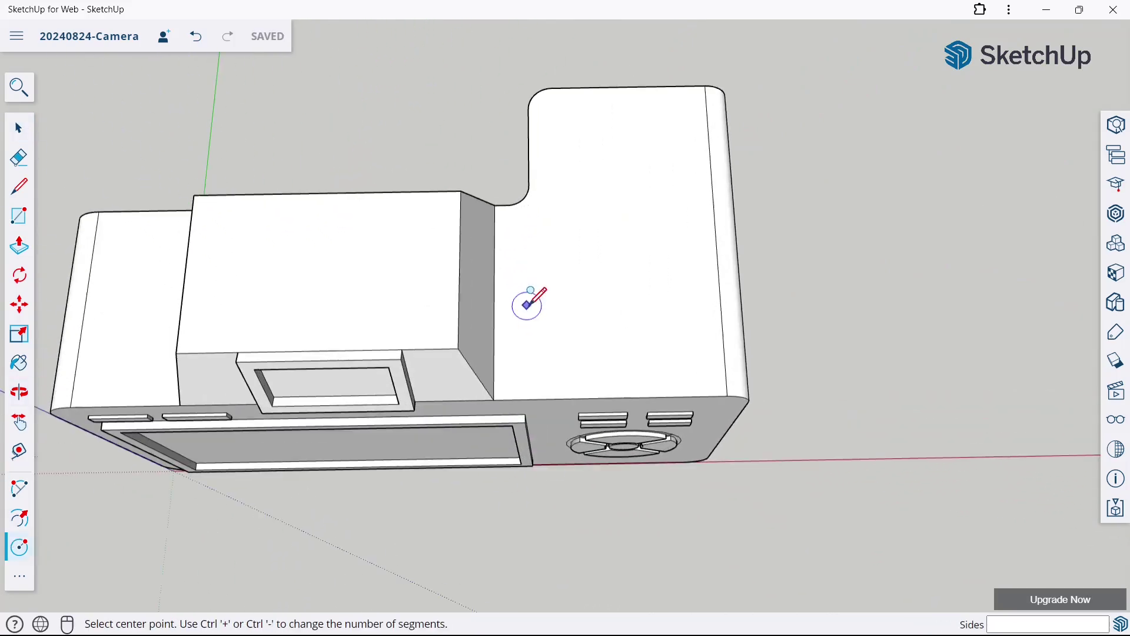
{"action": "left_click", "coordinate": [615, 292]}
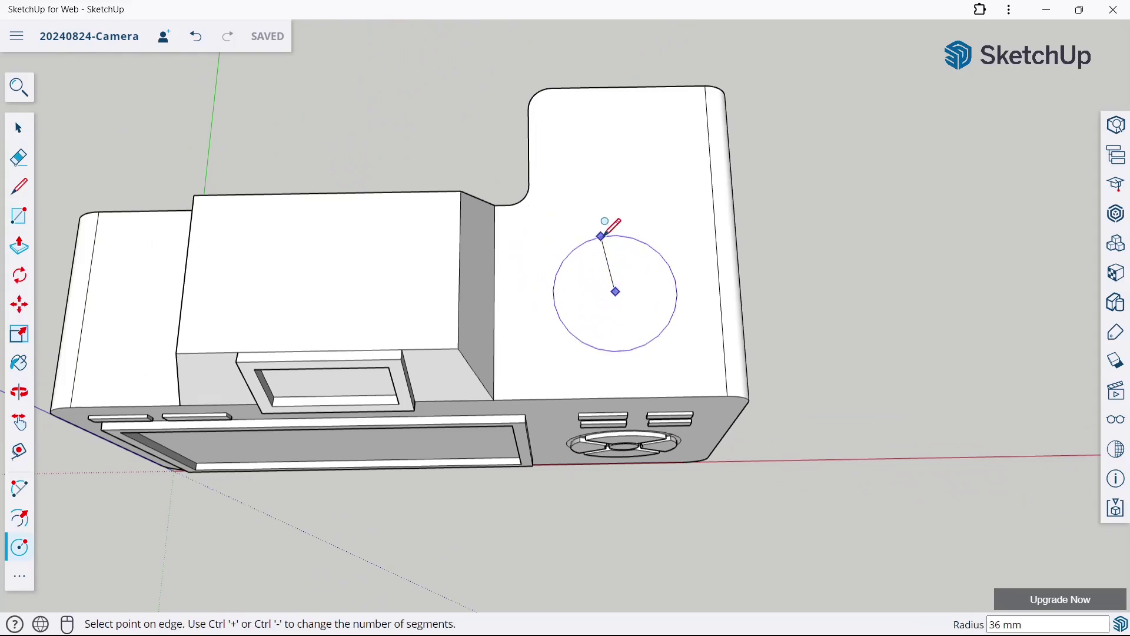
{"action": "left_click", "coordinate": [601, 236]}
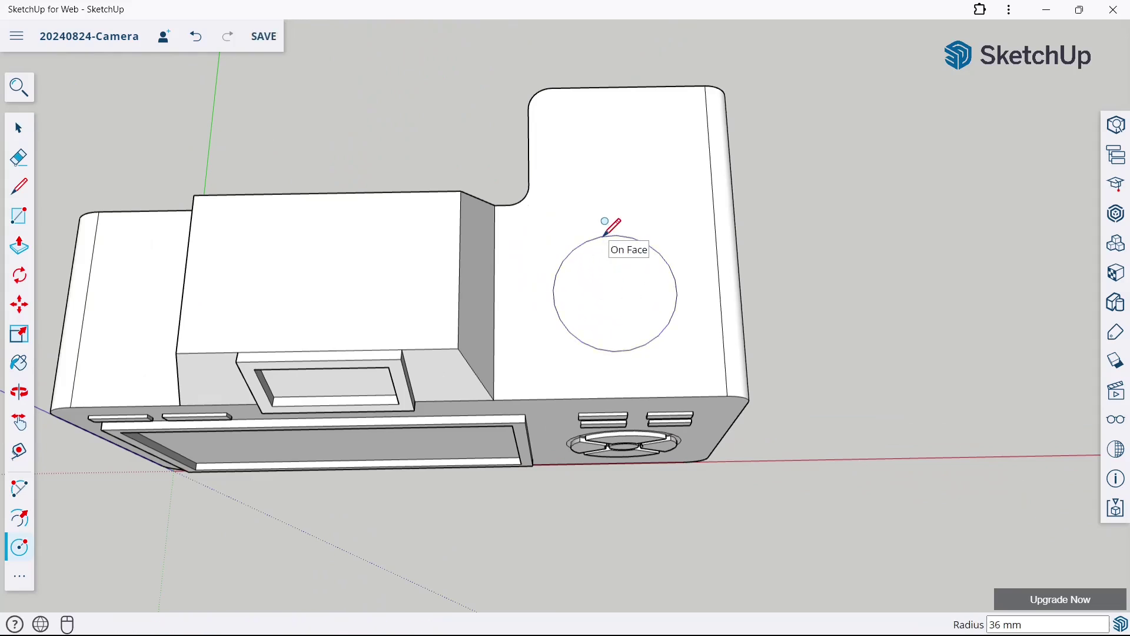
{"action": "left_click", "coordinate": [615, 291]}
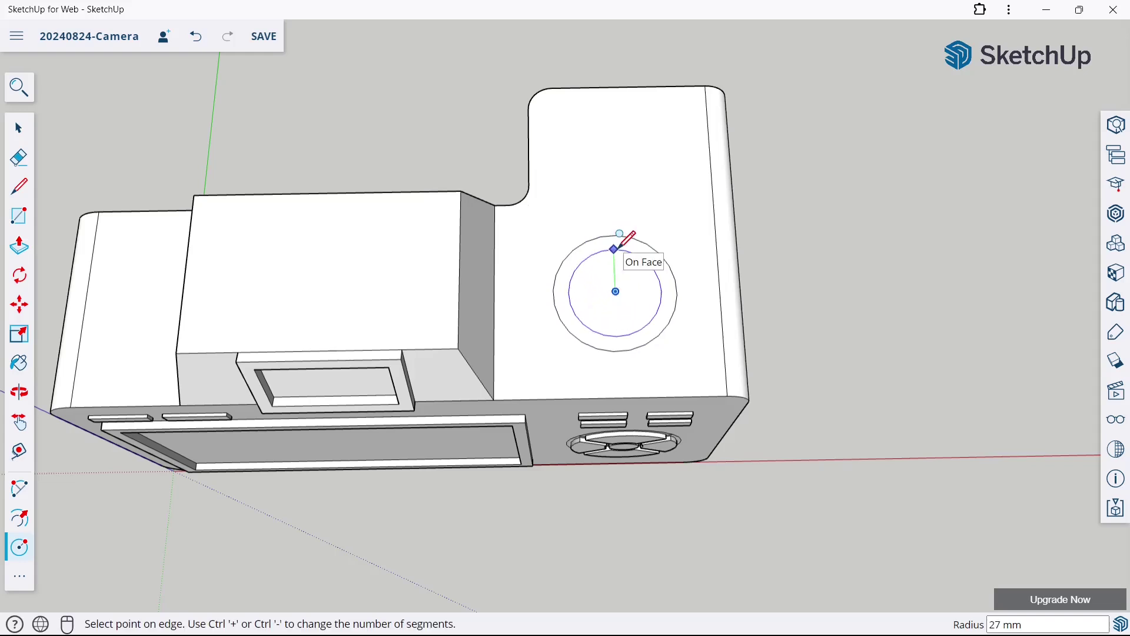
{"action": "left_click", "coordinate": [616, 247]}
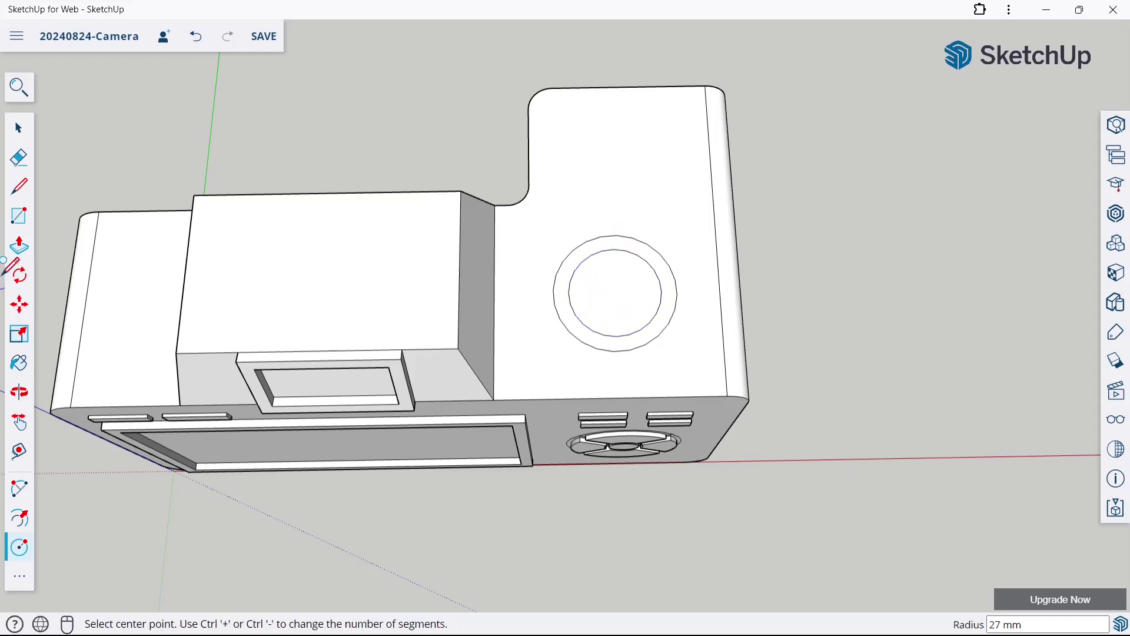
Step: Pull the ring out 12 mm and raise the inner disc flush with it
{"action": "left_click", "coordinate": [31, 245]}
{"action": "middle_click_drag", "start_coordinate": [638, 289], "coordinate": [580, 239]}
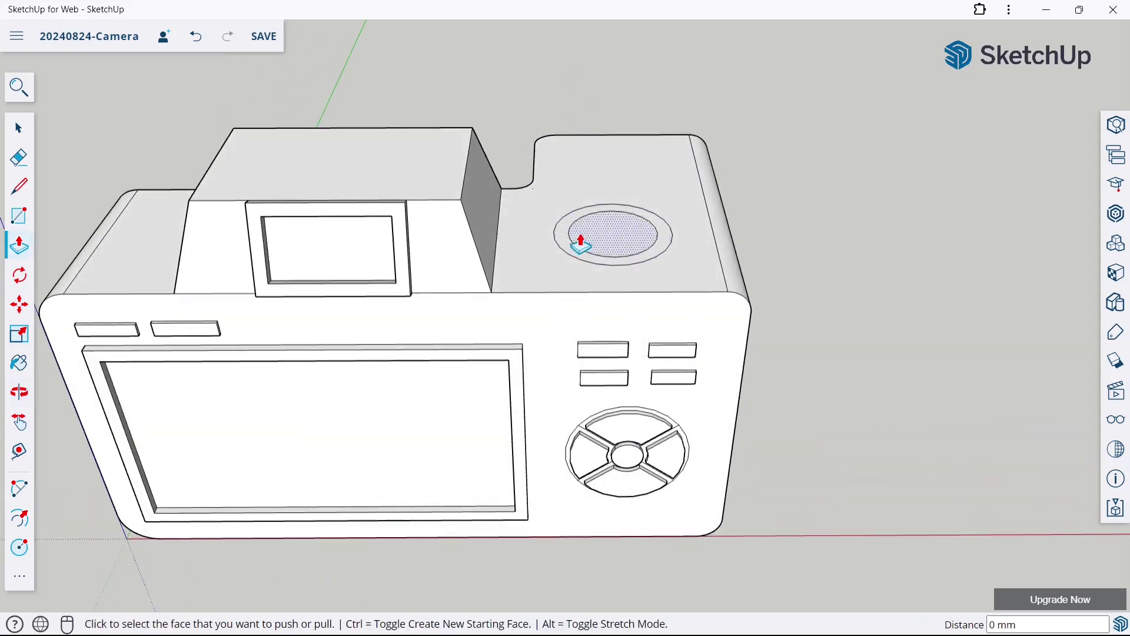
{"action": "left_click", "coordinate": [577, 257]}
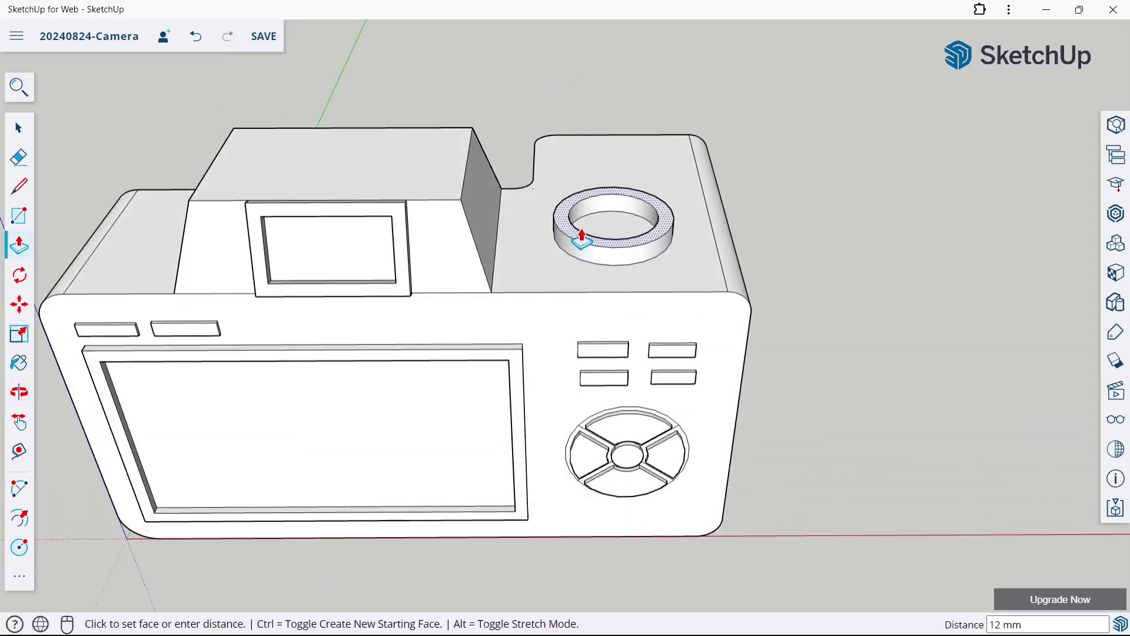
{"action": "key", "text": "Return"}
{"action": "left_click", "coordinate": [613, 221]}
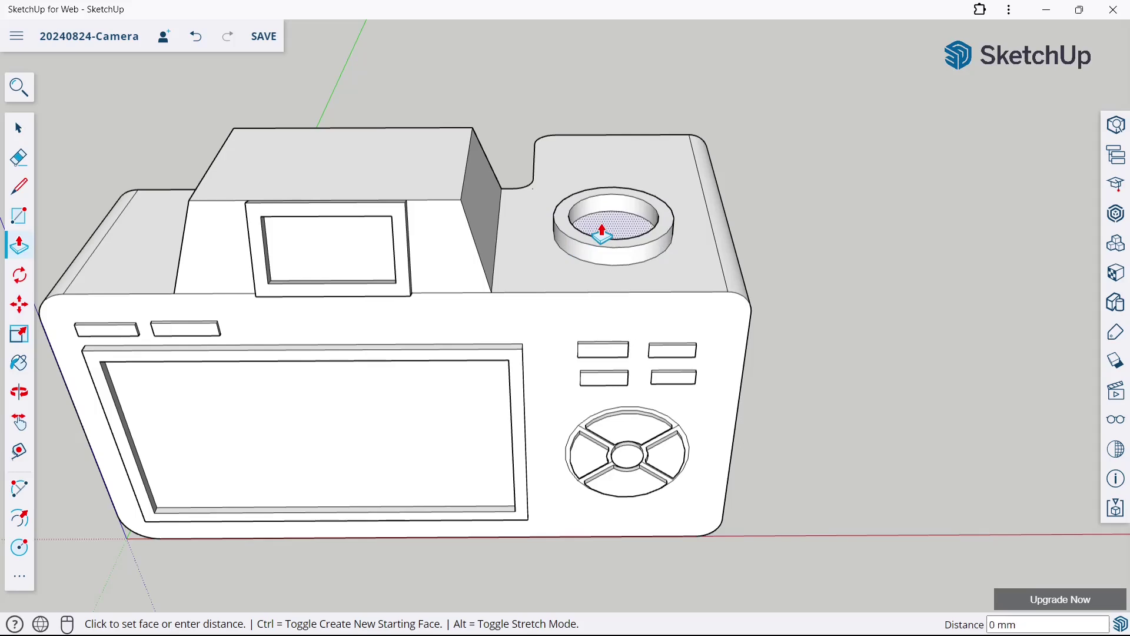
{"action": "left_click", "coordinate": [608, 199]}
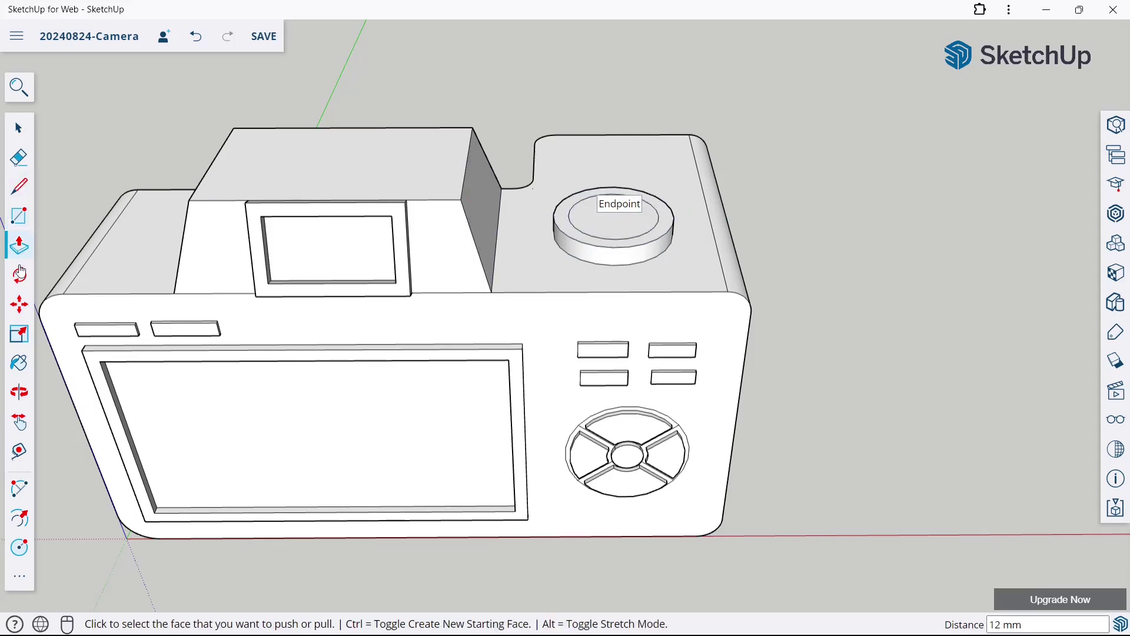
Step: Draw an 18 mm circle at the centre of the lens
{"action": "middle_click_drag", "start_coordinate": [743, 165], "coordinate": [673, 351]}
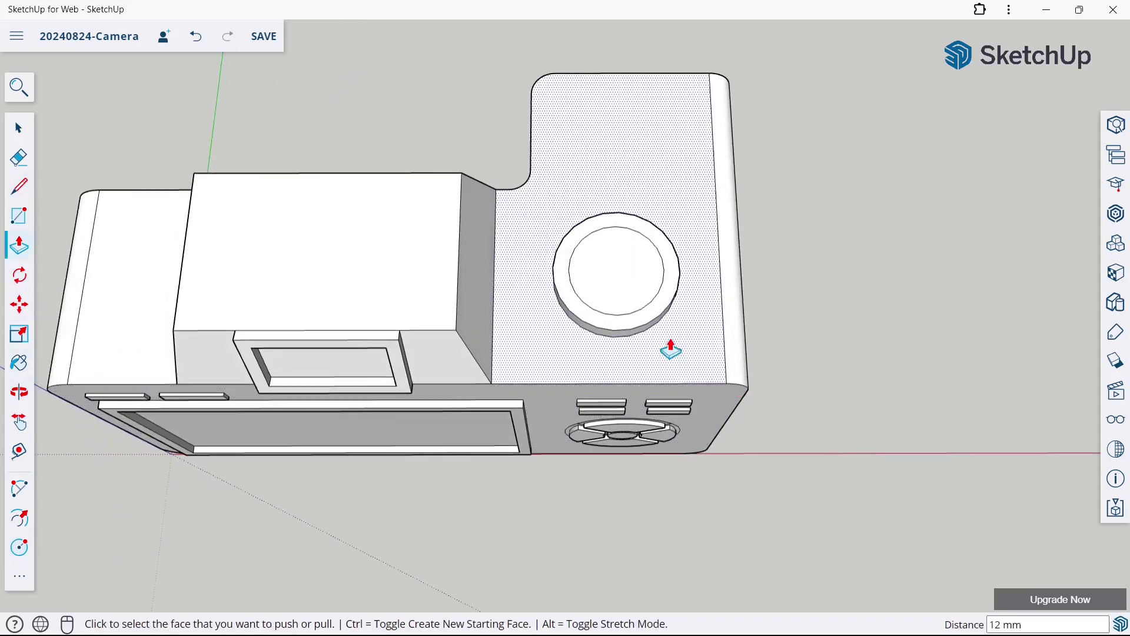
{"action": "left_click", "coordinate": [20, 547]}
{"action": "left_click", "coordinate": [617, 270]}
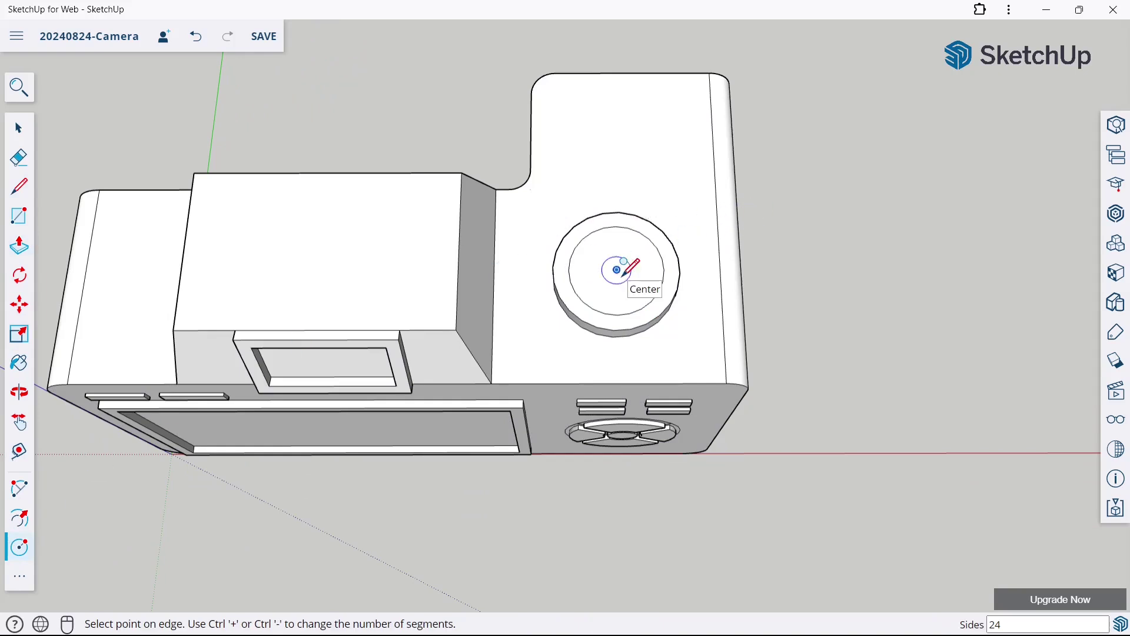
{"action": "left_click", "coordinate": [628, 240]}
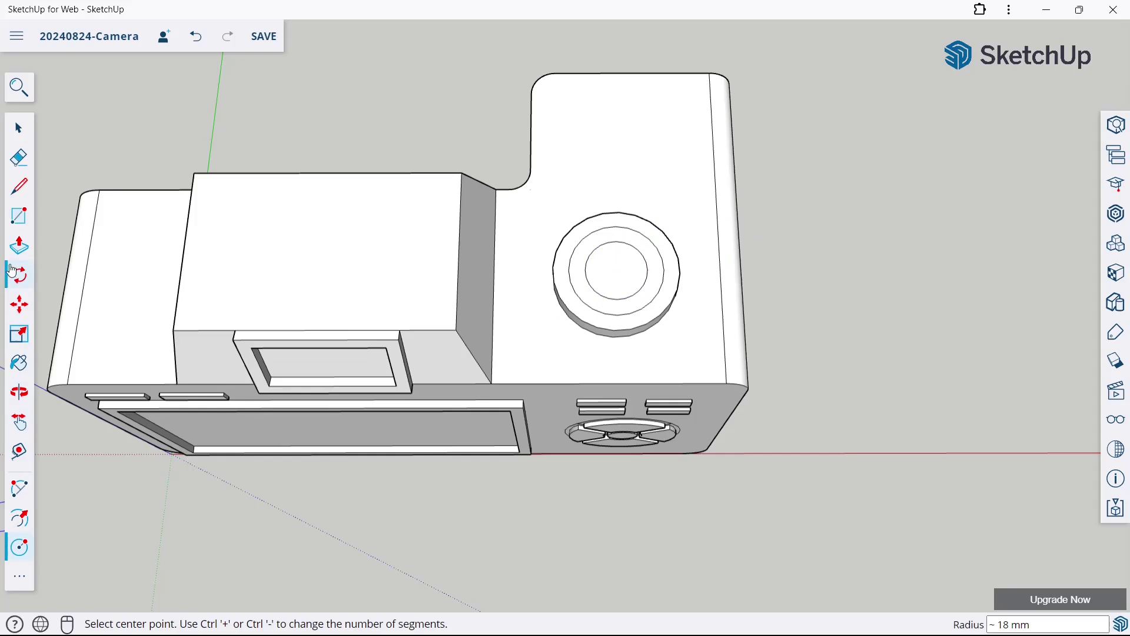
Step: Raise the surrounding ring 5 mm and lift the centre disc above it
{"action": "left_click", "coordinate": [19, 242]}
{"action": "middle_click_drag", "start_coordinate": [626, 302], "coordinate": [626, 189]}
{"action": "scroll", "coordinate": [573, 255], "scroll_direction": "up", "scroll_amount": 3}
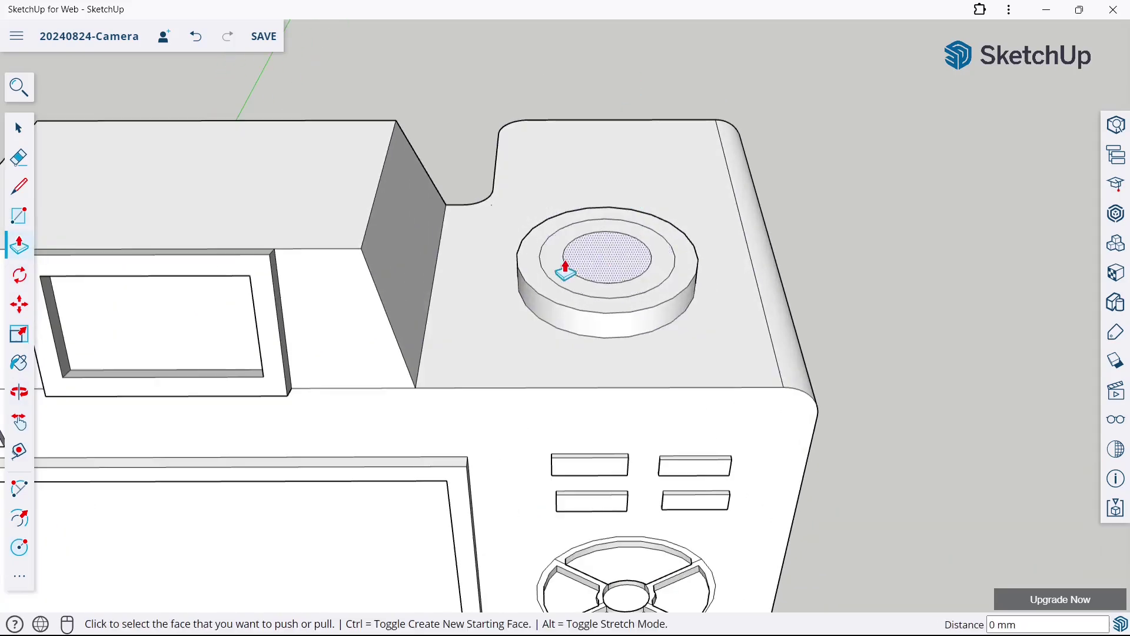
{"action": "left_click", "coordinate": [560, 268]}
{"action": "type", "text": "5"}
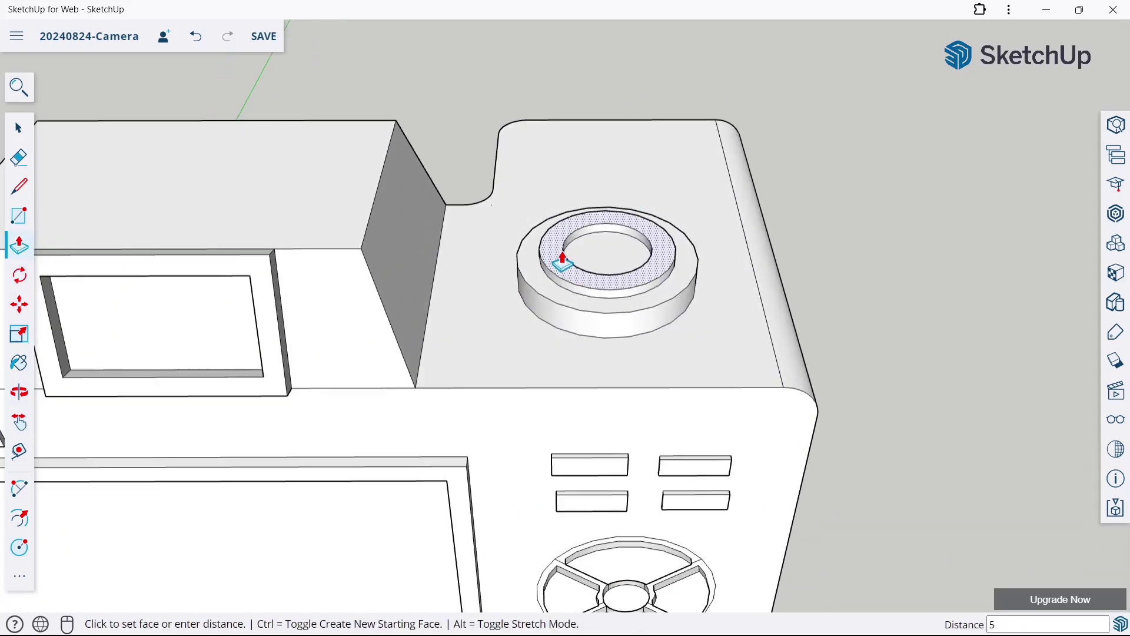
{"action": "key", "text": "Return"}
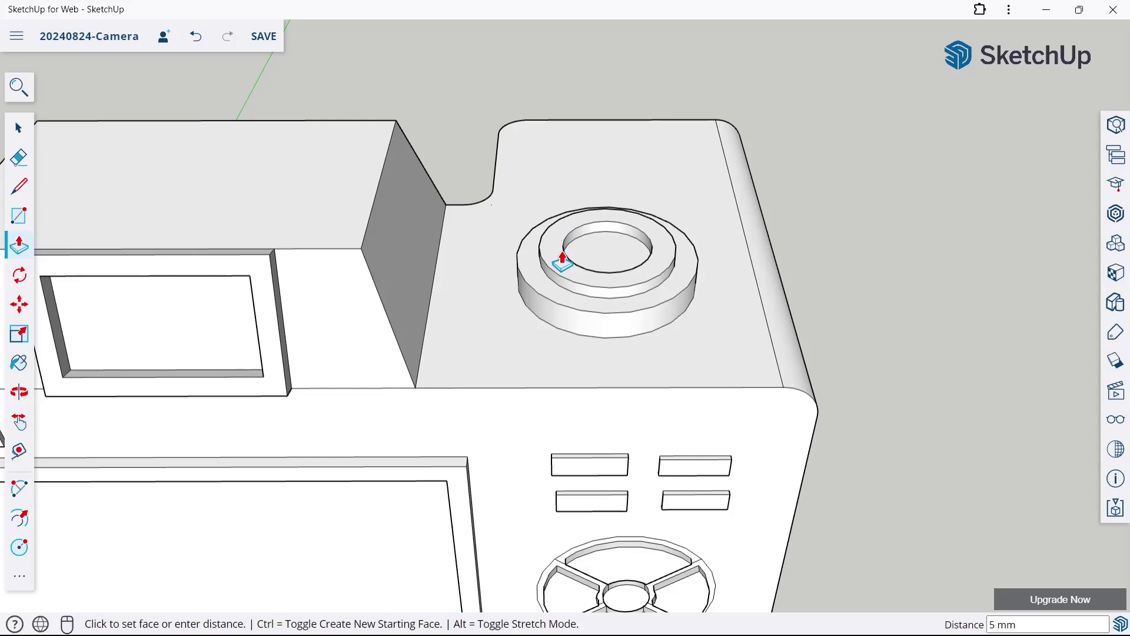
{"action": "scroll", "coordinate": [757, 268], "scroll_direction": "down", "scroll_amount": 2}
{"action": "mouse_move", "coordinate": [757, 268]}
{"action": "middle_mouse_down"}
{"action": "mouse_move", "coordinate": [762, 253]}
{"action": "mouse_move", "coordinate": [757, 265]}
{"action": "middle_mouse_up"}
{"action": "scroll", "coordinate": [582, 240], "scroll_direction": "up", "scroll_amount": 3}
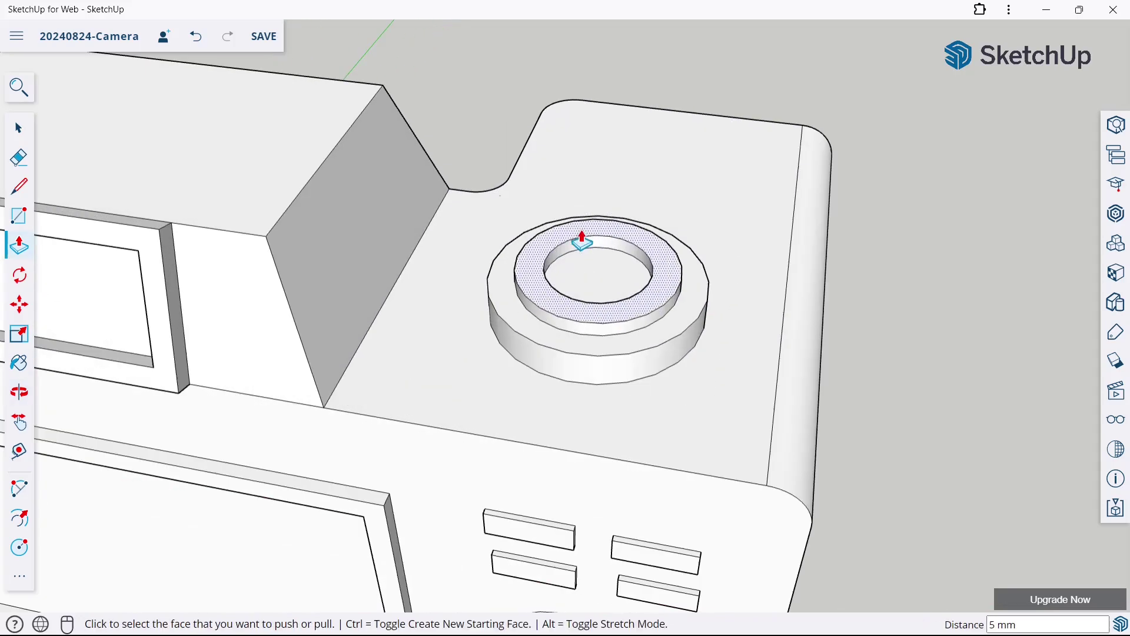
{"action": "left_click", "coordinate": [592, 268]}
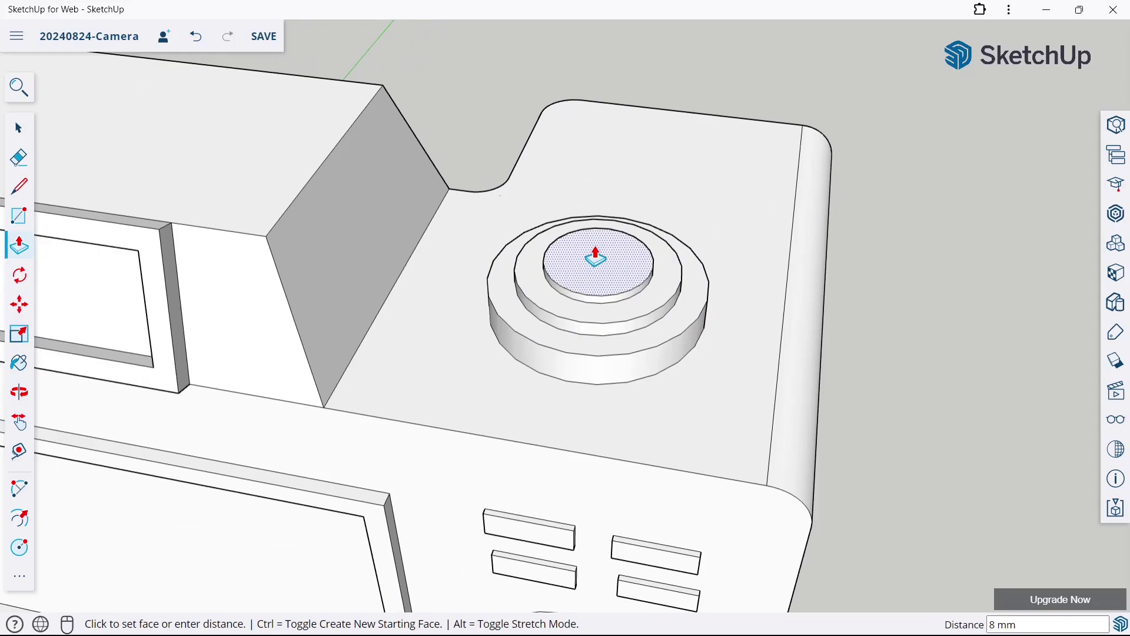
{"action": "left_click", "coordinate": [594, 253]}
{"action": "mouse_move", "coordinate": [719, 250]}
{"action": "middle_mouse_down"}
{"action": "mouse_move", "coordinate": [784, 362]}
{"action": "mouse_move", "coordinate": [515, 318]}
{"action": "mouse_move", "coordinate": [2, 554]}
{"action": "middle_mouse_up"}
Step: Draw two small 7 mm-radius circles, one on each side of the top dial
{"action": "left_click", "coordinate": [13, 552]}
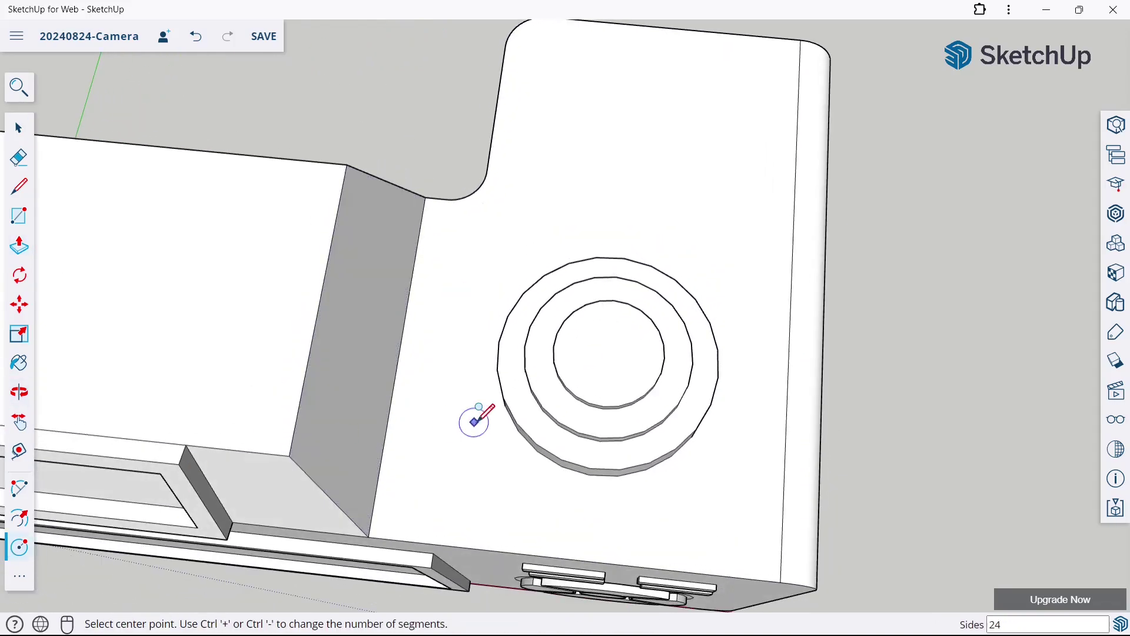
{"action": "scroll", "coordinate": [473, 416], "scroll_direction": "down", "scroll_amount": 3}
{"action": "mouse_move", "coordinate": [619, 434]}
{"action": "middle_mouse_down"}
{"action": "mouse_move", "coordinate": [644, 449]}
{"action": "mouse_move", "coordinate": [494, 377]}
{"action": "middle_mouse_up"}
{"action": "scroll", "coordinate": [492, 386], "scroll_direction": "up", "scroll_amount": 3}
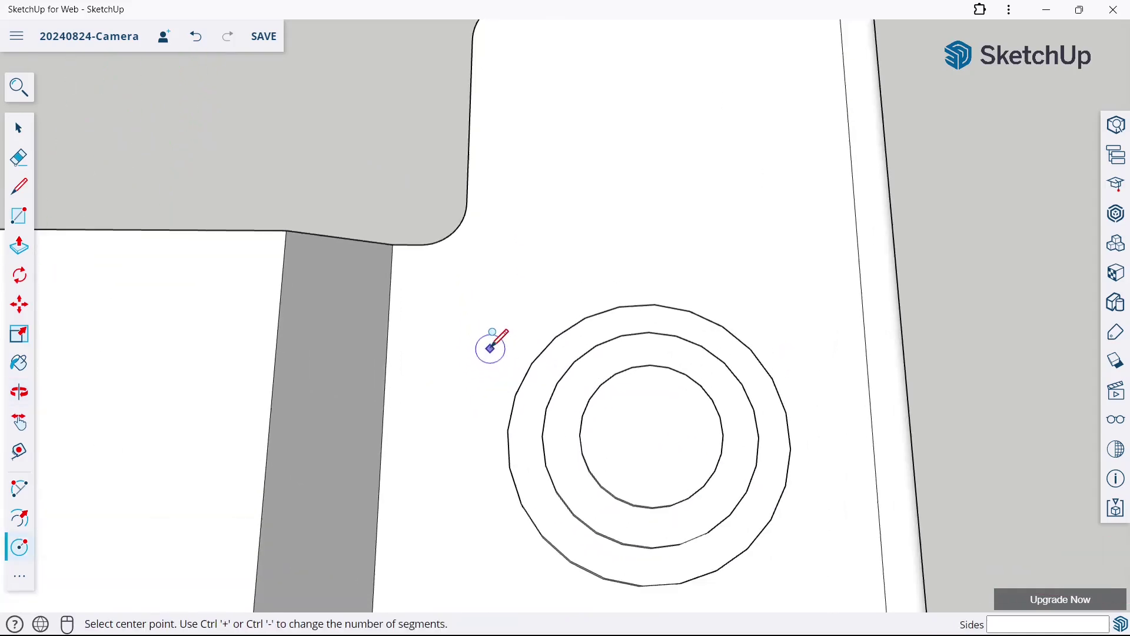
{"action": "left_click", "coordinate": [475, 333]}
{"action": "left_click", "coordinate": [474, 306]}
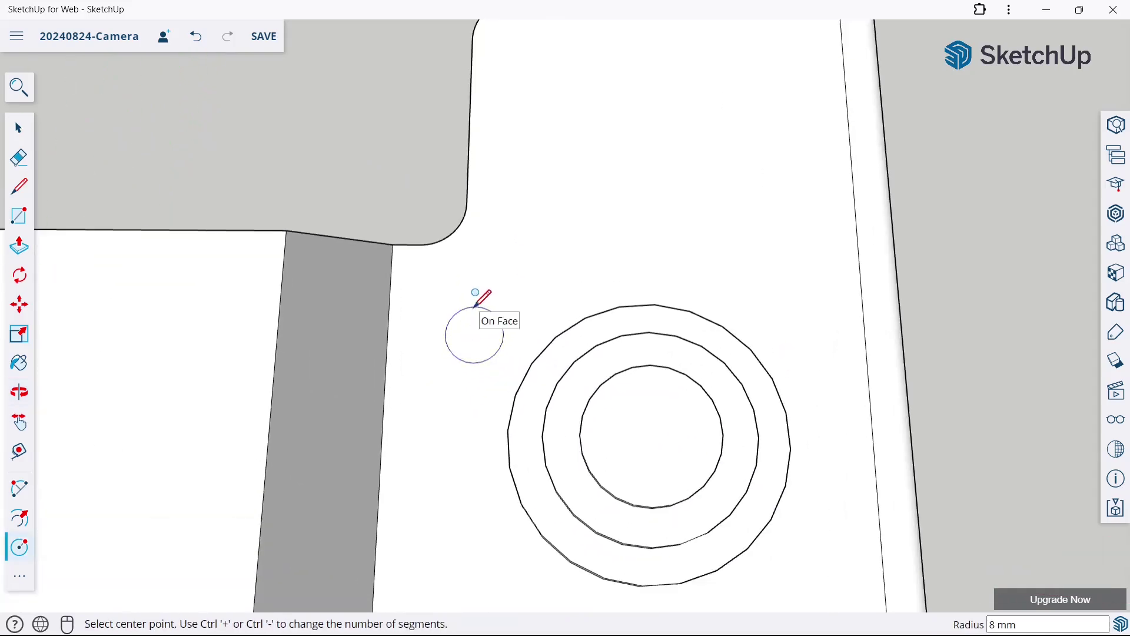
{"action": "left_click", "coordinate": [819, 336]}
{"action": "left_click", "coordinate": [818, 318]}
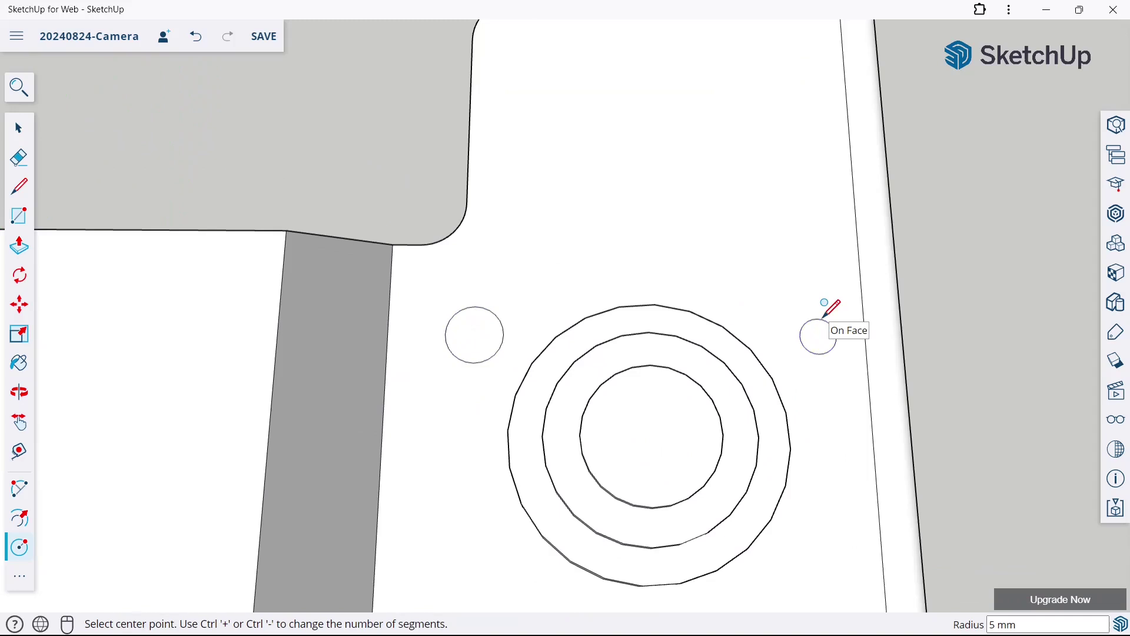
{"action": "key", "text": "ctrl+z"}
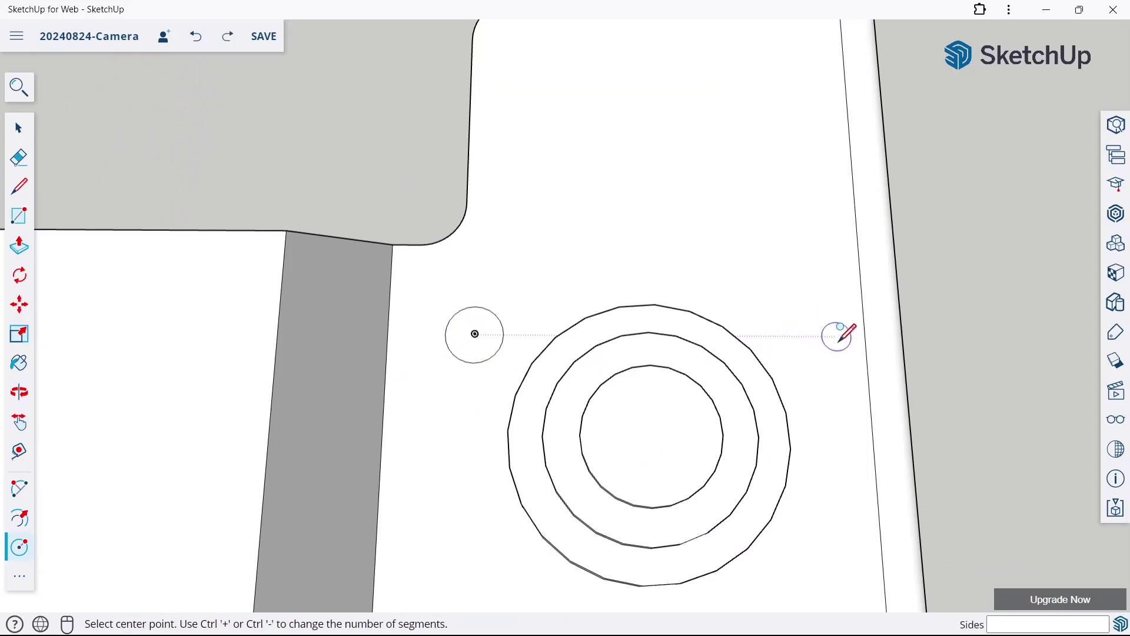
{"action": "left_click", "coordinate": [821, 336]}
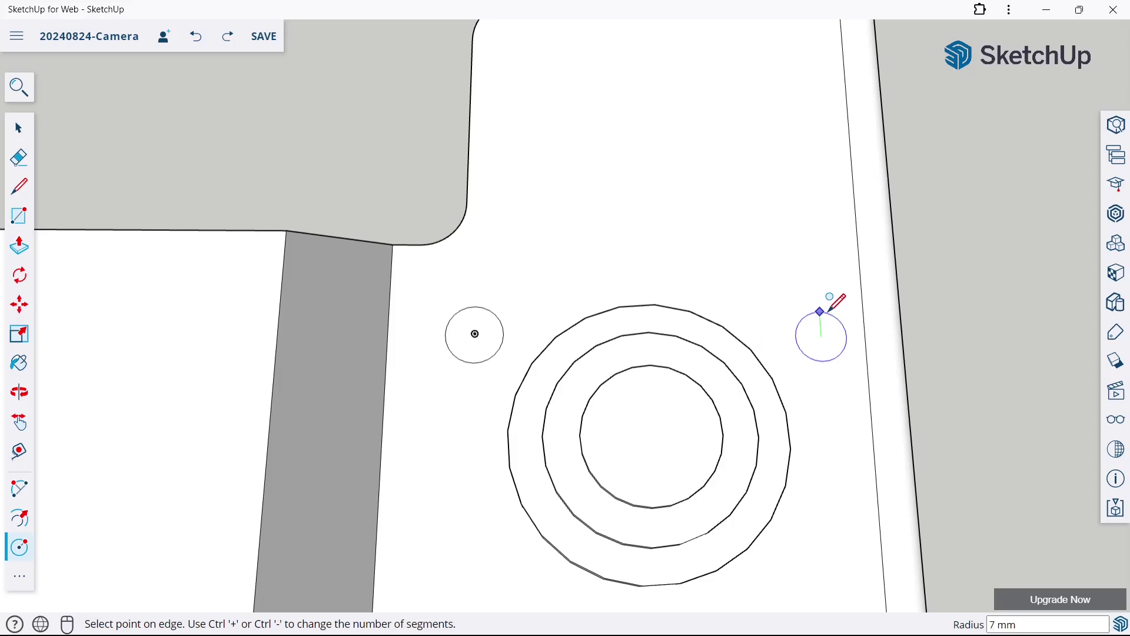
{"action": "left_click", "coordinate": [829, 310]}
Step: Raise both small circles into knobs, the right one 5 mm tall
{"action": "scroll", "coordinate": [714, 189], "scroll_direction": "down", "scroll_amount": 3}
{"action": "scroll", "coordinate": [542, 346], "scroll_direction": "down", "scroll_amount": 1}
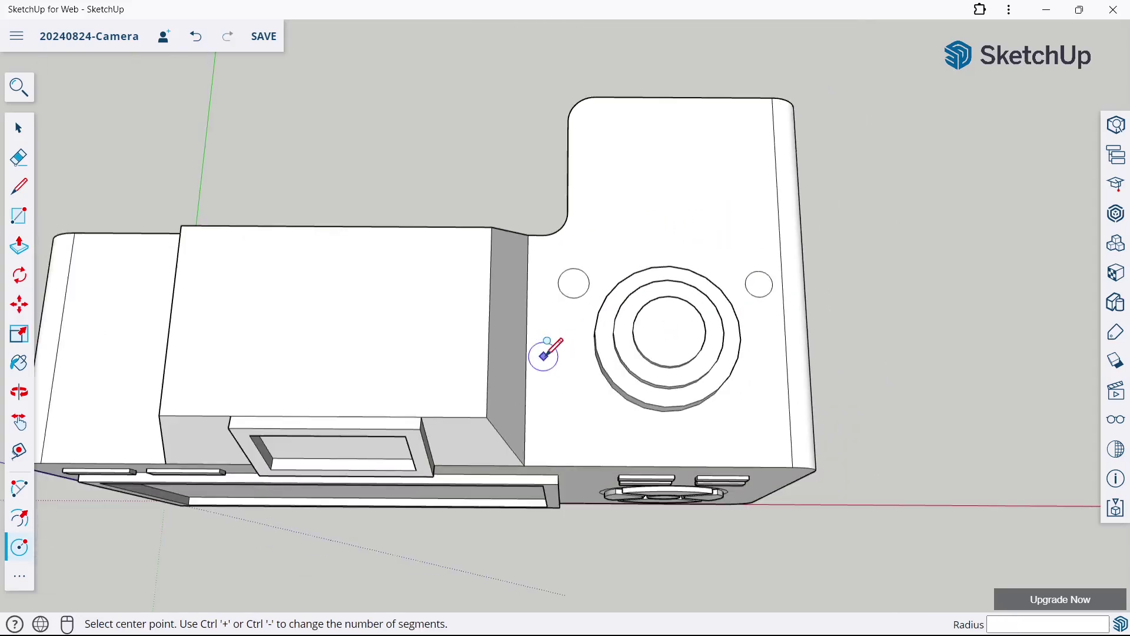
{"action": "left_click", "coordinate": [19, 244]}
{"action": "middle_click_drag", "start_coordinate": [800, 436], "coordinate": [754, 270]}
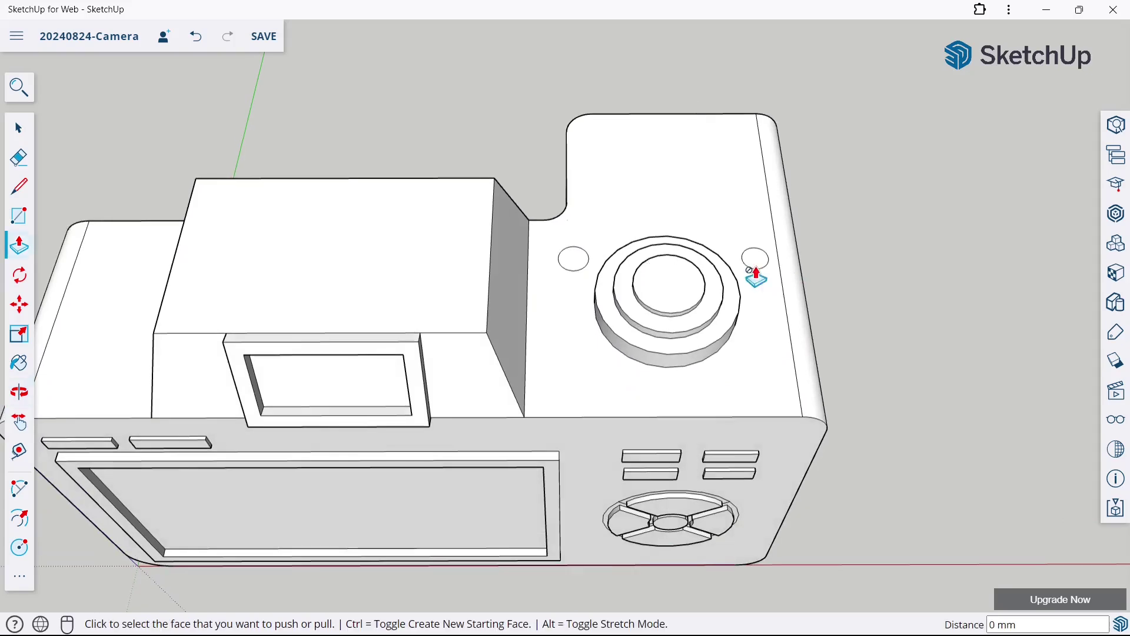
{"action": "scroll", "coordinate": [589, 265], "scroll_direction": "up", "scroll_amount": 2}
{"action": "left_click", "coordinate": [561, 259]}
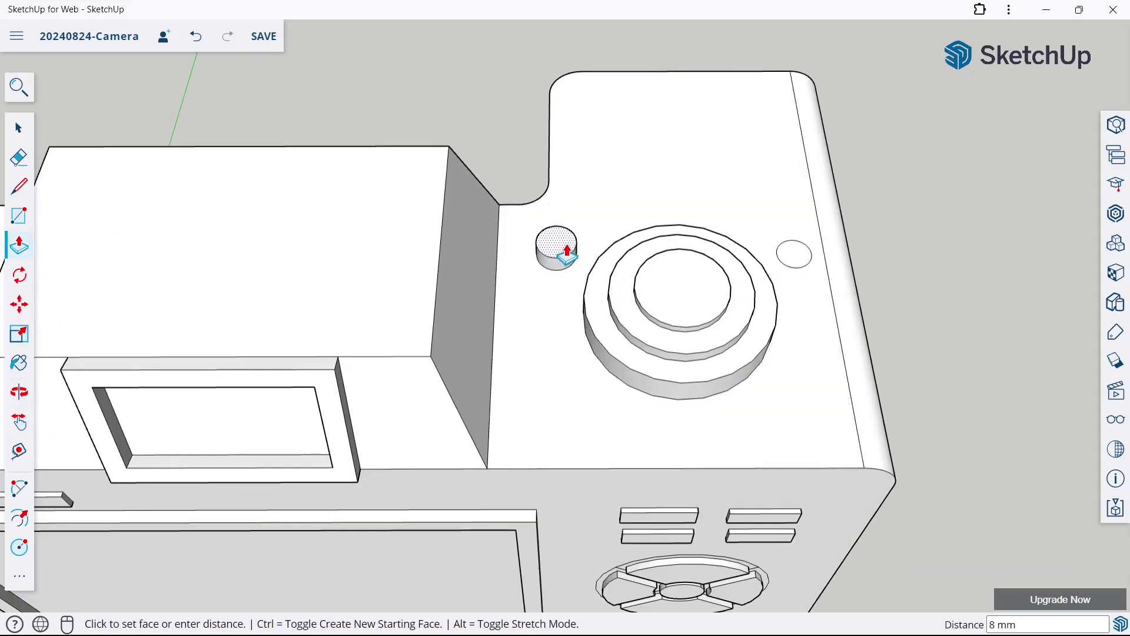
{"action": "left_click", "coordinate": [567, 252]}
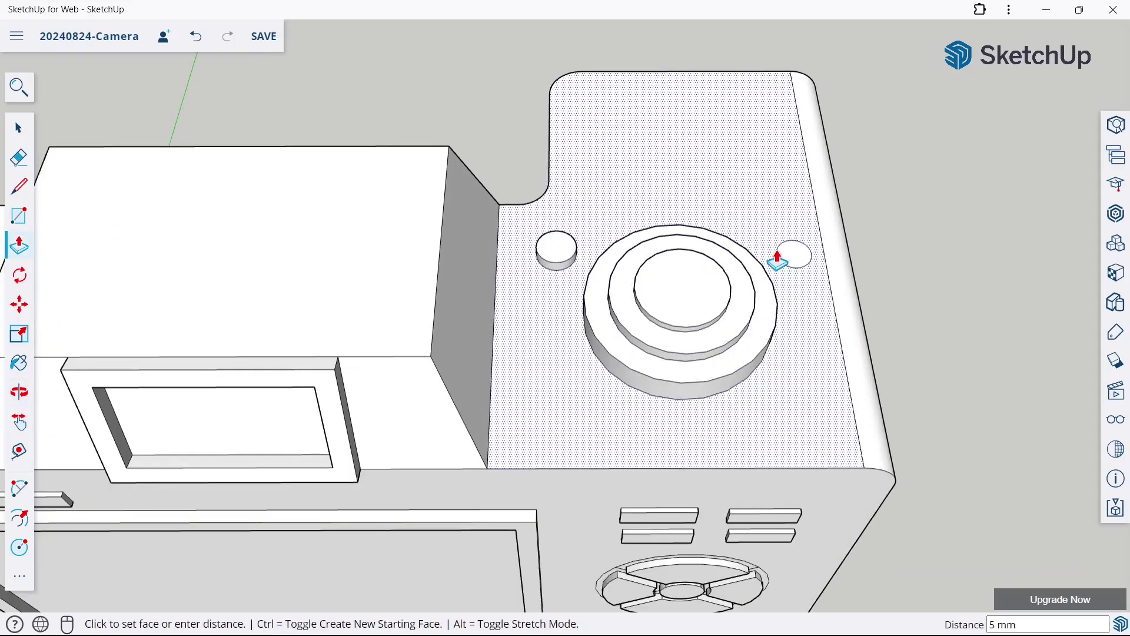
{"action": "left_click", "coordinate": [786, 256]}
{"action": "type", "text": "5"}
{"action": "key", "text": "Return"}
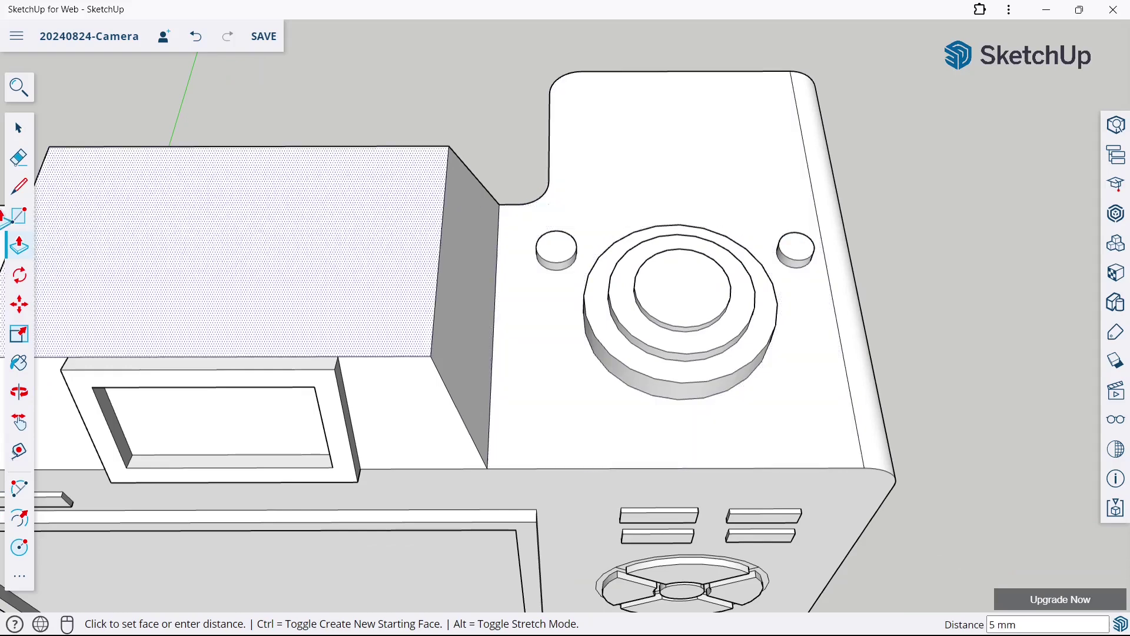
{"action": "left_click", "coordinate": [18, 546]}
{"action": "scroll", "coordinate": [505, 290], "scroll_direction": "down", "scroll_amount": 2}
{"action": "scroll", "coordinate": [613, 184], "scroll_direction": "up", "scroll_amount": 5}
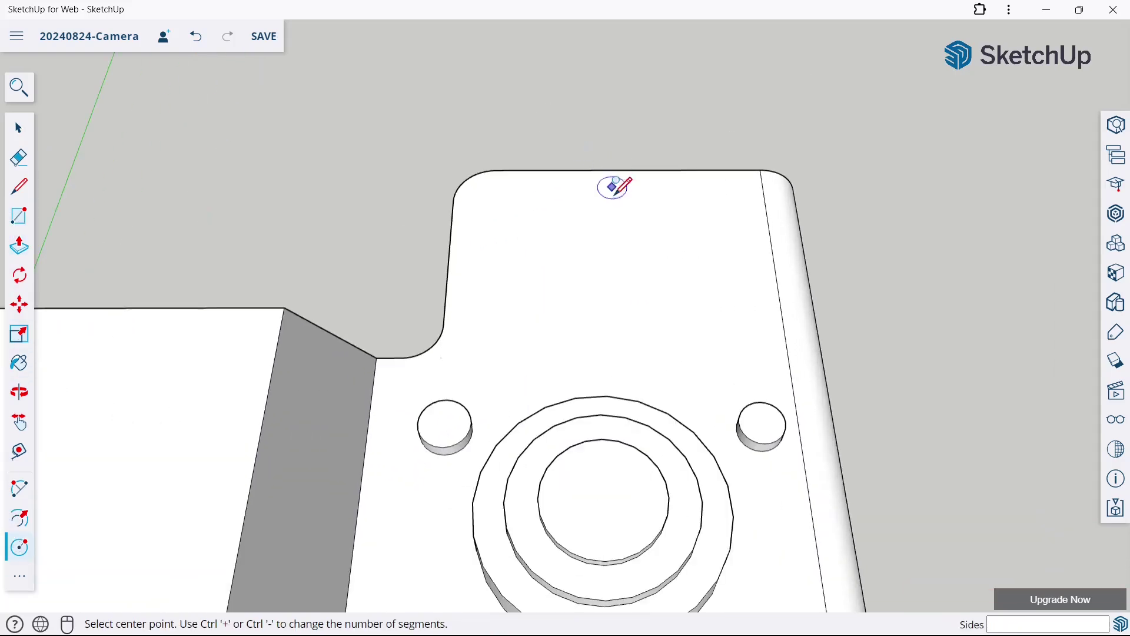
Step: Draw a 17 mm circle above the dial and raise it into a 3 mm disc
{"action": "left_click", "coordinate": [622, 244]}
{"action": "left_click", "coordinate": [623, 206]}
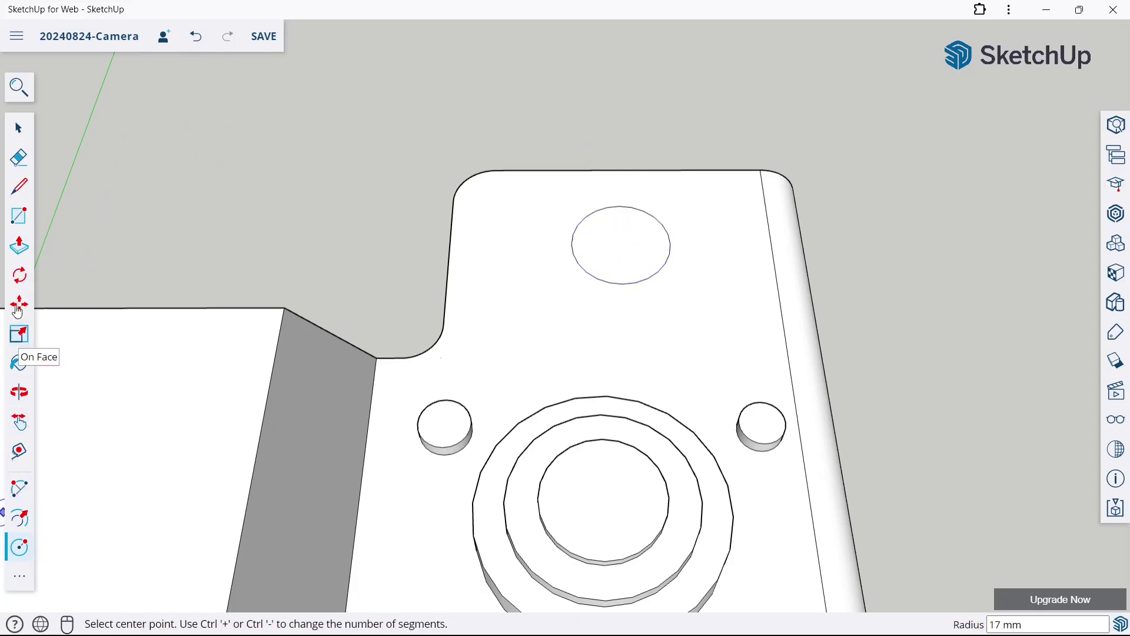
{"action": "left_click", "coordinate": [18, 247]}
{"action": "left_click", "coordinate": [583, 244]}
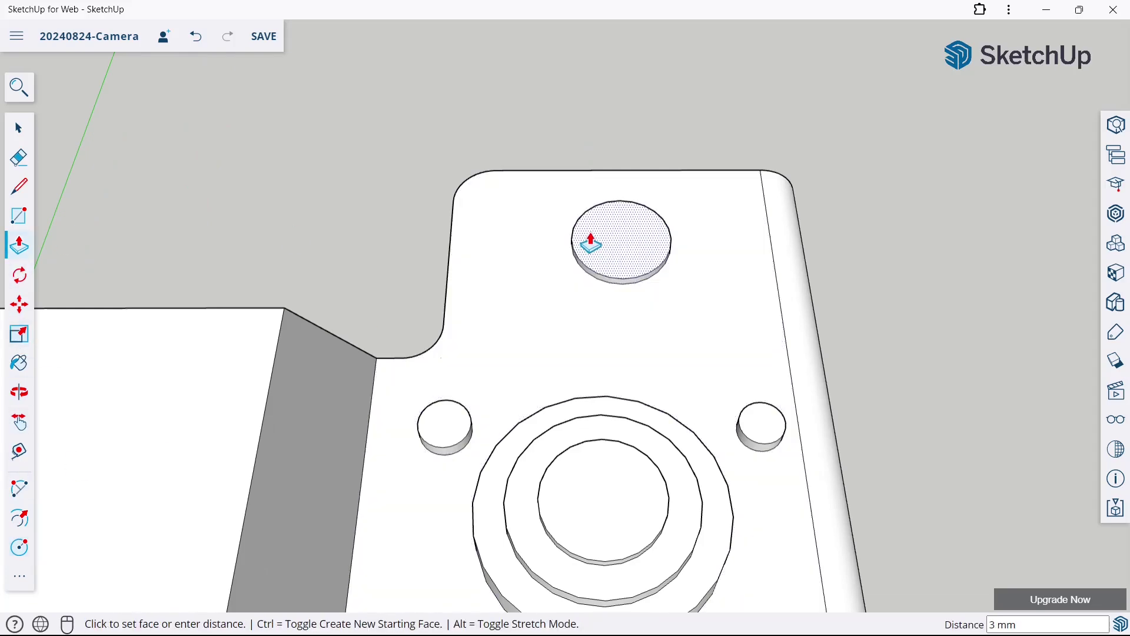
{"action": "type", "text": "3"}
{"action": "key", "text": "Return"}
Step: Add a 10 mm-radius circle on the disc and raise it 5 mm
{"action": "left_click", "coordinate": [18, 546]}
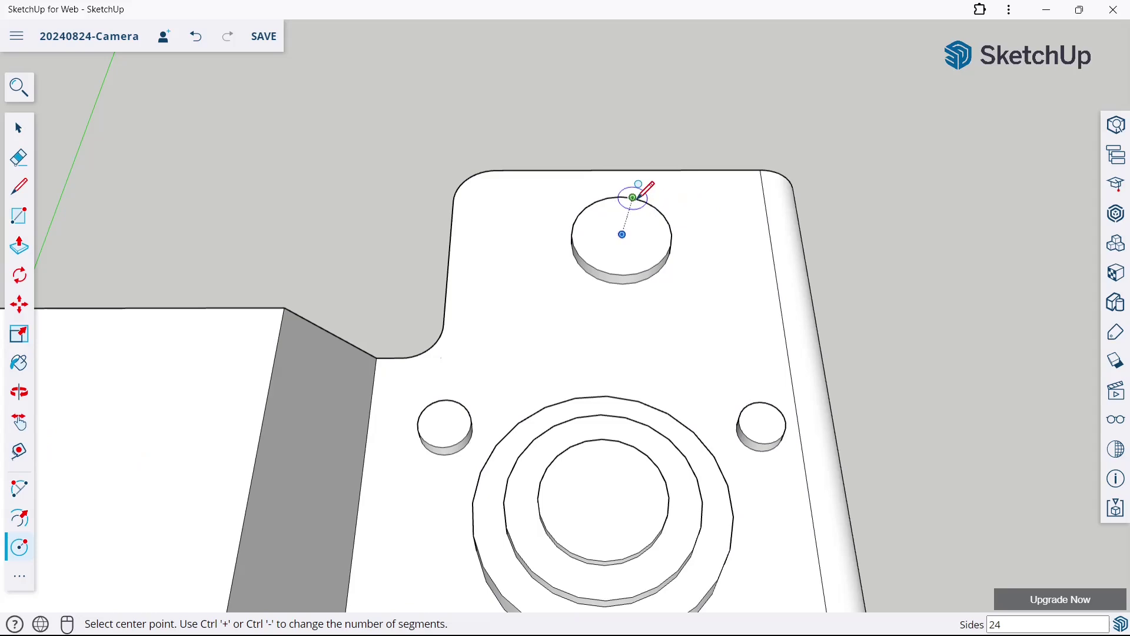
{"action": "left_click", "coordinate": [622, 234]}
{"action": "type", "text": "10"}
{"action": "key", "text": "Return"}
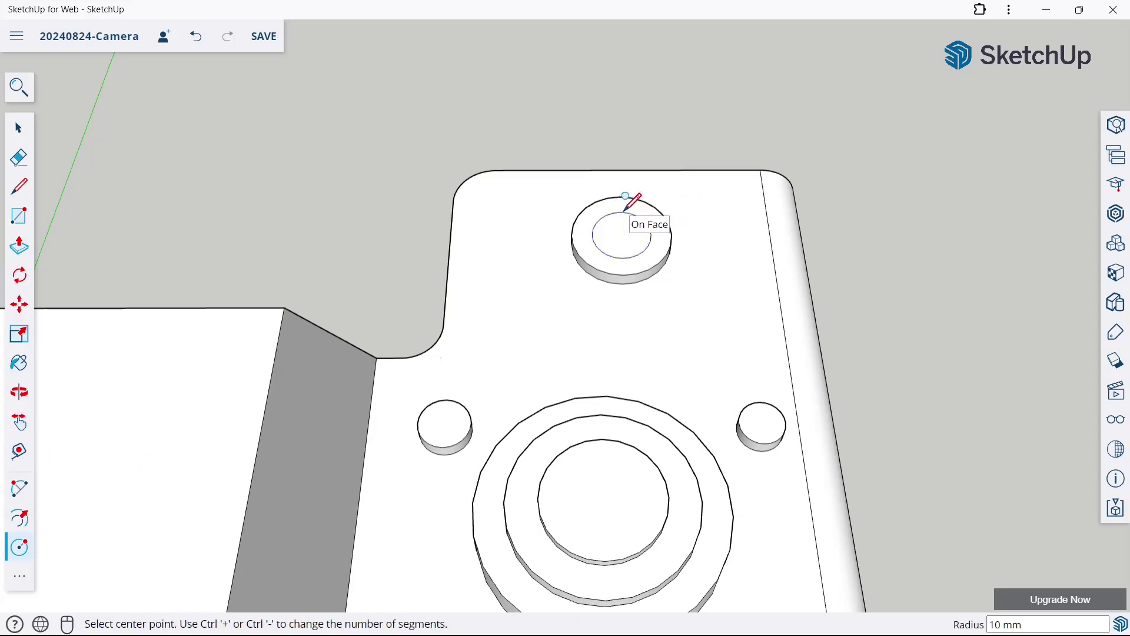
{"action": "left_click", "coordinate": [19, 245]}
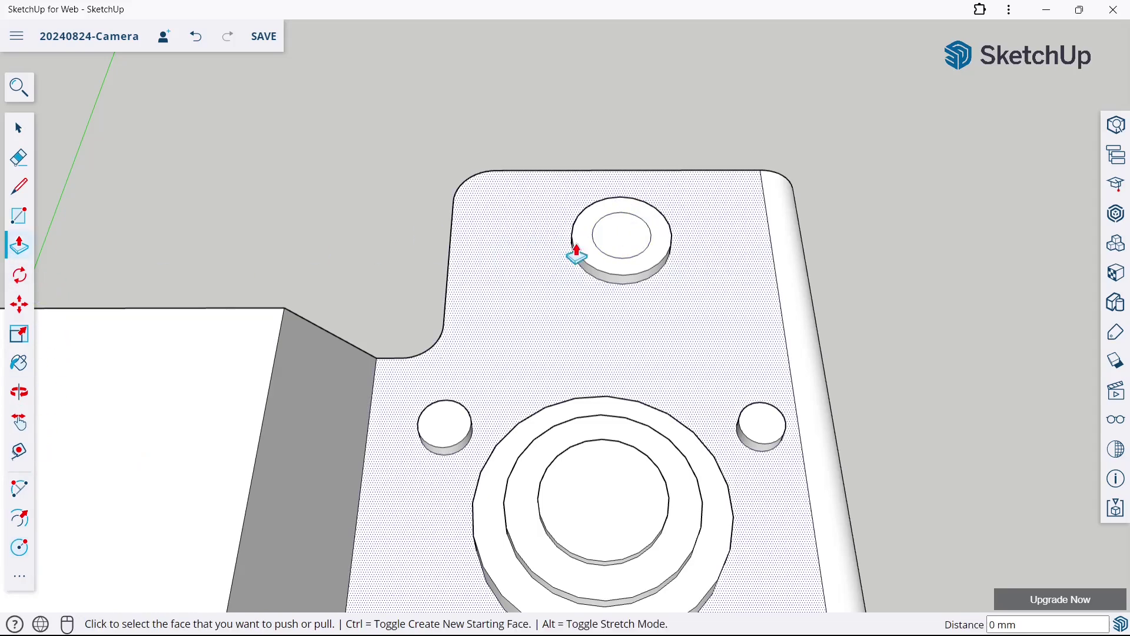
{"action": "left_click", "coordinate": [615, 242]}
{"action": "type", "text": "5"}
{"action": "key", "text": "Return"}
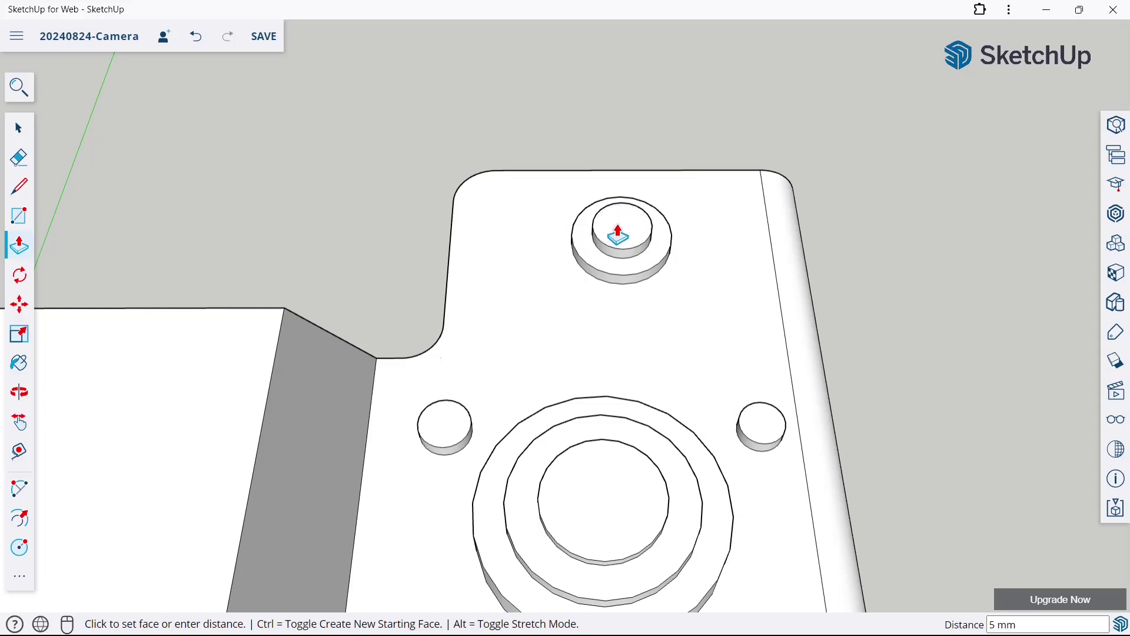
{"action": "left_click", "coordinate": [27, 140]}
{"action": "scroll", "coordinate": [363, 194], "scroll_direction": "down", "scroll_amount": 5}
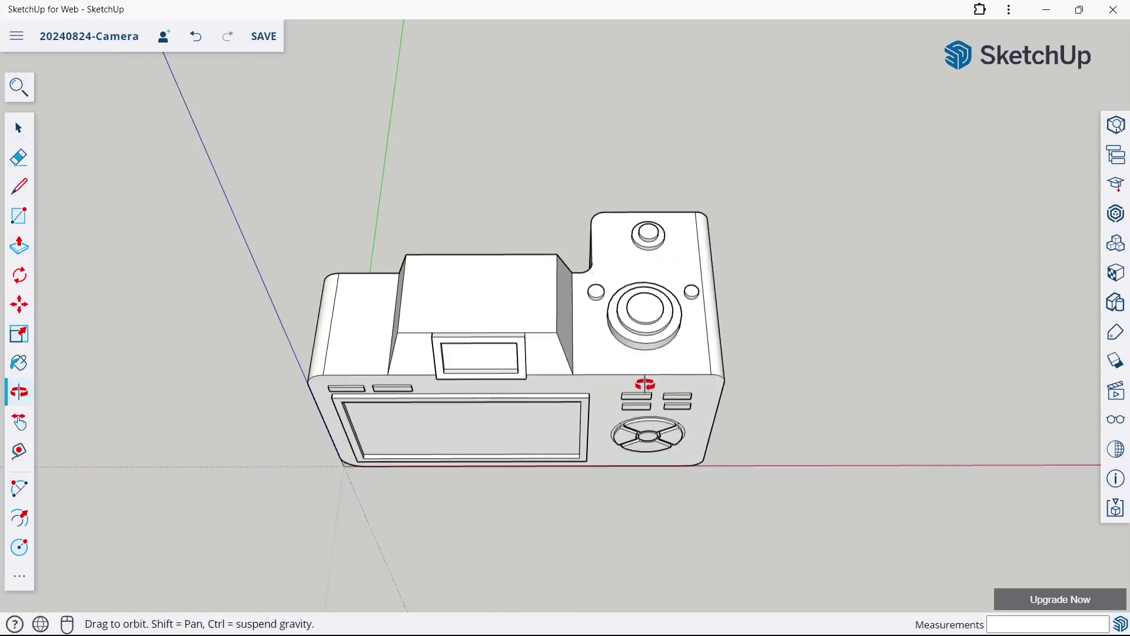
Step: Draw an 80 mm-radius lens circle centred on the camera's front face
{"action": "mouse_move", "coordinate": [646, 386]}
{"action": "middle_mouse_down"}
{"action": "mouse_move", "coordinate": [627, 293]}
{"action": "mouse_move", "coordinate": [726, 248]}
{"action": "middle_mouse_up"}
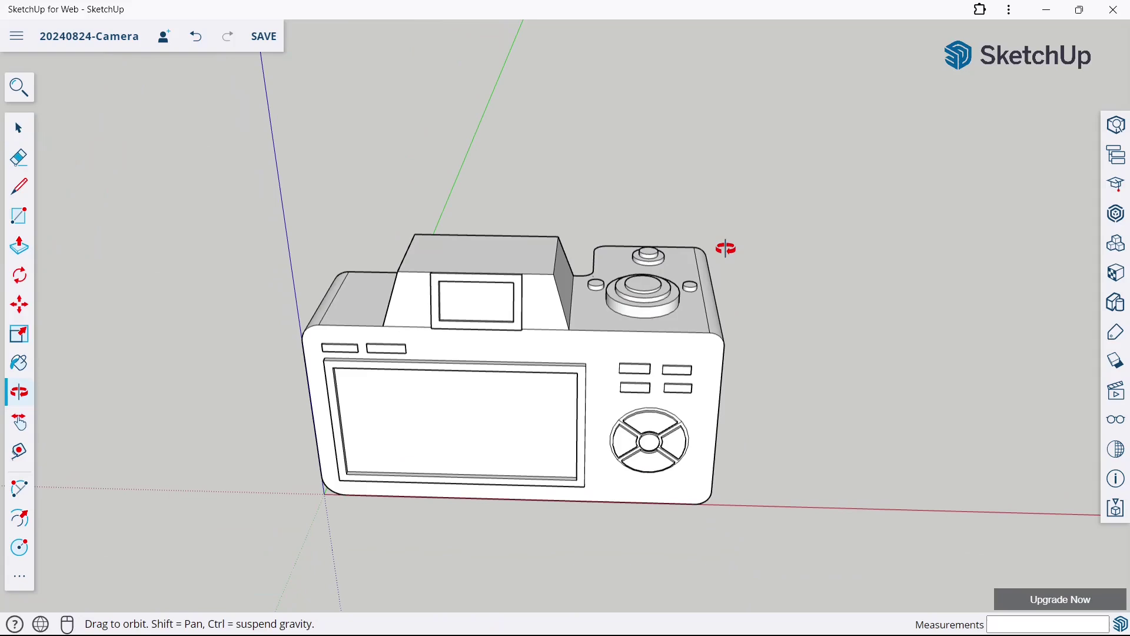
{"action": "mouse_move", "coordinate": [696, 312]}
{"action": "middle_mouse_down"}
{"action": "mouse_move", "coordinate": [762, 324]}
{"action": "mouse_move", "coordinate": [331, 281]}
{"action": "mouse_move", "coordinate": [702, 315]}
{"action": "mouse_move", "coordinate": [669, 379]}
{"action": "mouse_move", "coordinate": [542, 462]}
{"action": "middle_mouse_up"}
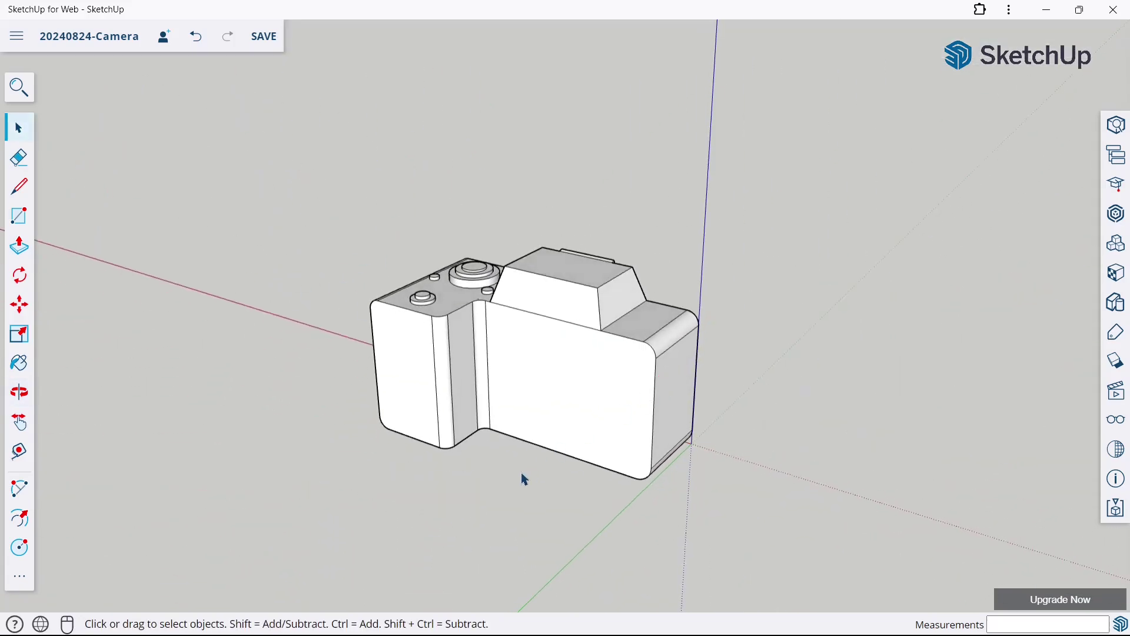
{"action": "left_click", "coordinate": [18, 547]}
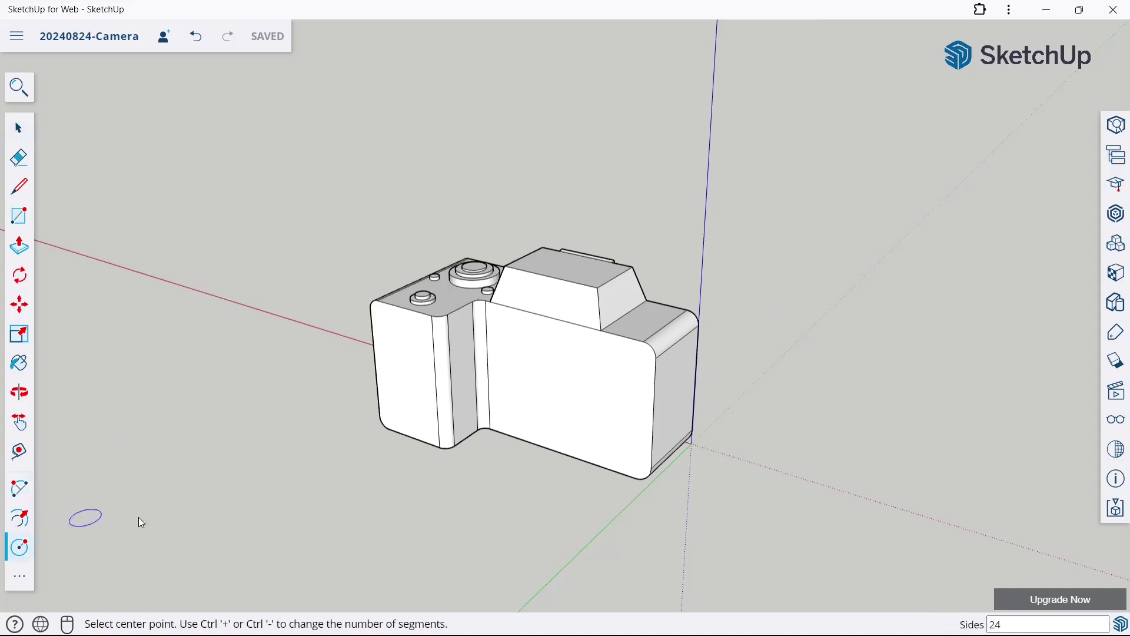
{"action": "mouse_move", "coordinate": [139, 523]}
{"action": "middle_mouse_down"}
{"action": "mouse_move", "coordinate": [530, 330]}
{"action": "mouse_move", "coordinate": [593, 322]}
{"action": "middle_mouse_up"}
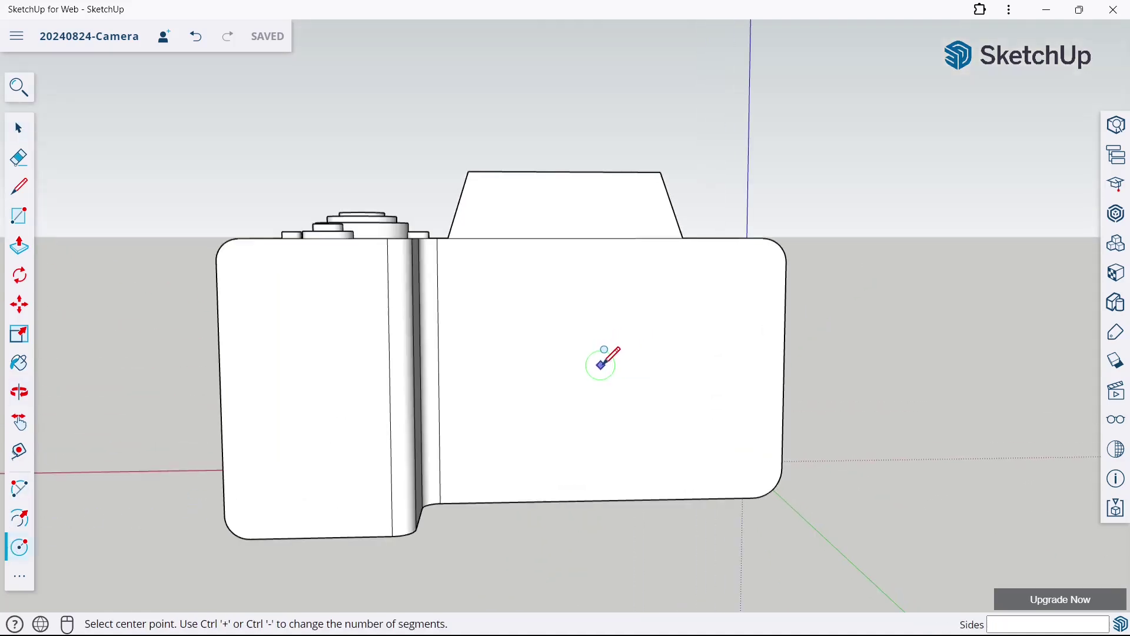
{"action": "left_click", "coordinate": [600, 367]}
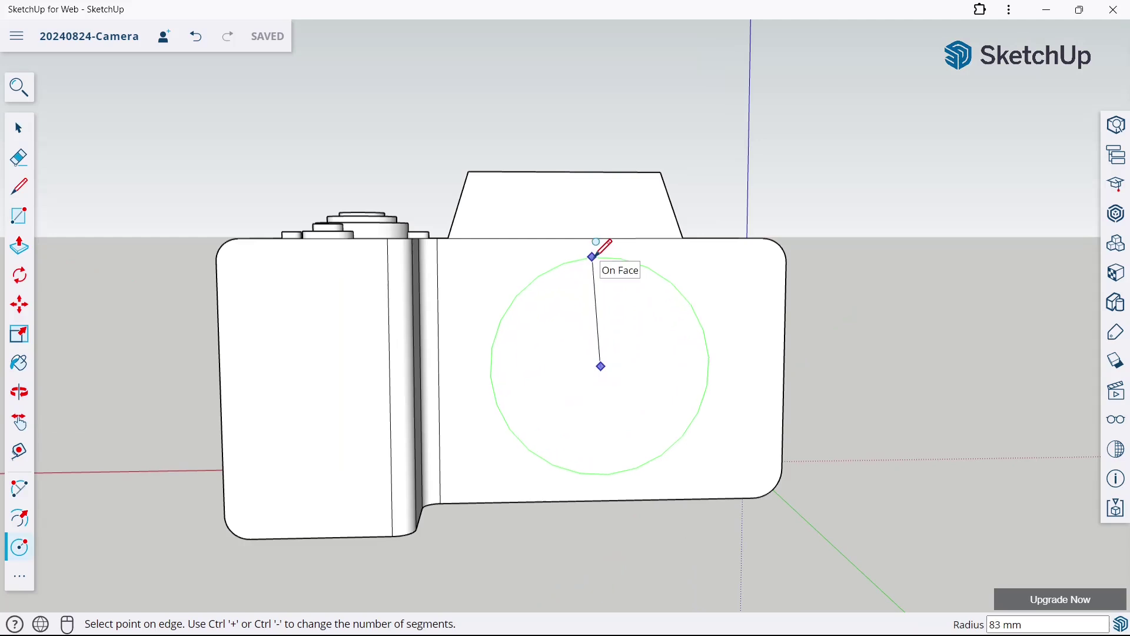
{"action": "type", "text": "80"}
{"action": "left_click", "coordinate": [592, 257]}
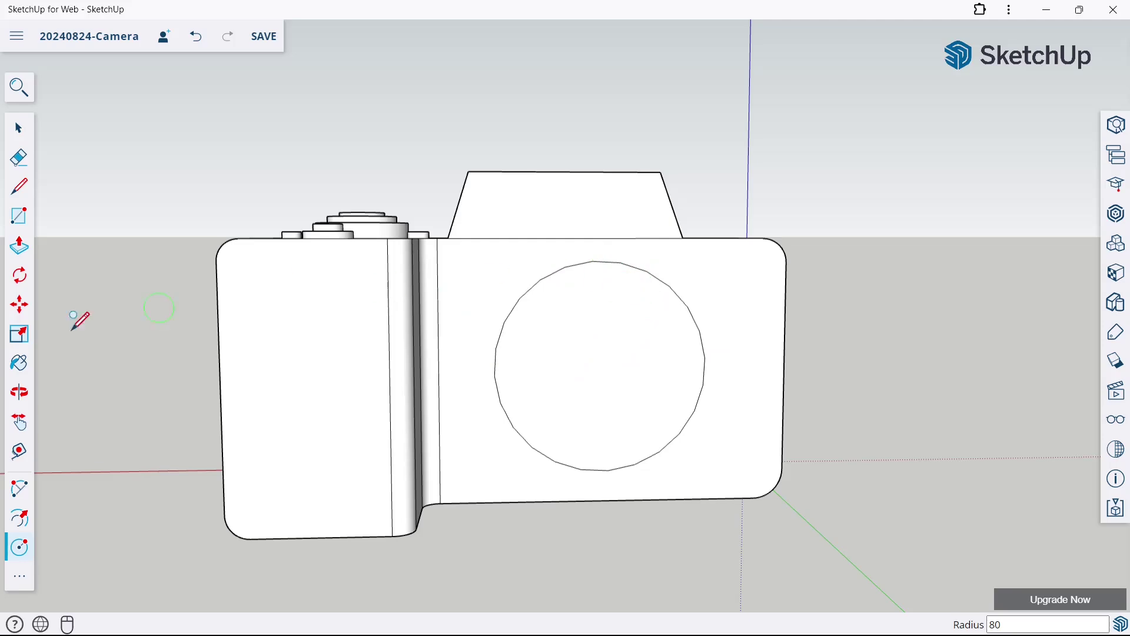
{"action": "left_click", "coordinate": [35, 525]}
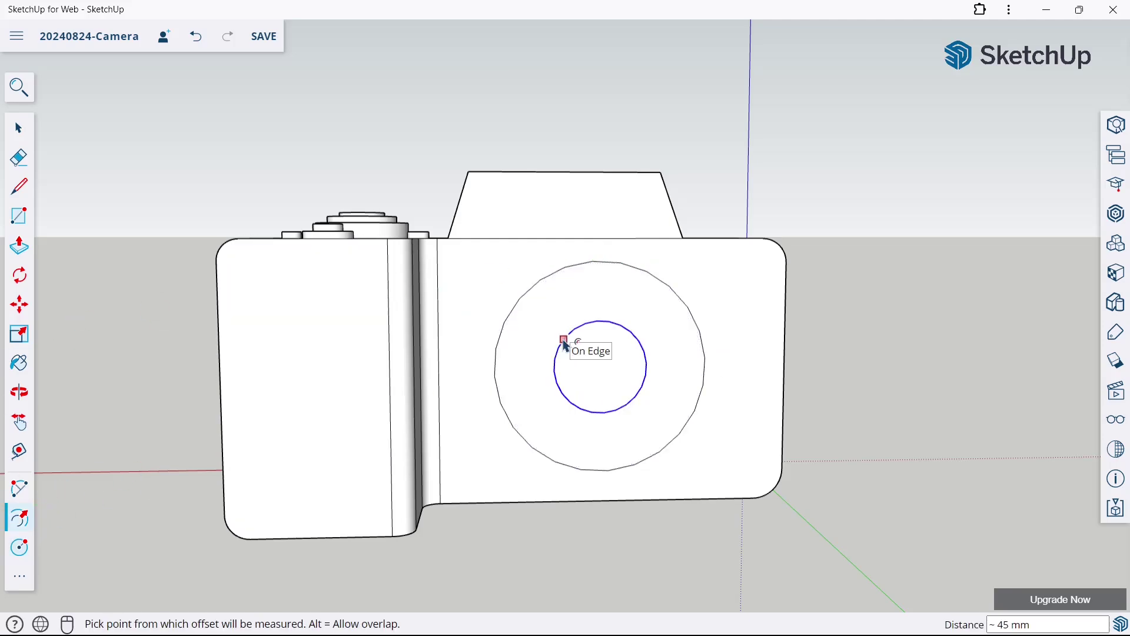
Step: Offset the lens circle 8 mm inward and pull the ring out into a 64 mm tube
{"action": "left_click", "coordinate": [513, 307]}
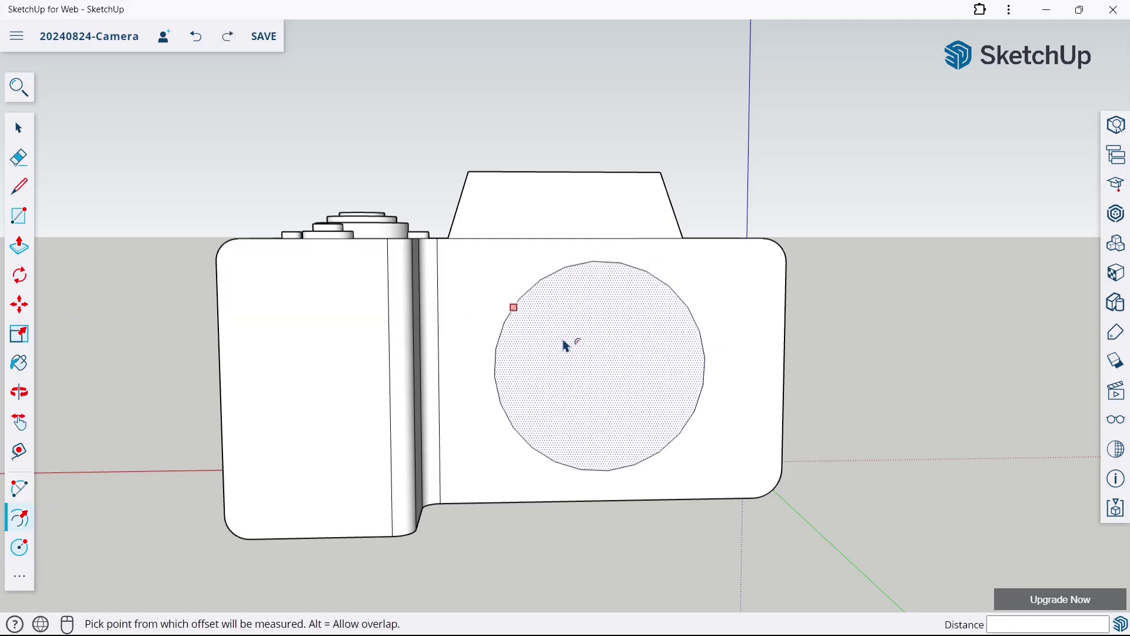
{"action": "left_click", "coordinate": [546, 273]}
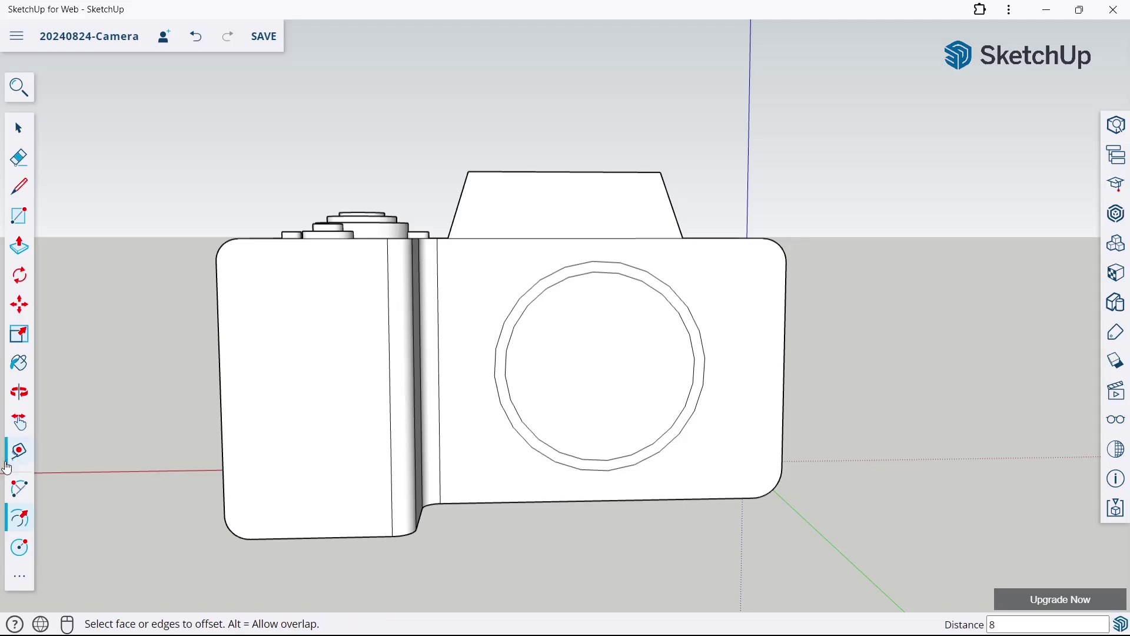
{"action": "left_click", "coordinate": [19, 246]}
{"action": "mouse_move", "coordinate": [412, 232]}
{"action": "middle_mouse_down"}
{"action": "mouse_move", "coordinate": [492, 320]}
{"action": "mouse_move", "coordinate": [606, 291]}
{"action": "middle_mouse_up"}
{"action": "scroll", "coordinate": [507, 306], "scroll_direction": "up", "scroll_amount": 3}
{"action": "left_click", "coordinate": [507, 306]}
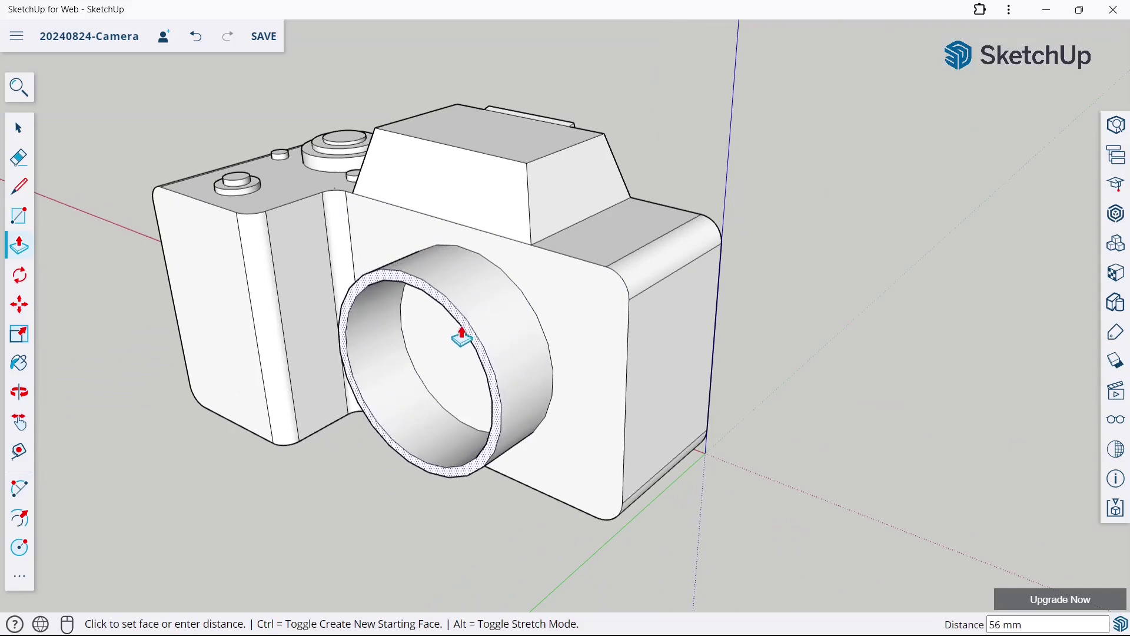
{"action": "left_click", "coordinate": [455, 341]}
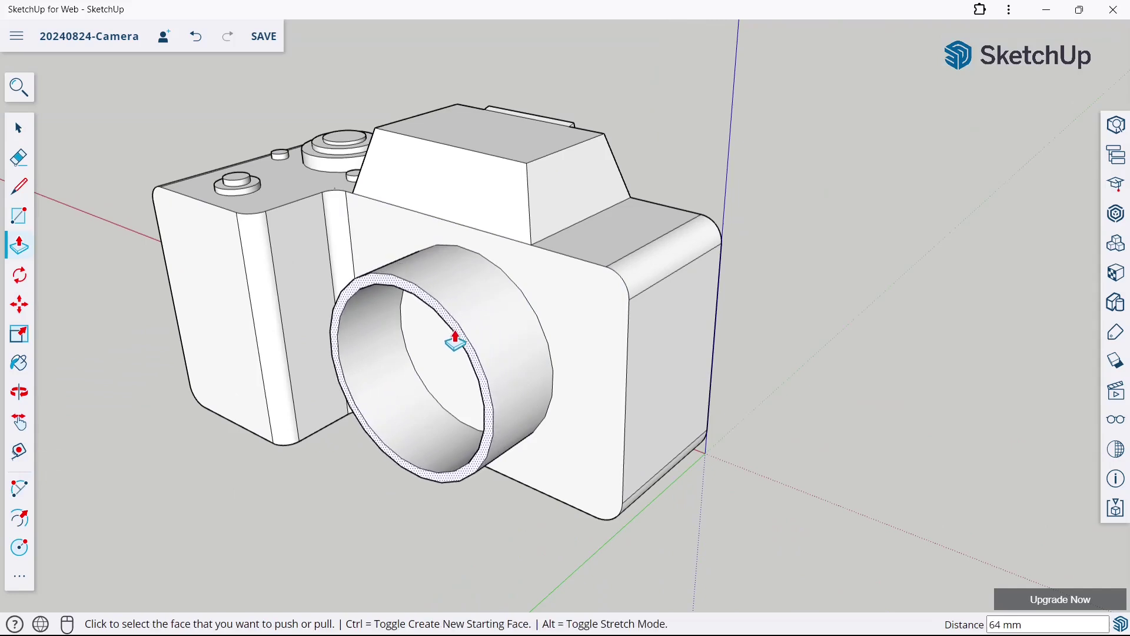
Step: Bring the inner lens face flush with the rim, then extrude it 122 mm forward
{"action": "left_click", "coordinate": [454, 371]}
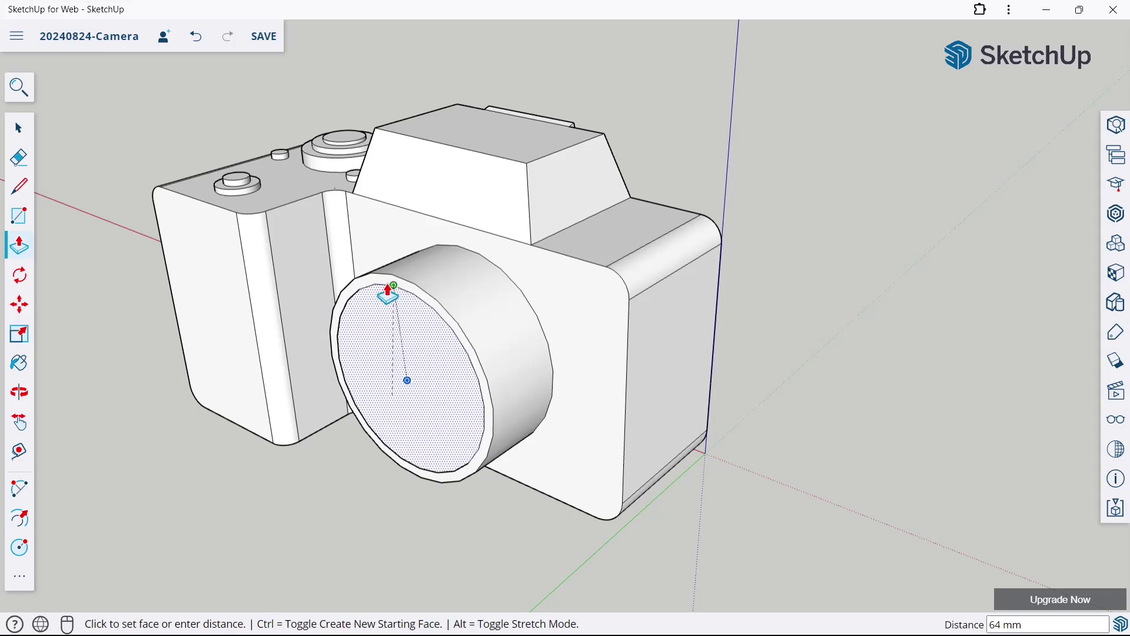
{"action": "left_click", "coordinate": [408, 302]}
{"action": "scroll", "coordinate": [630, 288], "scroll_direction": "down", "scroll_amount": 3}
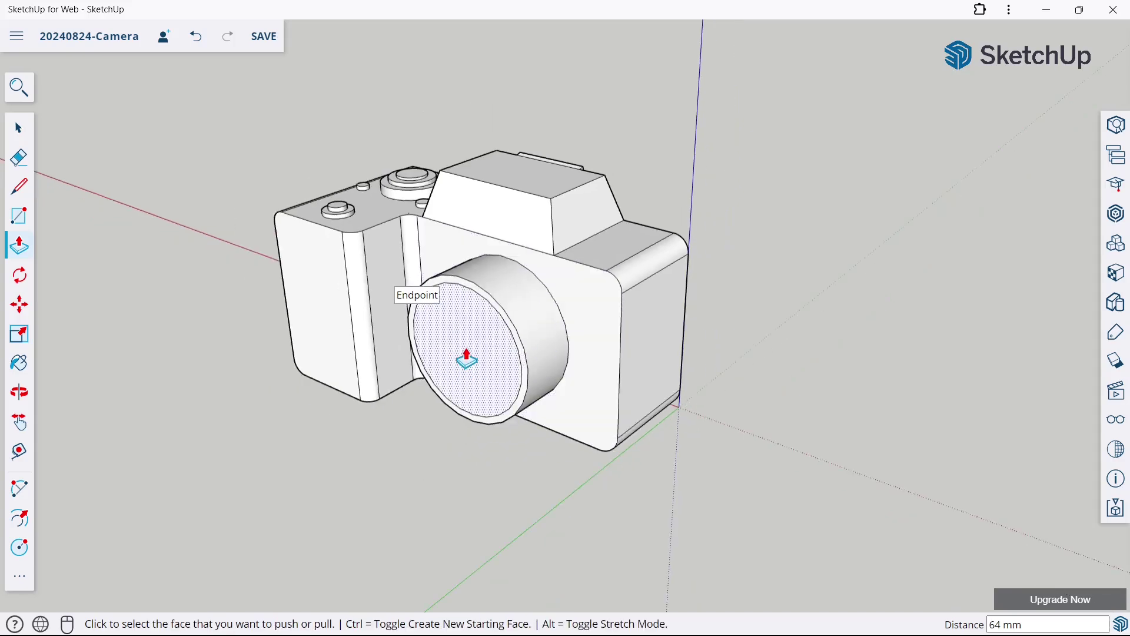
{"action": "mouse_move", "coordinate": [467, 359]}
{"action": "middle_mouse_down"}
{"action": "mouse_move", "coordinate": [772, 353]}
{"action": "mouse_move", "coordinate": [825, 319]}
{"action": "middle_mouse_up"}
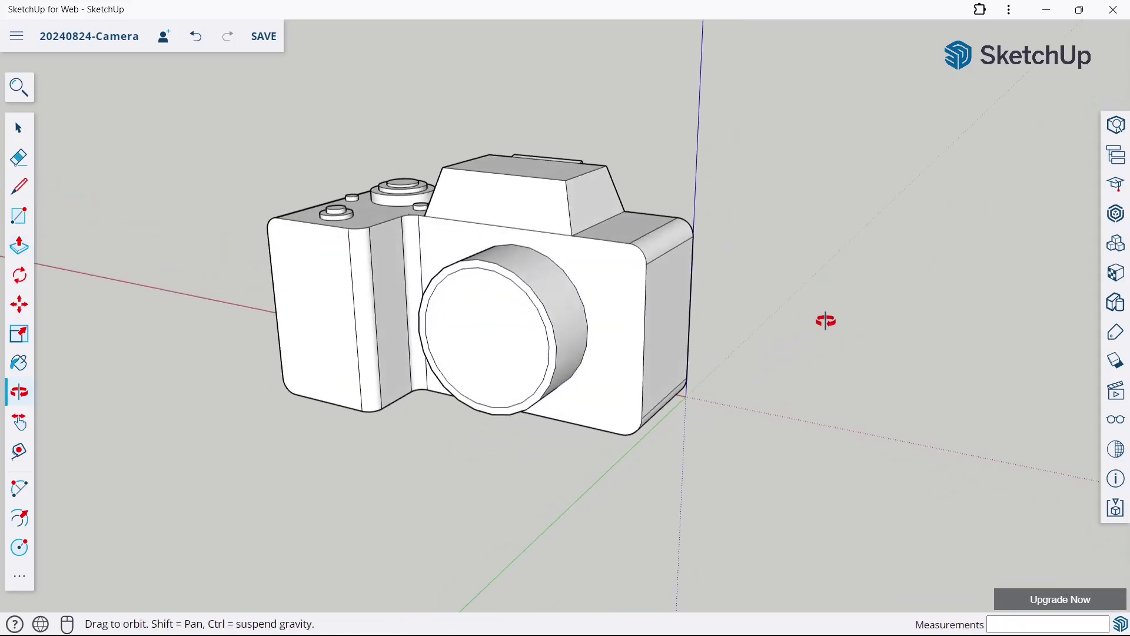
{"action": "left_click", "coordinate": [546, 336]}
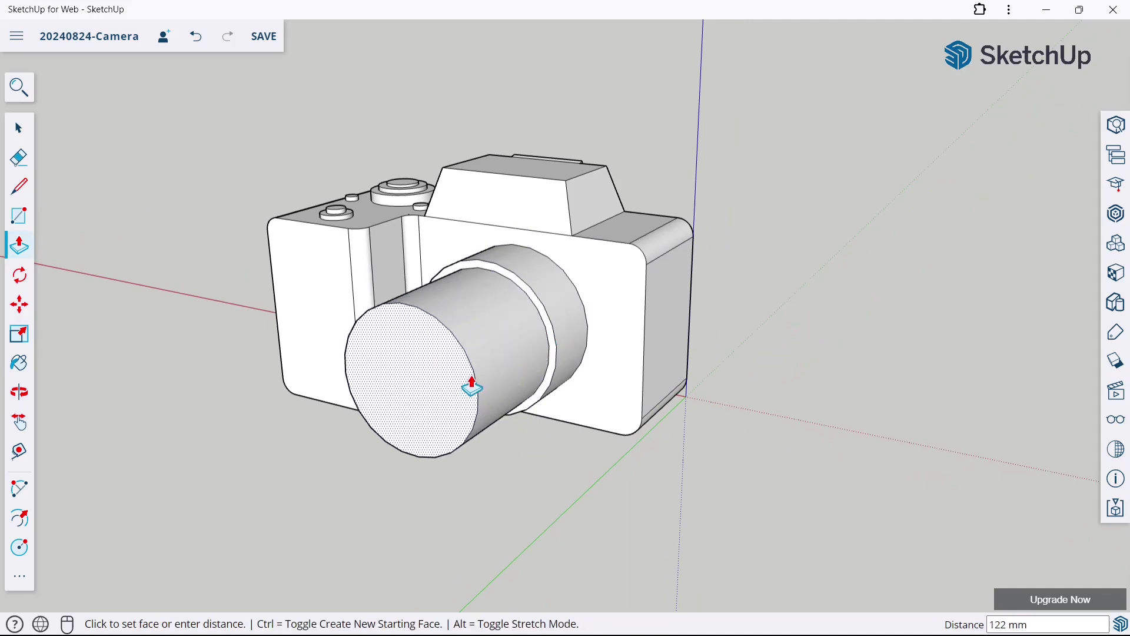
{"action": "left_click", "coordinate": [471, 385]}
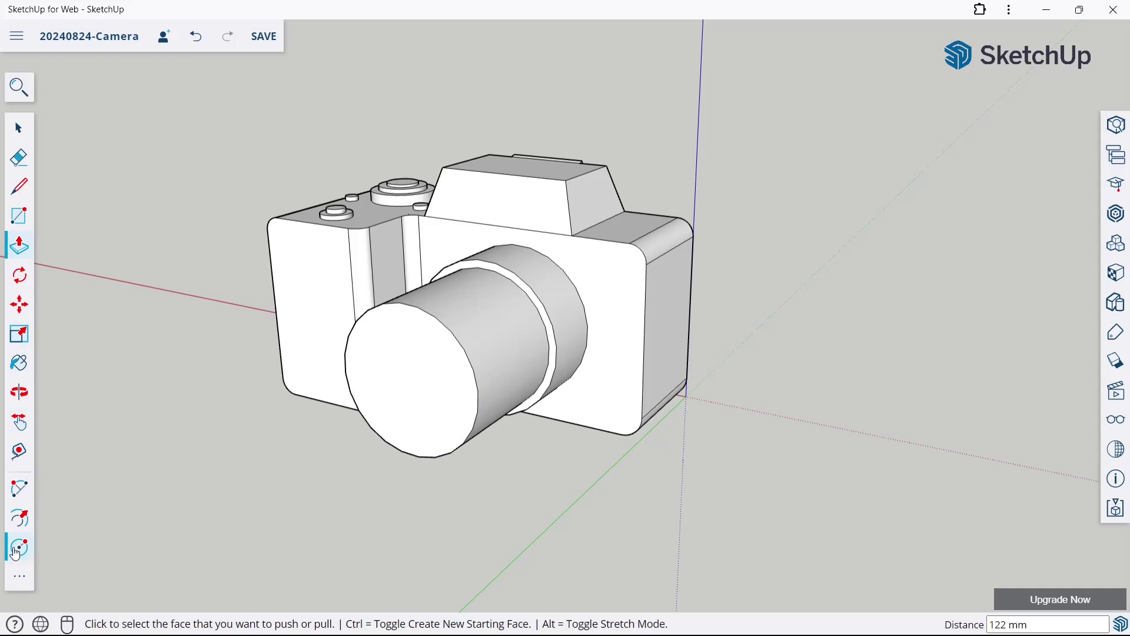
Step: Offset an 8 mm rim on the lens front and recess the inner face 55 mm
{"action": "left_click", "coordinate": [23, 516]}
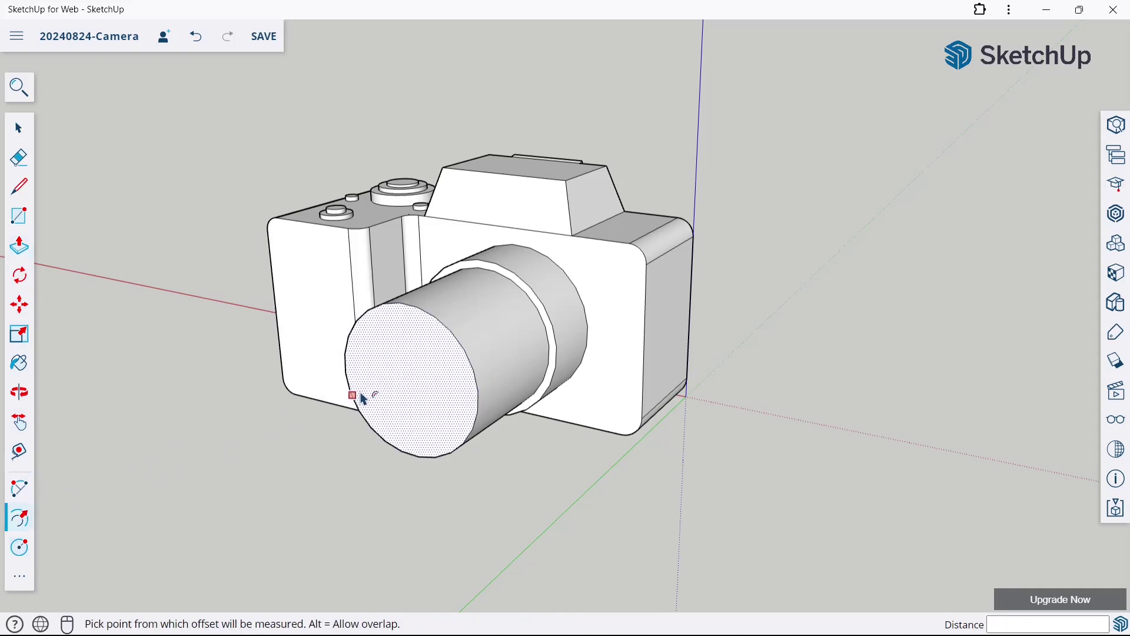
{"action": "double_click", "coordinate": [396, 375]}
{"action": "left_click", "coordinate": [407, 307]}
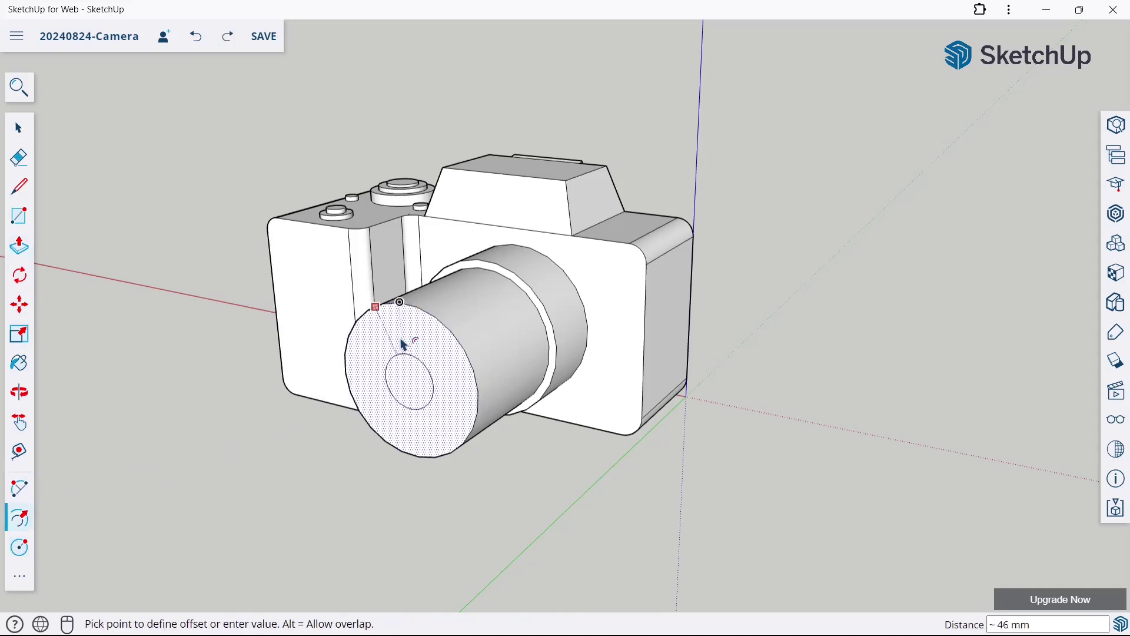
{"action": "left_click", "coordinate": [399, 292]}
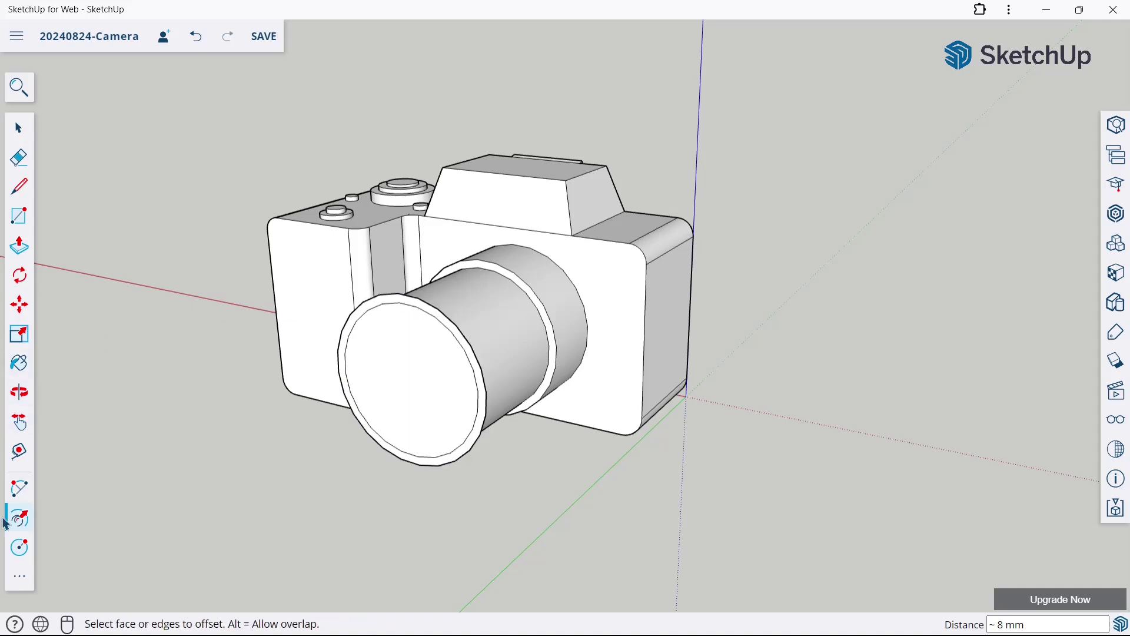
{"action": "left_click", "coordinate": [23, 251]}
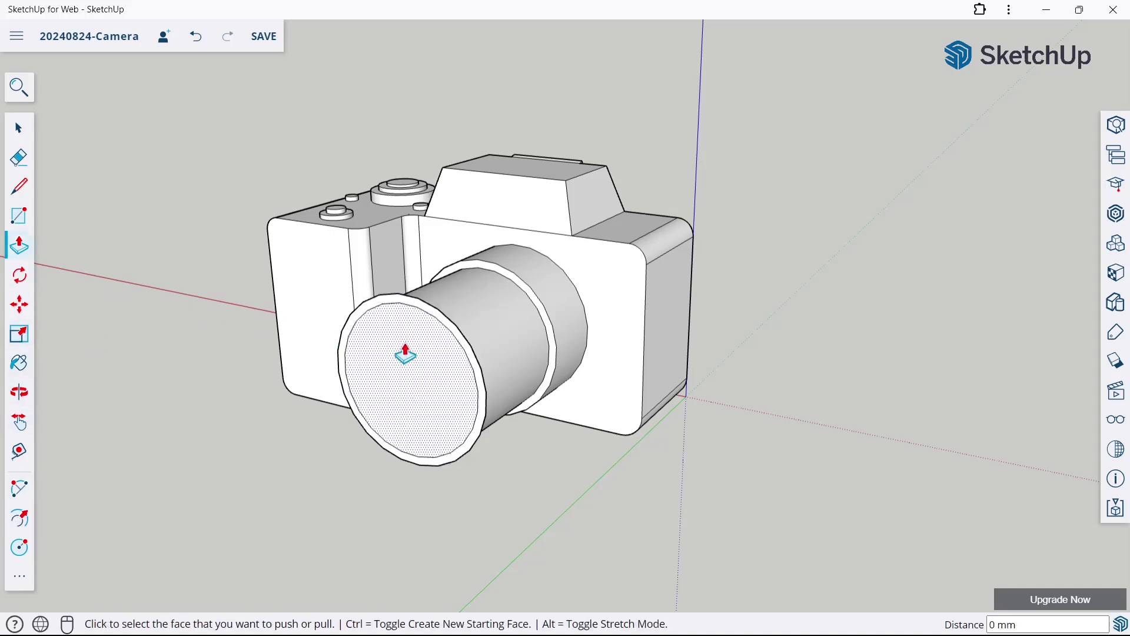
{"action": "left_click", "coordinate": [414, 319]}
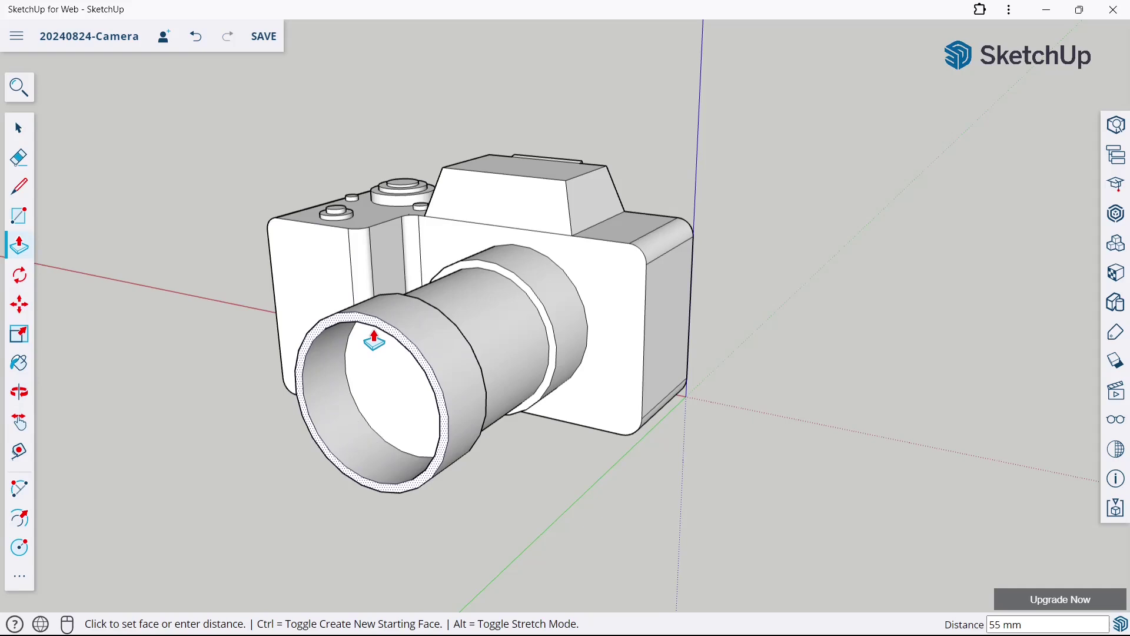
{"action": "left_click", "coordinate": [370, 353]}
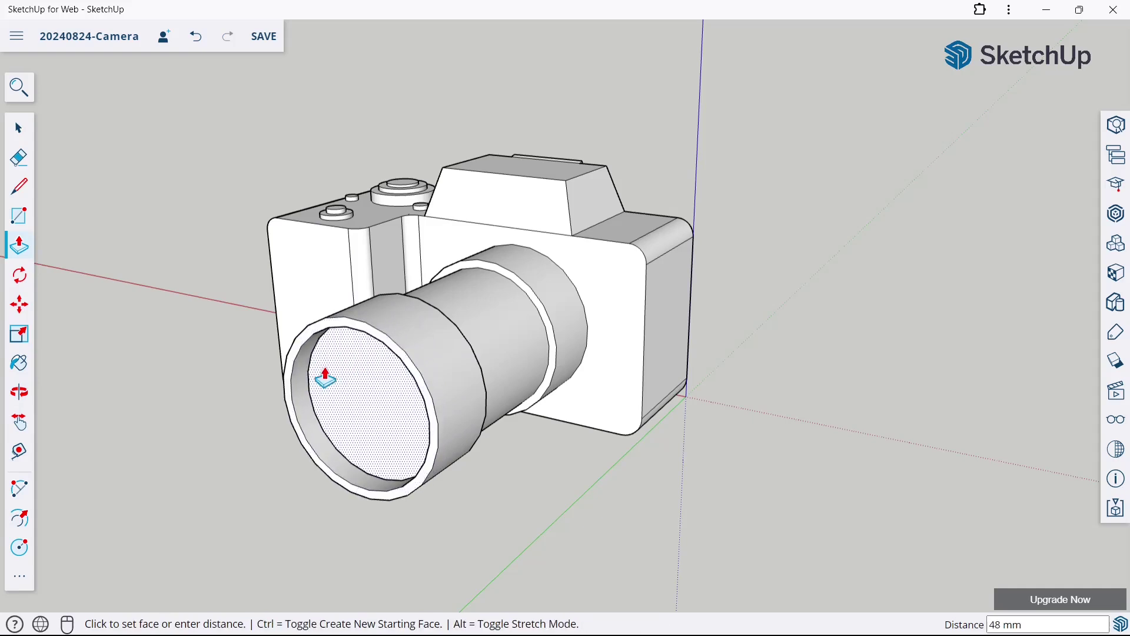
{"action": "key", "text": "Escape"}
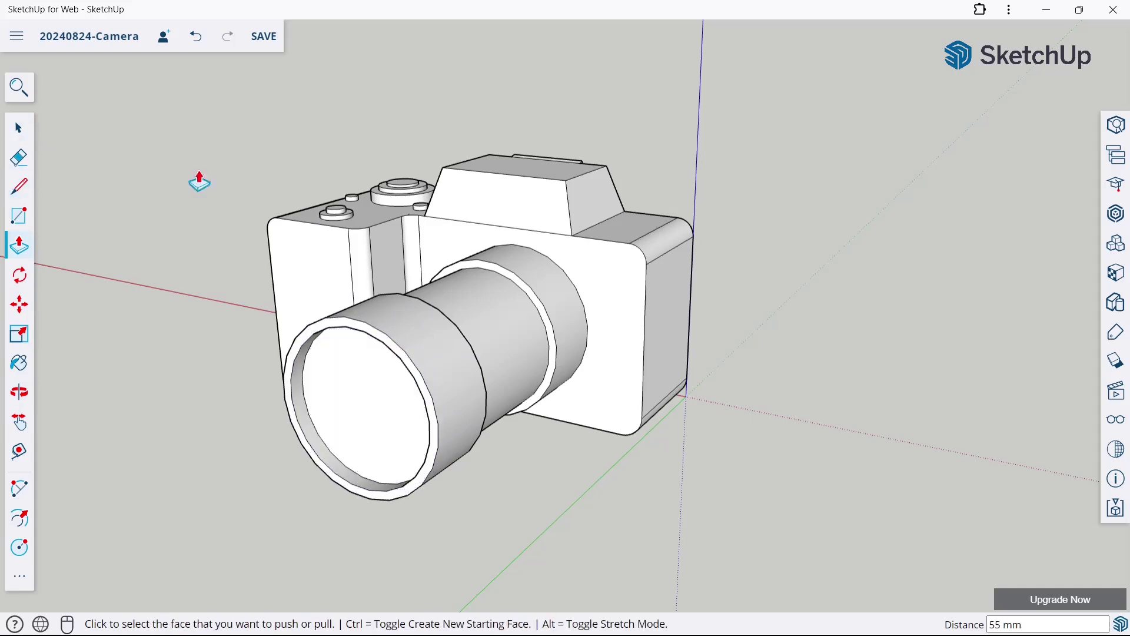
Step: Orbit around the camera to view the finished lens from a higher angle
{"action": "scroll", "coordinate": [441, 320], "scroll_direction": "down", "scroll_amount": 3}
{"action": "middle_click_drag", "start_coordinate": [442, 320], "coordinate": [555, 311]}
{"action": "left_click", "coordinate": [18, 127]}
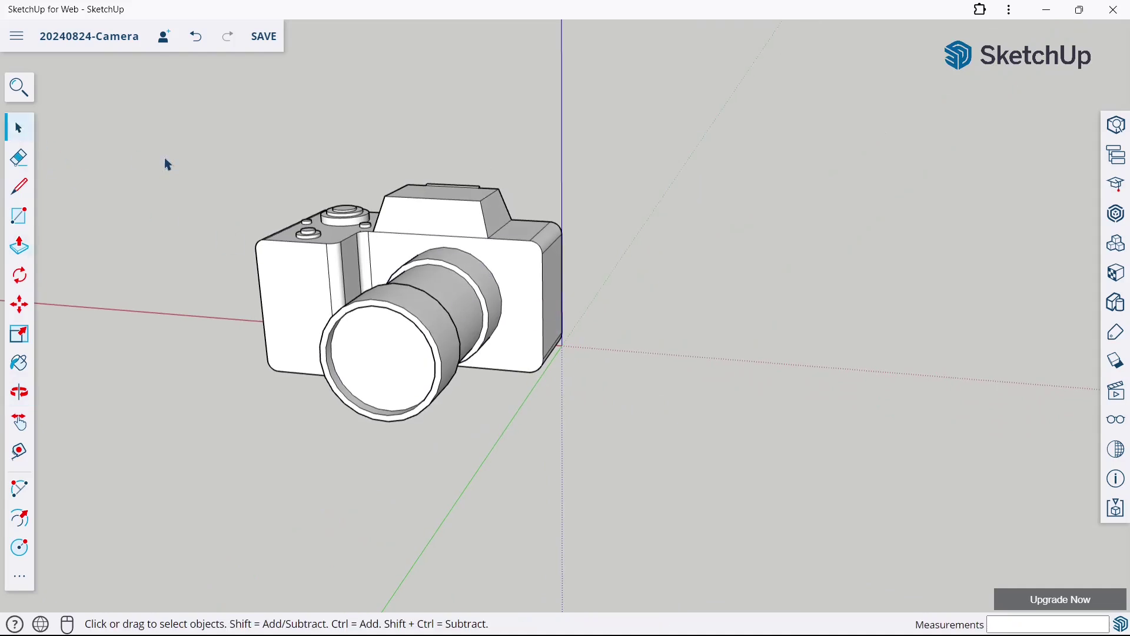
{"action": "middle_click_drag", "start_coordinate": [168, 164], "coordinate": [598, 302]}
{"action": "scroll", "coordinate": [450, 396], "scroll_direction": "down", "scroll_amount": 2}
{"action": "middle_click_drag", "start_coordinate": [449, 396], "coordinate": [501, 413]}
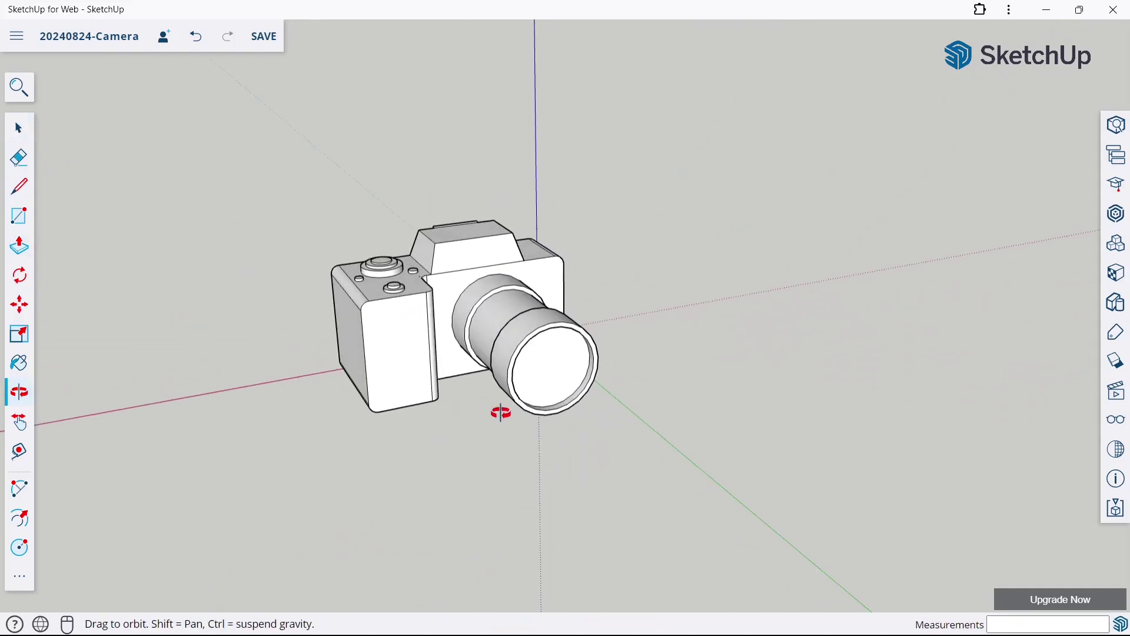
{"action": "middle_click_drag", "start_coordinate": [488, 374], "coordinate": [337, 384]}
{"action": "scroll", "coordinate": [265, 355], "scroll_direction": "up", "scroll_amount": 1}
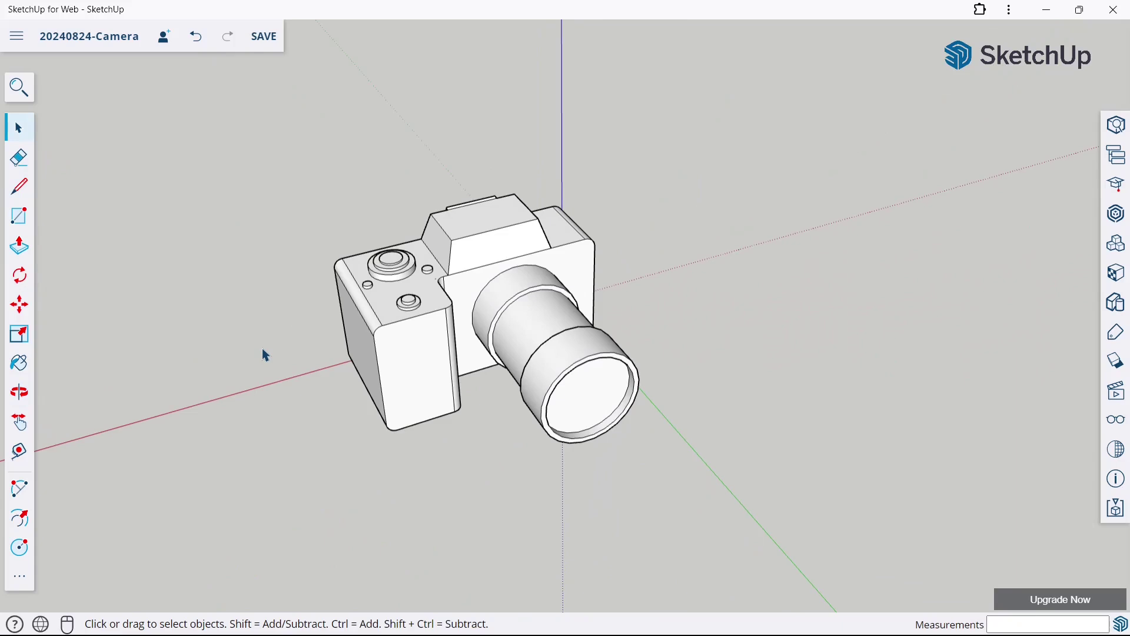
Step: Save the model and draw a 7 mm-radius circle on the viewfinder housing front
{"action": "key", "text": "ctrl+s"}
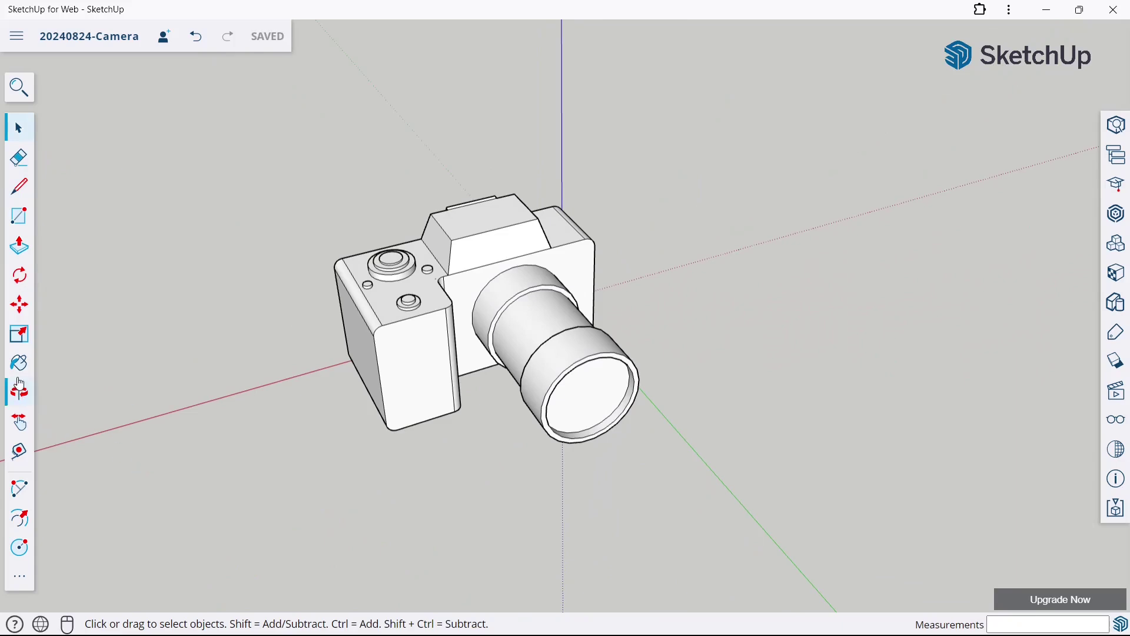
{"action": "left_click", "coordinate": [18, 541]}
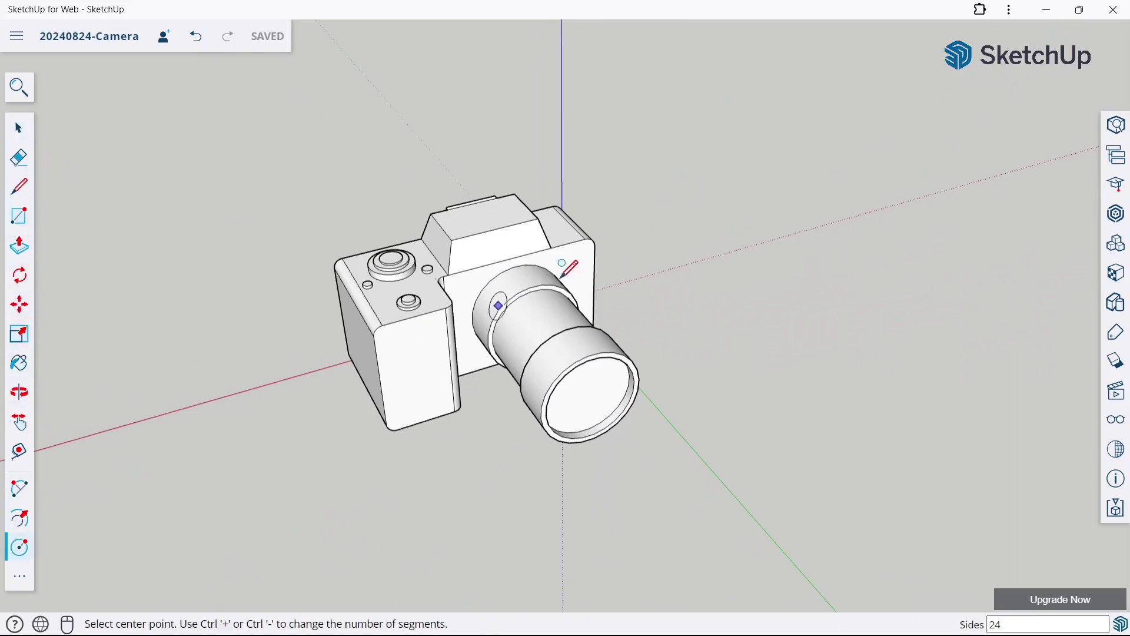
{"action": "middle_click_drag", "start_coordinate": [560, 265], "coordinate": [560, 210]}
{"action": "scroll", "coordinate": [537, 192], "scroll_direction": "up", "scroll_amount": 2}
{"action": "scroll", "coordinate": [476, 277], "scroll_direction": "up", "scroll_amount": 3}
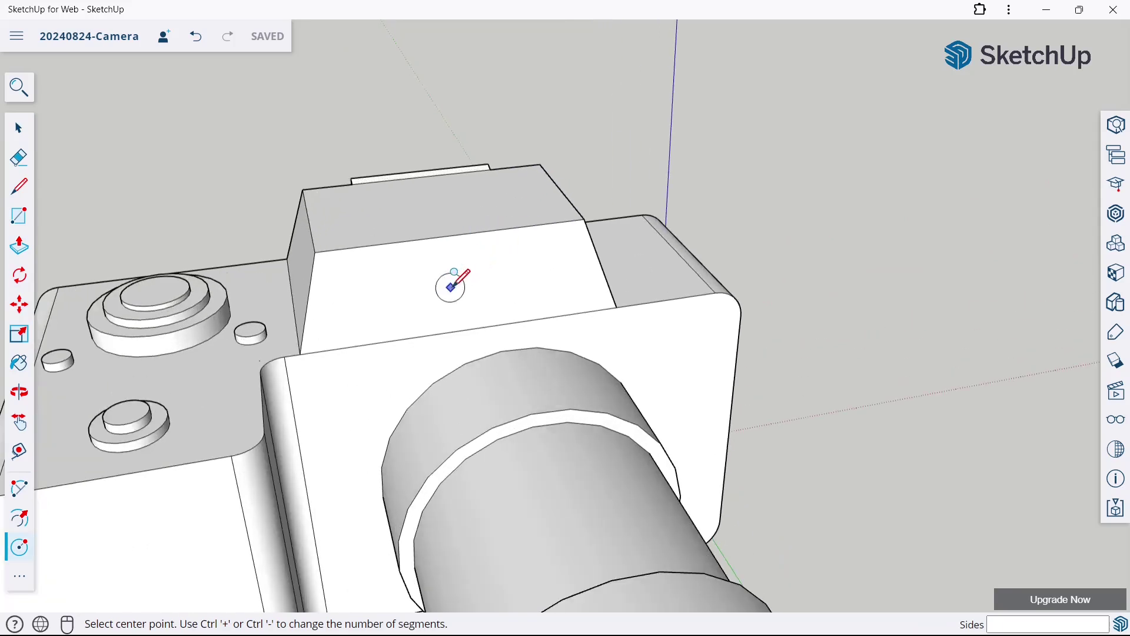
{"action": "left_click", "coordinate": [458, 280]}
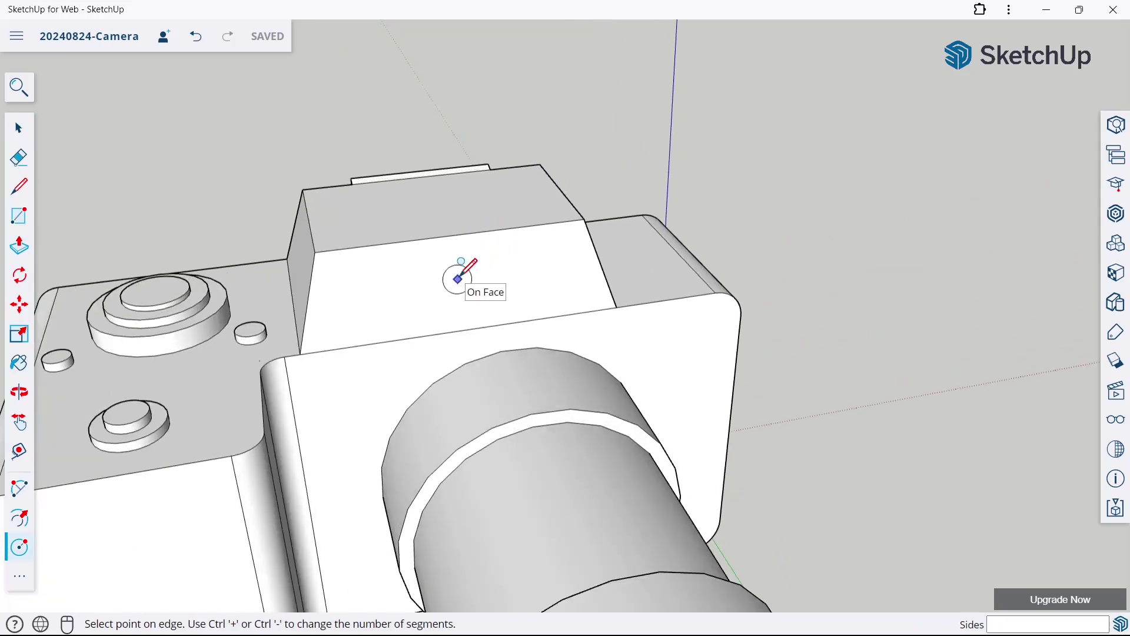
{"action": "left_click", "coordinate": [461, 260]}
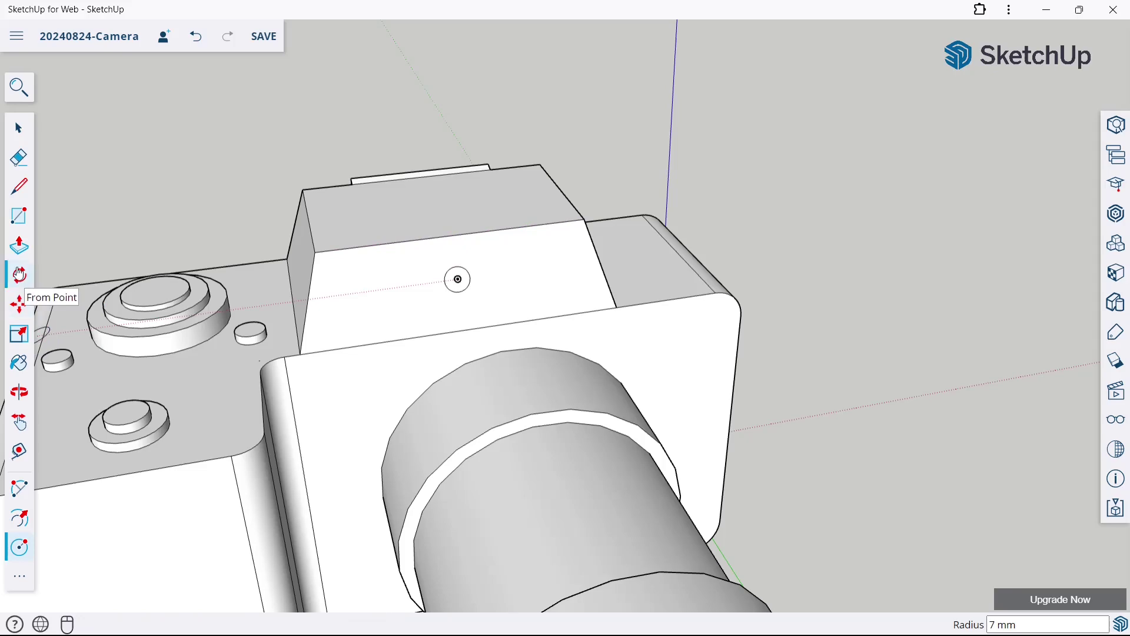
Step: Pull the small viewfinder circle out 5 mm into a knob
{"action": "left_click", "coordinate": [19, 245]}
{"action": "left_click", "coordinate": [460, 292]}
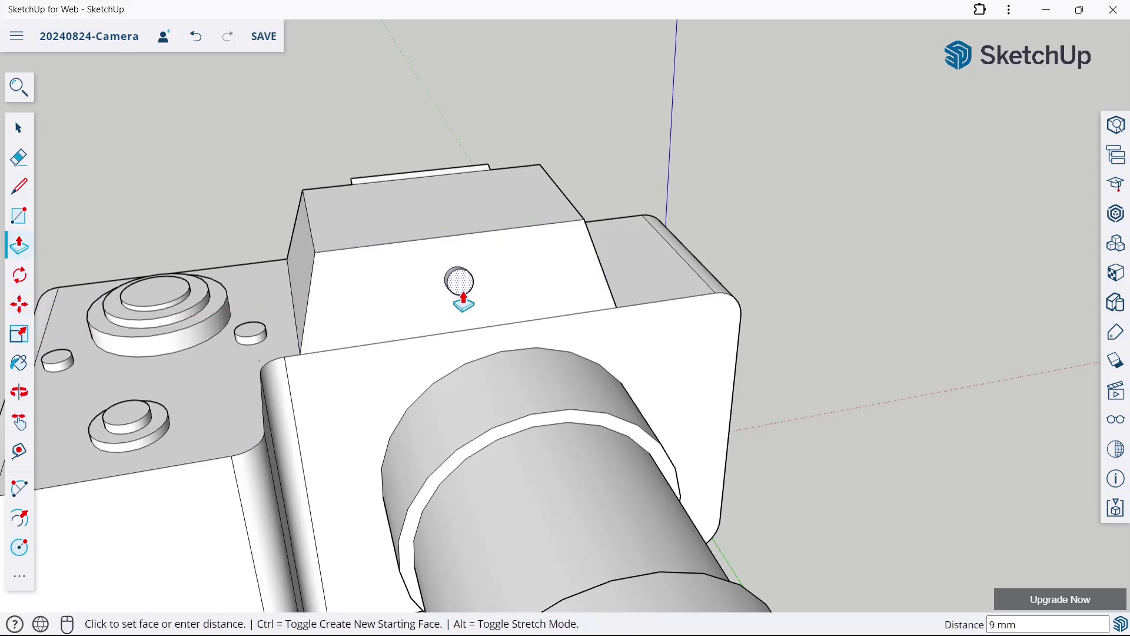
{"action": "scroll", "coordinate": [463, 301], "scroll_direction": "down", "scroll_amount": 3}
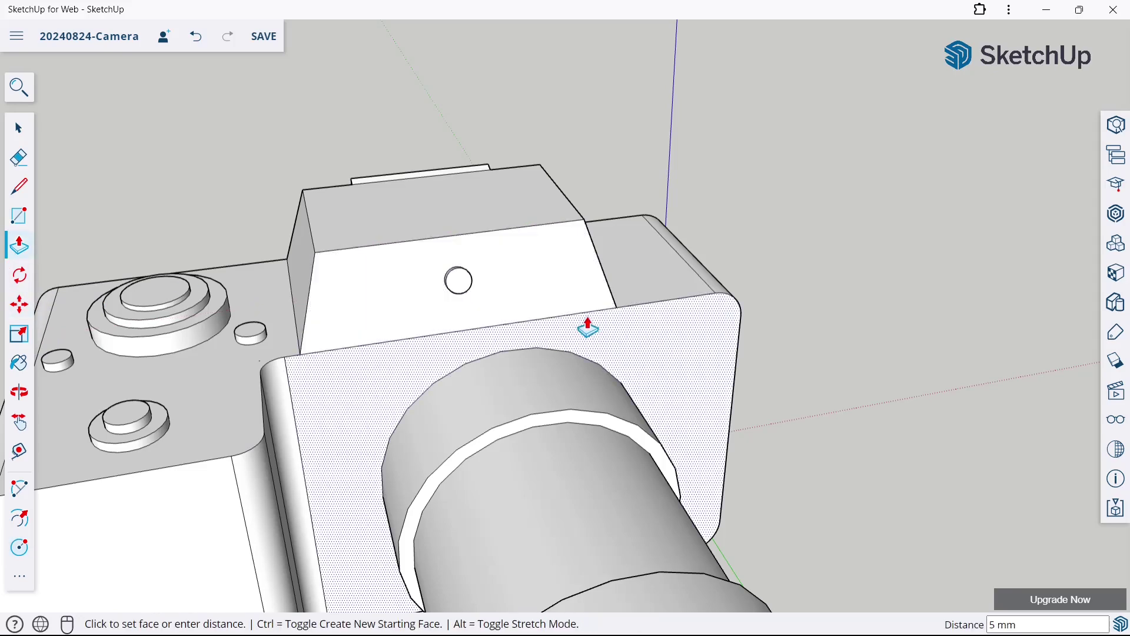
{"action": "left_click", "coordinate": [489, 227]}
{"action": "scroll", "coordinate": [489, 228], "scroll_direction": "down", "scroll_amount": 3}
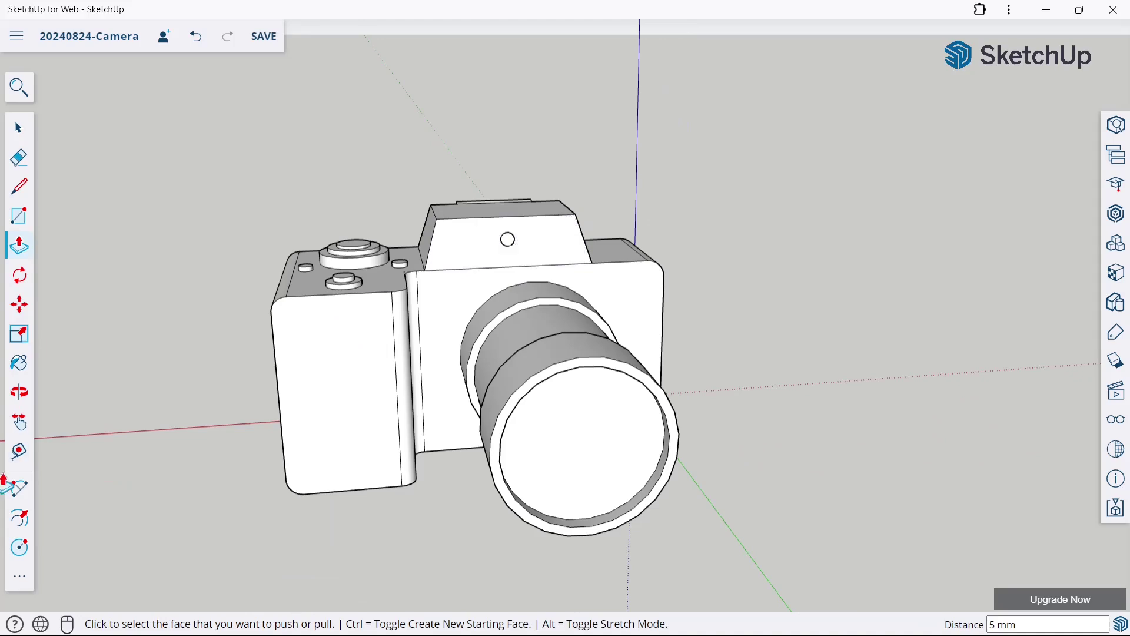
Step: Draw a 57 by 21 mm rectangle on the front of the left grip
{"action": "left_click", "coordinate": [20, 223]}
{"action": "mouse_move", "coordinate": [412, 407]}
{"action": "middle_mouse_down"}
{"action": "mouse_move", "coordinate": [430, 424]}
{"action": "mouse_move", "coordinate": [422, 330]}
{"action": "middle_mouse_up"}
{"action": "scroll", "coordinate": [359, 295], "scroll_direction": "up", "scroll_amount": 3}
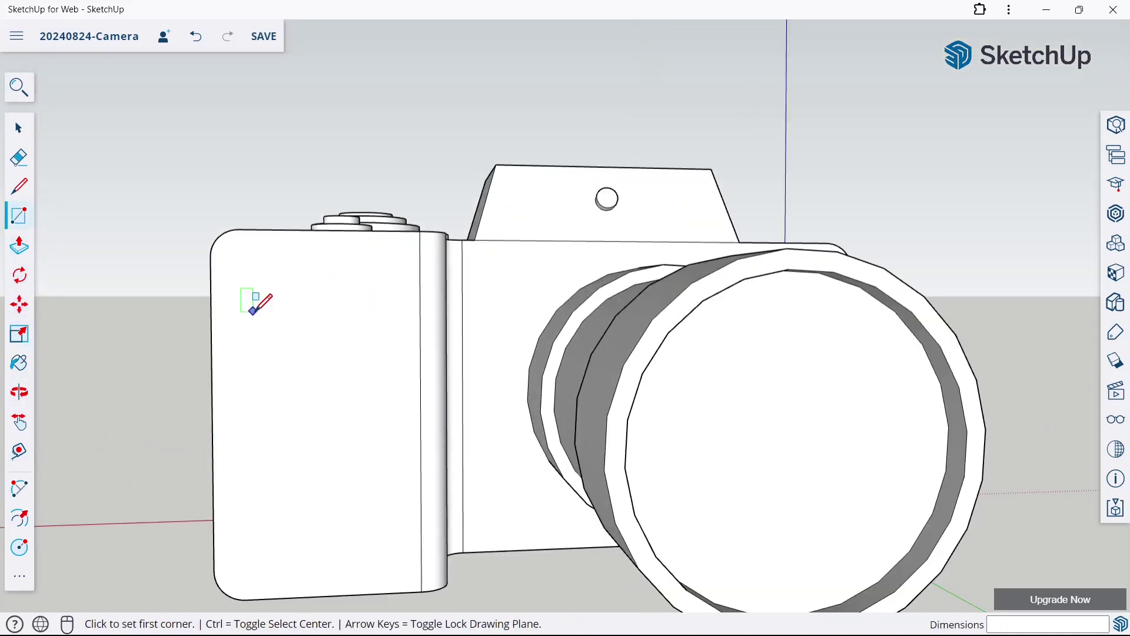
{"action": "left_click", "coordinate": [270, 287]}
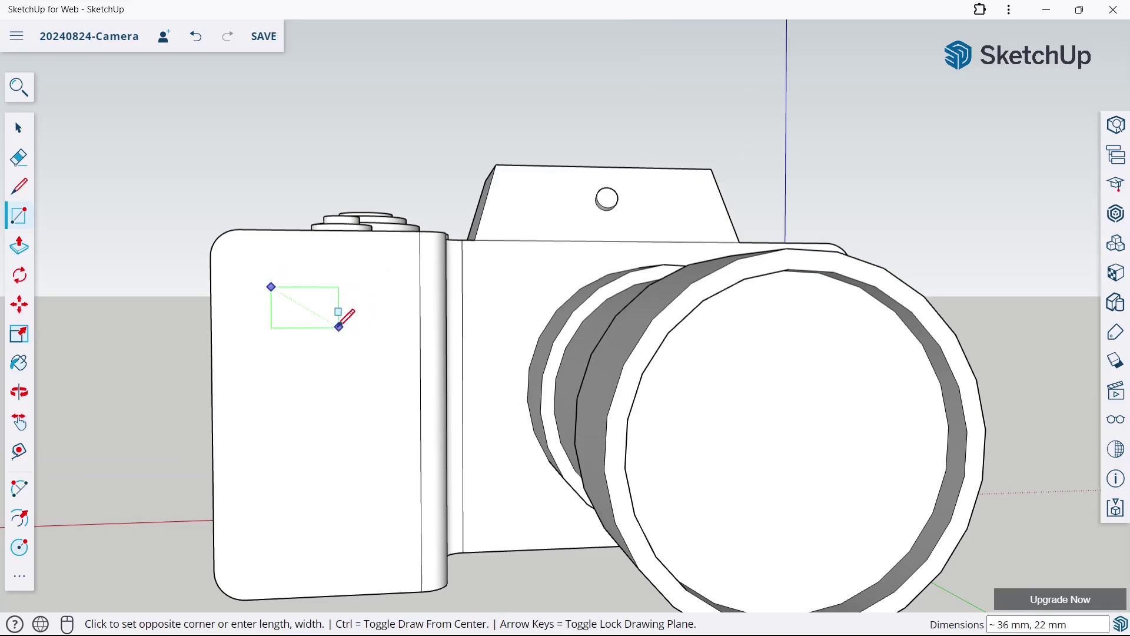
{"action": "left_click", "coordinate": [380, 325]}
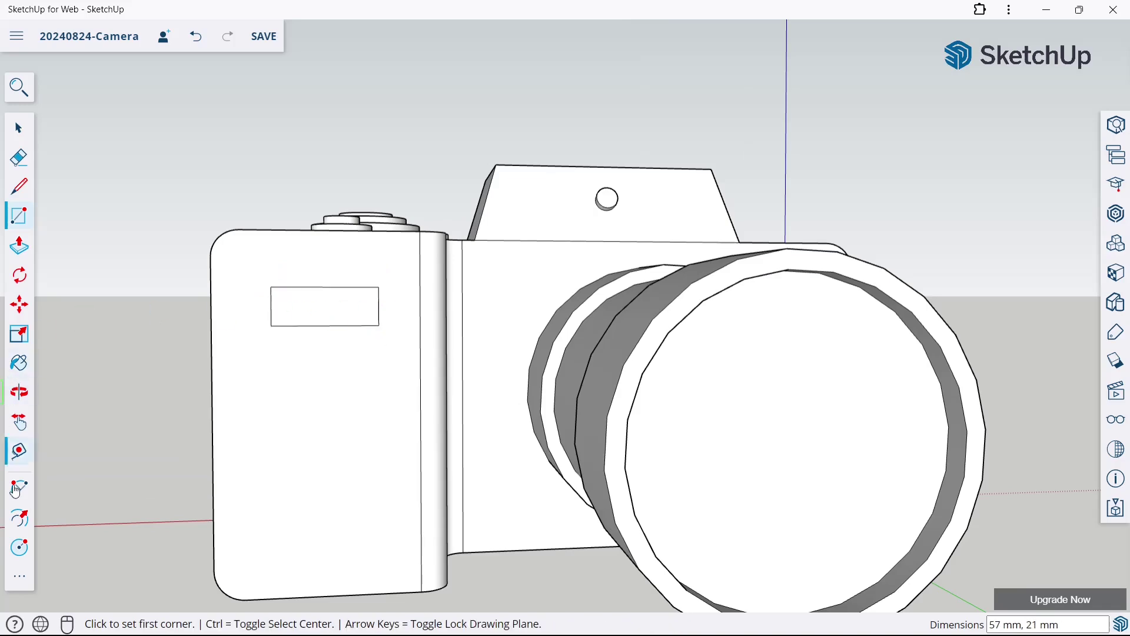
Step: Pull the grip rectangle out 10 mm into a block
{"action": "left_click", "coordinate": [21, 252]}
{"action": "middle_click_drag", "start_coordinate": [303, 298], "coordinate": [404, 404]}
{"action": "left_click", "coordinate": [358, 403]}
{"action": "type", "text": "10"}
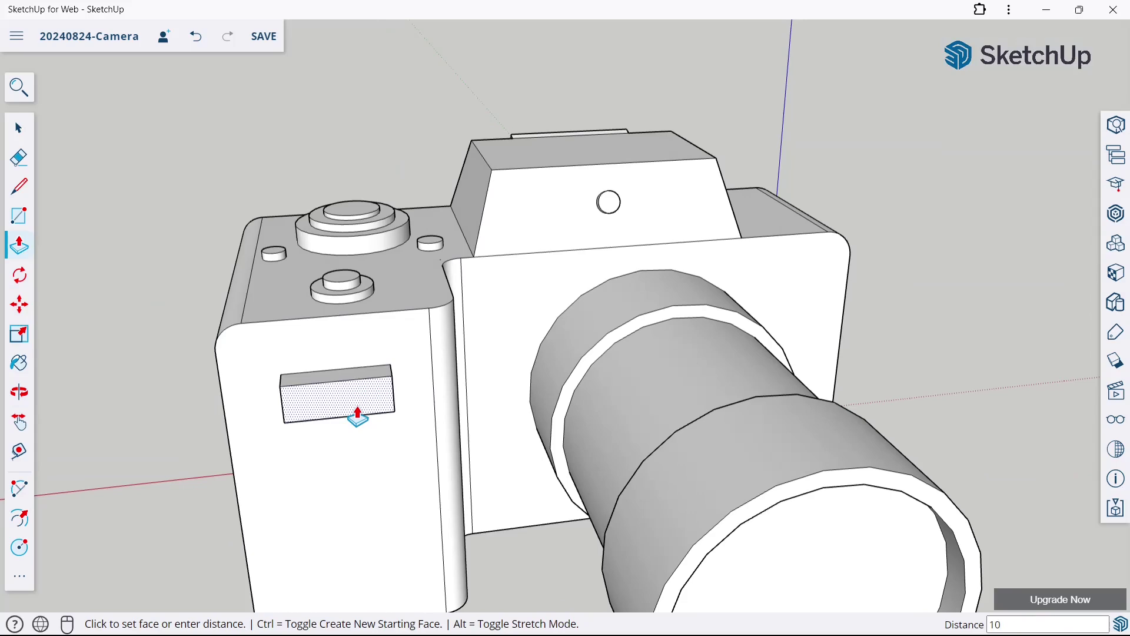
{"action": "key", "text": "Return"}
{"action": "left_click", "coordinate": [30, 138]}
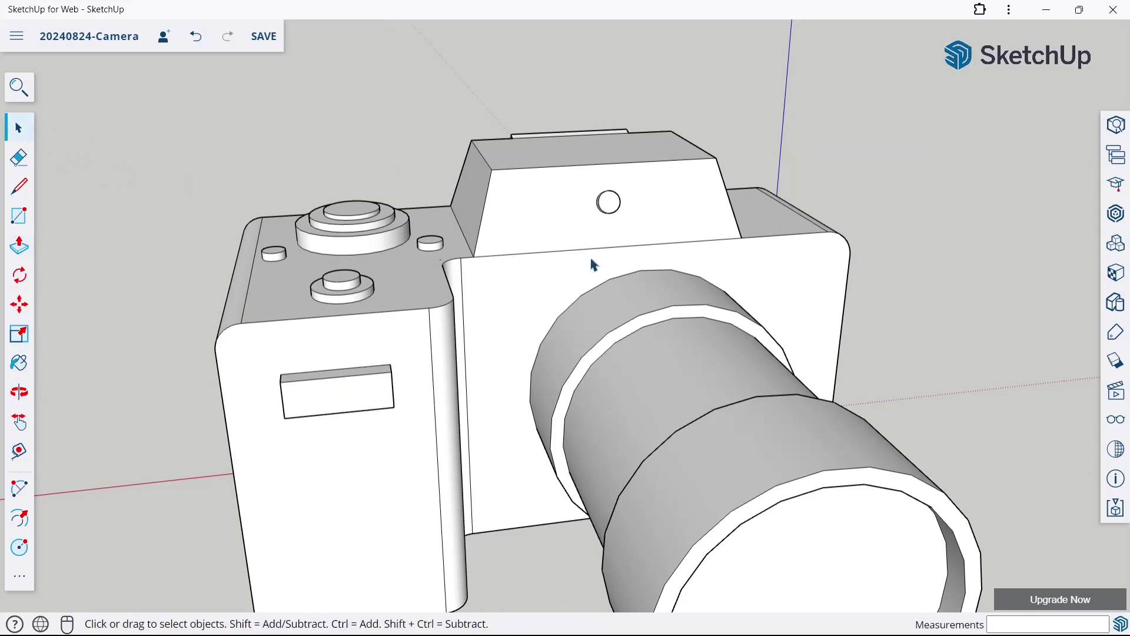
{"action": "scroll", "coordinate": [594, 265], "scroll_direction": "down", "scroll_amount": 3}
{"action": "mouse_move", "coordinate": [594, 265]}
{"action": "middle_mouse_down"}
{"action": "mouse_move", "coordinate": [593, 235]}
{"action": "mouse_move", "coordinate": [677, 233]}
{"action": "mouse_move", "coordinate": [671, 260]}
{"action": "middle_mouse_up"}
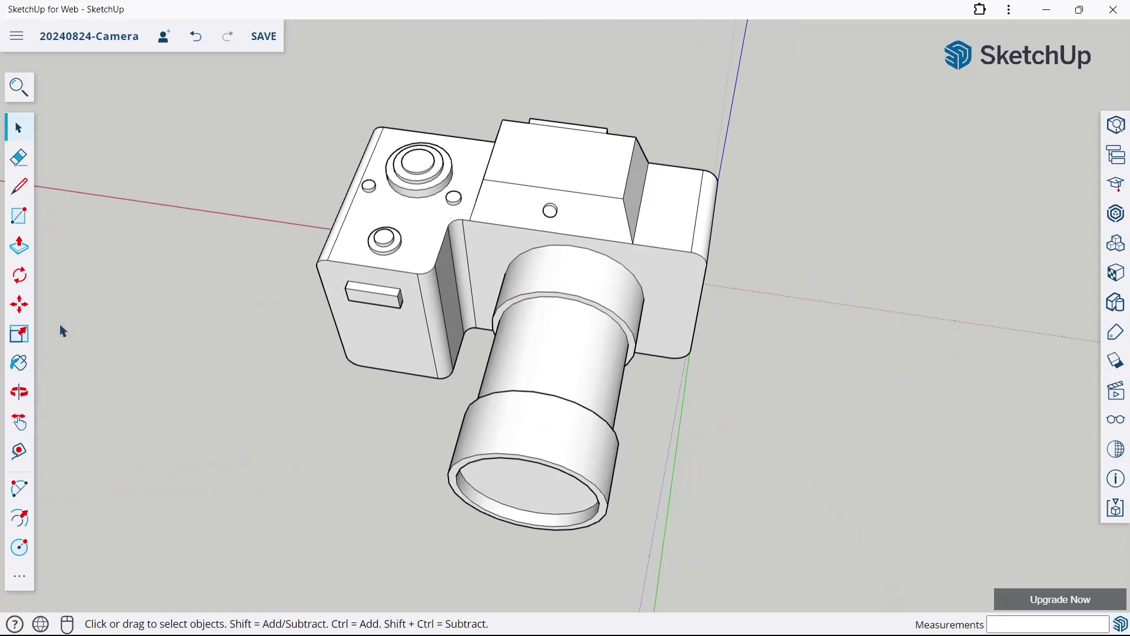
Step: Draw a 20 mm-radius circle on the top-right face and raise it 7 mm
{"action": "left_click", "coordinate": [20, 547]}
{"action": "scroll", "coordinate": [666, 159], "scroll_direction": "up", "scroll_amount": 3}
{"action": "scroll", "coordinate": [712, 167], "scroll_direction": "up", "scroll_amount": 1}
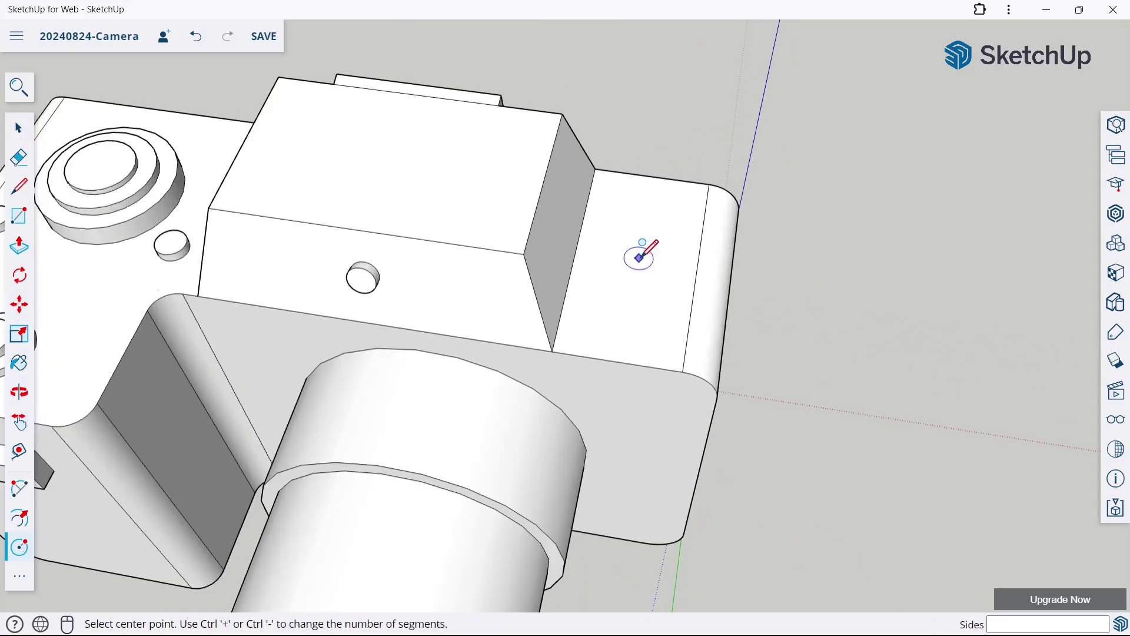
{"action": "left_click", "coordinate": [644, 263]}
{"action": "left_click", "coordinate": [649, 232]}
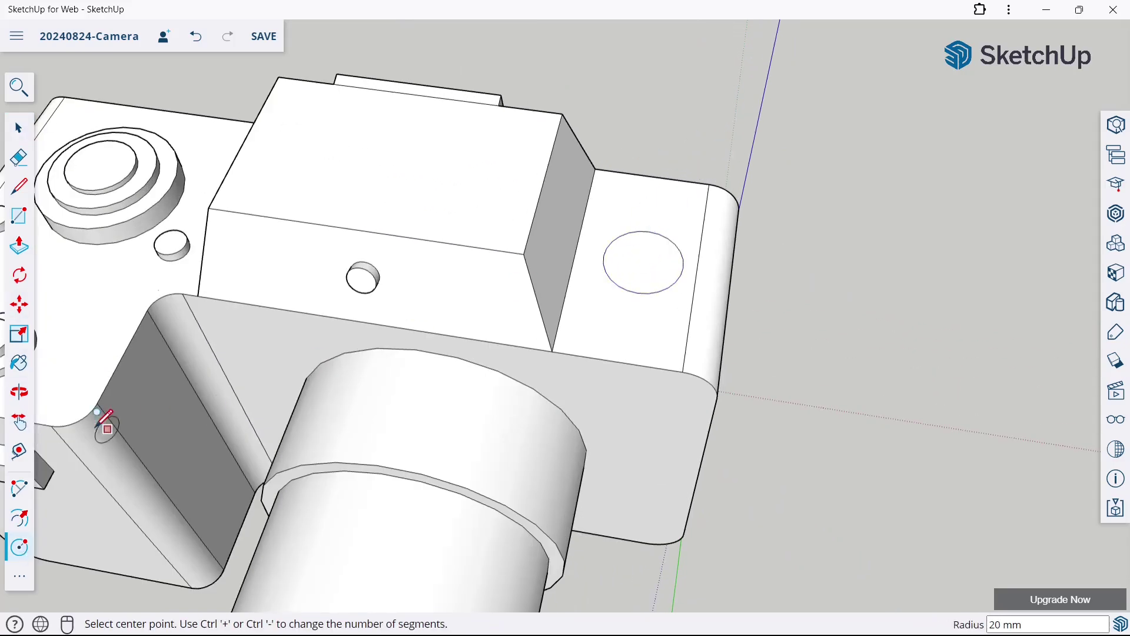
{"action": "left_click", "coordinate": [19, 244]}
{"action": "left_click", "coordinate": [629, 275]}
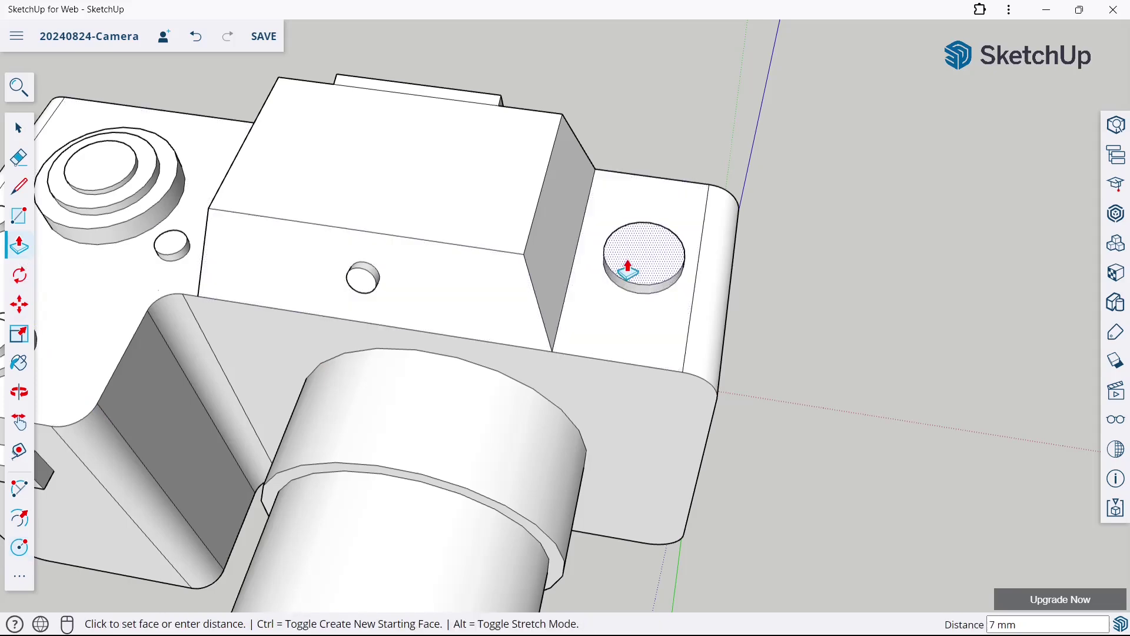
{"action": "key", "text": "Return"}
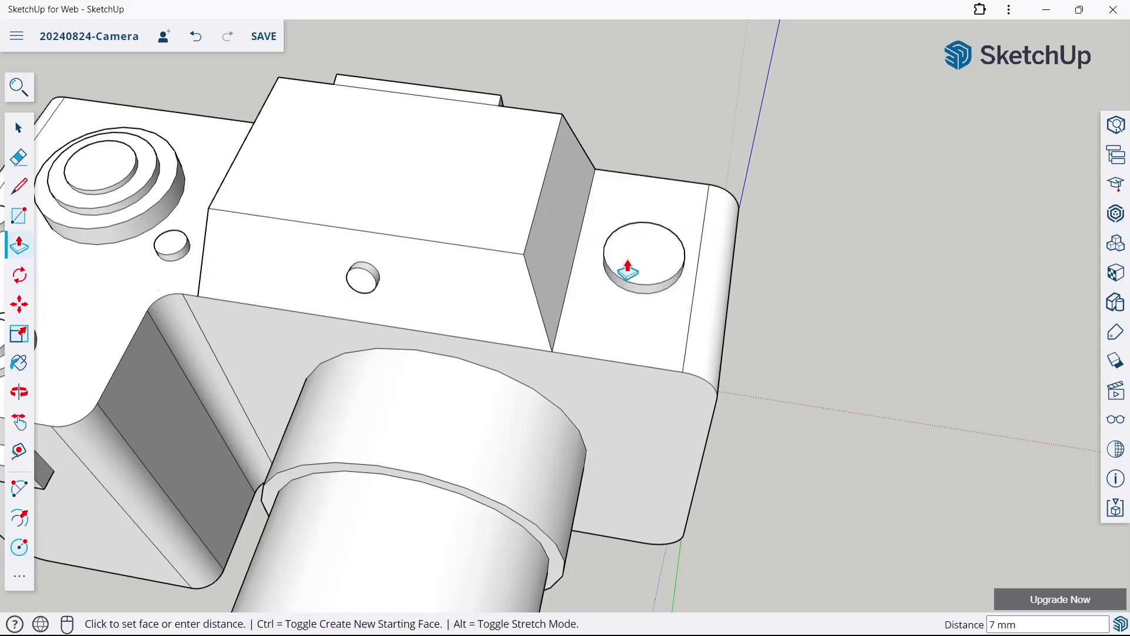
Step: Orbit out to view the whole camera and save the model
{"action": "left_click", "coordinate": [17, 128]}
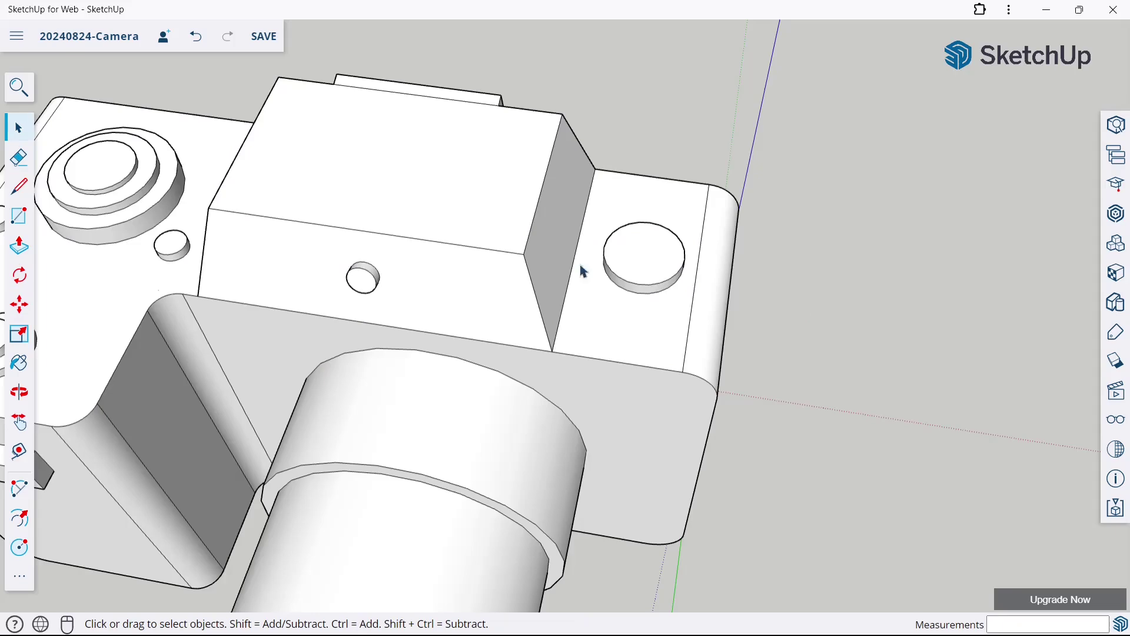
{"action": "scroll", "coordinate": [583, 272], "scroll_direction": "down", "scroll_amount": 5}
{"action": "mouse_move", "coordinate": [583, 272]}
{"action": "middle_mouse_down"}
{"action": "mouse_move", "coordinate": [536, 323]}
{"action": "mouse_move", "coordinate": [752, 232]}
{"action": "mouse_move", "coordinate": [748, 291]}
{"action": "mouse_move", "coordinate": [785, 344]}
{"action": "mouse_move", "coordinate": [545, 362]}
{"action": "mouse_move", "coordinate": [414, 440]}
{"action": "mouse_move", "coordinate": [654, 364]}
{"action": "middle_mouse_up"}
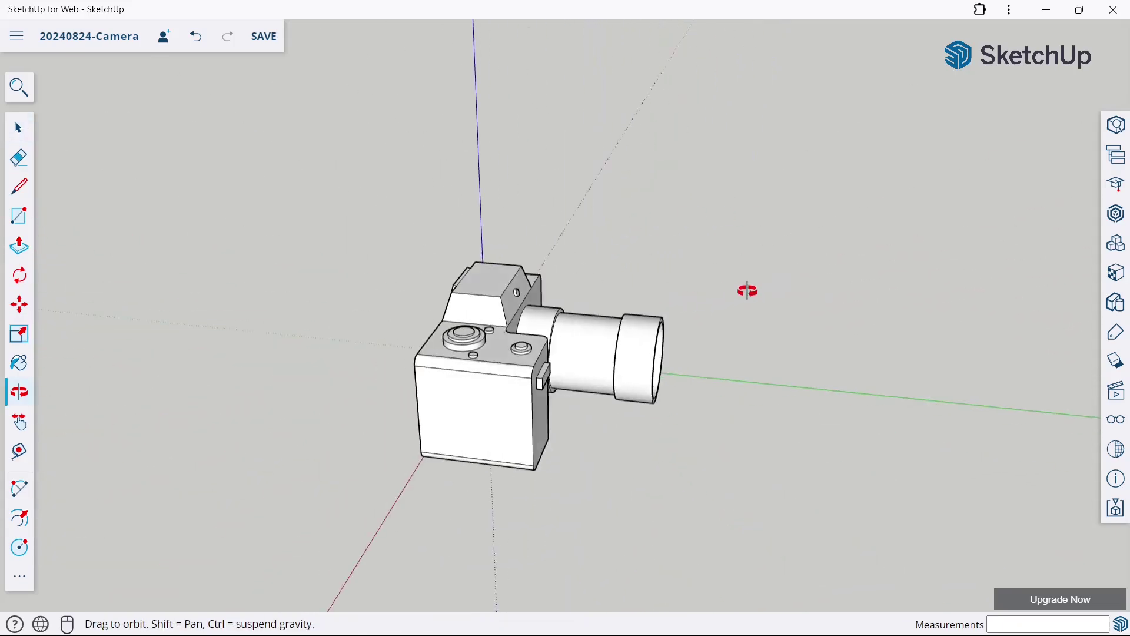
{"action": "key", "text": "ctrl+s"}
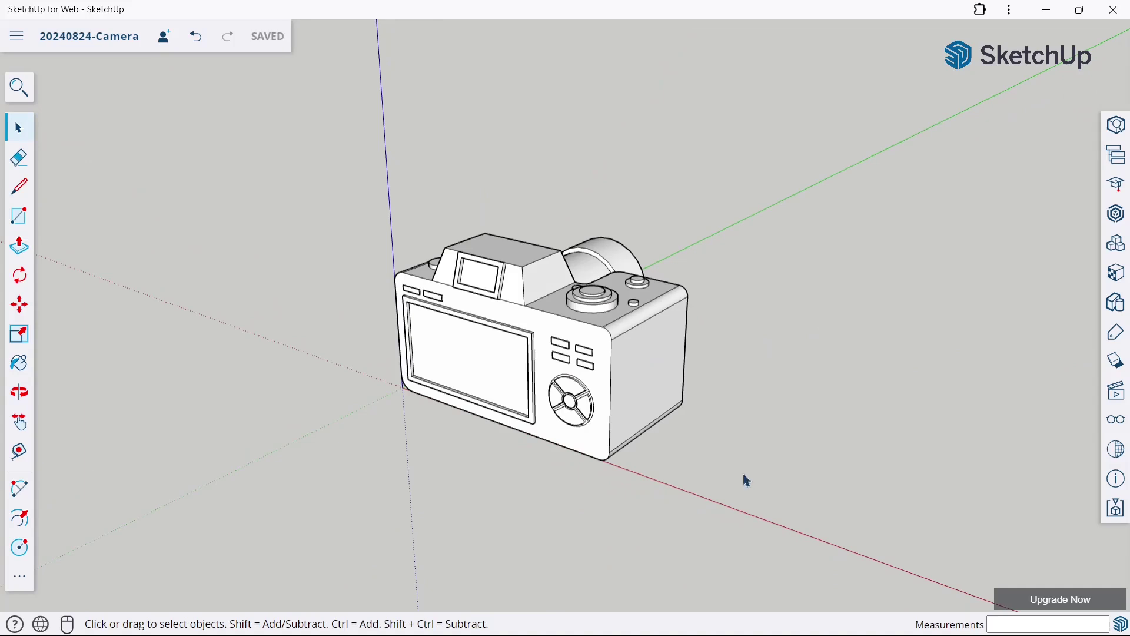
Step: Show the Materials library's Colors collection and drag-select the entire camera model
{"action": "left_click", "coordinate": [1125, 277]}
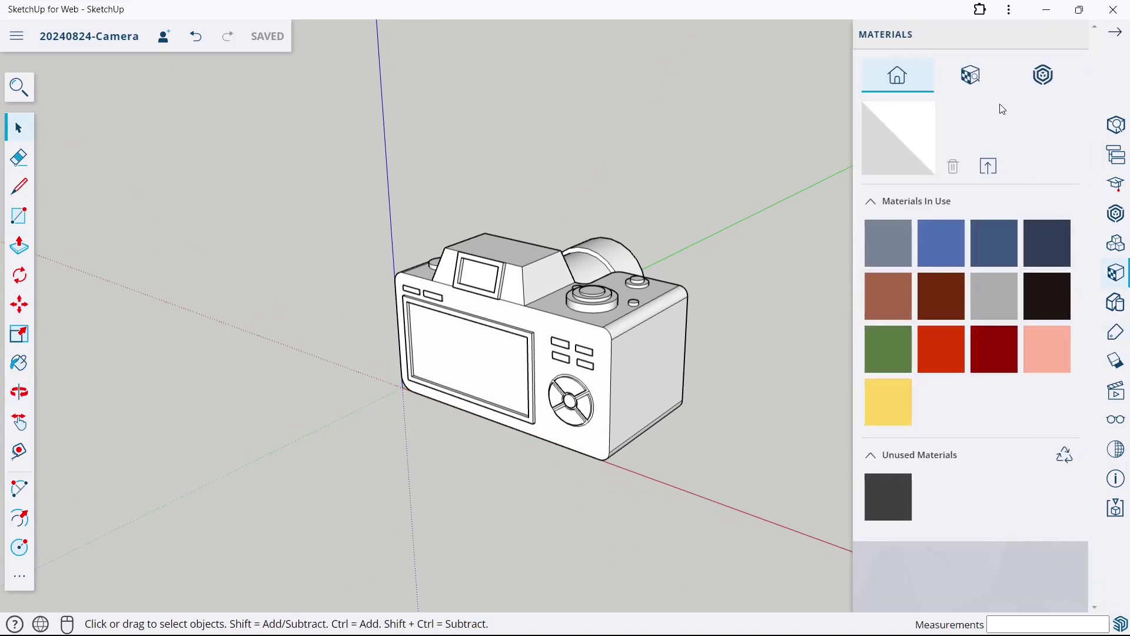
{"action": "left_click", "coordinate": [979, 85]}
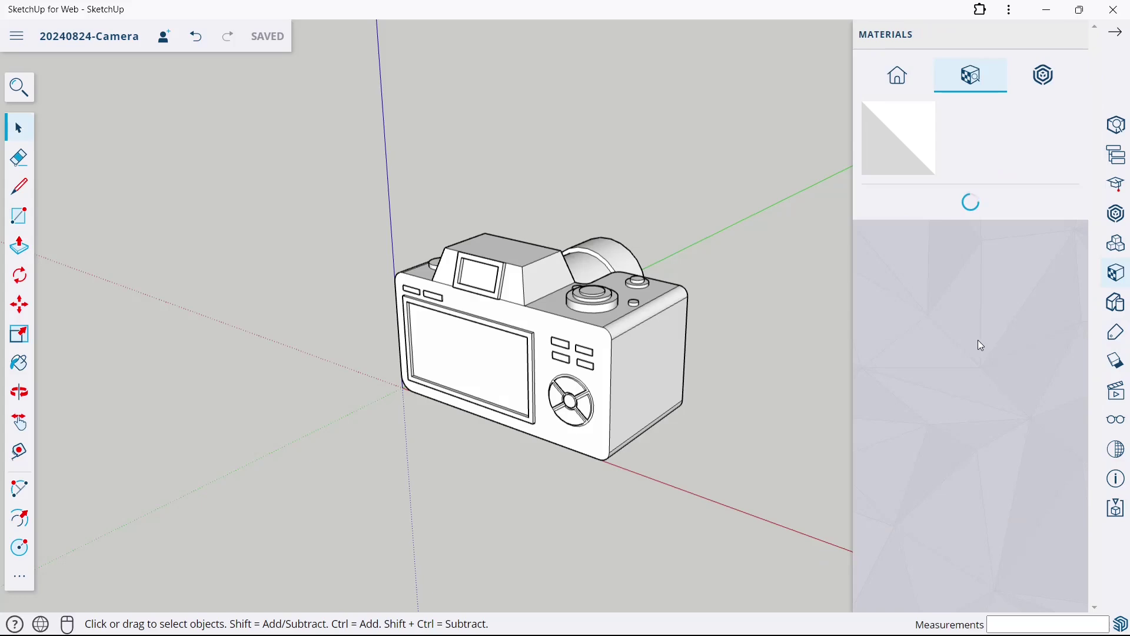
{"action": "scroll", "coordinate": [952, 414], "scroll_direction": "down", "scroll_amount": 3}
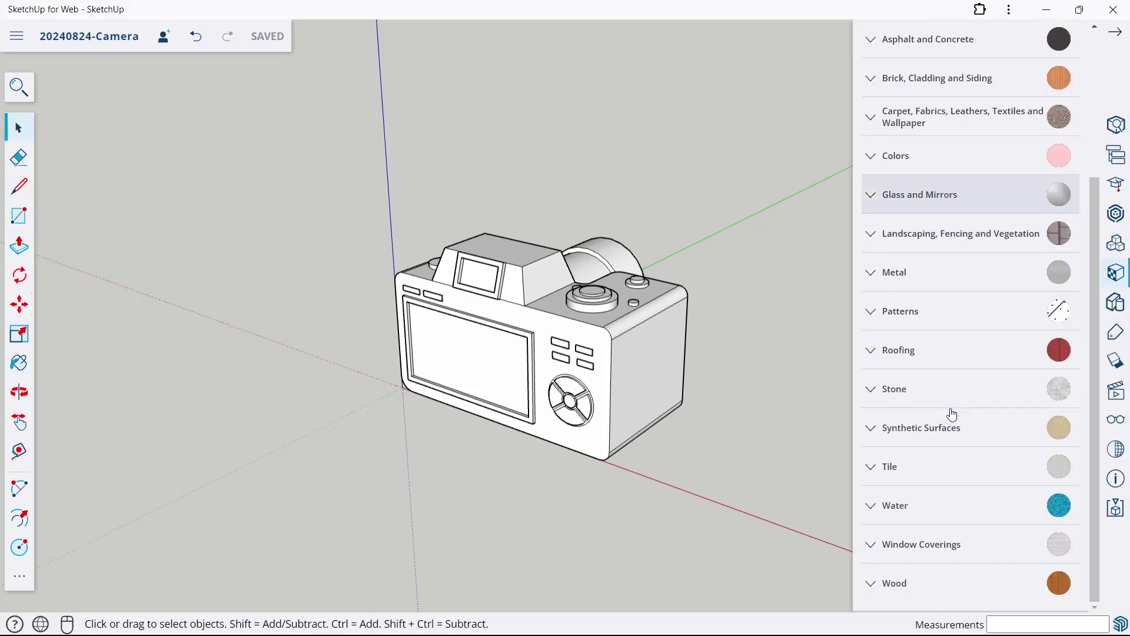
{"action": "left_click", "coordinate": [942, 162]}
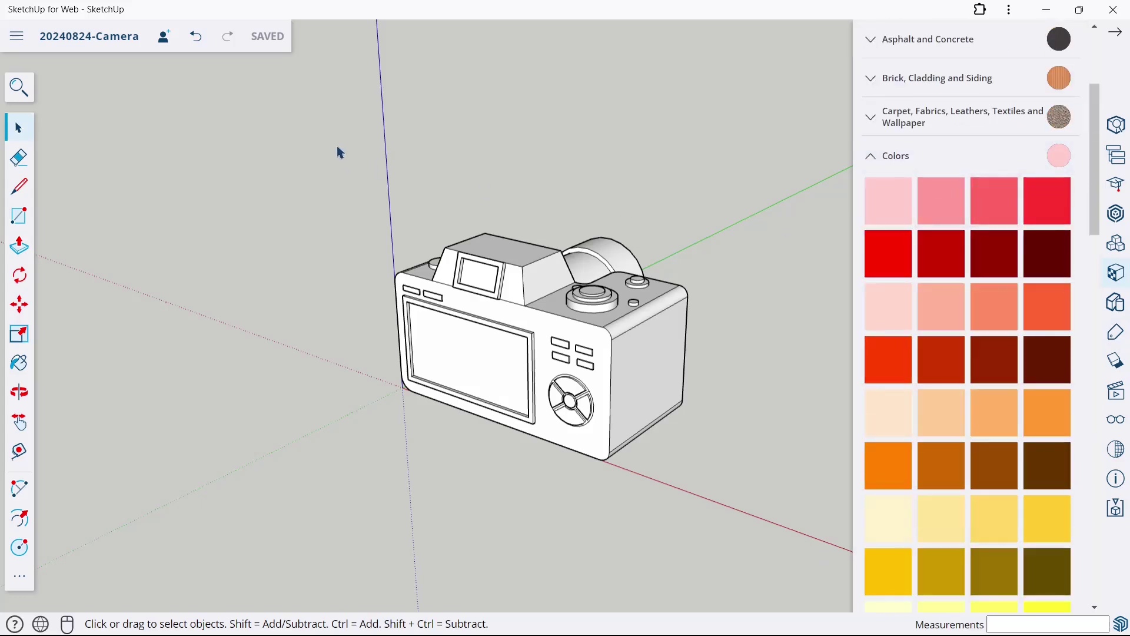
{"action": "left_click_drag", "start_coordinate": [338, 147], "coordinate": [735, 507]}
{"action": "scroll", "coordinate": [1000, 448], "scroll_direction": "down", "scroll_amount": 7}
Step: Paint the whole camera body dark grey and clear the selection
{"action": "scroll", "coordinate": [1013, 441], "scroll_direction": "down", "scroll_amount": 3}
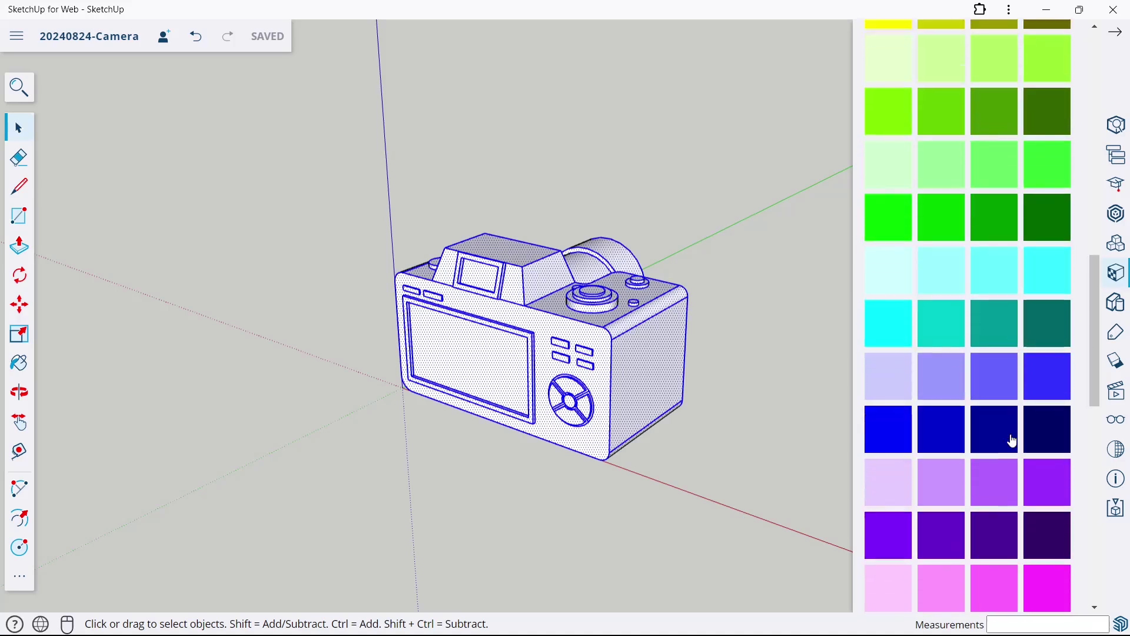
{"action": "scroll", "coordinate": [1012, 441], "scroll_direction": "down", "scroll_amount": 5}
{"action": "scroll", "coordinate": [1010, 448], "scroll_direction": "down", "scroll_amount": 4}
{"action": "left_click", "coordinate": [994, 354]}
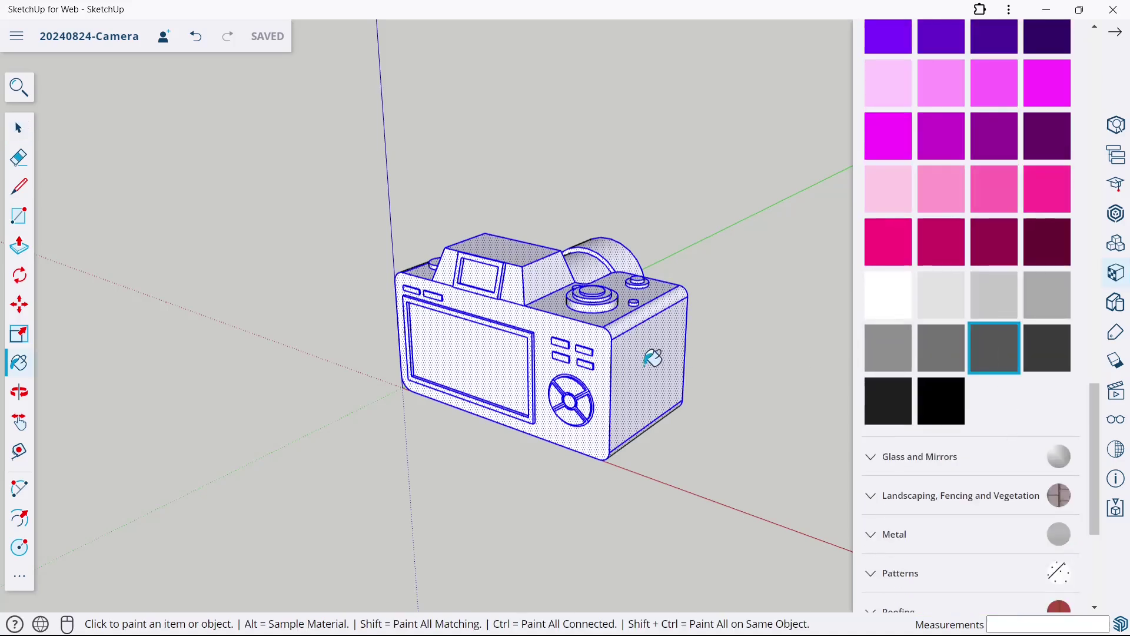
{"action": "left_click", "coordinate": [538, 318]}
{"action": "left_click", "coordinate": [14, 140]}
{"action": "left_click", "coordinate": [156, 144]}
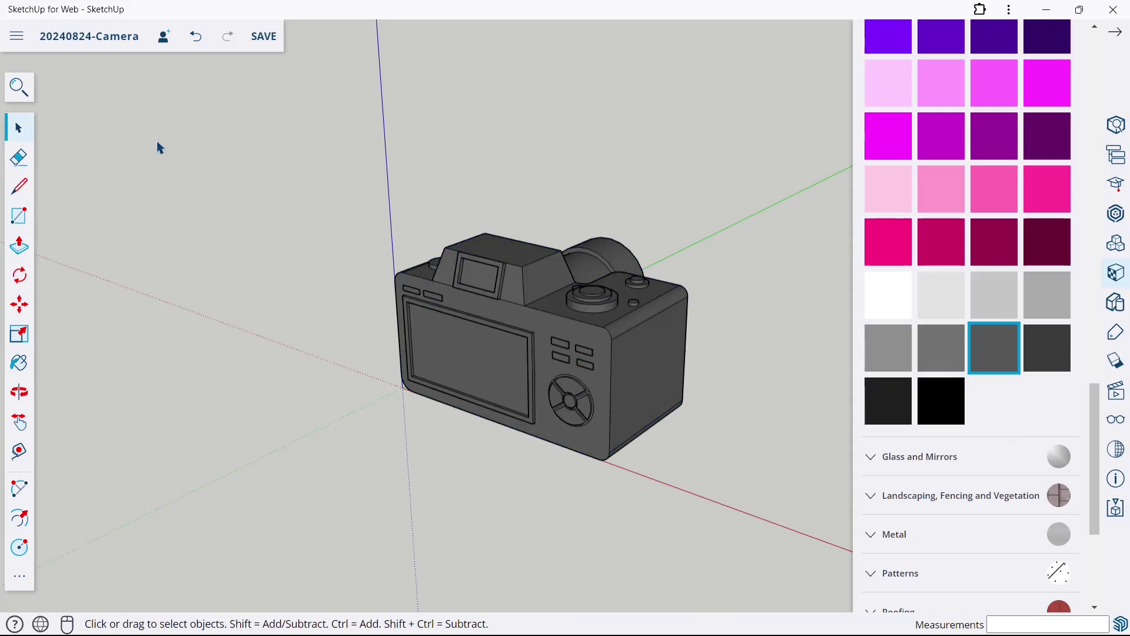
Step: Paint the rear LCD screen and the viewfinder screen cyan
{"action": "scroll", "coordinate": [1061, 361], "scroll_direction": "up", "scroll_amount": 5}
{"action": "left_click", "coordinate": [889, 187]}
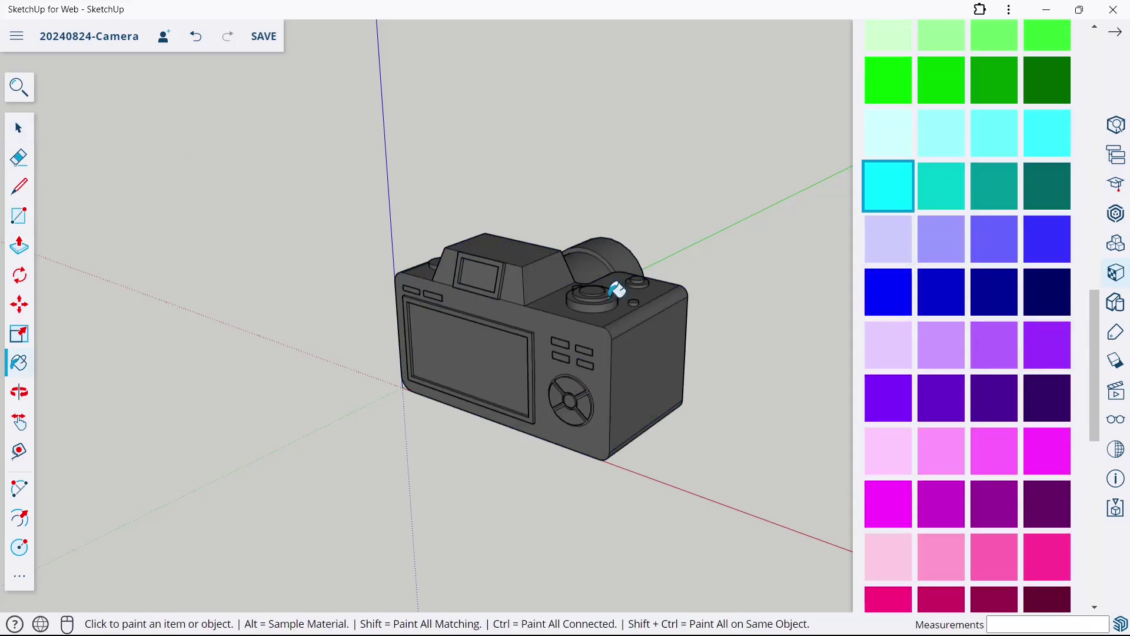
{"action": "left_click", "coordinate": [505, 338]}
{"action": "scroll", "coordinate": [480, 274], "scroll_direction": "up", "scroll_amount": 3}
{"action": "left_click", "coordinate": [486, 273]}
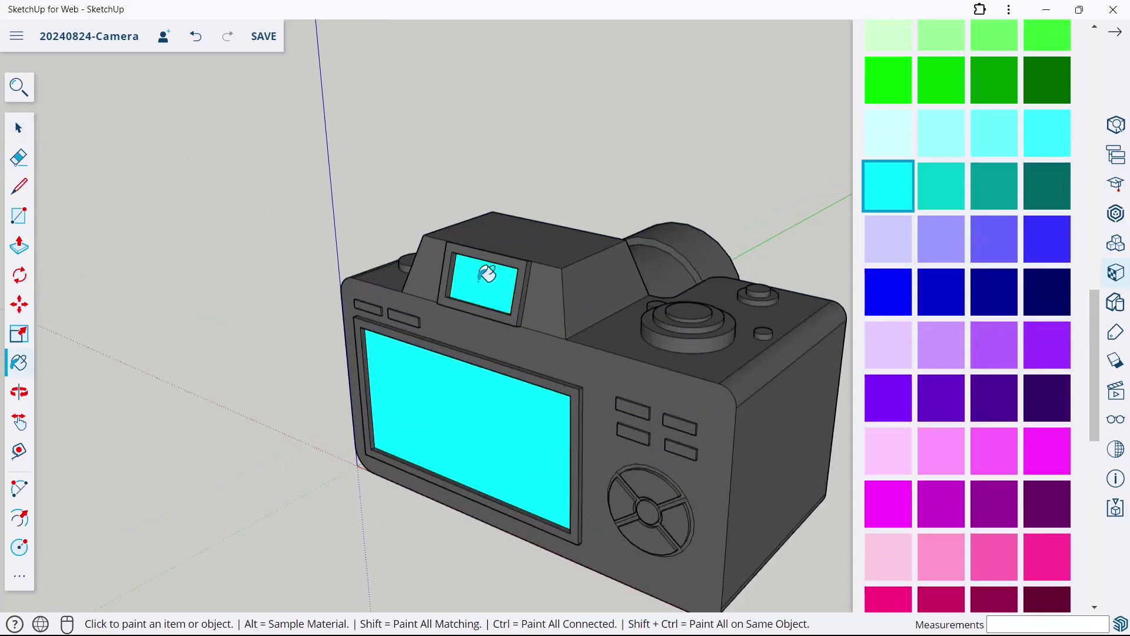
Step: Paint the rear dial's outer ring, lower spokes and centre hub red-orange
{"action": "scroll", "coordinate": [968, 360], "scroll_direction": "down", "scroll_amount": 2}
{"action": "scroll", "coordinate": [968, 359], "scroll_direction": "down", "scroll_amount": 5}
{"action": "scroll", "coordinate": [968, 359], "scroll_direction": "up", "scroll_amount": 6}
{"action": "scroll", "coordinate": [972, 355], "scroll_direction": "up", "scroll_amount": 5}
{"action": "scroll", "coordinate": [973, 354], "scroll_direction": "up", "scroll_amount": 5}
{"action": "scroll", "coordinate": [974, 336], "scroll_direction": "up", "scroll_amount": 3}
{"action": "left_click", "coordinate": [889, 295]}
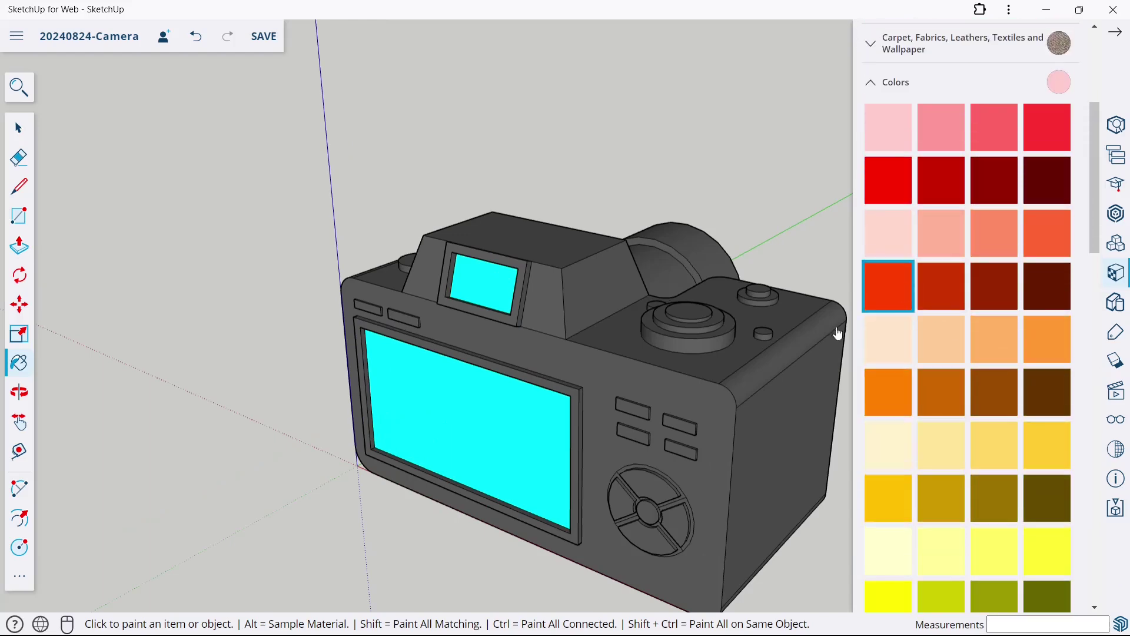
{"action": "scroll", "coordinate": [619, 392], "scroll_direction": "down", "scroll_amount": 2}
{"action": "scroll", "coordinate": [636, 457], "scroll_direction": "up", "scroll_amount": 4}
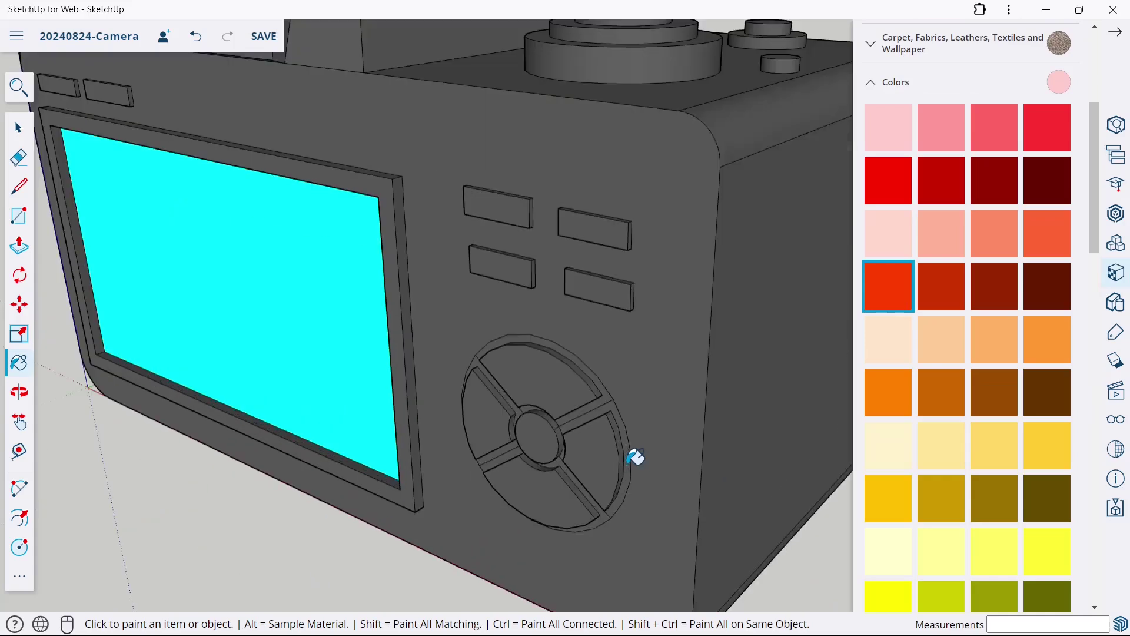
{"action": "scroll", "coordinate": [601, 383], "scroll_direction": "up", "scroll_amount": 2}
{"action": "left_click", "coordinate": [602, 386]}
{"action": "left_click", "coordinate": [602, 401]}
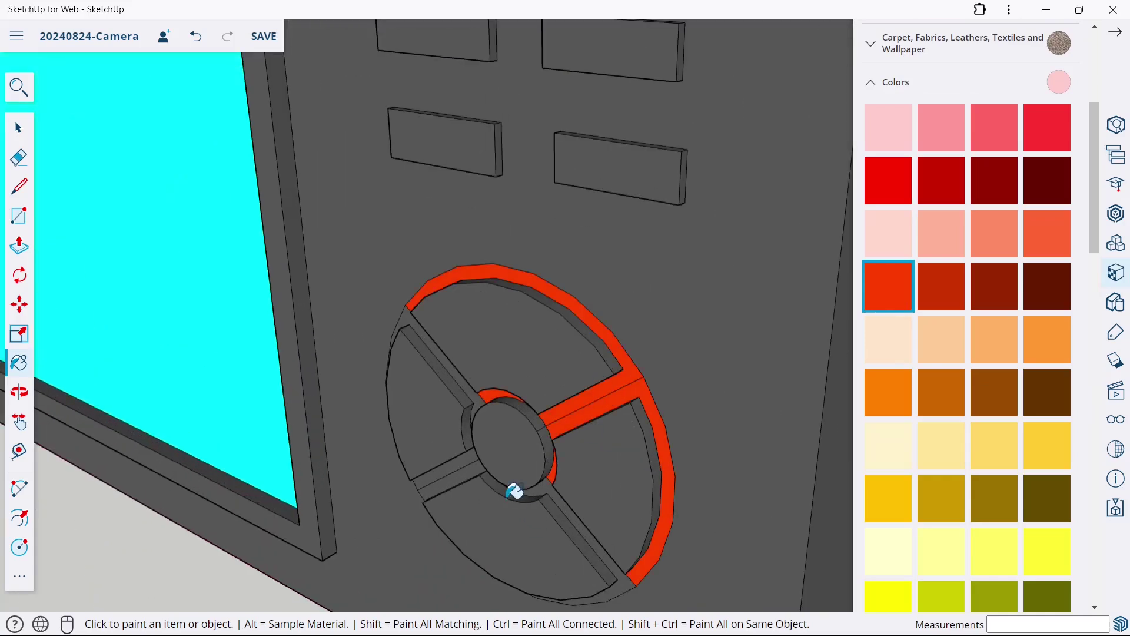
{"action": "left_click", "coordinate": [478, 467]}
{"action": "left_click", "coordinate": [504, 424]}
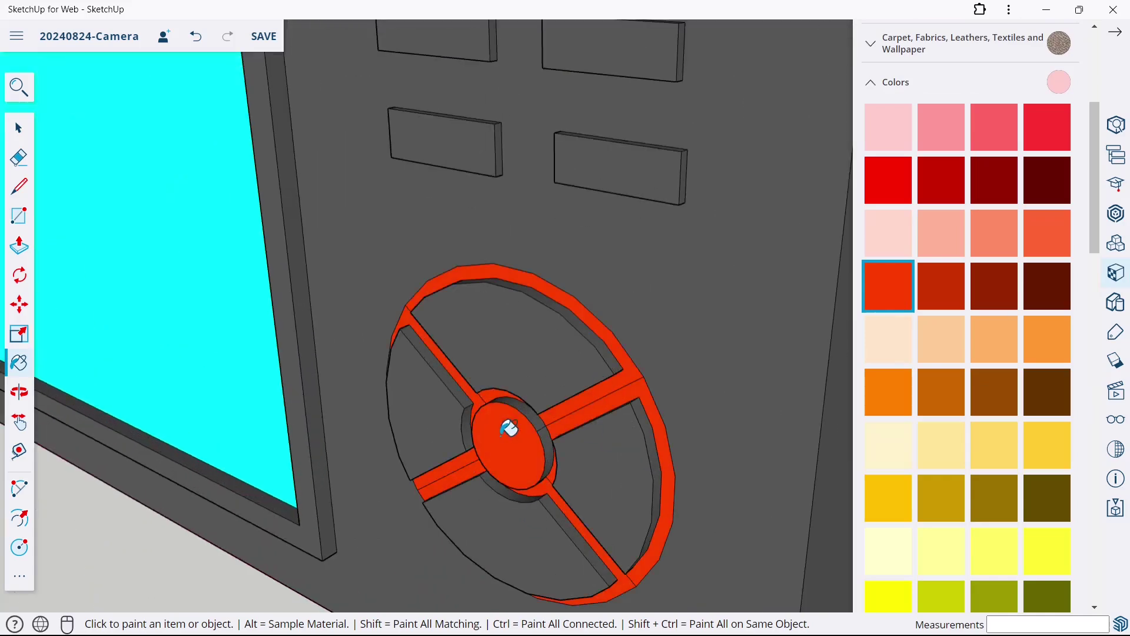
{"action": "scroll", "coordinate": [535, 409], "scroll_direction": "down", "scroll_amount": 3}
{"action": "scroll", "coordinate": [536, 409], "scroll_direction": "down", "scroll_amount": 2}
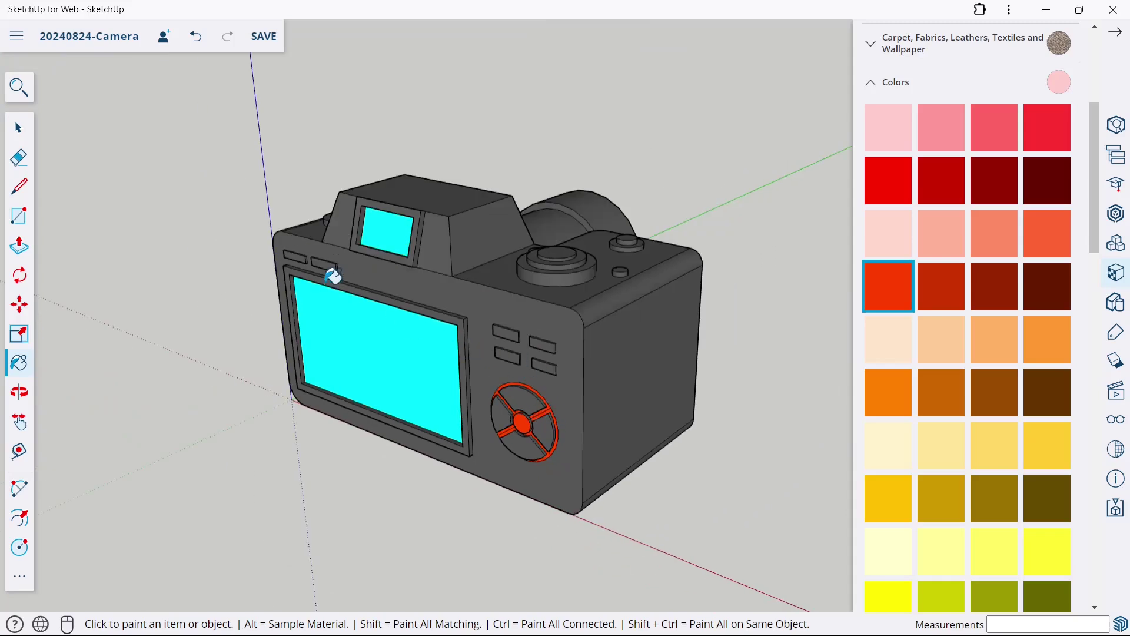
{"action": "scroll", "coordinate": [429, 323], "scroll_direction": "up", "scroll_amount": 2}
Step: Paint the four rear buttons red-orange, yellow, bright green and orange
{"action": "scroll", "coordinate": [471, 330], "scroll_direction": "up", "scroll_amount": 3}
{"action": "left_click", "coordinate": [510, 336]}
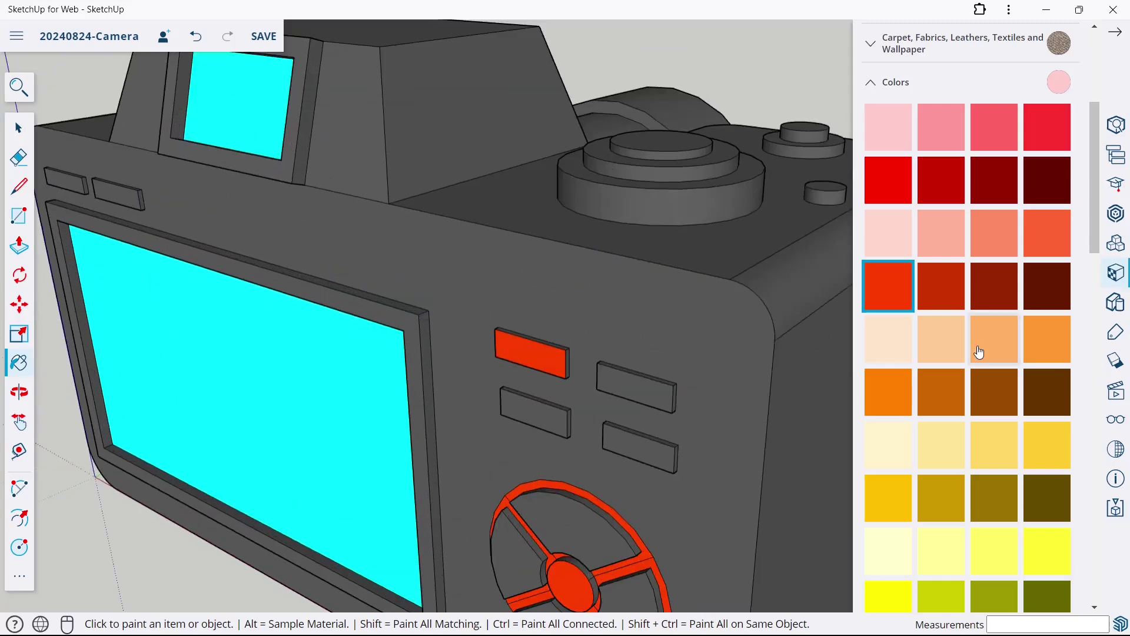
{"action": "scroll", "coordinate": [980, 352], "scroll_direction": "down", "scroll_amount": 2}
{"action": "left_click", "coordinate": [888, 453]}
{"action": "left_click", "coordinate": [667, 377]}
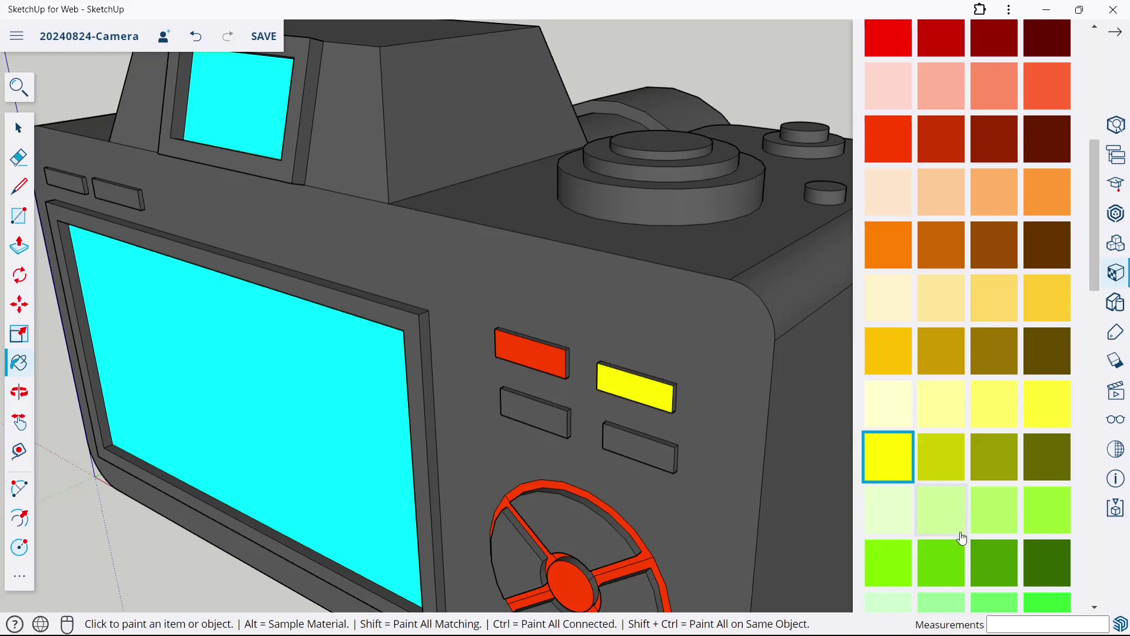
{"action": "left_click", "coordinate": [888, 562]}
{"action": "left_click", "coordinate": [568, 417]}
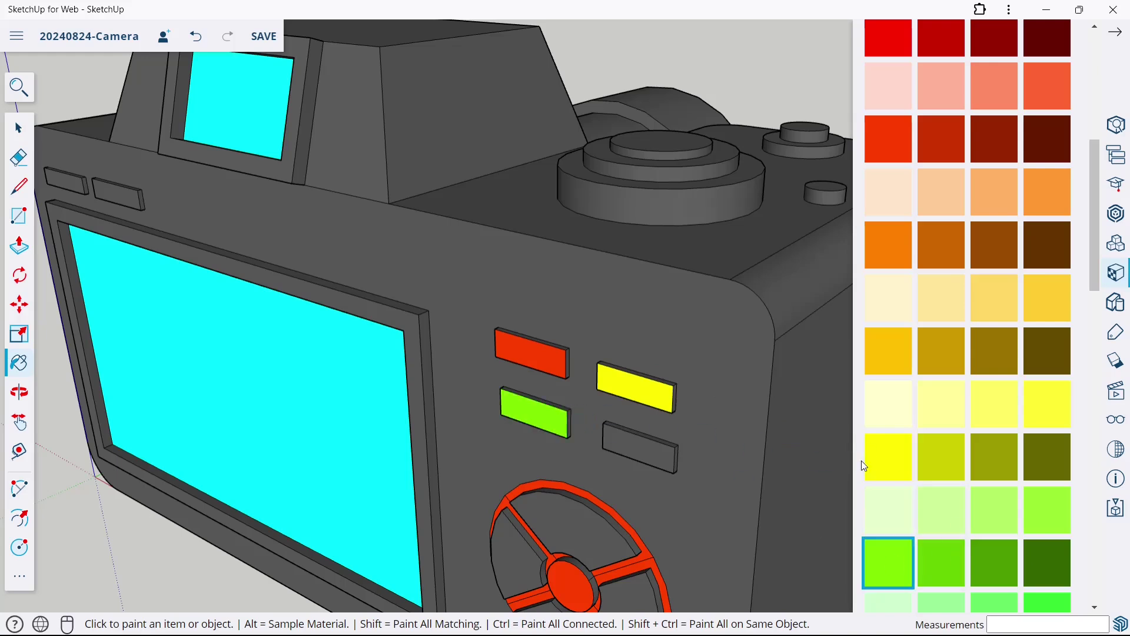
{"action": "scroll", "coordinate": [916, 452], "scroll_direction": "down", "scroll_amount": 3}
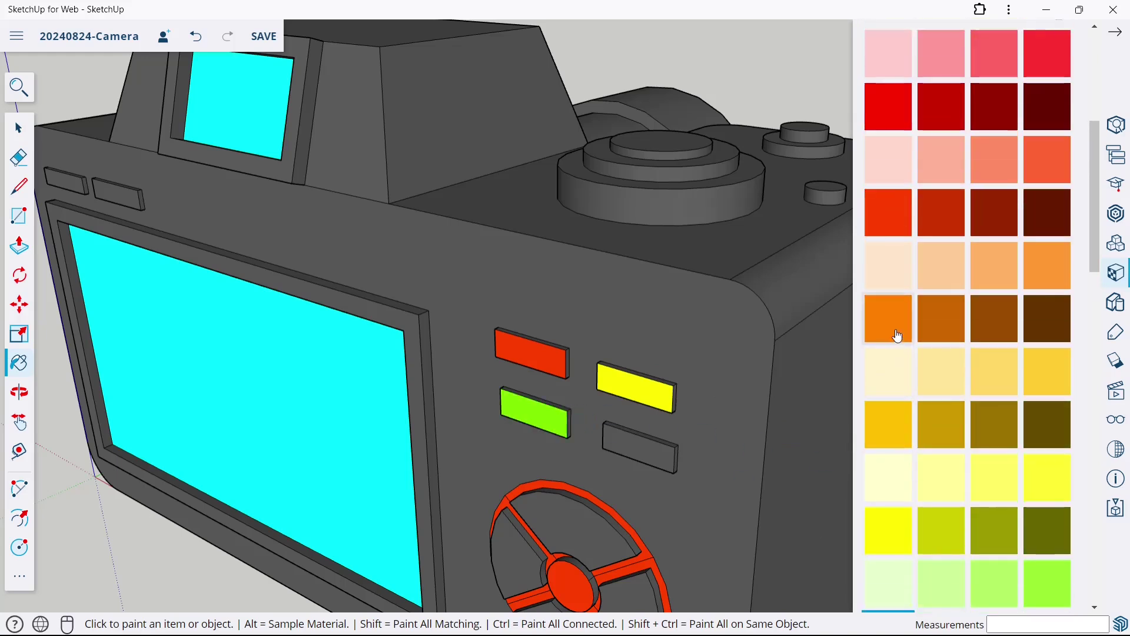
{"action": "scroll", "coordinate": [894, 295], "scroll_direction": "up", "scroll_amount": 3}
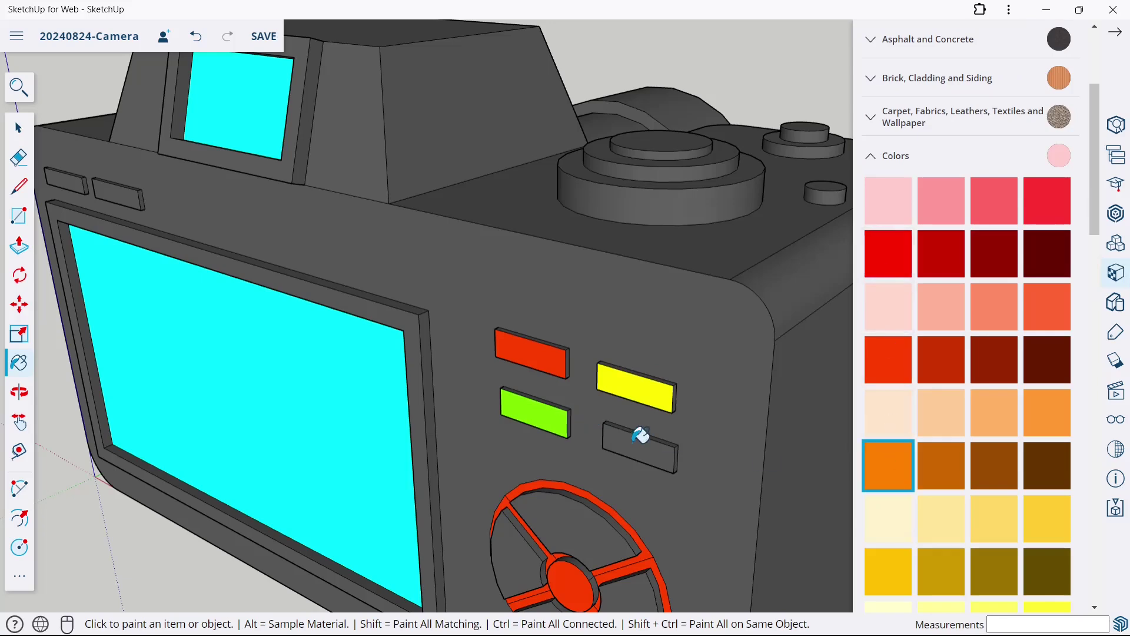
{"action": "left_click", "coordinate": [640, 436]}
Step: Paint the small top-left button yellow and its neighbouring button green
{"action": "scroll", "coordinate": [541, 285], "scroll_direction": "down", "scroll_amount": 3}
{"action": "scroll", "coordinate": [540, 286], "scroll_direction": "down", "scroll_amount": 1}
{"action": "scroll", "coordinate": [262, 225], "scroll_direction": "up", "scroll_amount": 2}
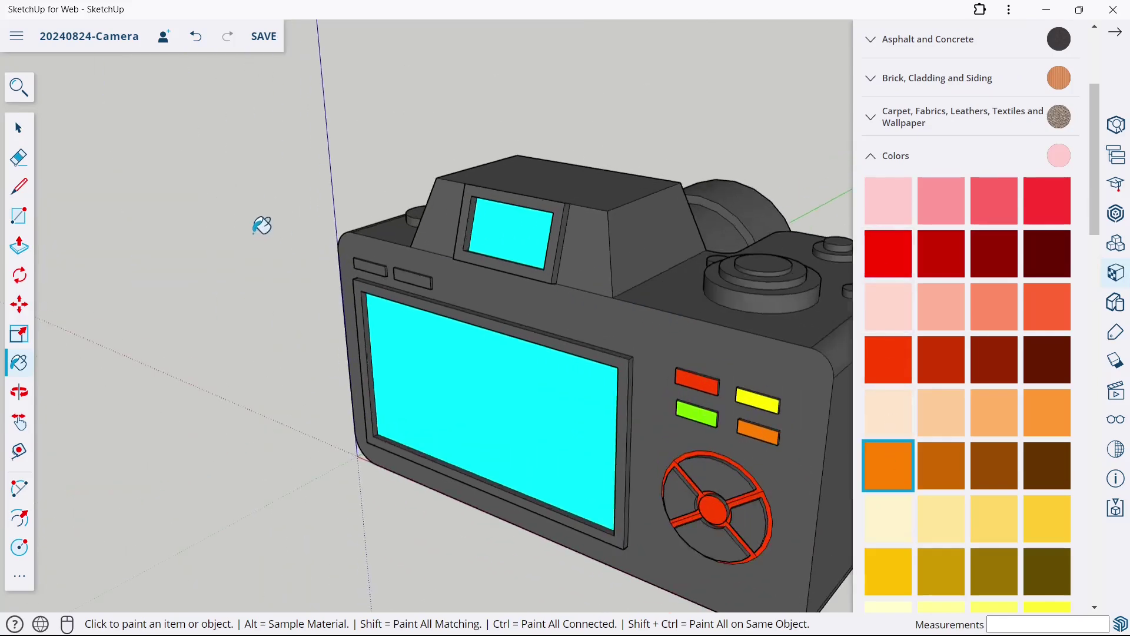
{"action": "scroll", "coordinate": [262, 225], "scroll_direction": "up", "scroll_amount": 3}
{"action": "scroll", "coordinate": [954, 414], "scroll_direction": "down", "scroll_amount": 3}
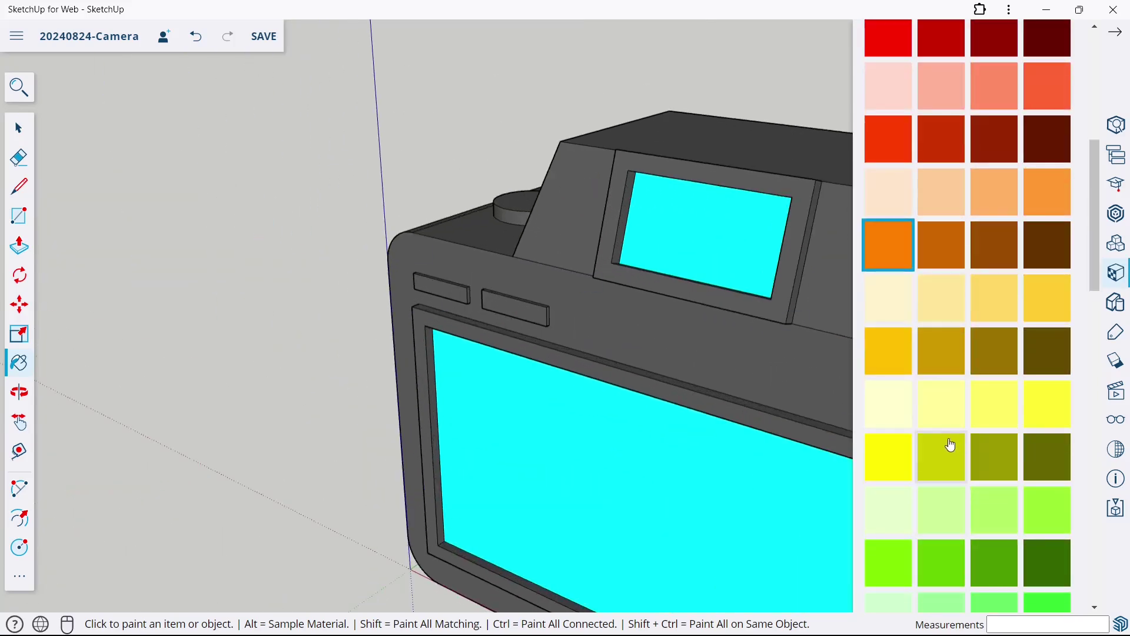
{"action": "left_click", "coordinate": [876, 444]}
{"action": "left_click", "coordinate": [513, 296]}
{"action": "left_click", "coordinate": [888, 563]}
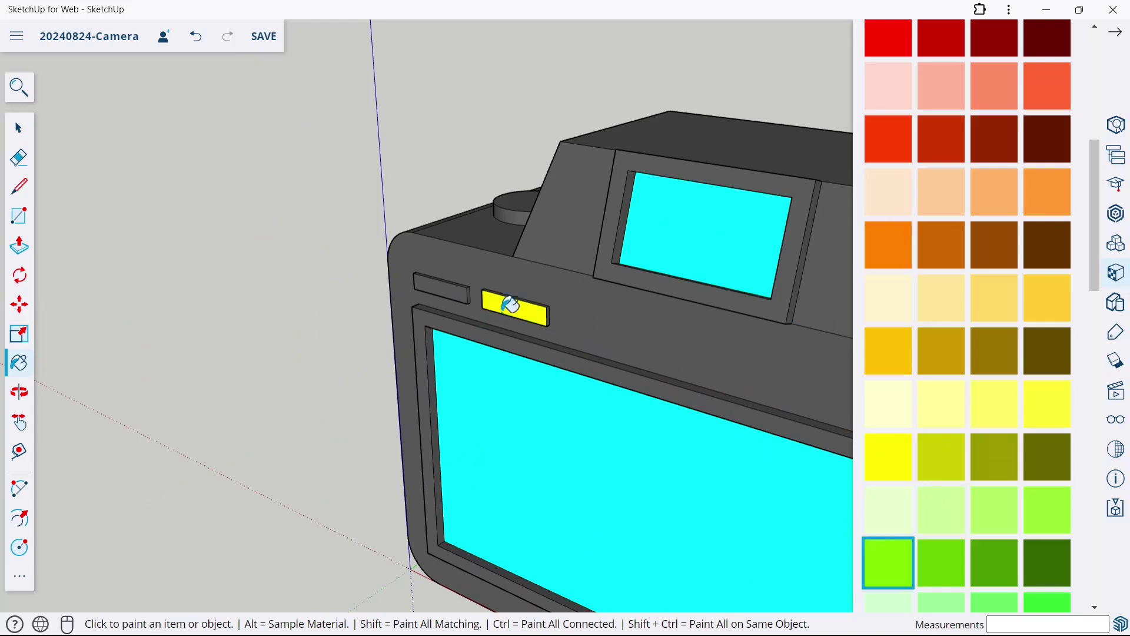
{"action": "left_click", "coordinate": [426, 274]}
Step: Paint the top dial's face, outer ring and ring side red-orange
{"action": "scroll", "coordinate": [397, 227], "scroll_direction": "down", "scroll_amount": 5}
{"action": "middle_click_drag", "start_coordinate": [398, 227], "coordinate": [589, 247]}
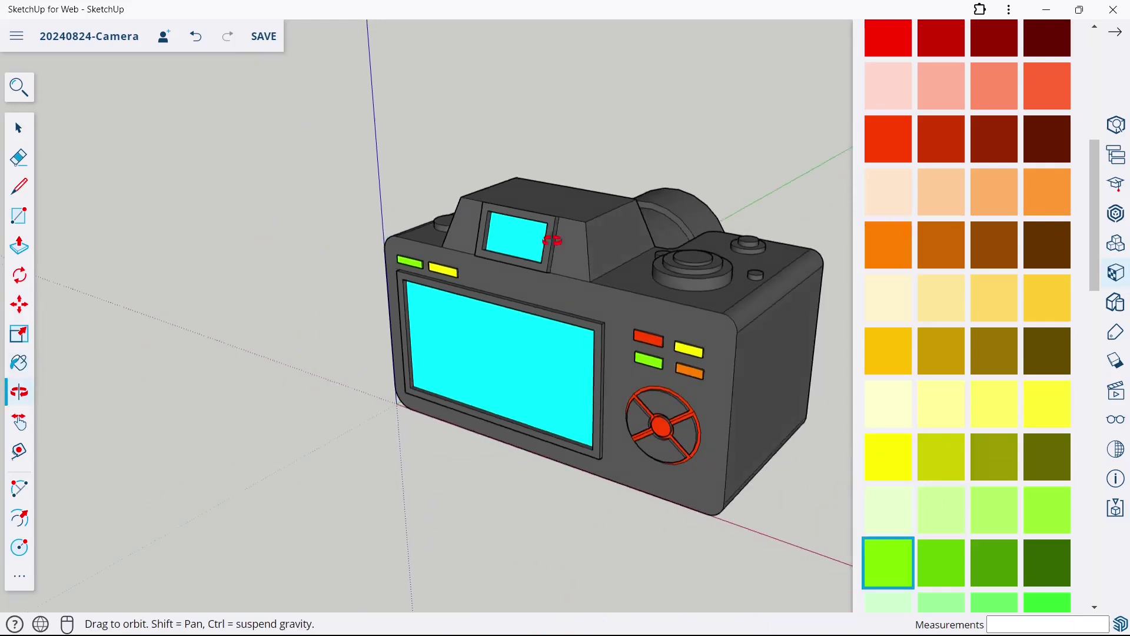
{"action": "scroll", "coordinate": [955, 154], "scroll_direction": "up", "scroll_amount": 2}
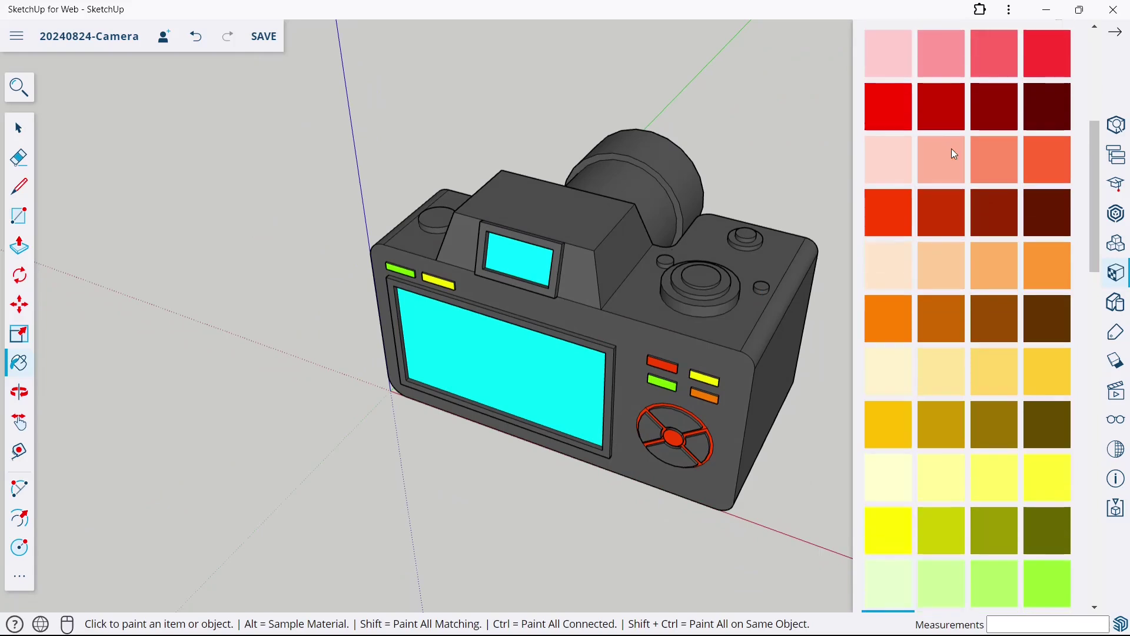
{"action": "left_click", "coordinate": [878, 207]}
{"action": "scroll", "coordinate": [718, 318], "scroll_direction": "up", "scroll_amount": 3}
{"action": "left_click", "coordinate": [707, 319]}
{"action": "scroll", "coordinate": [689, 341], "scroll_direction": "up", "scroll_amount": 3}
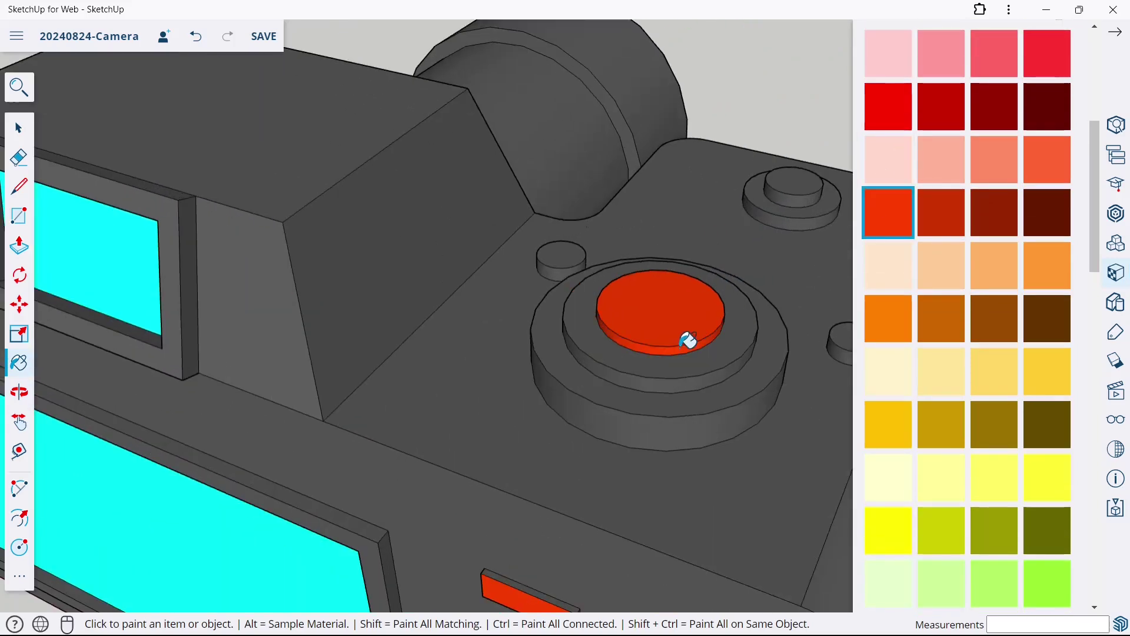
{"action": "left_click", "coordinate": [717, 389]}
{"action": "left_click", "coordinate": [709, 412]}
{"action": "scroll", "coordinate": [668, 295], "scroll_direction": "down", "scroll_amount": 3}
{"action": "scroll", "coordinate": [765, 227], "scroll_direction": "up", "scroll_amount": 3}
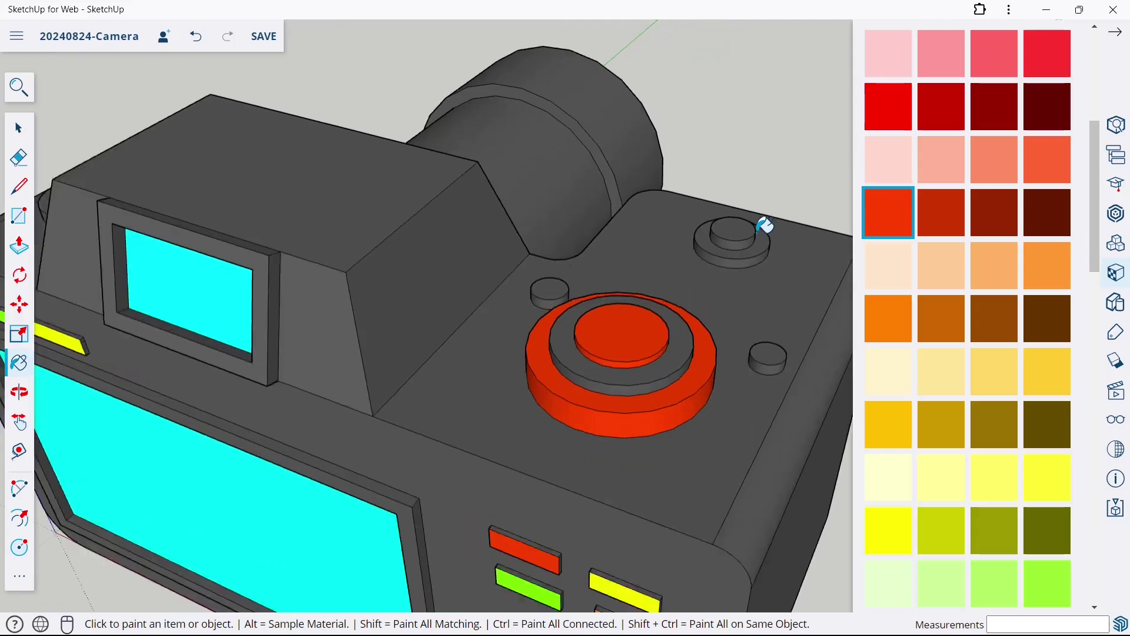
{"action": "scroll", "coordinate": [765, 225], "scroll_direction": "down", "scroll_amount": 2}
{"action": "scroll", "coordinate": [765, 225], "scroll_direction": "down", "scroll_amount": 2}
{"action": "scroll", "coordinate": [347, 192], "scroll_direction": "up", "scroll_amount": 3}
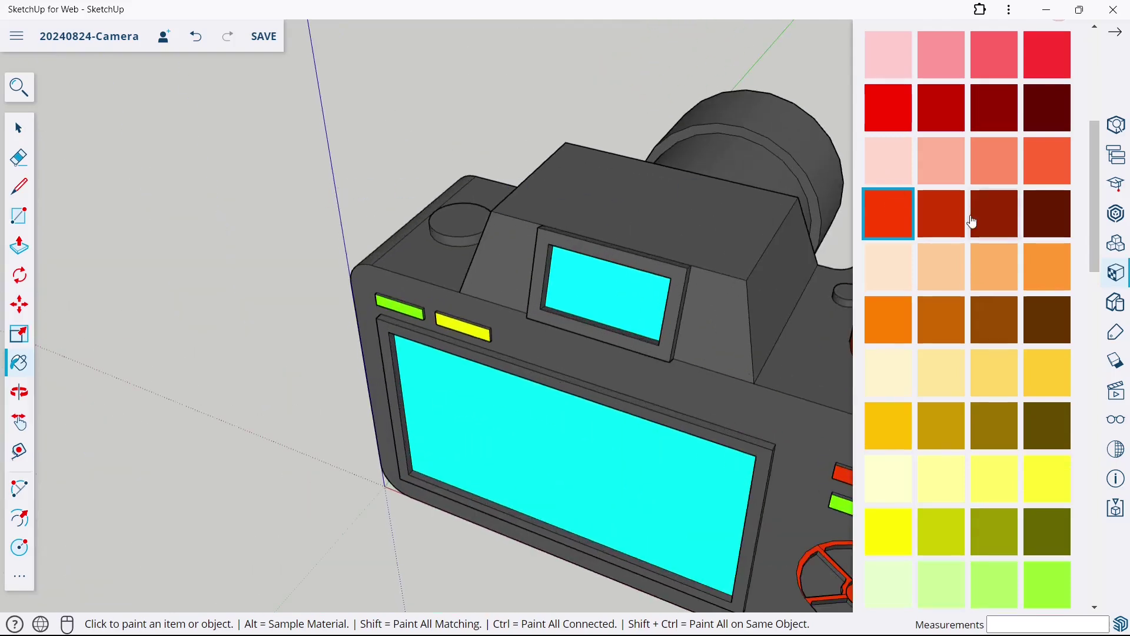
{"action": "scroll", "coordinate": [972, 222], "scroll_direction": "up", "scroll_amount": 3}
{"action": "scroll", "coordinate": [336, 162], "scroll_direction": "down", "scroll_amount": 2}
{"action": "mouse_move", "coordinate": [336, 162]}
{"action": "middle_mouse_down"}
{"action": "mouse_move", "coordinate": [430, 219]}
{"action": "mouse_move", "coordinate": [412, 224]}
{"action": "middle_mouse_up"}
Step: Paint the front grip rectangle bright yellow
{"action": "scroll", "coordinate": [907, 312], "scroll_direction": "down", "scroll_amount": 3}
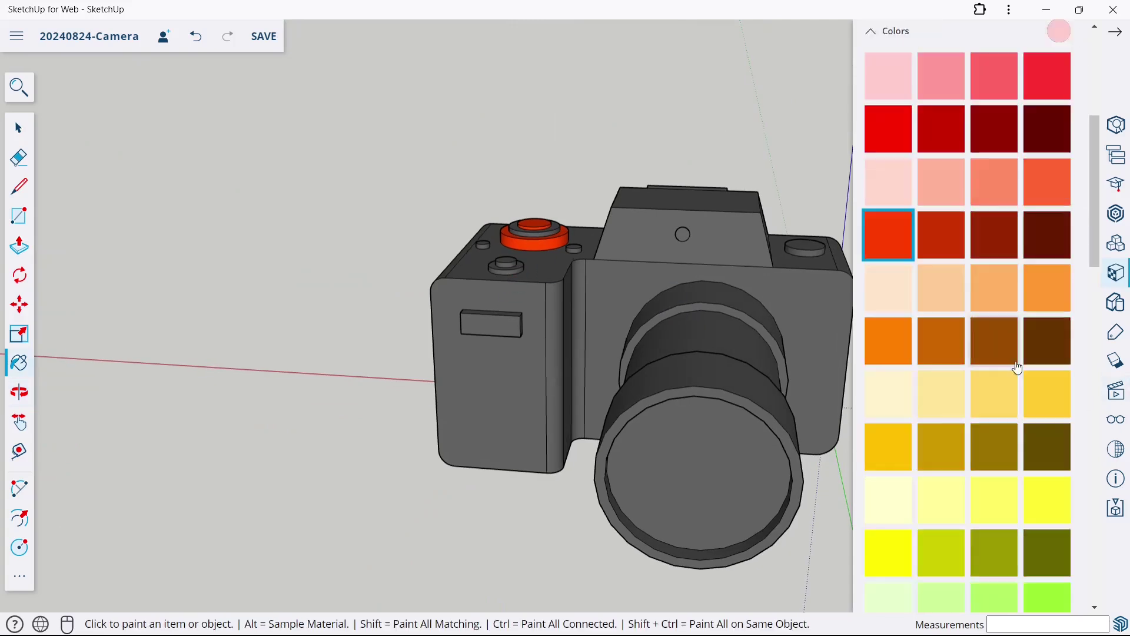
{"action": "scroll", "coordinate": [906, 313], "scroll_direction": "down", "scroll_amount": 4}
{"action": "left_click", "coordinate": [886, 310]}
{"action": "scroll", "coordinate": [580, 297], "scroll_direction": "up", "scroll_amount": 2}
{"action": "left_click", "coordinate": [485, 327]}
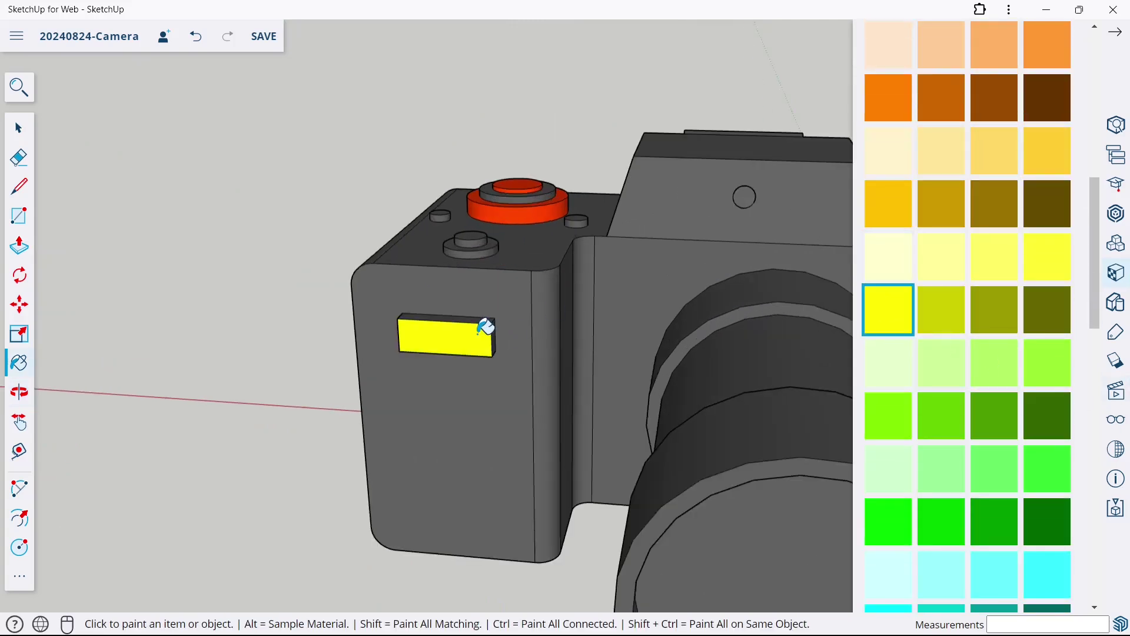
{"action": "scroll", "coordinate": [489, 322], "scroll_direction": "down", "scroll_amount": 1}
{"action": "scroll", "coordinate": [707, 212], "scroll_direction": "up", "scroll_amount": 1}
{"action": "scroll", "coordinate": [698, 209], "scroll_direction": "up", "scroll_amount": 2}
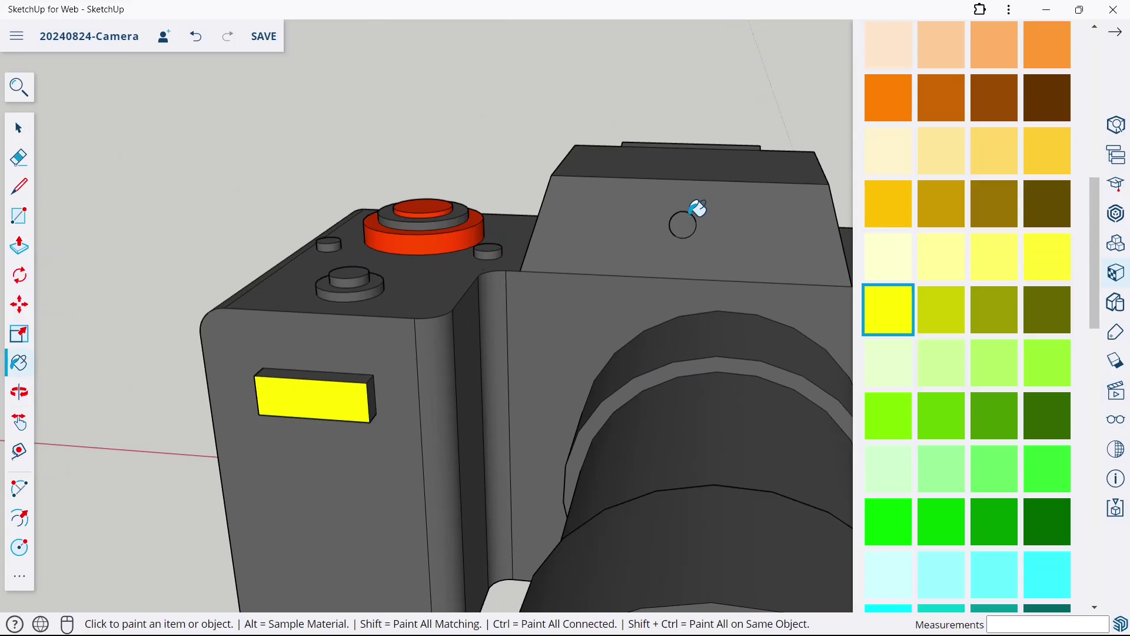
{"action": "scroll", "coordinate": [316, 391], "scroll_direction": "up", "scroll_amount": 2}
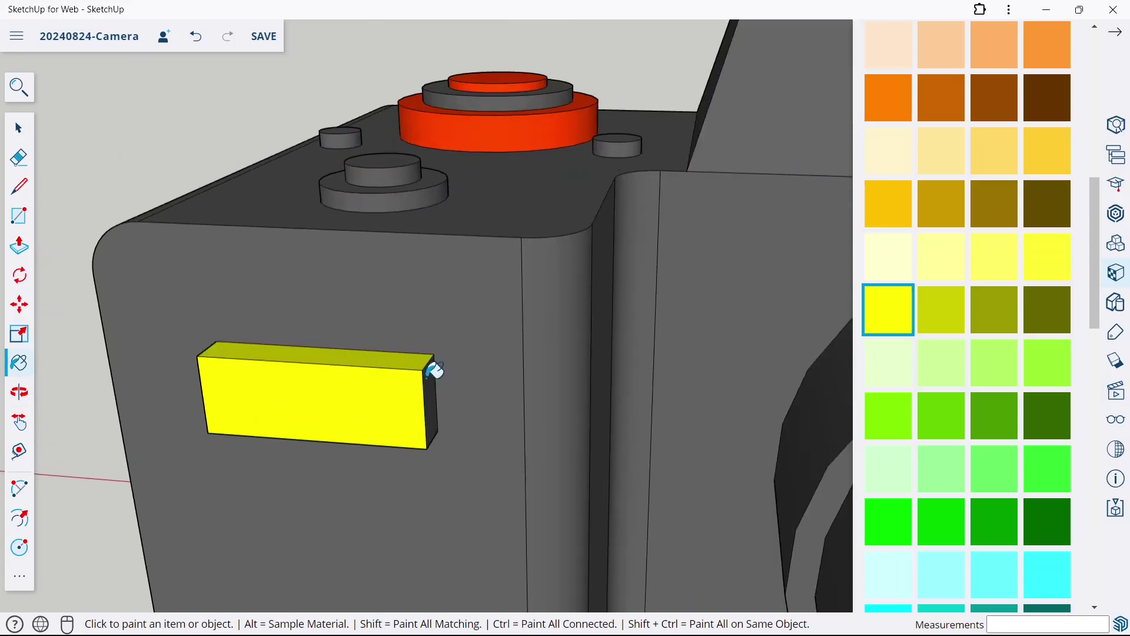
{"action": "mouse_move", "coordinate": [374, 386]}
{"action": "middle_mouse_down"}
{"action": "mouse_move", "coordinate": [555, 179]}
{"action": "mouse_move", "coordinate": [529, 185]}
{"action": "middle_mouse_up"}
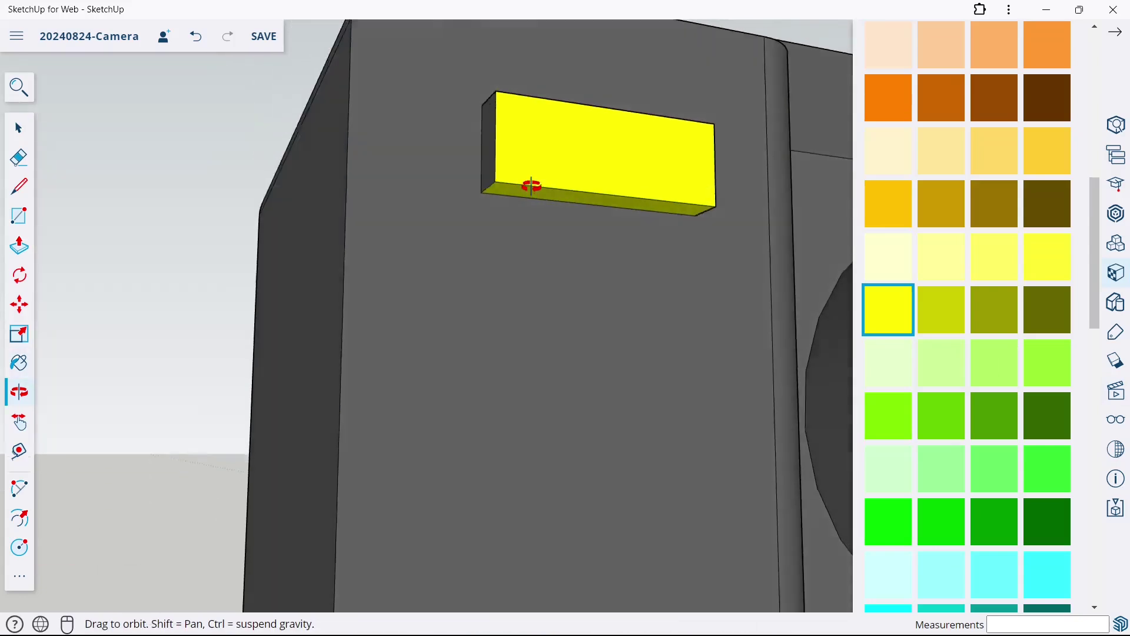
Step: Paint the small front button bright red
{"action": "scroll", "coordinate": [555, 174], "scroll_direction": "down", "scroll_amount": 1}
{"action": "scroll", "coordinate": [334, 227], "scroll_direction": "down", "scroll_amount": 2}
{"action": "scroll", "coordinate": [333, 227], "scroll_direction": "down", "scroll_amount": 2}
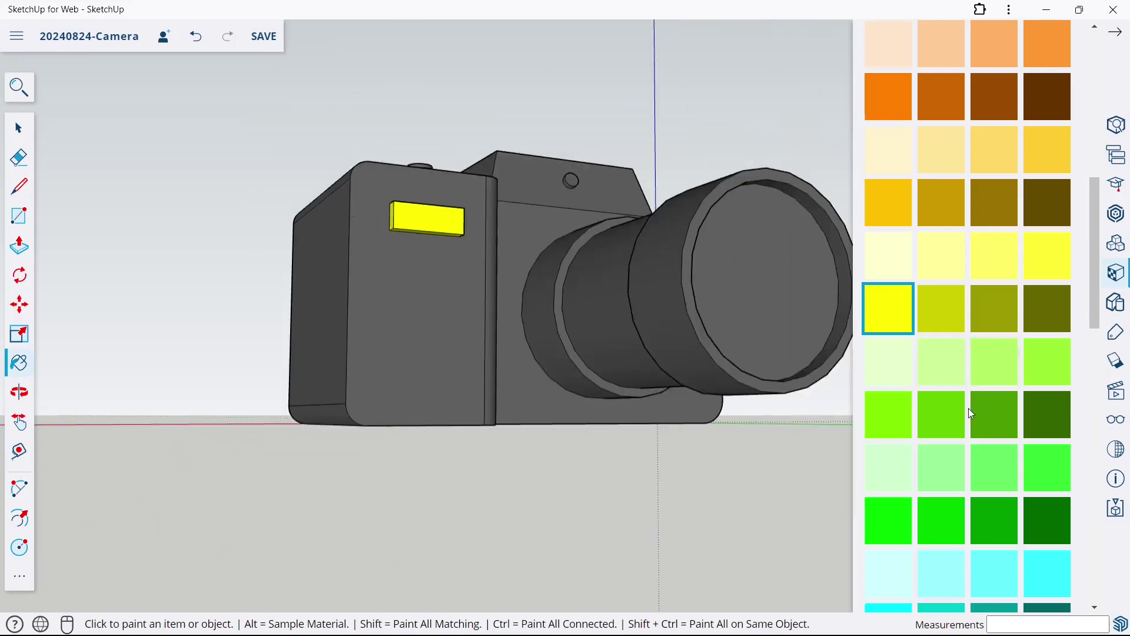
{"action": "scroll", "coordinate": [969, 408], "scroll_direction": "down", "scroll_amount": 3}
{"action": "left_click", "coordinate": [888, 479]}
{"action": "scroll", "coordinate": [1001, 347], "scroll_direction": "up", "scroll_amount": 6}
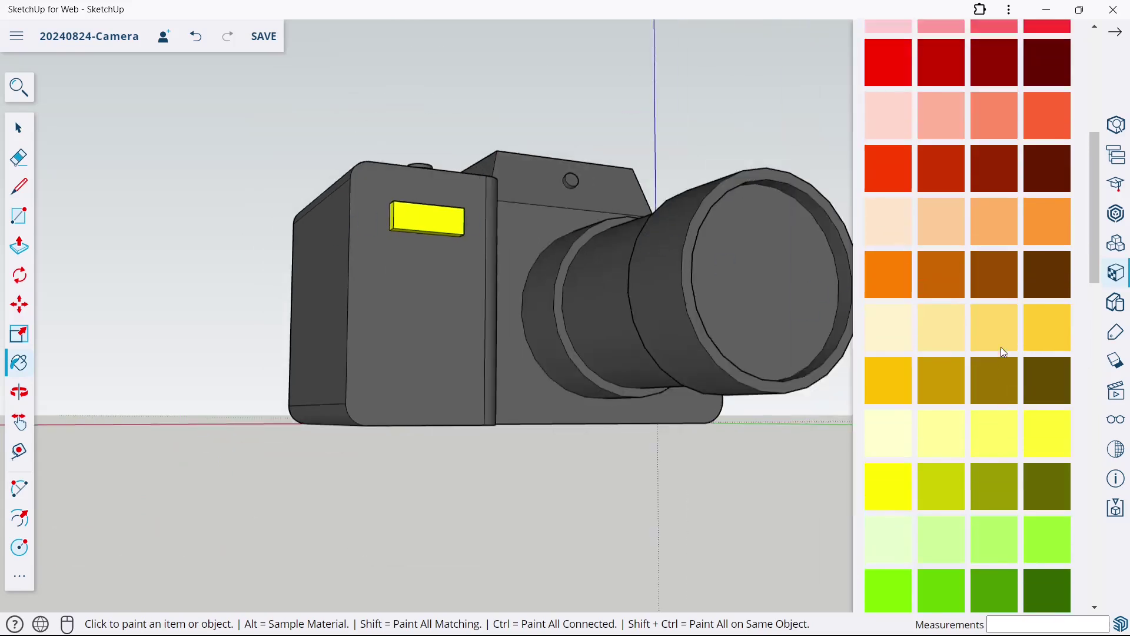
{"action": "scroll", "coordinate": [794, 322], "scroll_direction": "down", "scroll_amount": 2}
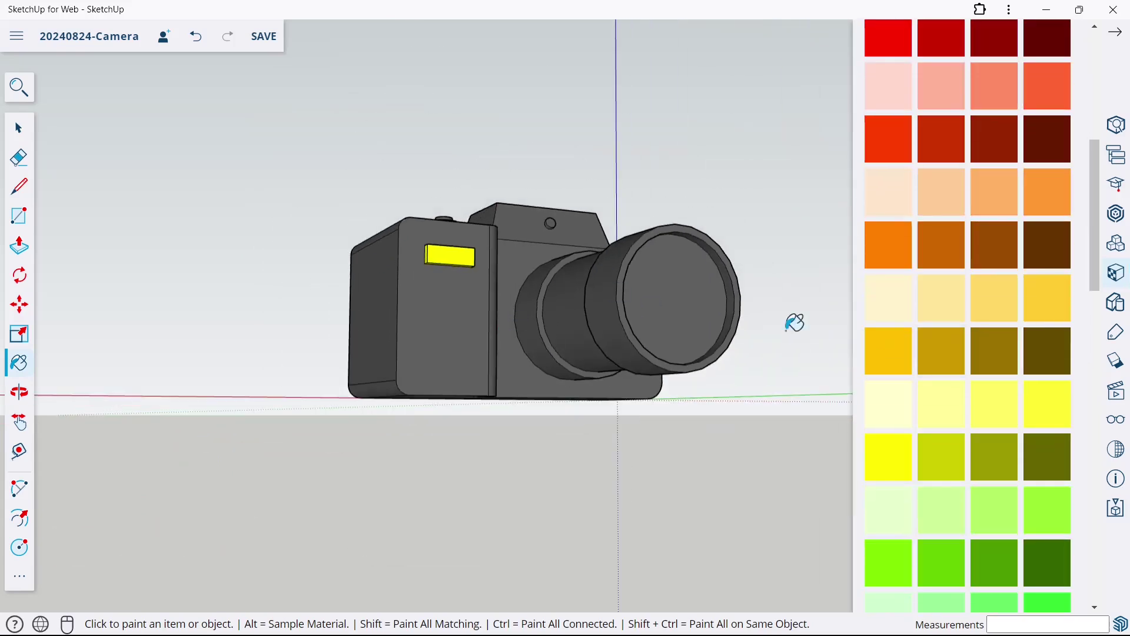
{"action": "left_click", "coordinate": [907, 452]}
{"action": "middle_click_drag", "start_coordinate": [812, 424], "coordinate": [550, 285]}
{"action": "left_click", "coordinate": [876, 151]}
{"action": "scroll", "coordinate": [818, 103], "scroll_direction": "up", "scroll_amount": 2}
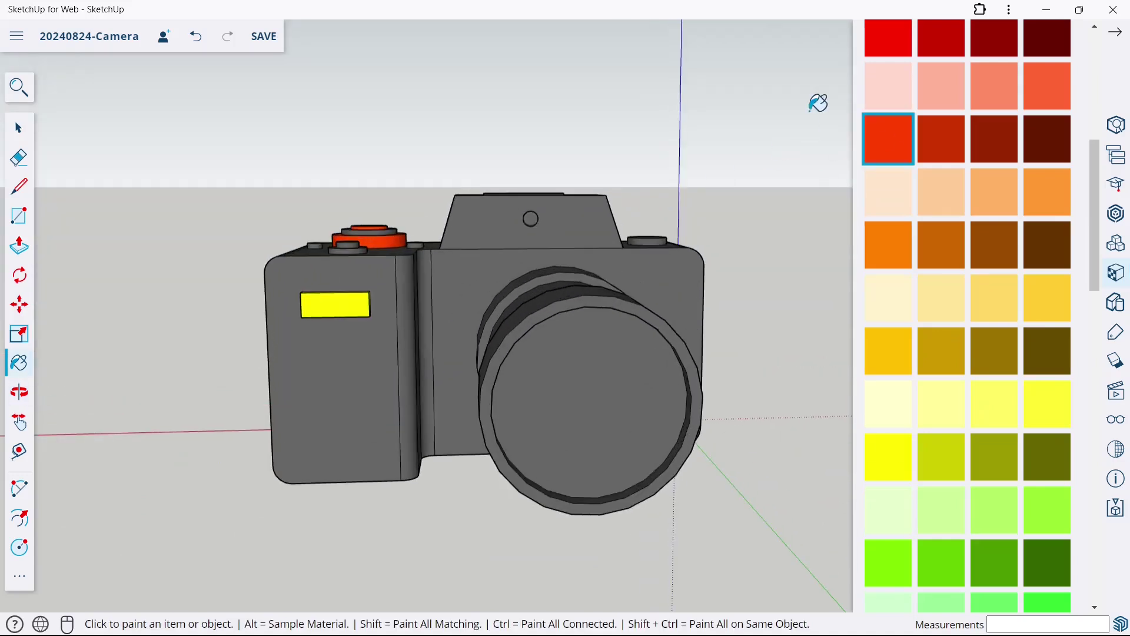
{"action": "left_click", "coordinate": [878, 53]}
{"action": "scroll", "coordinate": [587, 216], "scroll_direction": "up", "scroll_amount": 3}
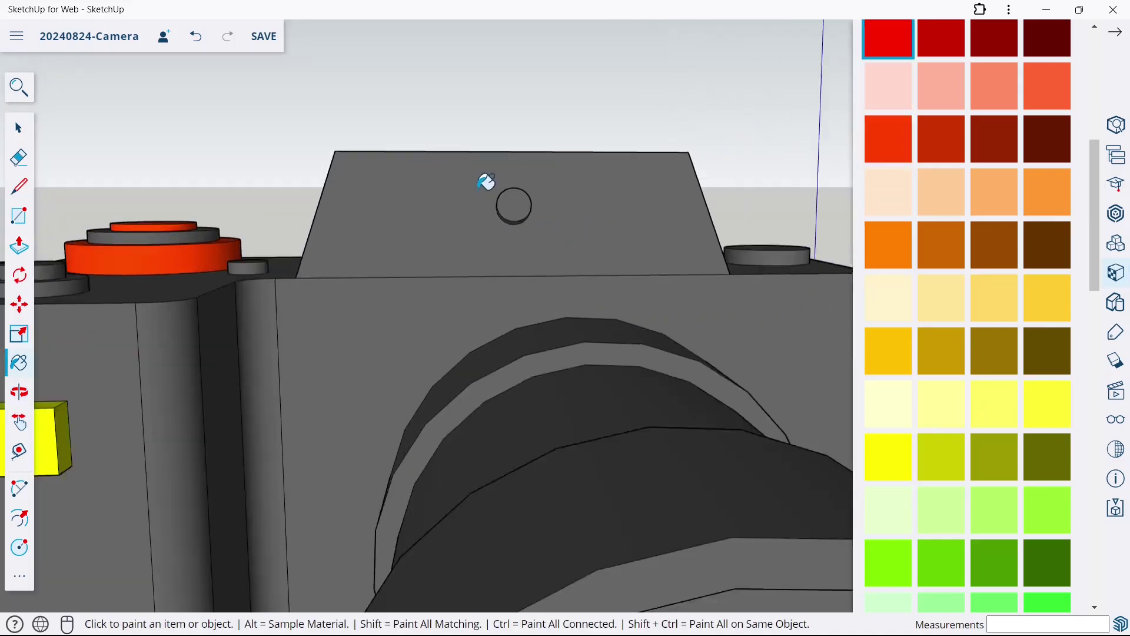
{"action": "left_click", "coordinate": [514, 207]}
Step: Paint the right-hand top button bright red as well
{"action": "scroll", "coordinate": [514, 206], "scroll_direction": "up", "scroll_amount": 2}
{"action": "middle_click_drag", "start_coordinate": [492, 285], "coordinate": [494, 305]}
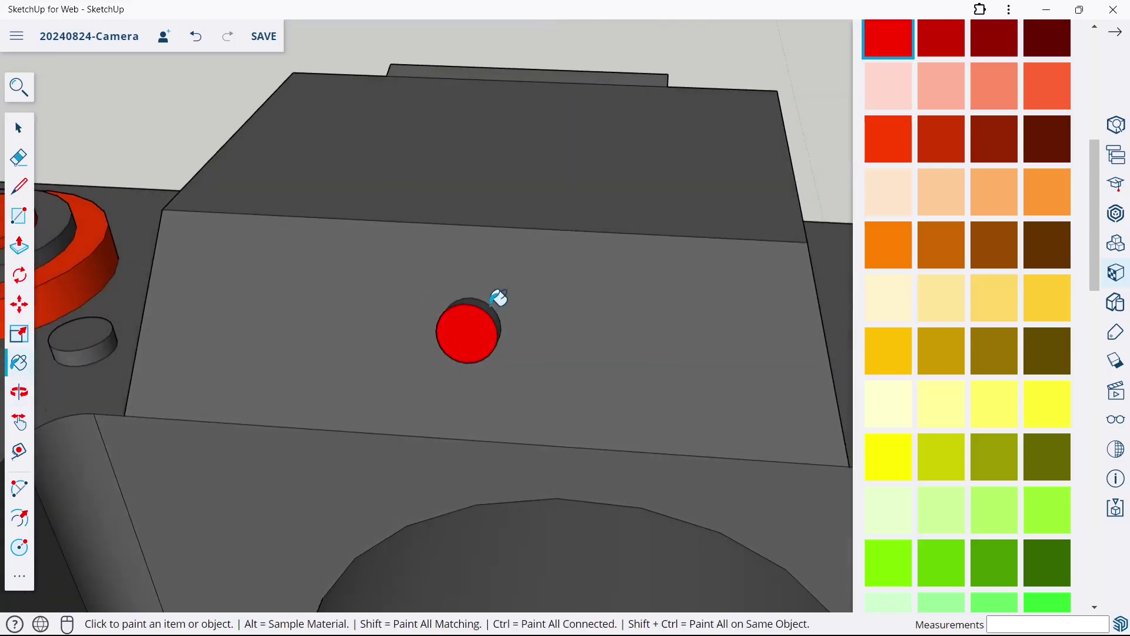
{"action": "scroll", "coordinate": [495, 301], "scroll_direction": "down", "scroll_amount": 3}
{"action": "scroll", "coordinate": [437, 258], "scroll_direction": "down", "scroll_amount": 1}
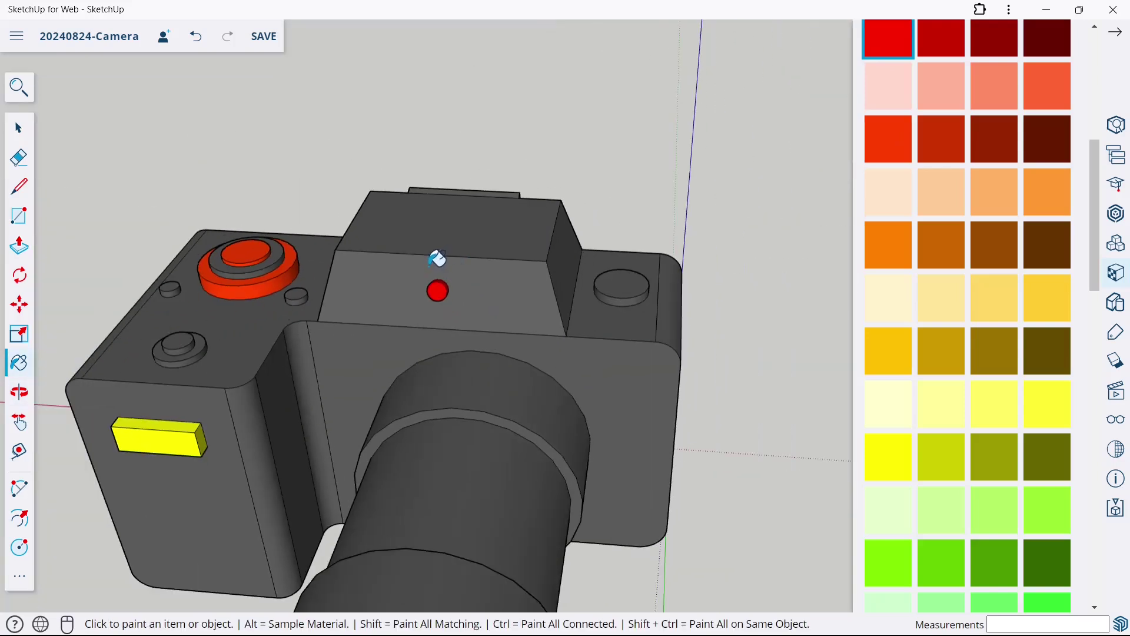
{"action": "left_click", "coordinate": [626, 285]}
{"action": "scroll", "coordinate": [627, 288], "scroll_direction": "up", "scroll_amount": 2}
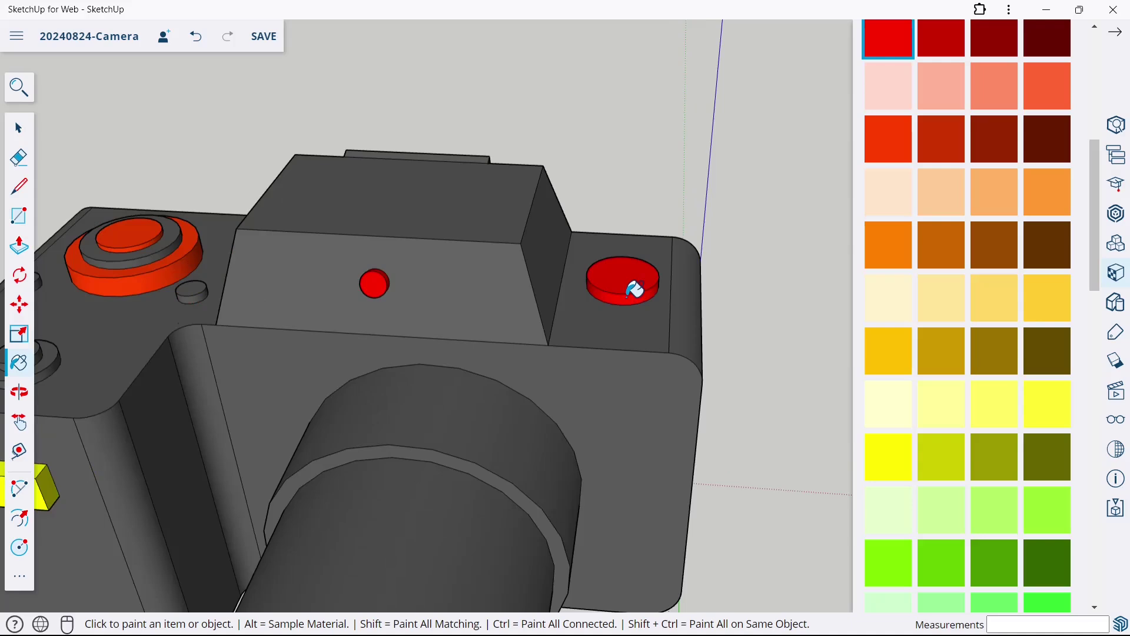
{"action": "scroll", "coordinate": [634, 288], "scroll_direction": "down", "scroll_amount": 3}
{"action": "scroll", "coordinate": [635, 289], "scroll_direction": "down", "scroll_amount": 1}
Step: Give the lens face the cyan glass material from Glass and Mirrors
{"action": "scroll", "coordinate": [920, 333], "scroll_direction": "up", "scroll_amount": 7}
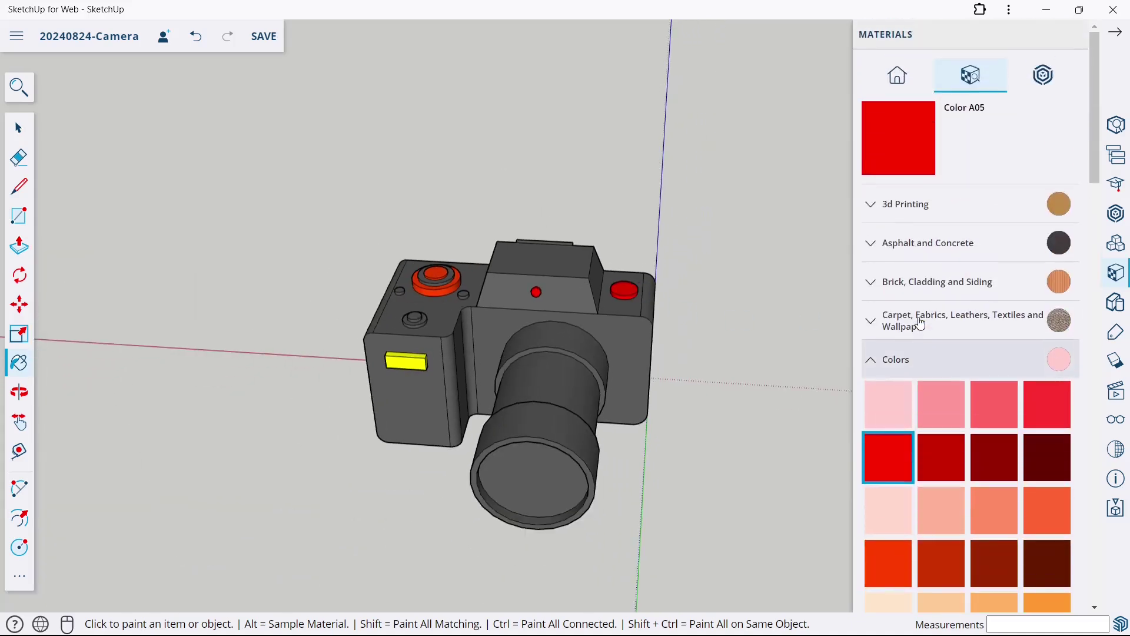
{"action": "left_click", "coordinate": [917, 352]}
{"action": "left_click", "coordinate": [925, 396]}
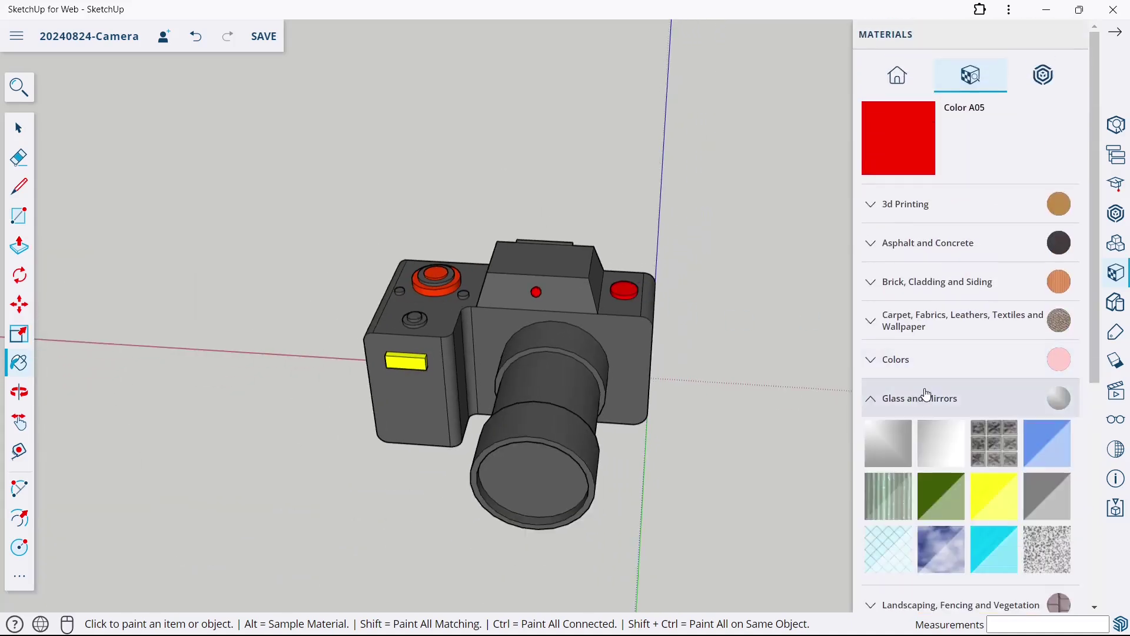
{"action": "scroll", "coordinate": [959, 398], "scroll_direction": "down", "scroll_amount": 3}
{"action": "left_click", "coordinate": [994, 402]}
{"action": "left_click", "coordinate": [539, 493]}
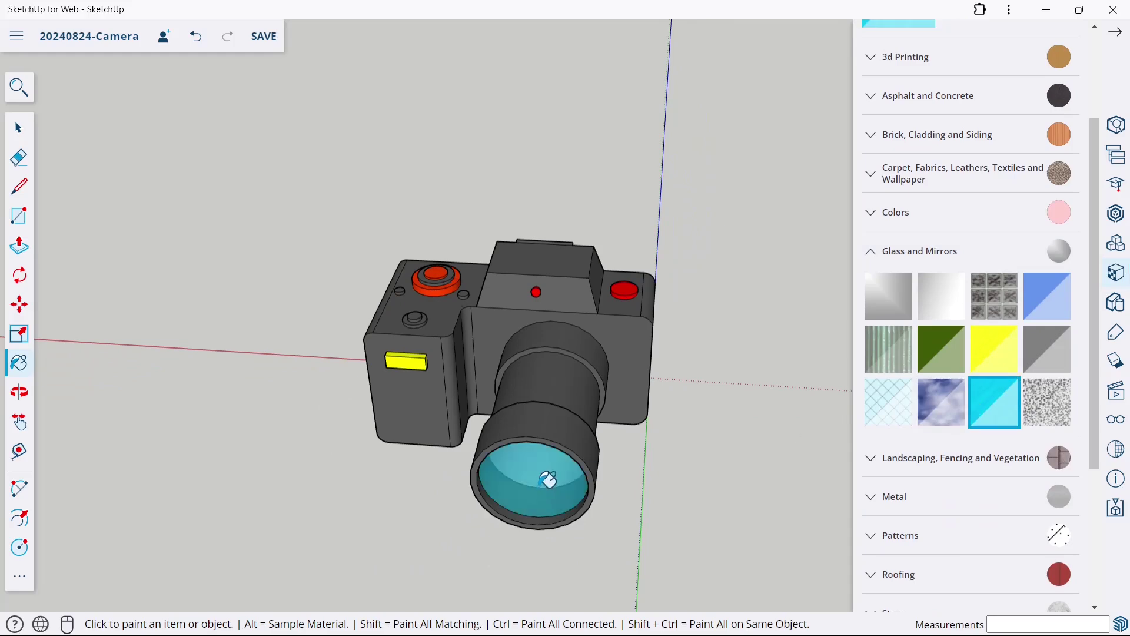
{"action": "middle_click_drag", "start_coordinate": [606, 430], "coordinate": [635, 412]}
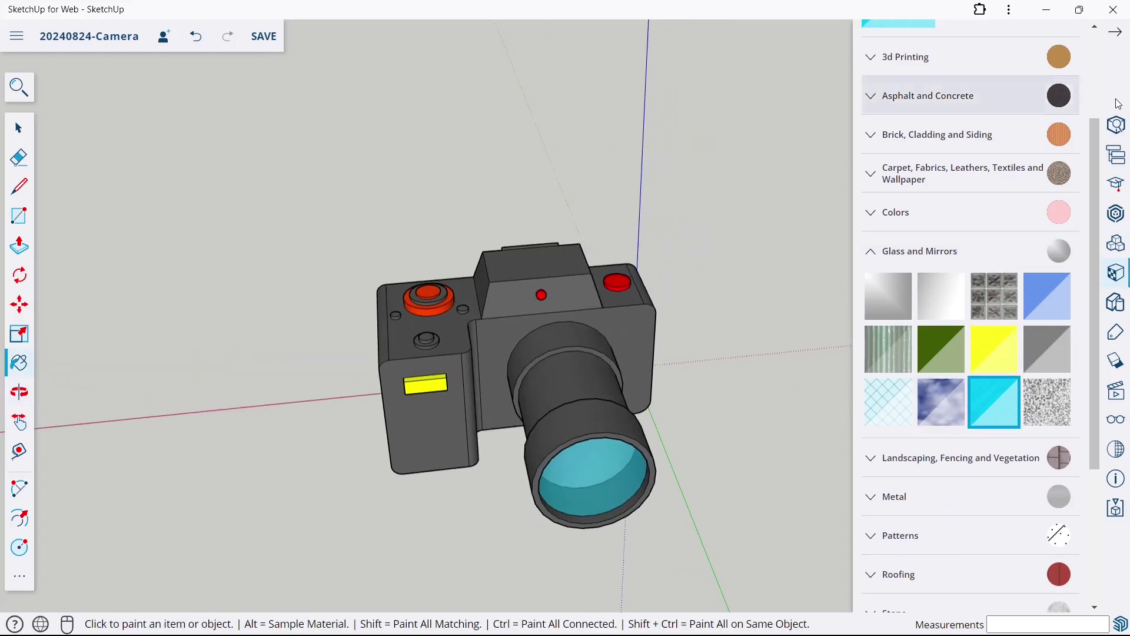
Step: Hide the model axes in Display settings and orbit to view the camera's back
{"action": "left_click", "coordinate": [1117, 428]}
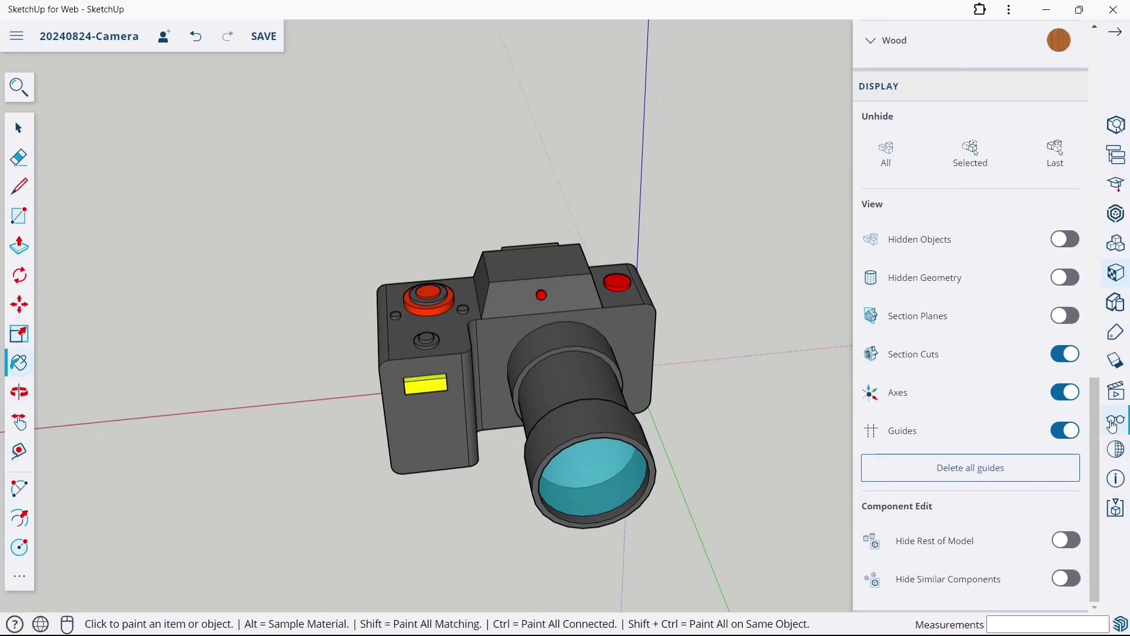
{"action": "left_click", "coordinate": [1064, 401]}
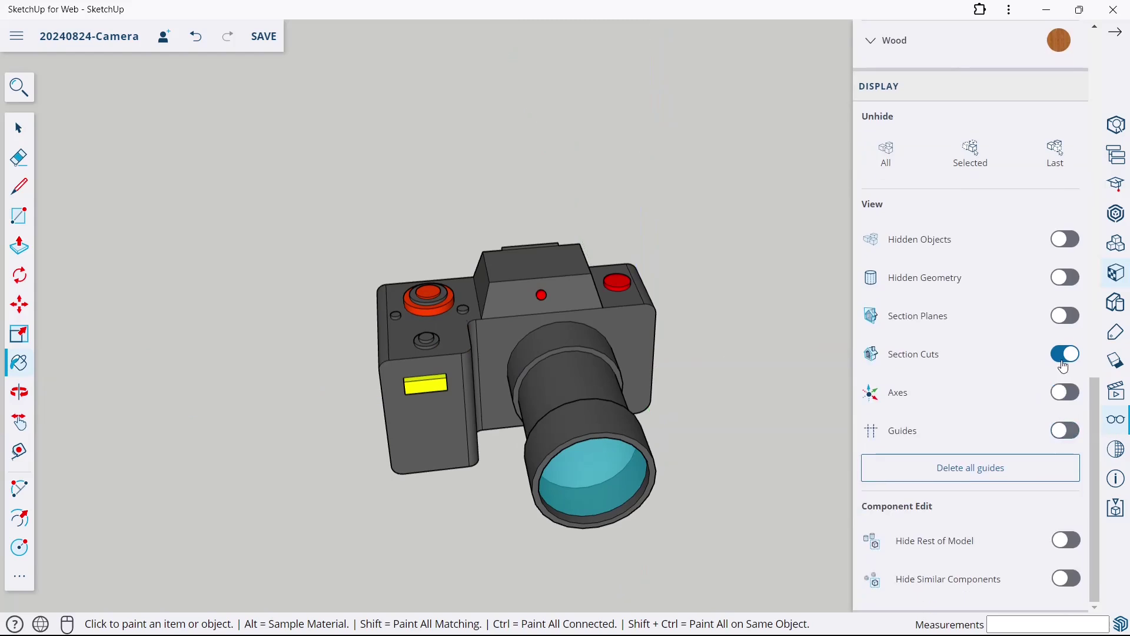
{"action": "left_click", "coordinate": [1115, 42]}
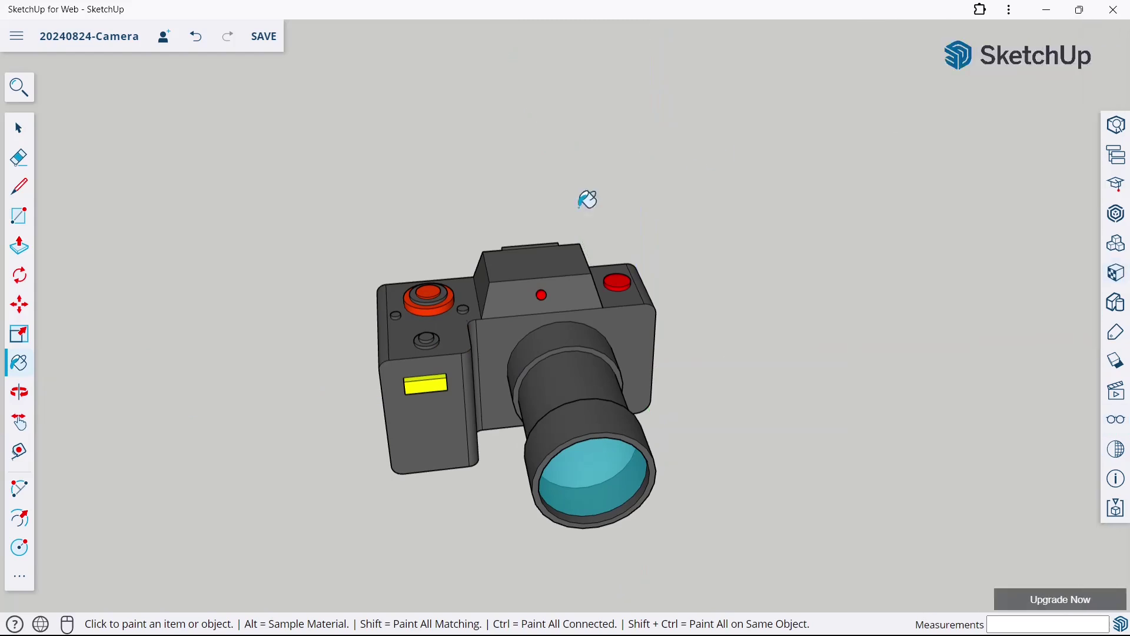
{"action": "left_click", "coordinate": [32, 401]}
{"action": "mouse_move", "coordinate": [615, 184]}
{"action": "left_mouse_down"}
{"action": "mouse_move", "coordinate": [575, 398]}
{"action": "mouse_move", "coordinate": [606, 374]}
{"action": "mouse_move", "coordinate": [444, 360]}
{"action": "mouse_move", "coordinate": [583, 302]}
{"action": "mouse_move", "coordinate": [543, 305]}
{"action": "mouse_move", "coordinate": [547, 321]}
{"action": "mouse_move", "coordinate": [727, 330]}
{"action": "mouse_move", "coordinate": [636, 247]}
{"action": "mouse_move", "coordinate": [603, 189]}
{"action": "mouse_move", "coordinate": [638, 167]}
{"action": "mouse_move", "coordinate": [621, 403]}
{"action": "left_mouse_up"}
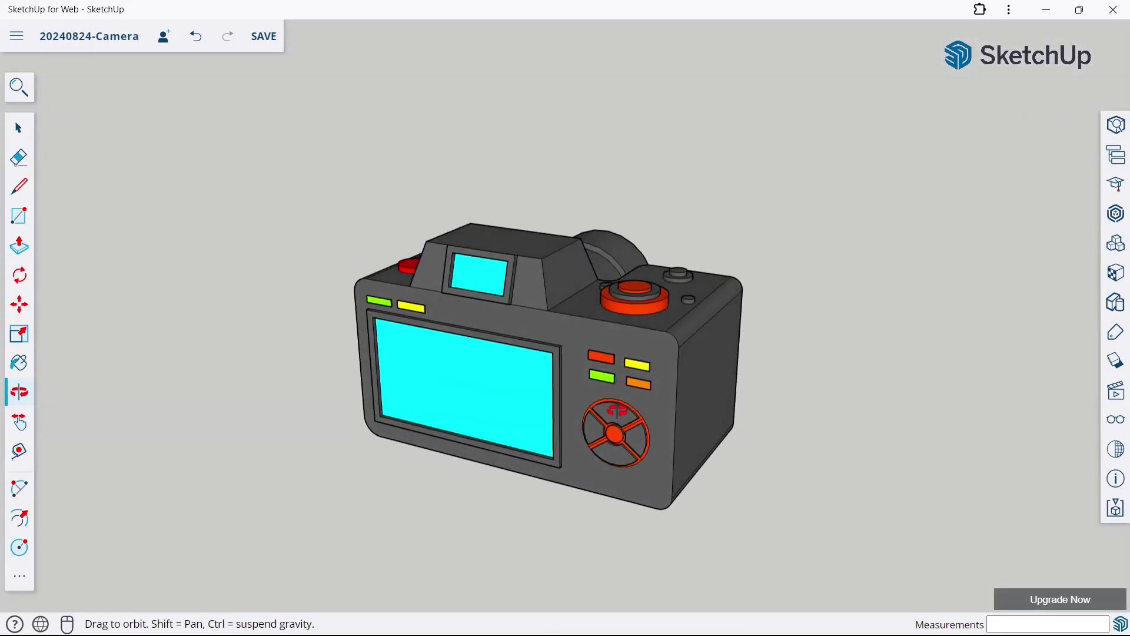